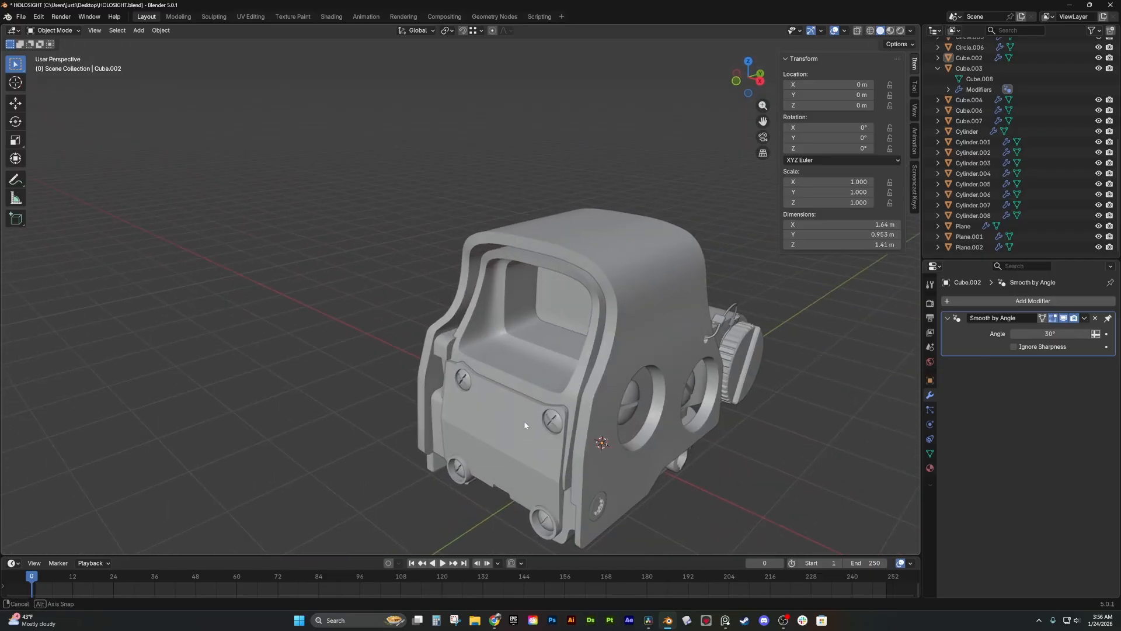
- Examine the mesh topology of the four-screw plate below the sight's window
{"action": "middle_click_drag", "start_coordinate": [617, 336], "coordinate": [523, 360]}
{"action": "left_click", "coordinate": [459, 404]}
{"action": "middle_click_drag", "start_coordinate": [450, 398], "coordinate": [527, 357], "text": "shift"}
{"action": "key", "text": "Tab"}
{"action": "scroll", "coordinate": [461, 345], "scroll_direction": "up", "scroll_amount": 4}
{"action": "scroll", "coordinate": [525, 350], "scroll_direction": "up", "scroll_amount": 3}
{"action": "middle_click_drag", "start_coordinate": [476, 234], "coordinate": [494, 298], "text": "shift"}
{"action": "middle_click_drag", "start_coordinate": [494, 298], "coordinate": [503, 319]}
{"action": "key", "text": "Tab"}
{"action": "scroll", "coordinate": [584, 295], "scroll_direction": "down", "scroll_amount": 5}
{"action": "scroll", "coordinate": [393, 313], "scroll_direction": "up", "scroll_amount": 2}
- Run Limited Dissolve on all geometry of the four-screw plate
{"action": "key", "text": "Tab"}
{"action": "scroll", "coordinate": [476, 312], "scroll_direction": "up", "scroll_amount": 3}
{"action": "key", "text": "a"}
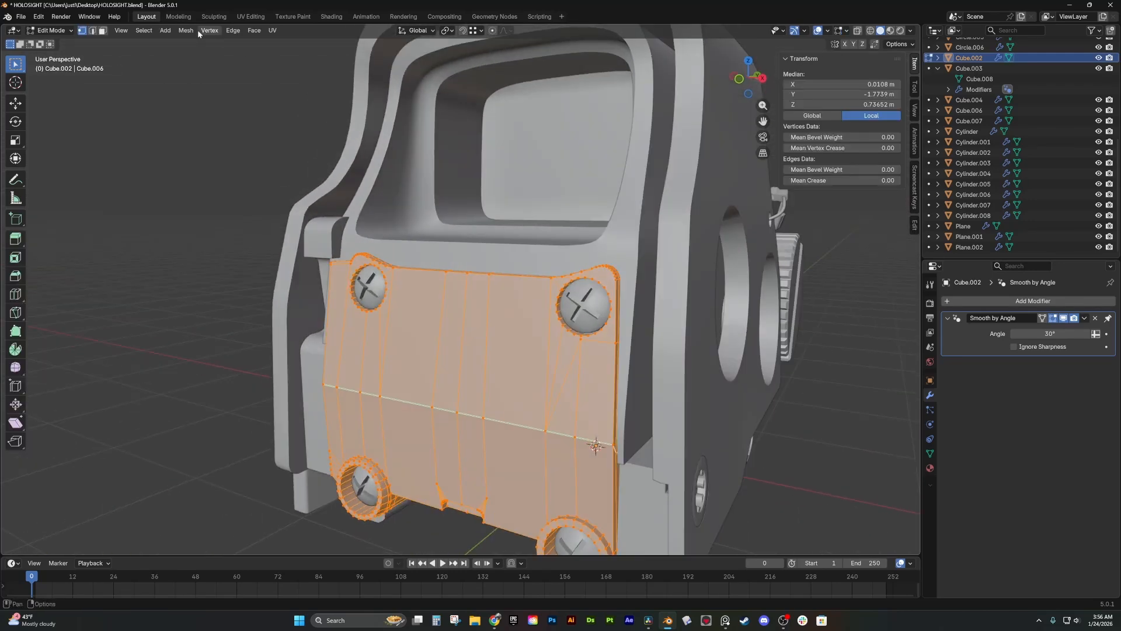
{"action": "left_click", "coordinate": [192, 31]}
{"action": "mouse_move", "coordinate": [251, 275]}
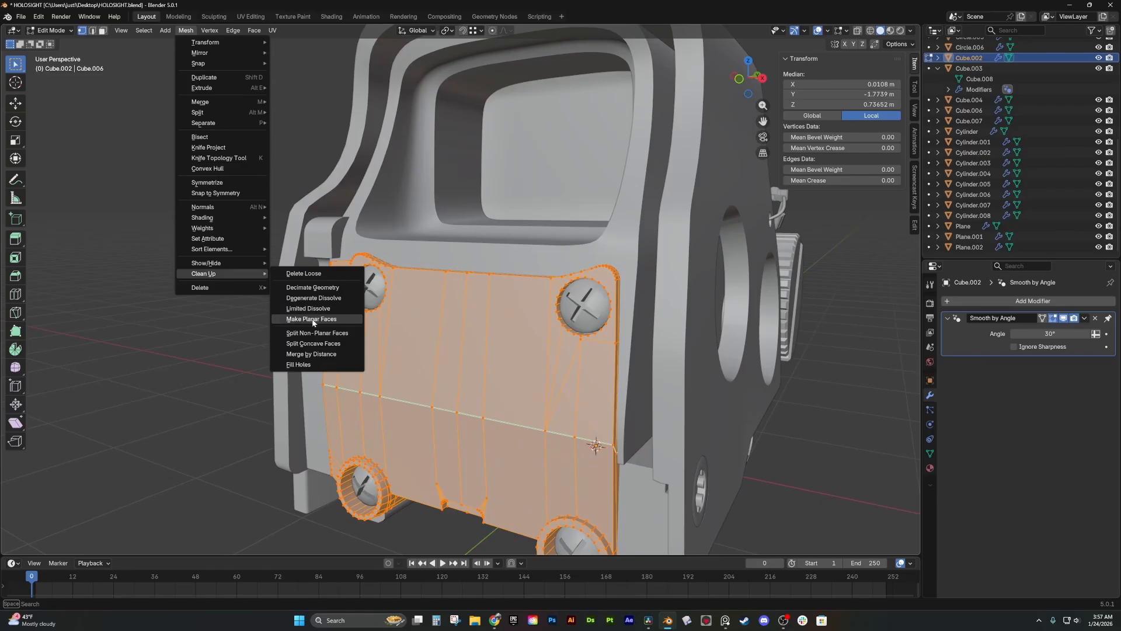
{"action": "left_click", "coordinate": [307, 310]}
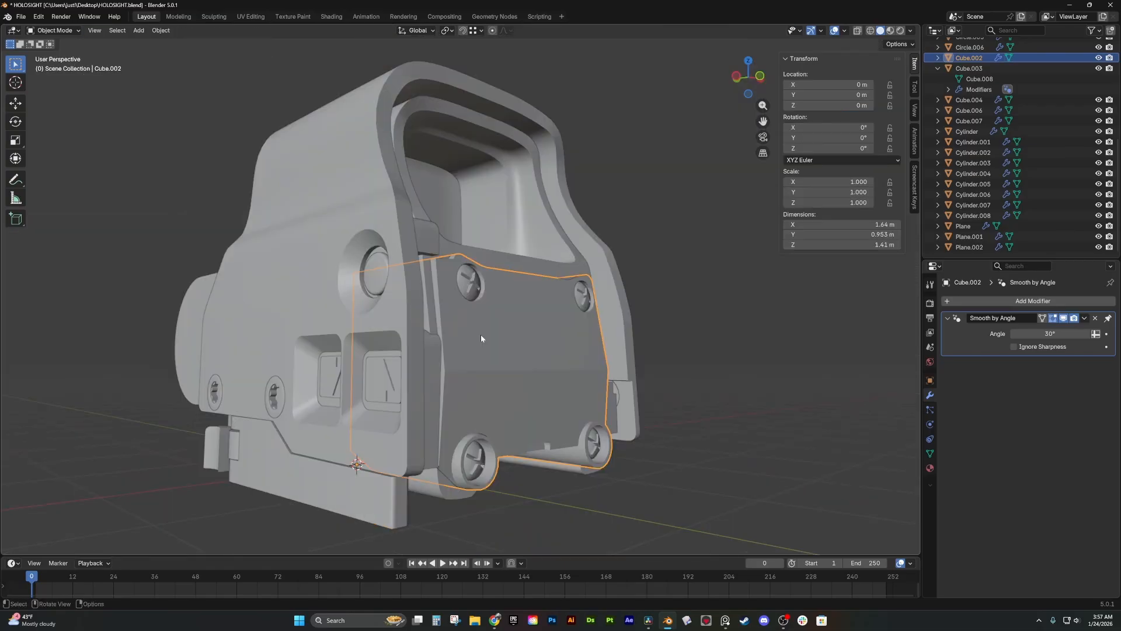
- Run Limited Dissolve on all geometry of the round side screws, both side buttons and the lower base part together
{"action": "middle_click_drag", "start_coordinate": [323, 246], "coordinate": [331, 251]}
{"action": "left_click", "coordinate": [339, 318]}
{"action": "middle_click_drag", "start_coordinate": [342, 333], "coordinate": [336, 371]}
{"action": "left_click", "coordinate": [336, 375]}
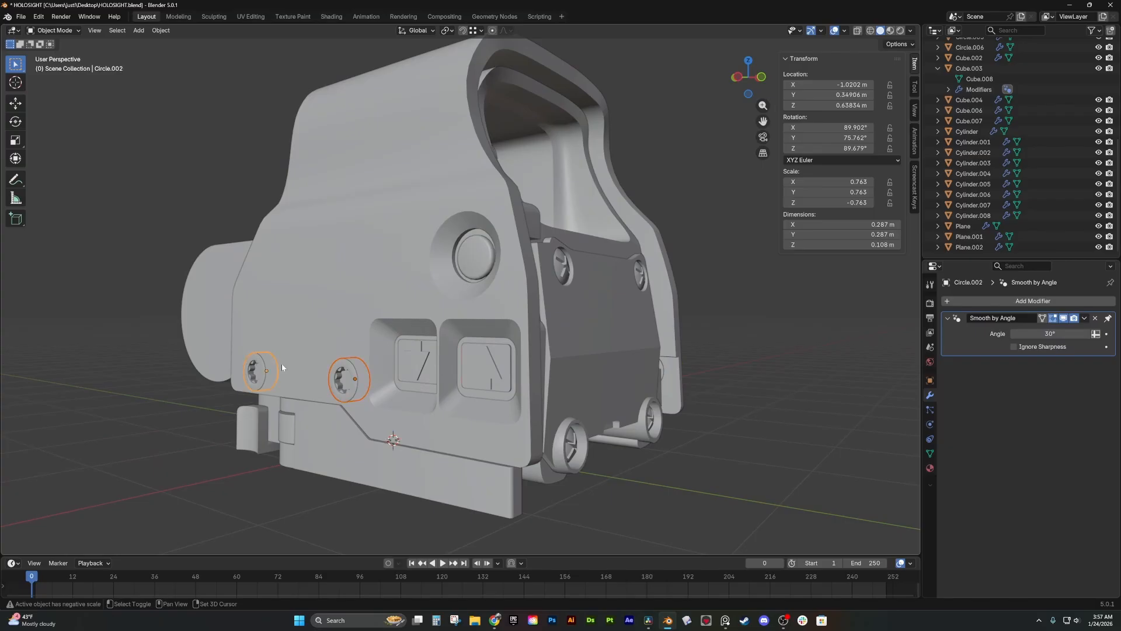
{"action": "left_click", "coordinate": [418, 353], "text": "shift"}
{"action": "left_click", "coordinate": [487, 364], "text": "shift"}
{"action": "left_click", "coordinate": [569, 446], "text": "shift"}
{"action": "middle_click_drag", "start_coordinate": [569, 447], "coordinate": [673, 447]}
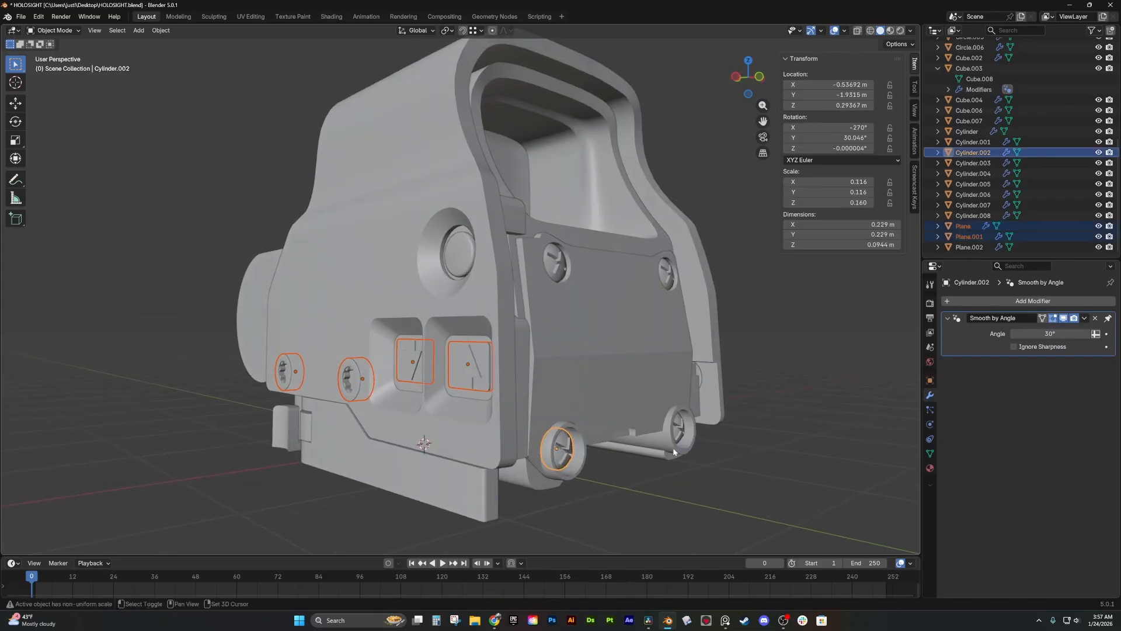
{"action": "left_click", "coordinate": [570, 452], "text": "shift"}
{"action": "middle_click_drag", "start_coordinate": [562, 452], "coordinate": [516, 440]}
{"action": "left_click", "coordinate": [505, 401], "text": "shift"}
{"action": "key", "text": "ctrl+Tab"}
{"action": "left_click", "coordinate": [564, 440]}
{"action": "key", "text": "a"}
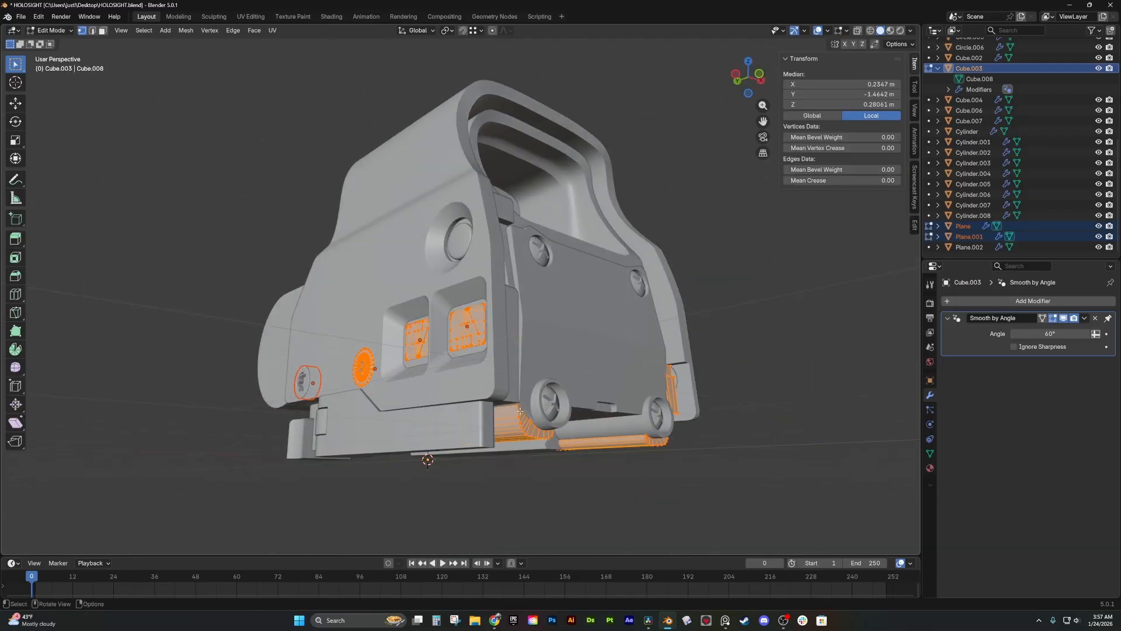
{"action": "left_click", "coordinate": [183, 30]}
{"action": "mouse_move", "coordinate": [236, 264]}
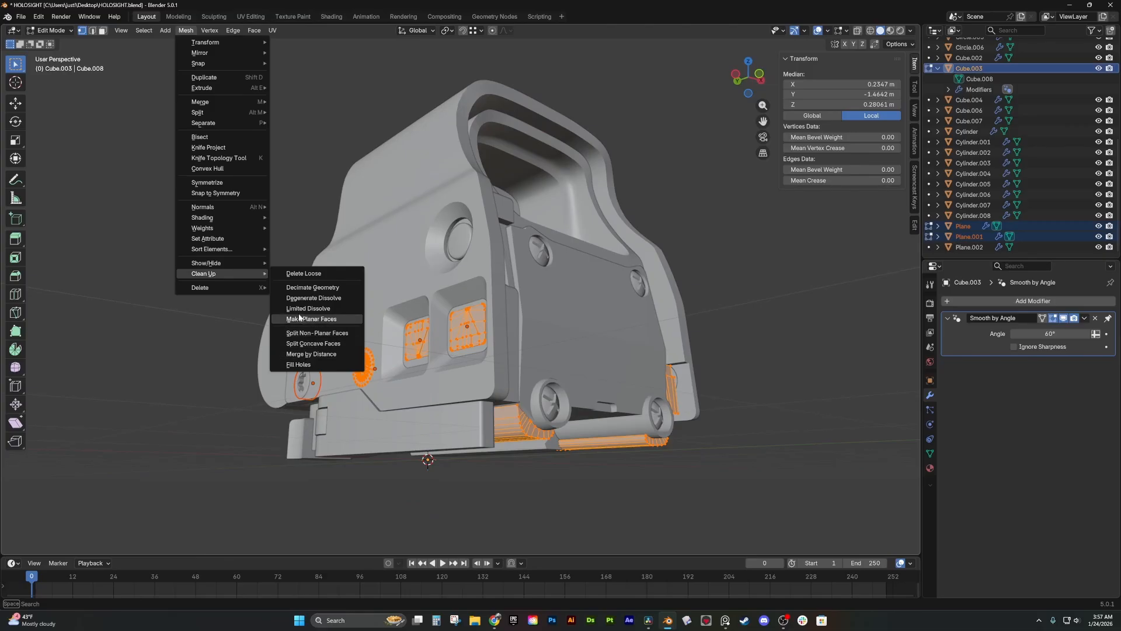
{"action": "left_click", "coordinate": [301, 309]}
- Scale the round side screw's outer ring face along the Z axis and return to Object Mode
{"action": "middle_click_drag", "start_coordinate": [300, 321], "coordinate": [426, 307]}
{"action": "scroll", "coordinate": [363, 341], "scroll_direction": "up", "scroll_amount": 1}
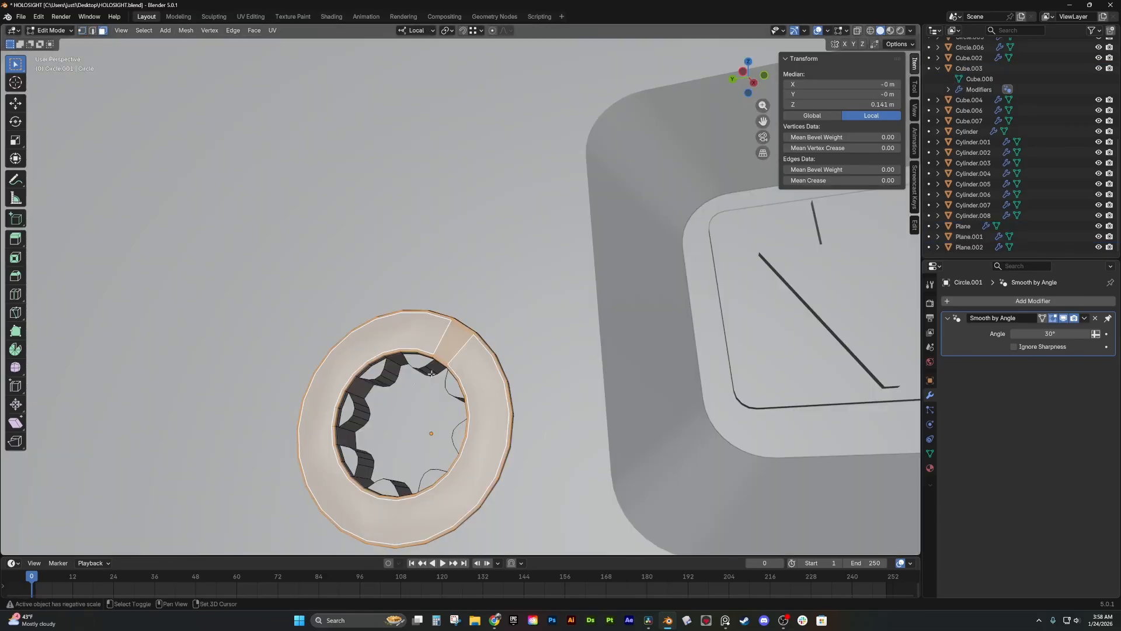
{"action": "middle_click_drag", "start_coordinate": [432, 336], "coordinate": [445, 320]}
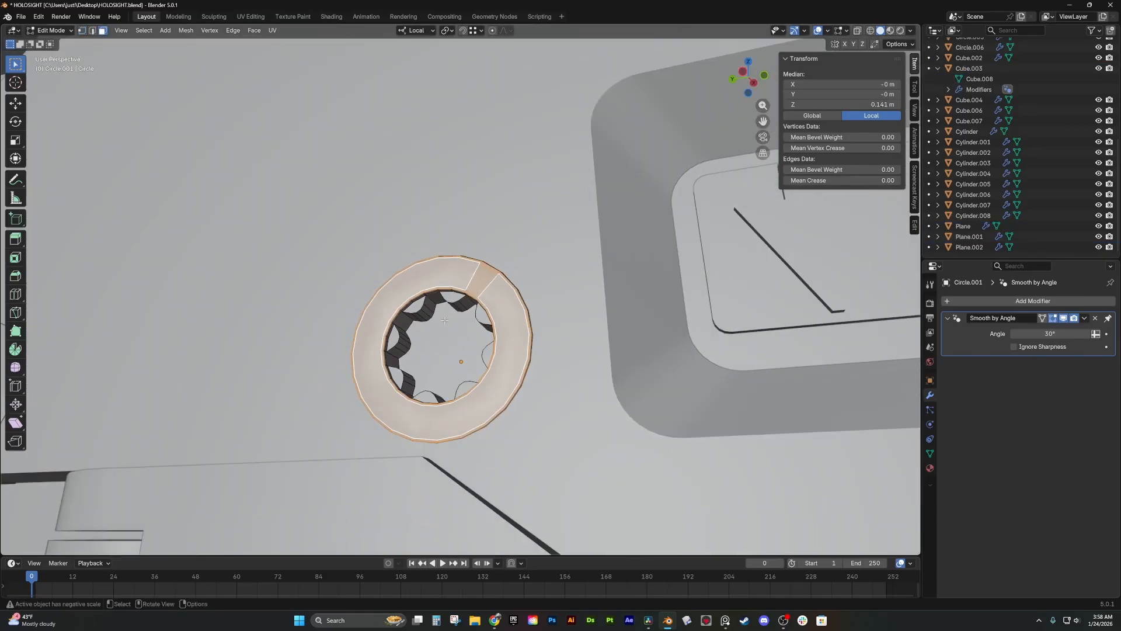
{"action": "key", "text": "s"}
{"action": "key", "text": "z"}
{"action": "key", "text": "Return"}
{"action": "middle_click_drag", "start_coordinate": [446, 320], "coordinate": [914, 278], "text": "shift"}
{"action": "middle_click_drag", "start_coordinate": [488, 325], "coordinate": [450, 317]}
{"action": "key", "text": "ctrl+Tab"}
{"action": "left_click", "coordinate": [403, 316]}
- Inspect individual parts around the sight by selecting them one after another
{"action": "scroll", "coordinate": [381, 317], "scroll_direction": "down", "scroll_amount": 8}
{"action": "middle_click_drag", "start_coordinate": [381, 317], "coordinate": [596, 302]}
{"action": "left_click", "coordinate": [545, 231]}
{"action": "middle_click_drag", "start_coordinate": [545, 231], "coordinate": [274, 293]}
{"action": "left_click", "coordinate": [336, 281]}
{"action": "left_click", "coordinate": [398, 404]}
{"action": "left_click", "coordinate": [338, 292]}
{"action": "left_click", "coordinate": [267, 292]}
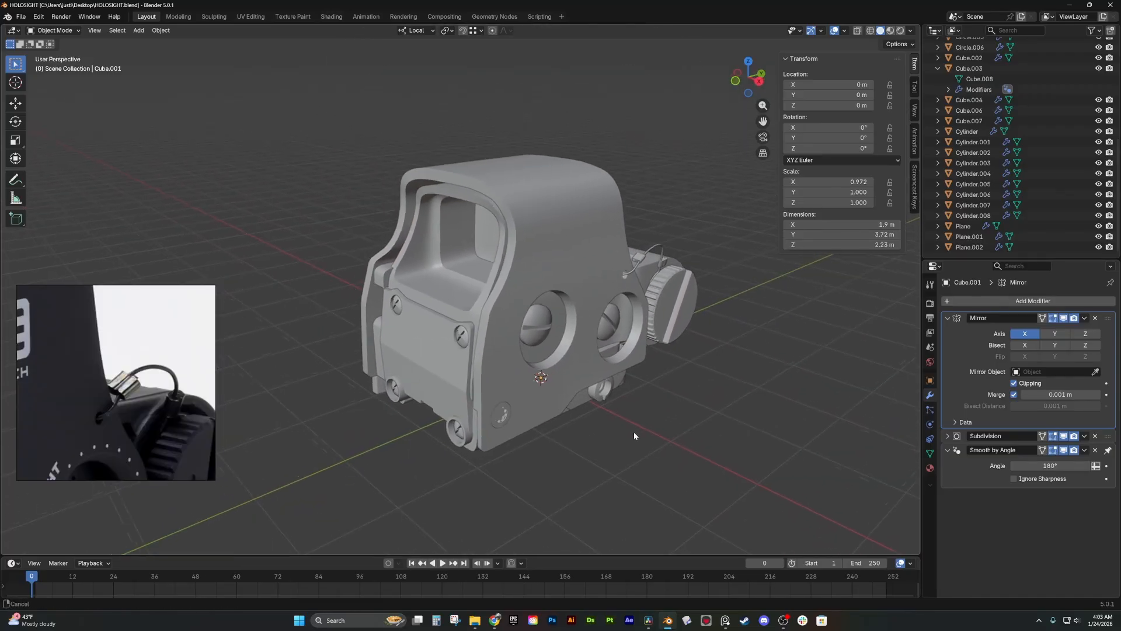
- Compare the sight model from several angles with the close-up reference photo of the real sight
{"action": "middle_click_drag", "start_coordinate": [633, 436], "coordinate": [571, 431]}
{"action": "scroll", "coordinate": [572, 428], "scroll_direction": "up", "scroll_amount": 4}
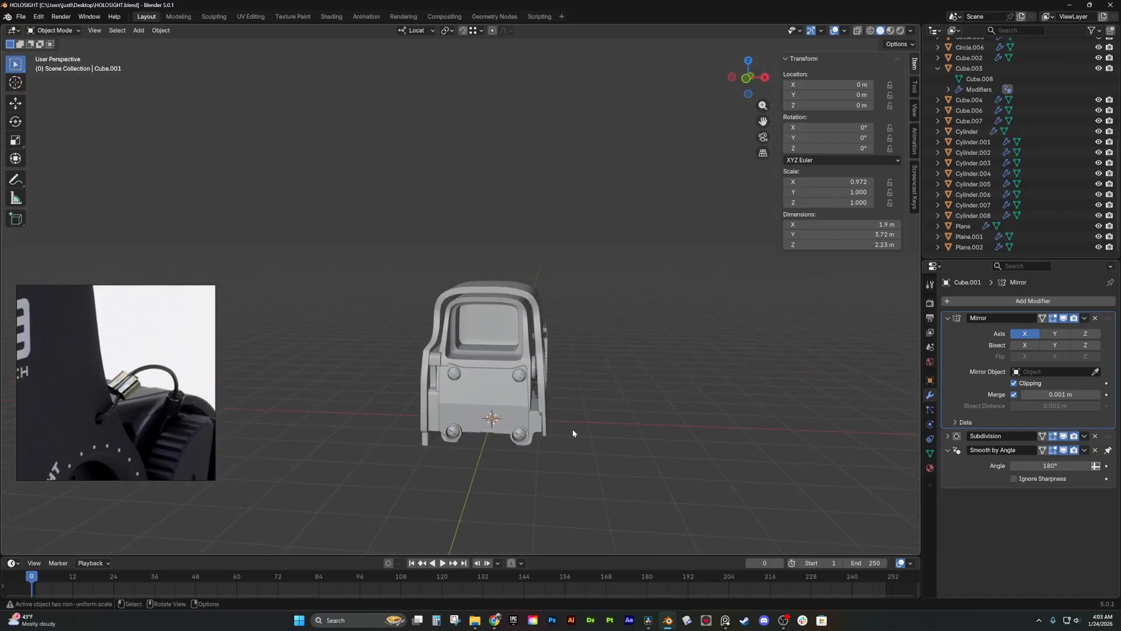
{"action": "middle_click_drag", "start_coordinate": [601, 378], "coordinate": [541, 394]}
{"action": "scroll", "coordinate": [536, 399], "scroll_direction": "up", "scroll_amount": 3}
{"action": "scroll", "coordinate": [559, 376], "scroll_direction": "down", "scroll_amount": 4}
{"action": "scroll", "coordinate": [515, 393], "scroll_direction": "up", "scroll_amount": 4}
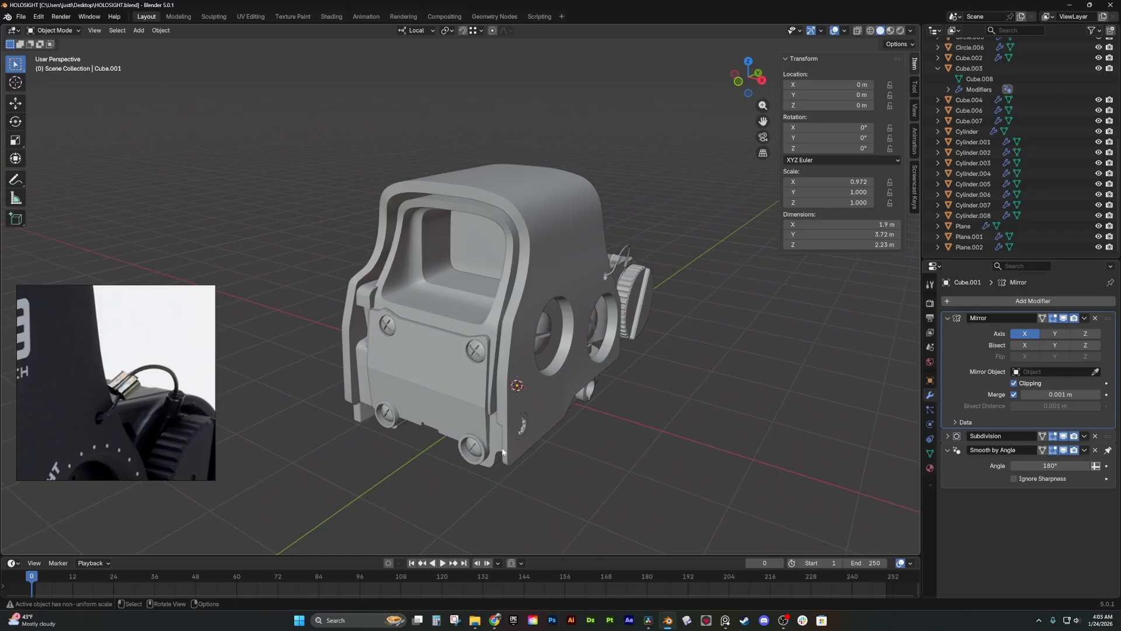
{"action": "middle_click_drag", "start_coordinate": [498, 439], "coordinate": [492, 405]}
{"action": "scroll", "coordinate": [498, 413], "scroll_direction": "up", "scroll_amount": 1}
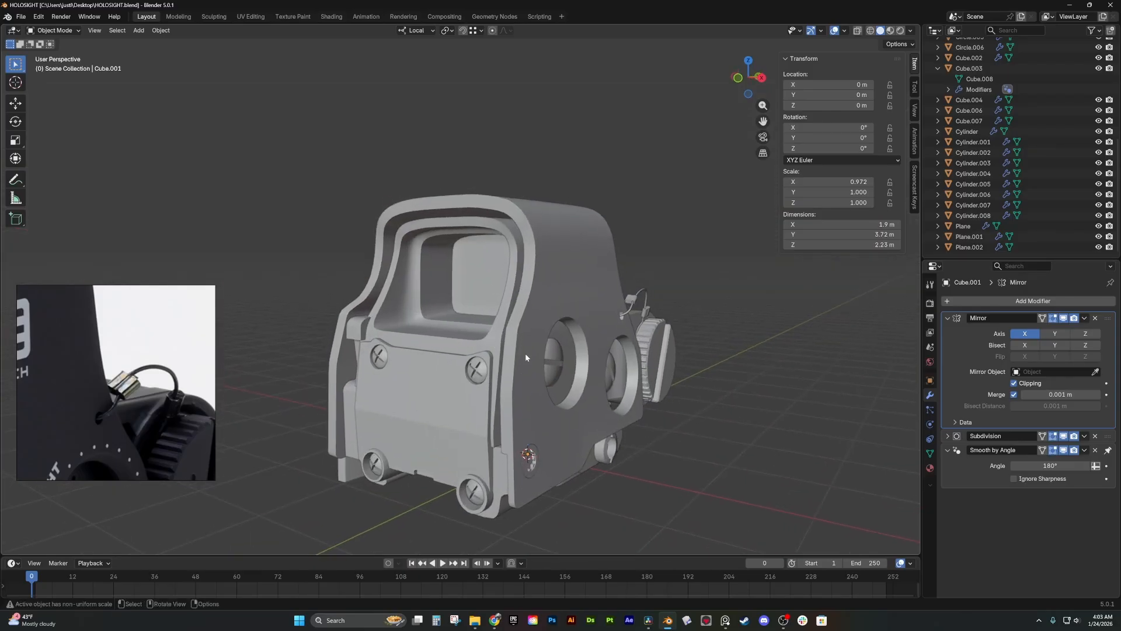
{"action": "middle_click_drag", "start_coordinate": [560, 339], "coordinate": [485, 341]}
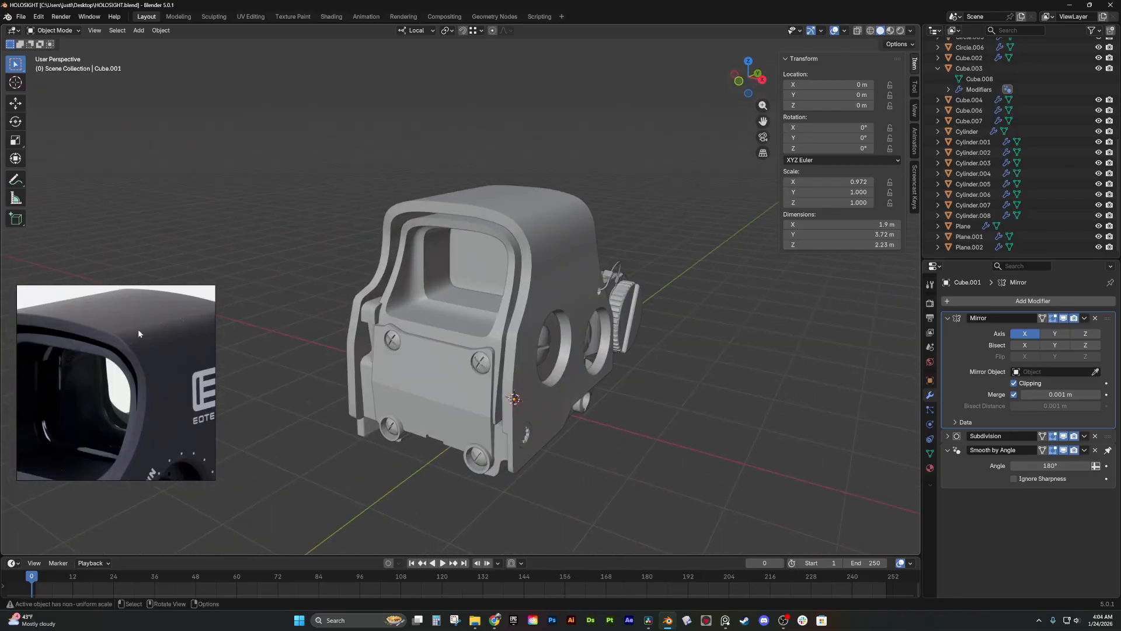
{"action": "scroll", "coordinate": [437, 323], "scroll_direction": "up", "scroll_amount": 3}
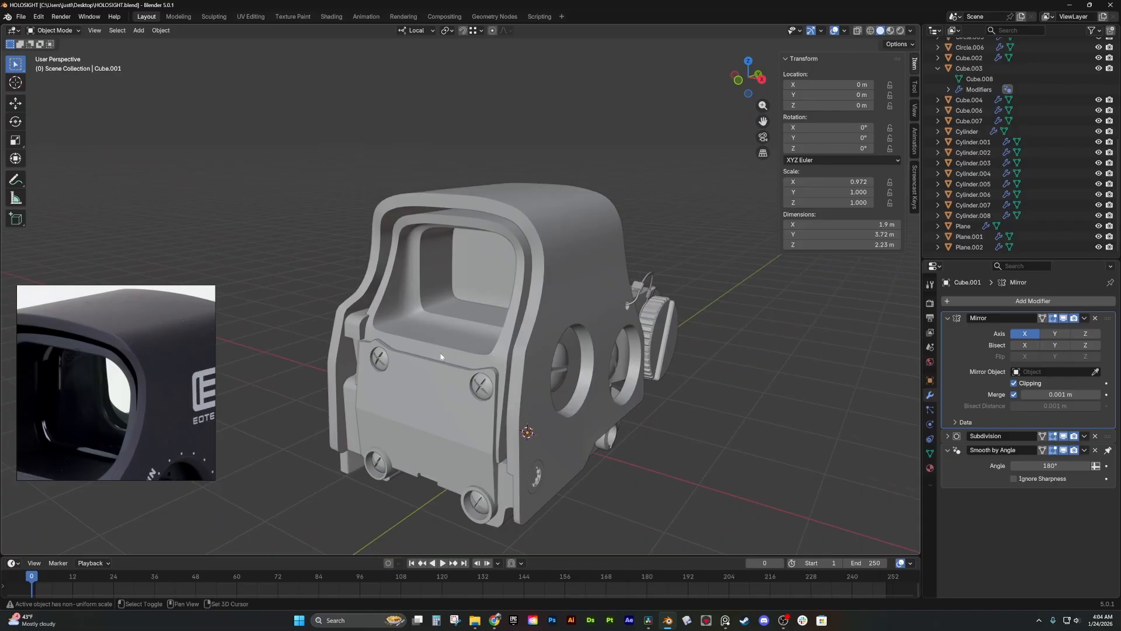
{"action": "scroll", "coordinate": [108, 333], "scroll_direction": "up", "scroll_amount": 2}
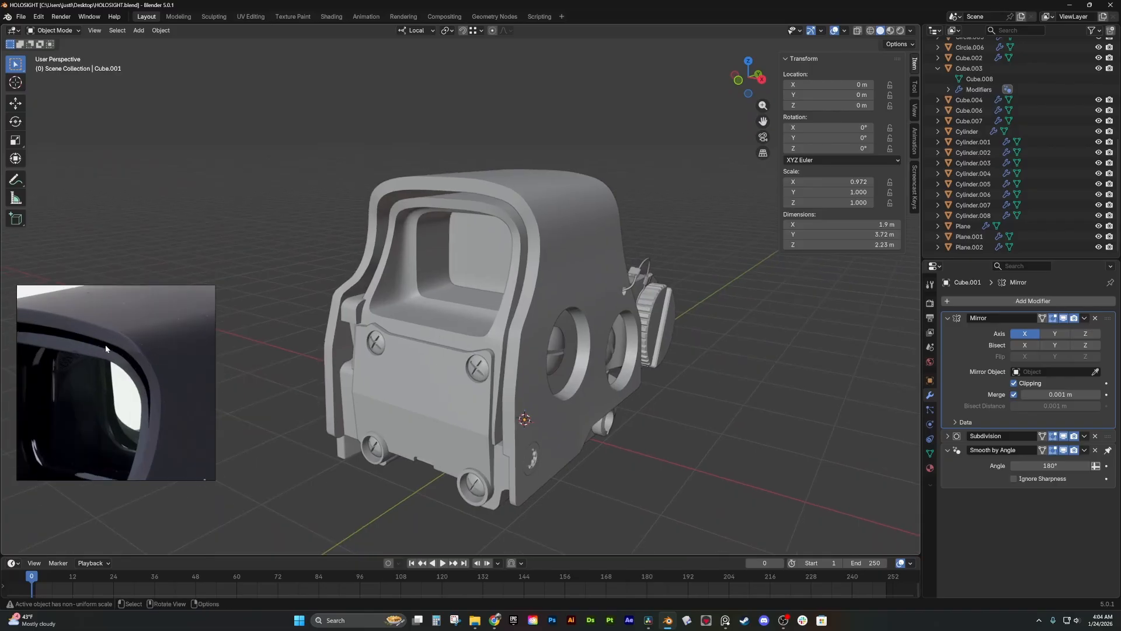
{"action": "scroll", "coordinate": [437, 314], "scroll_direction": "down", "scroll_amount": 4}
{"action": "middle_click_drag", "start_coordinate": [424, 320], "coordinate": [361, 338]}
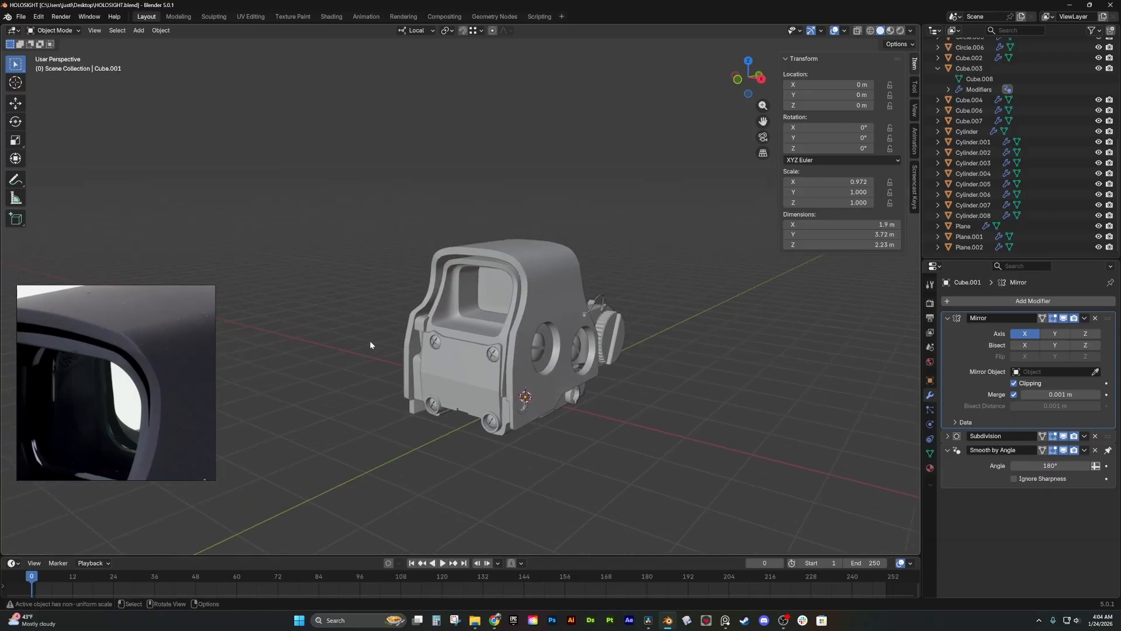
- Switch to Chrome, search for "poly haven" and open the Poly Haven website
{"action": "left_click", "coordinate": [493, 620]}
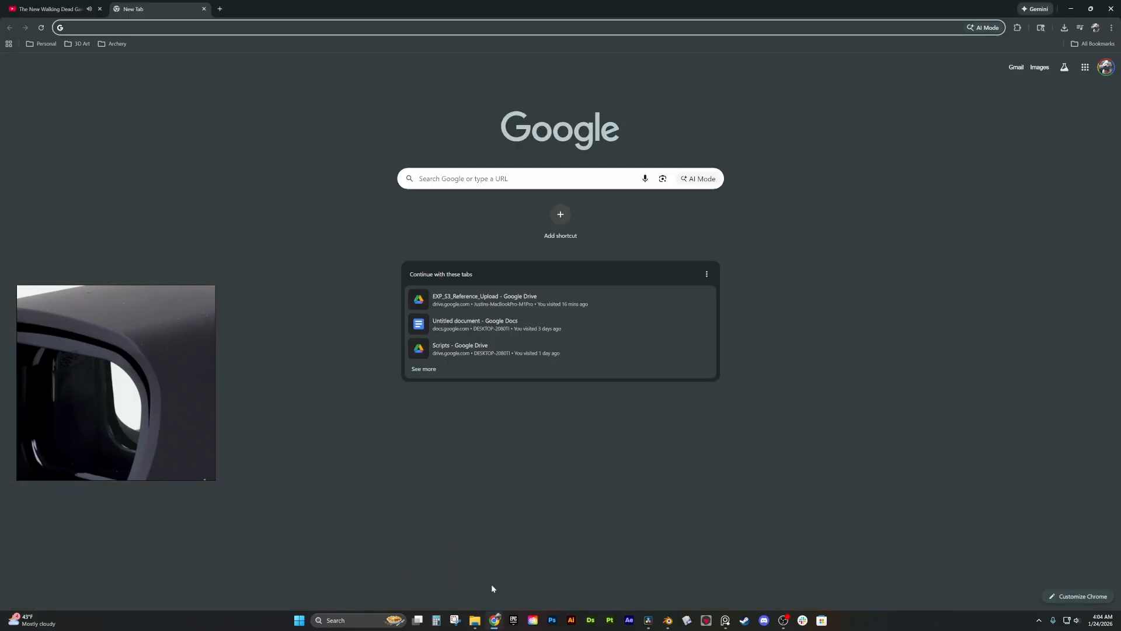
{"action": "type", "text": "poly"}
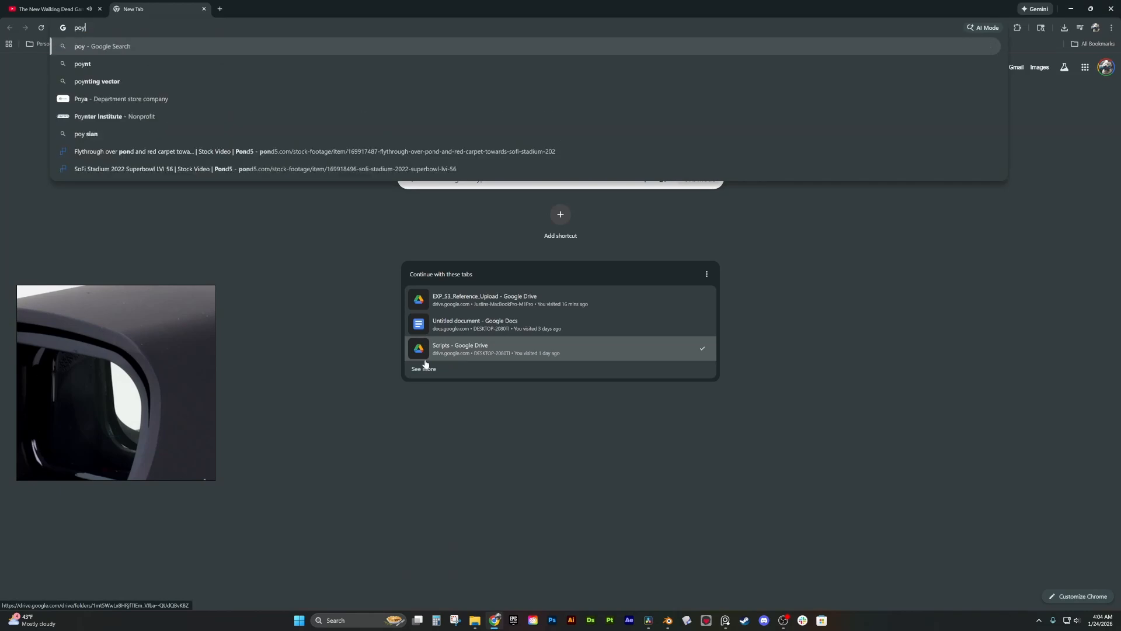
{"action": "type", "text": " haven"}
{"action": "key", "text": "Return"}
{"action": "left_click", "coordinate": [155, 163]}
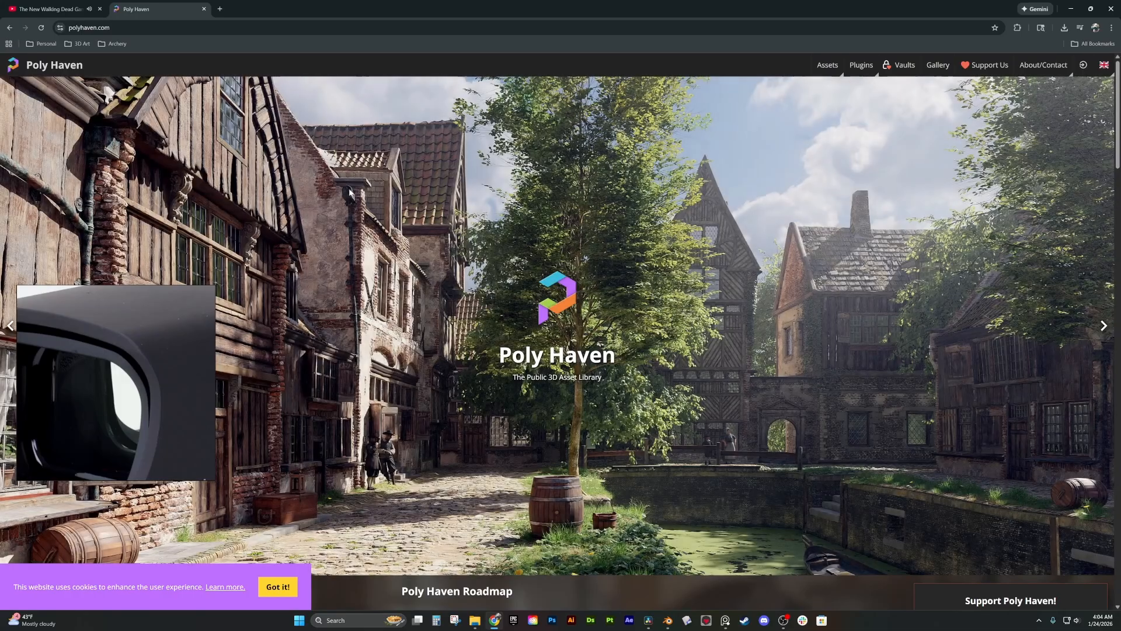
- Open the Studio category of Poly Haven's HDRI library
{"action": "scroll", "coordinate": [560, 342], "scroll_direction": "down", "scroll_amount": 5}
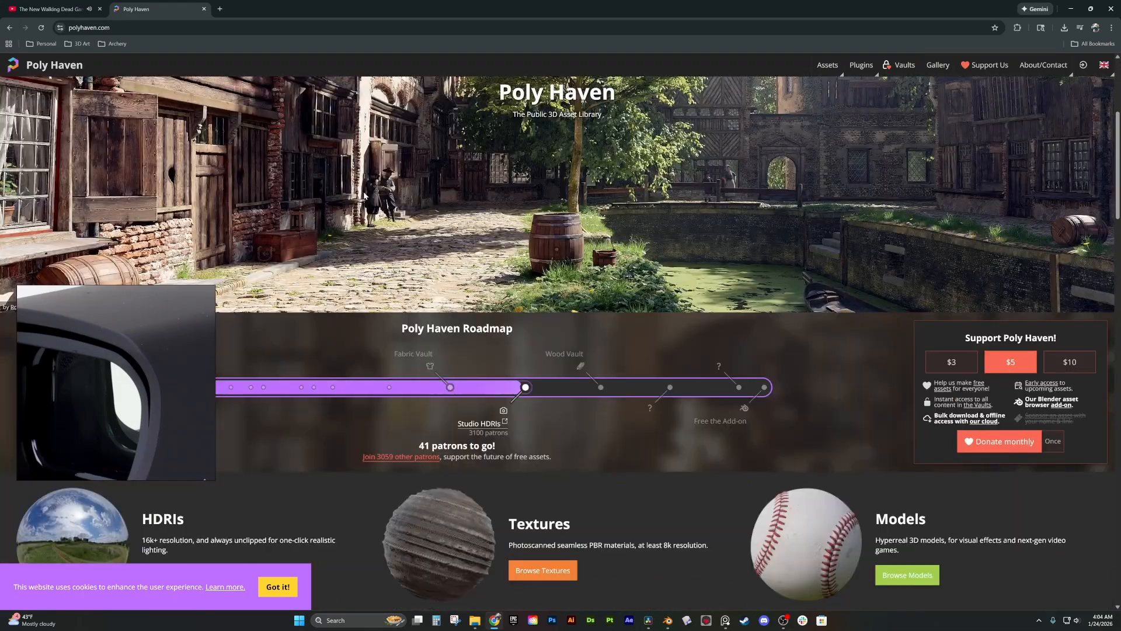
{"action": "scroll", "coordinate": [561, 342], "scroll_direction": "up", "scroll_amount": 5}
{"action": "scroll", "coordinate": [560, 342], "scroll_direction": "down", "scroll_amount": 1}
{"action": "scroll", "coordinate": [418, 275], "scroll_direction": "down", "scroll_amount": 13}
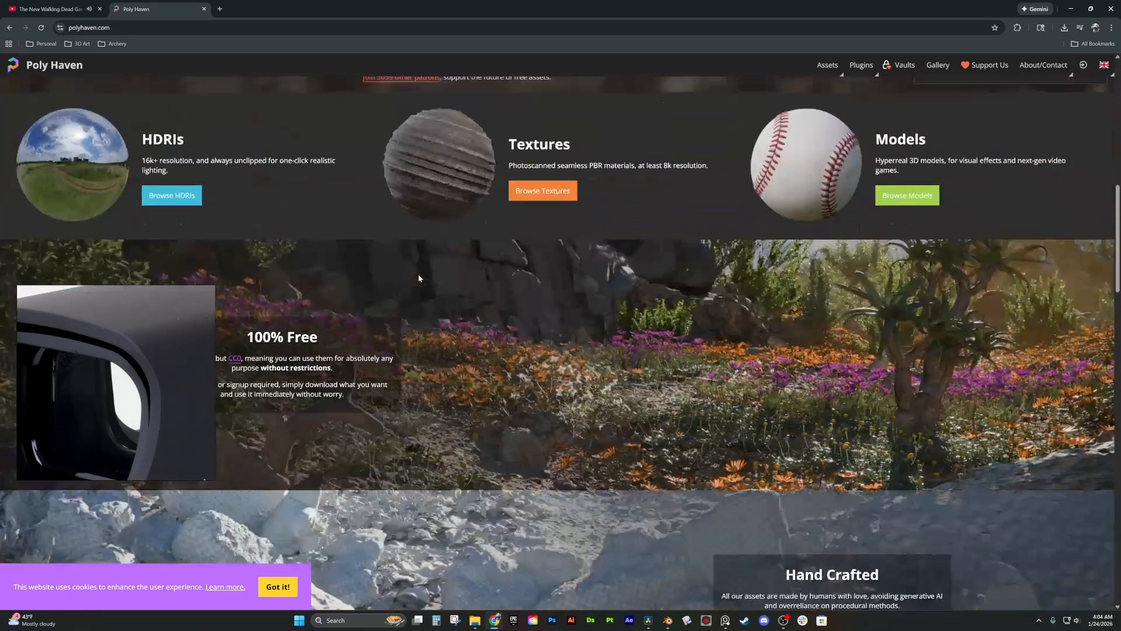
{"action": "scroll", "coordinate": [436, 278], "scroll_direction": "down", "scroll_amount": 4}
{"action": "scroll", "coordinate": [437, 279], "scroll_direction": "up", "scroll_amount": 13}
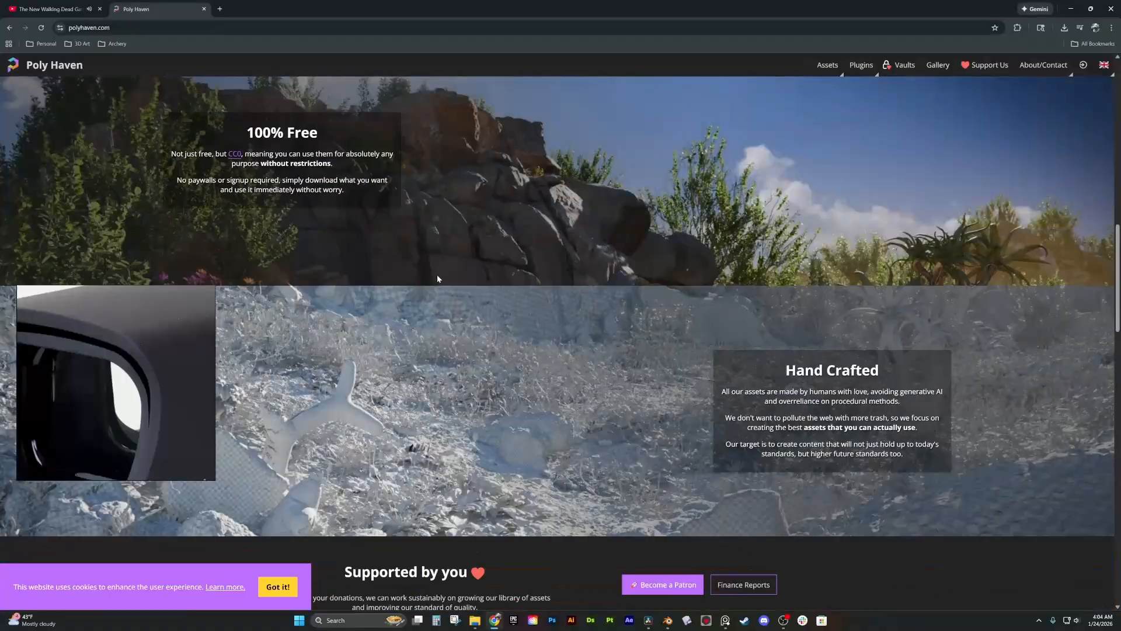
{"action": "scroll", "coordinate": [472, 292], "scroll_direction": "up", "scroll_amount": 5}
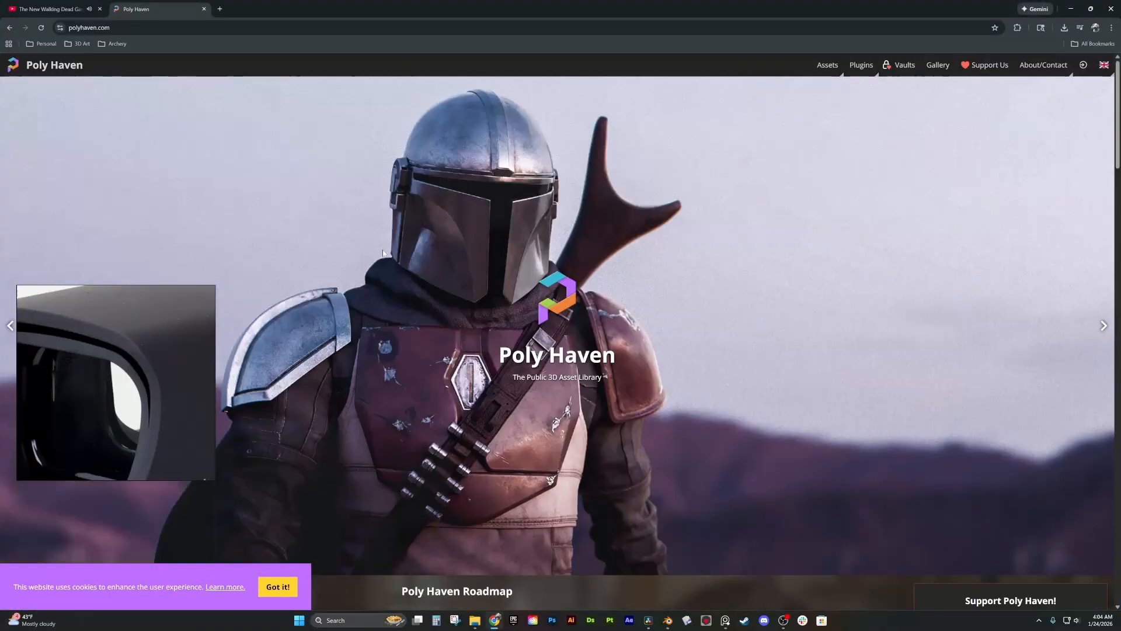
{"action": "mouse_move", "coordinate": [846, 74]}
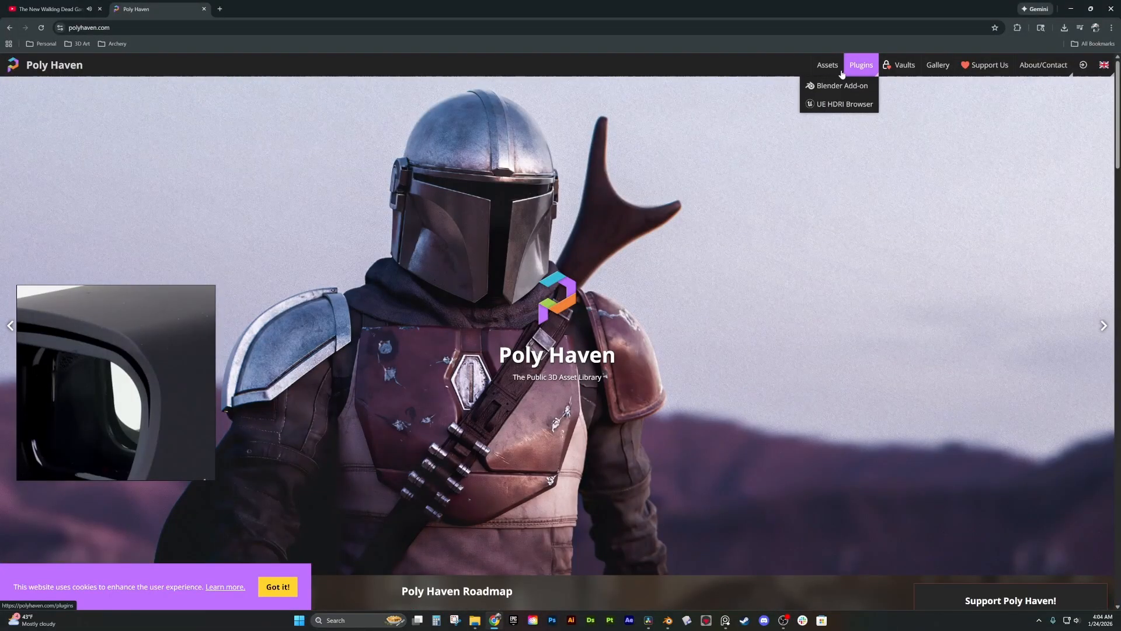
{"action": "left_click", "coordinate": [825, 86]}
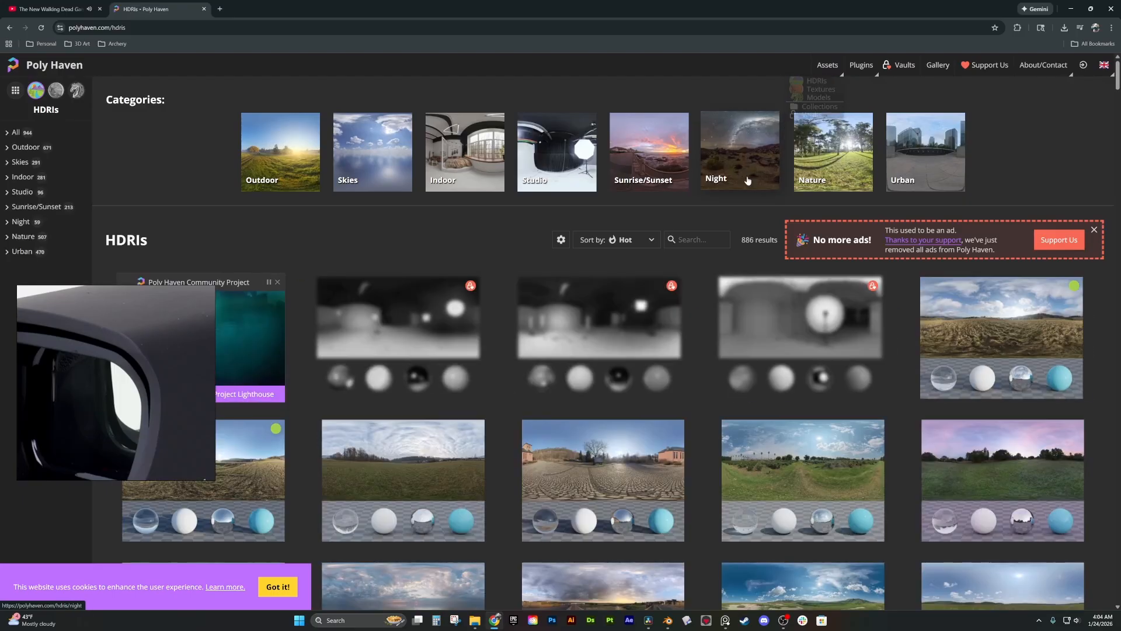
{"action": "left_click", "coordinate": [23, 191]}
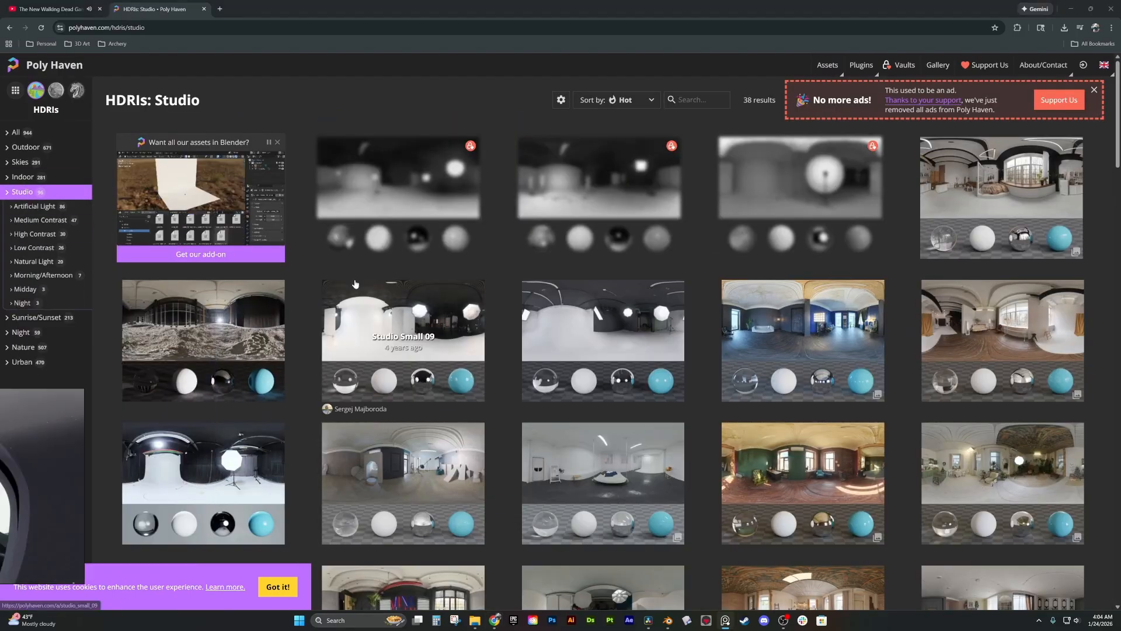
- Download the Studio Small 02 HDRI at 4K in HDR format and switch back to Blender
{"action": "scroll", "coordinate": [355, 283], "scroll_direction": "down", "scroll_amount": 1}
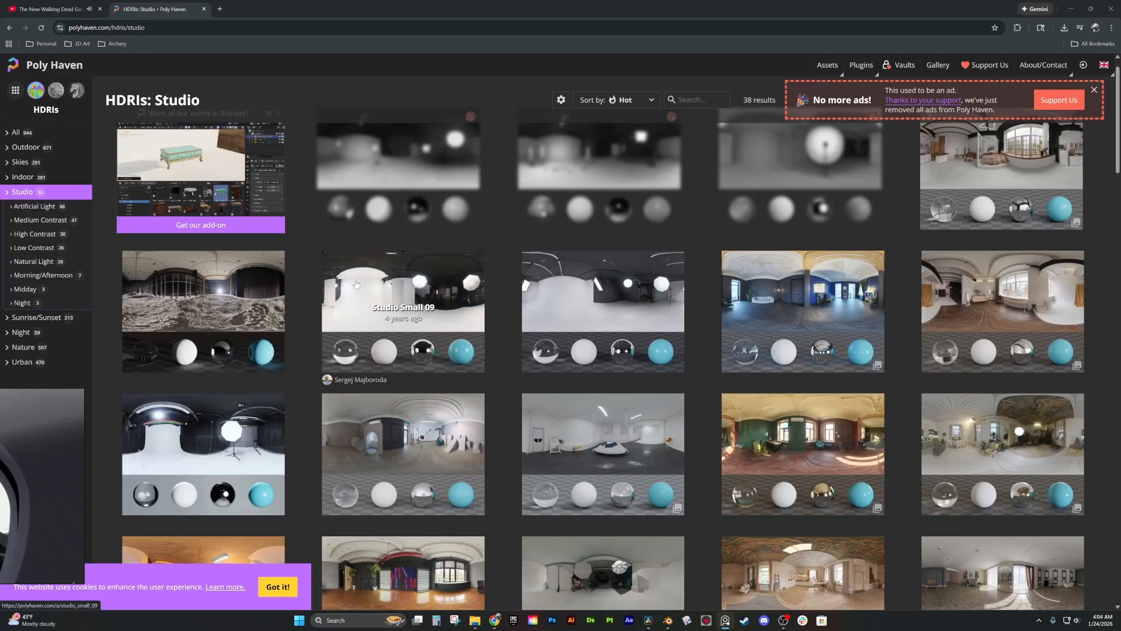
{"action": "scroll", "coordinate": [358, 285], "scroll_direction": "down", "scroll_amount": 3}
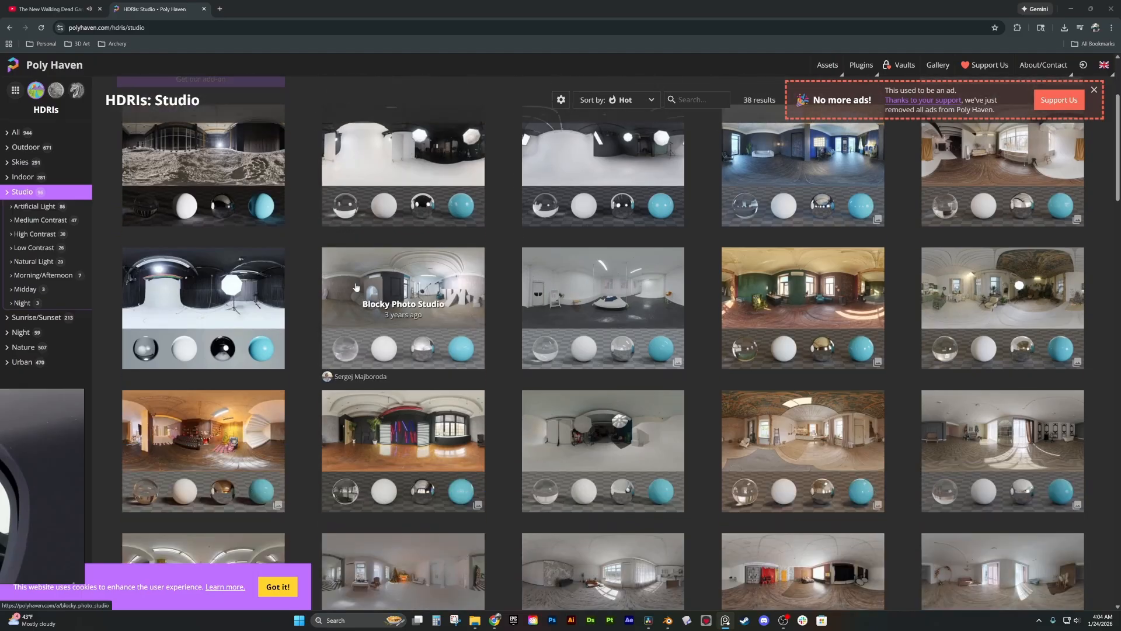
{"action": "scroll", "coordinate": [356, 289], "scroll_direction": "down", "scroll_amount": 6}
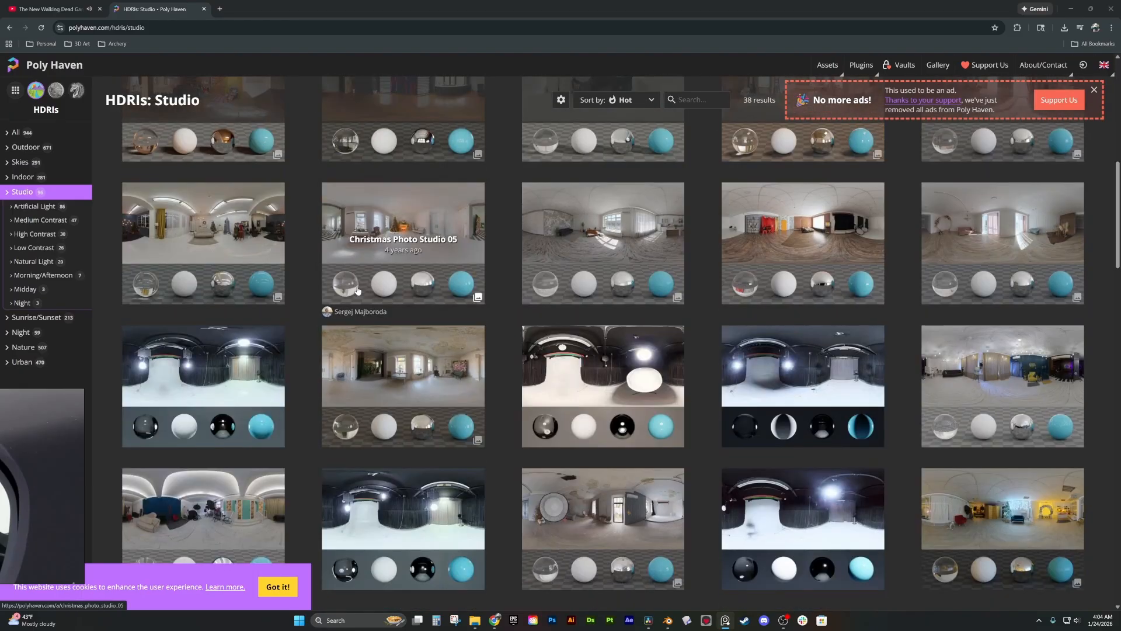
{"action": "scroll", "coordinate": [357, 291], "scroll_direction": "down", "scroll_amount": 5}
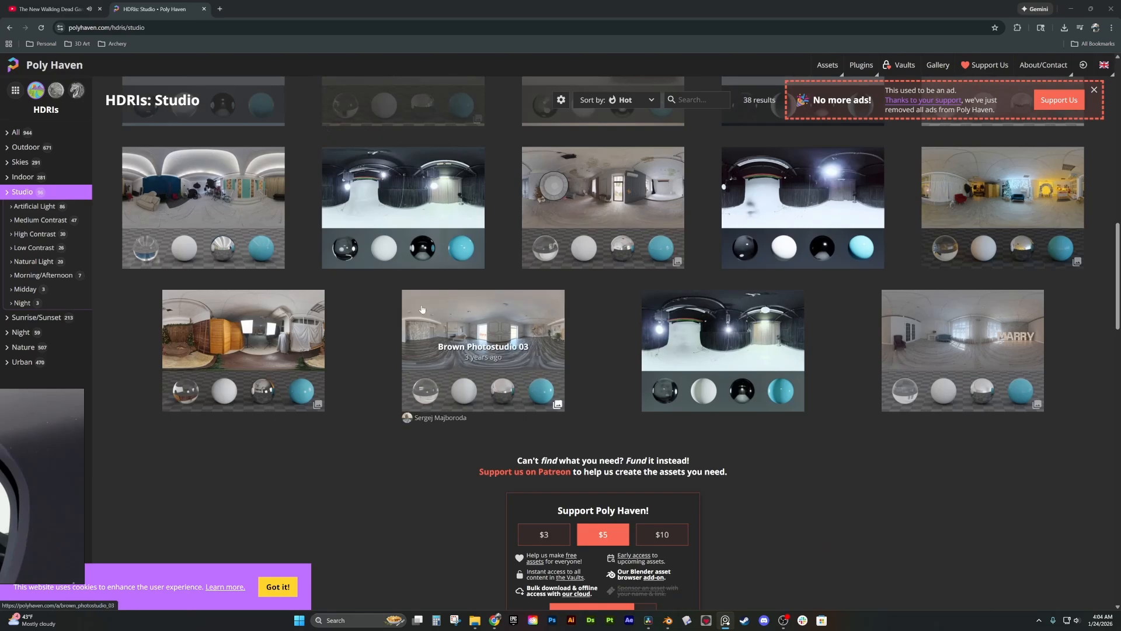
{"action": "scroll", "coordinate": [417, 310], "scroll_direction": "up", "scroll_amount": 7}
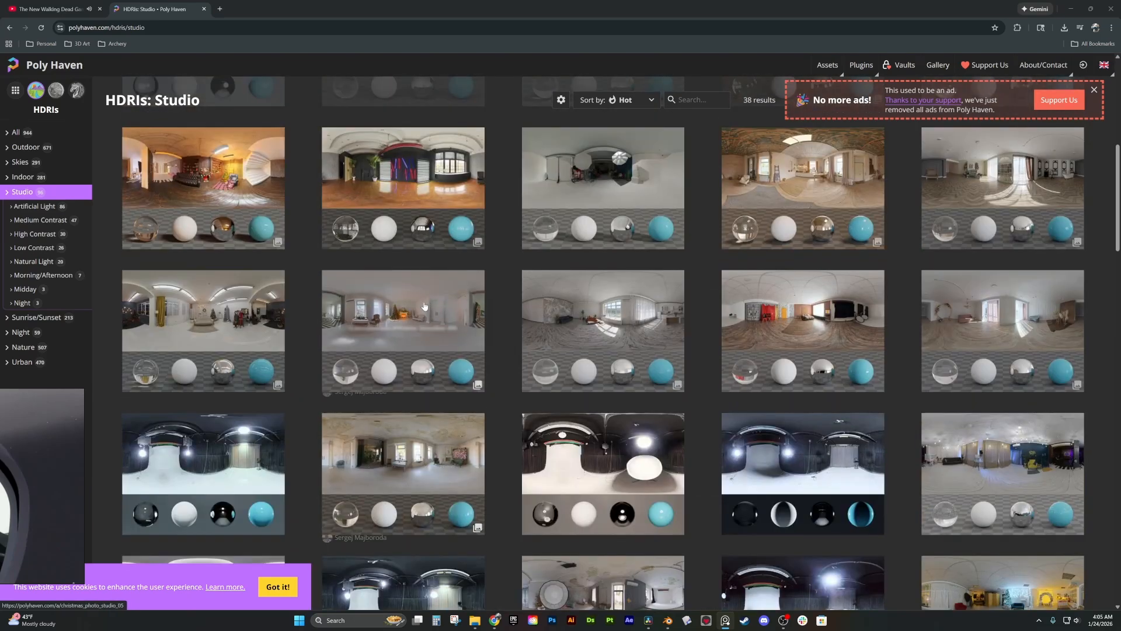
{"action": "left_click", "coordinate": [269, 497]}
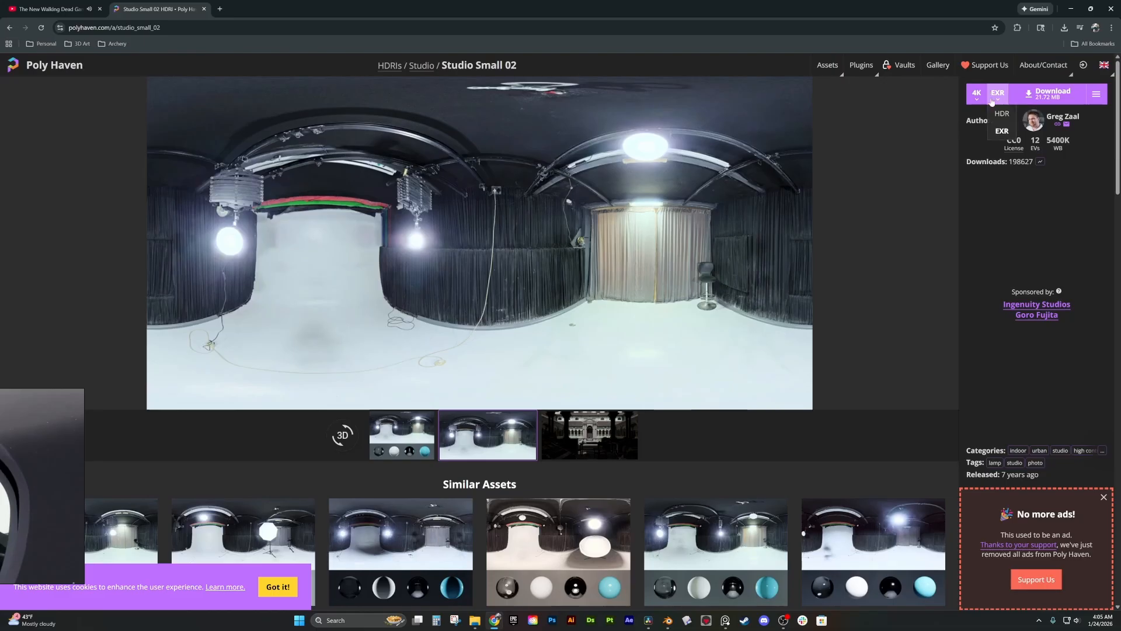
{"action": "left_click", "coordinate": [1043, 97]}
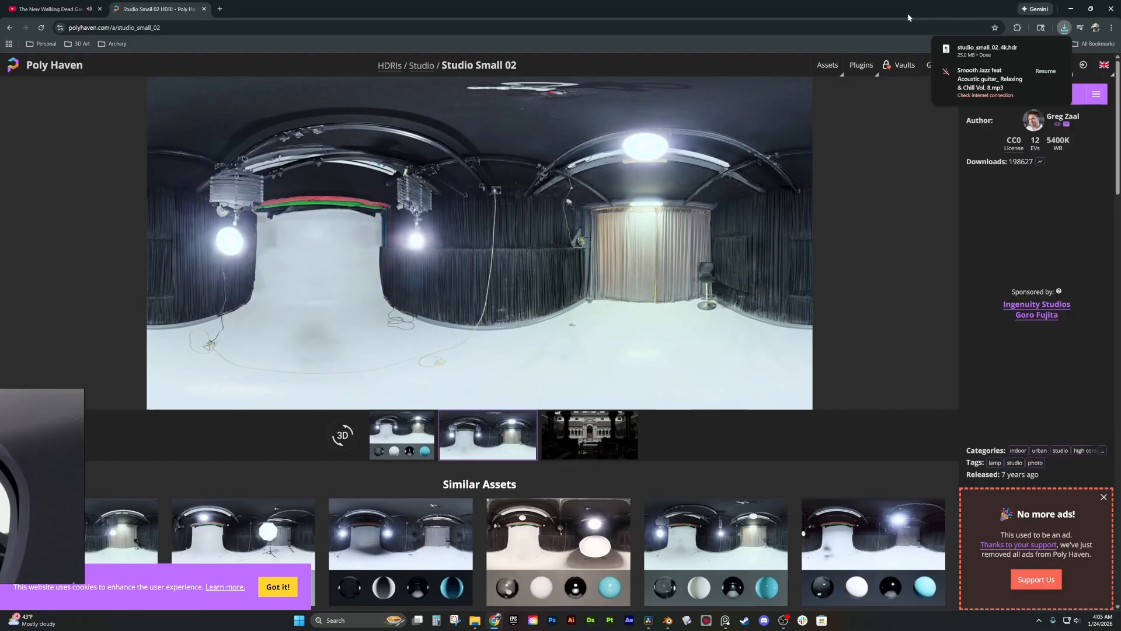
{"action": "key", "text": "alt+Tab"}
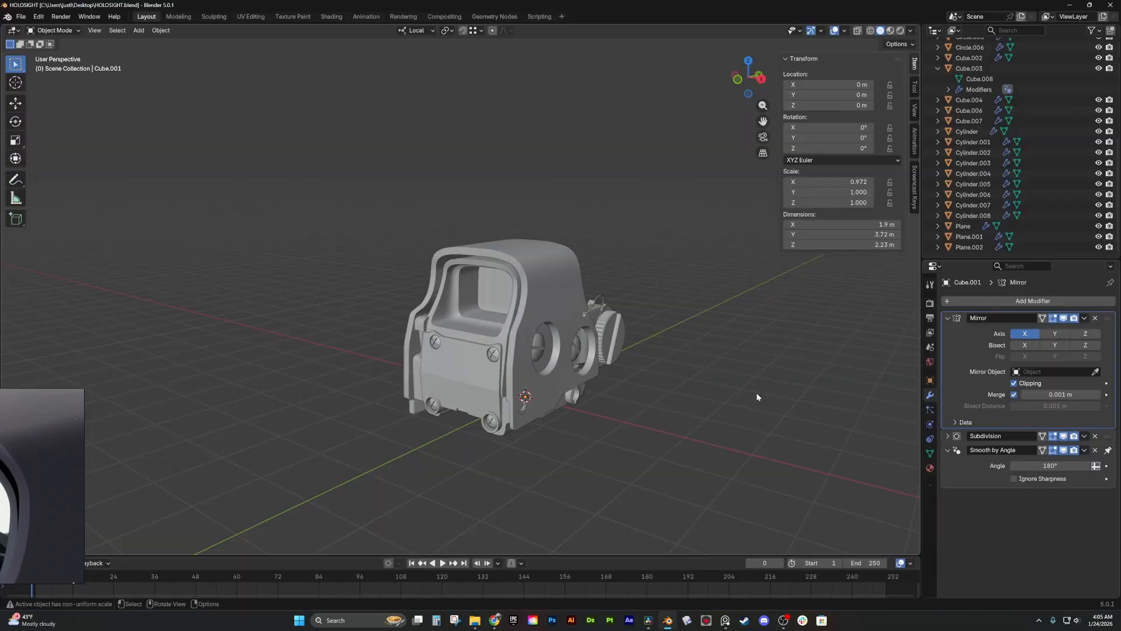
- Check the Project folder for the downloaded studio_small_02_4k.hdr file, then switch back to Blender
{"action": "mouse_move", "coordinate": [479, 616]}
{"action": "left_click", "coordinate": [492, 584]}
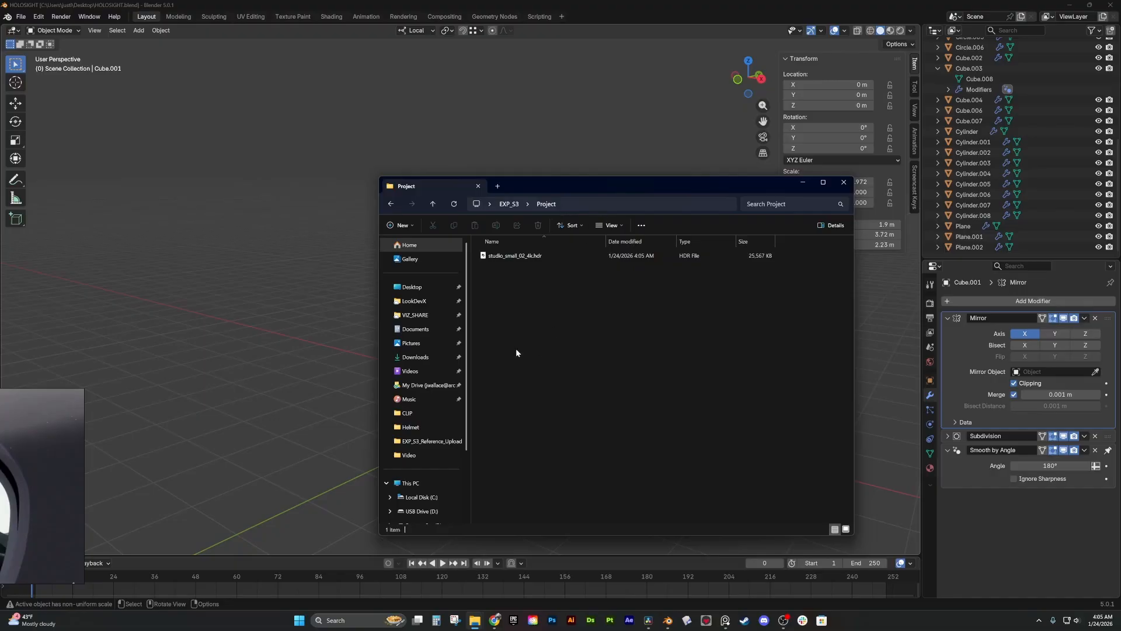
{"action": "left_click", "coordinate": [276, 229]}
{"action": "middle_click_drag", "start_coordinate": [276, 229], "coordinate": [363, 301]}
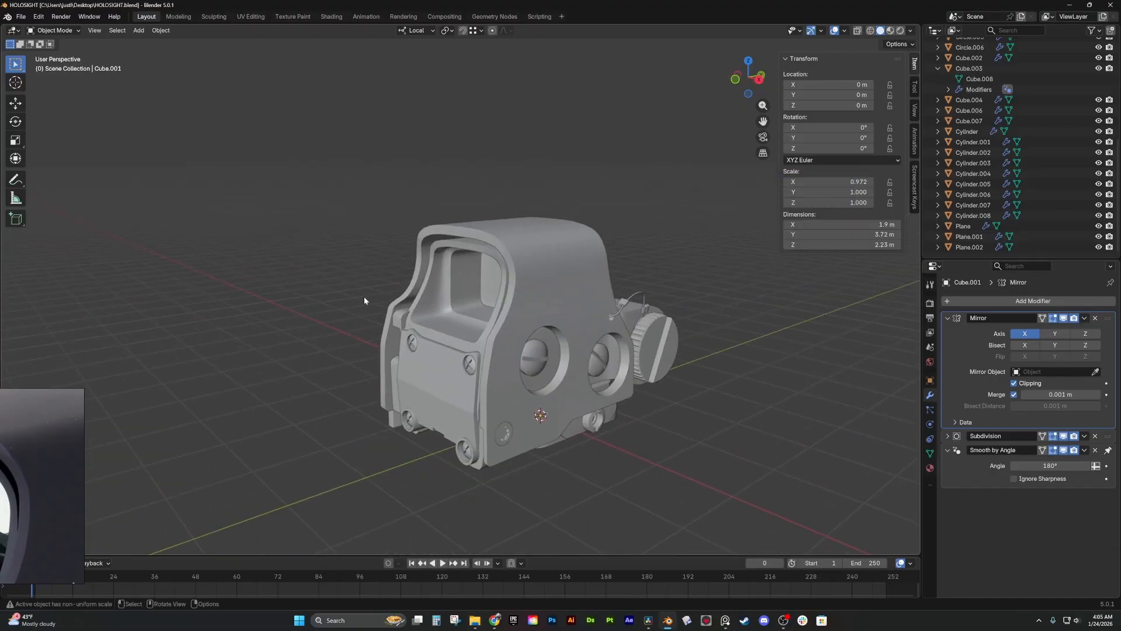
- Open the Shading workspace with a taller 3D viewport and wider file and image editors, and minimize the reference photo
{"action": "left_click", "coordinate": [331, 17]}
{"action": "middle_click_drag", "start_coordinate": [389, 144], "coordinate": [405, 150]}
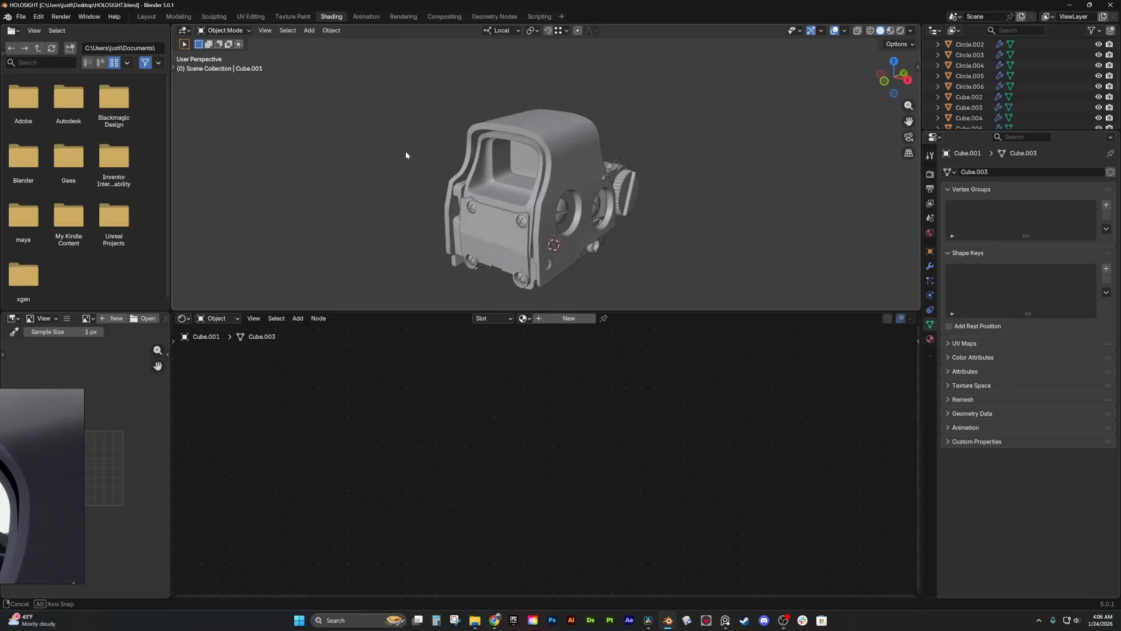
{"action": "left_click_drag", "start_coordinate": [411, 309], "coordinate": [411, 332]}
{"action": "left_click_drag", "start_coordinate": [170, 402], "coordinate": [229, 405]}
{"action": "right_click_drag", "start_coordinate": [53, 421], "coordinate": [245, 459]}
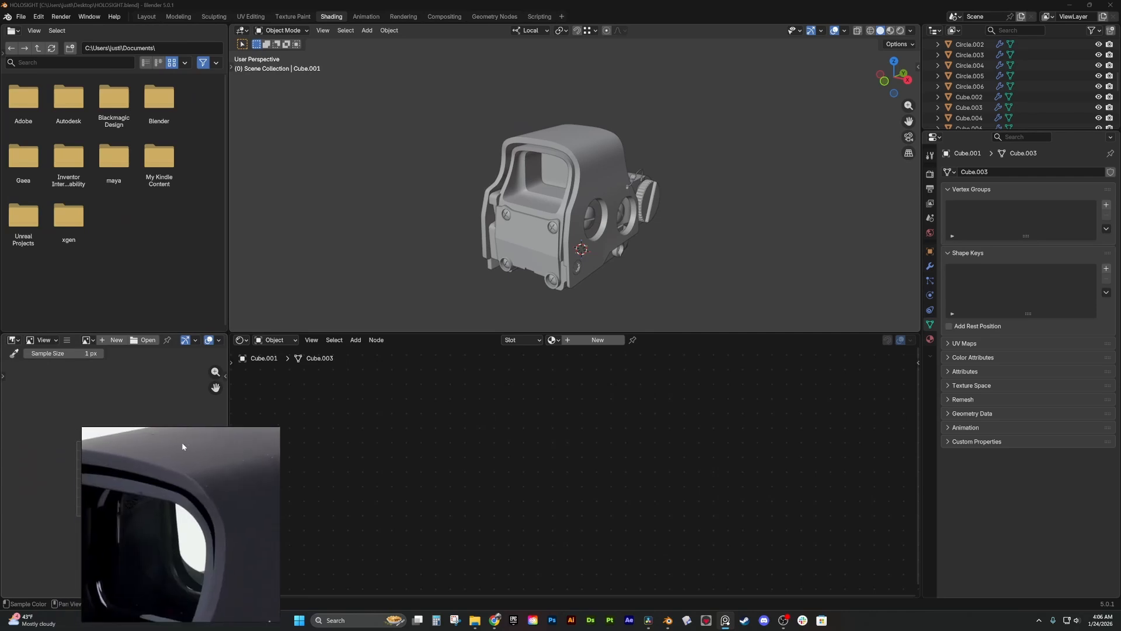
{"action": "key", "text": "ctrl+m"}
{"action": "scroll", "coordinate": [610, 192], "scroll_direction": "up", "scroll_amount": 2}
{"action": "mouse_move", "coordinate": [568, 245]}
{"action": "middle_mouse_down"}
{"action": "mouse_move", "coordinate": [552, 235]}
{"action": "mouse_move", "coordinate": [551, 197]}
{"action": "mouse_move", "coordinate": [539, 227]}
{"action": "mouse_move", "coordinate": [558, 245]}
{"action": "middle_mouse_up"}
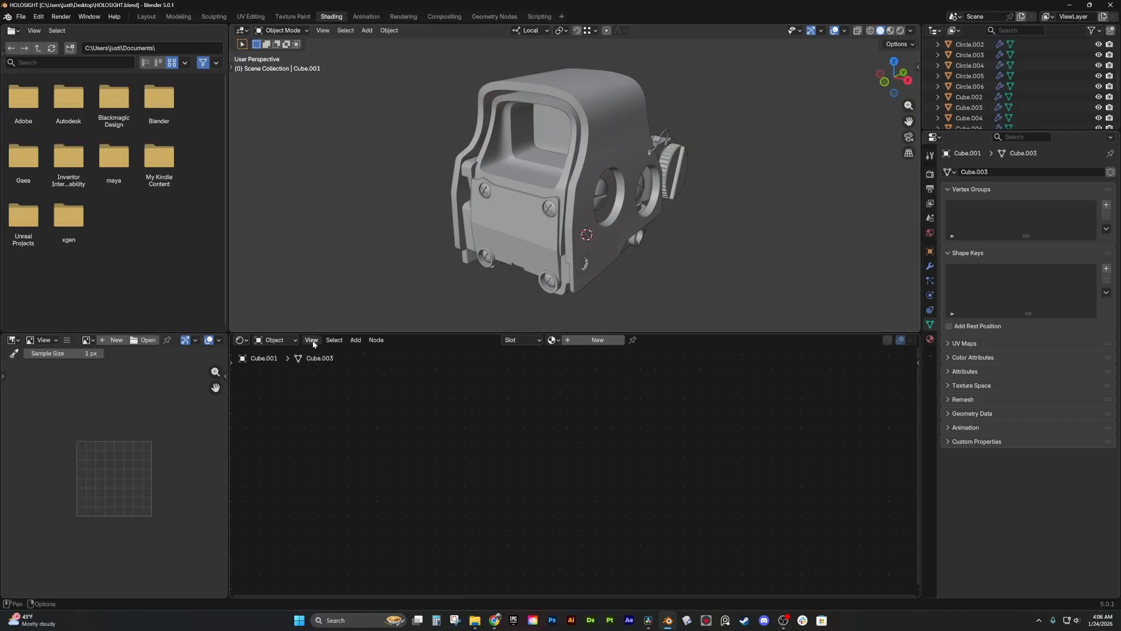
- Switch the shader editor to the World shader and tint its Background colour dark brown
{"action": "left_click", "coordinate": [247, 342]}
{"action": "left_click", "coordinate": [267, 342]}
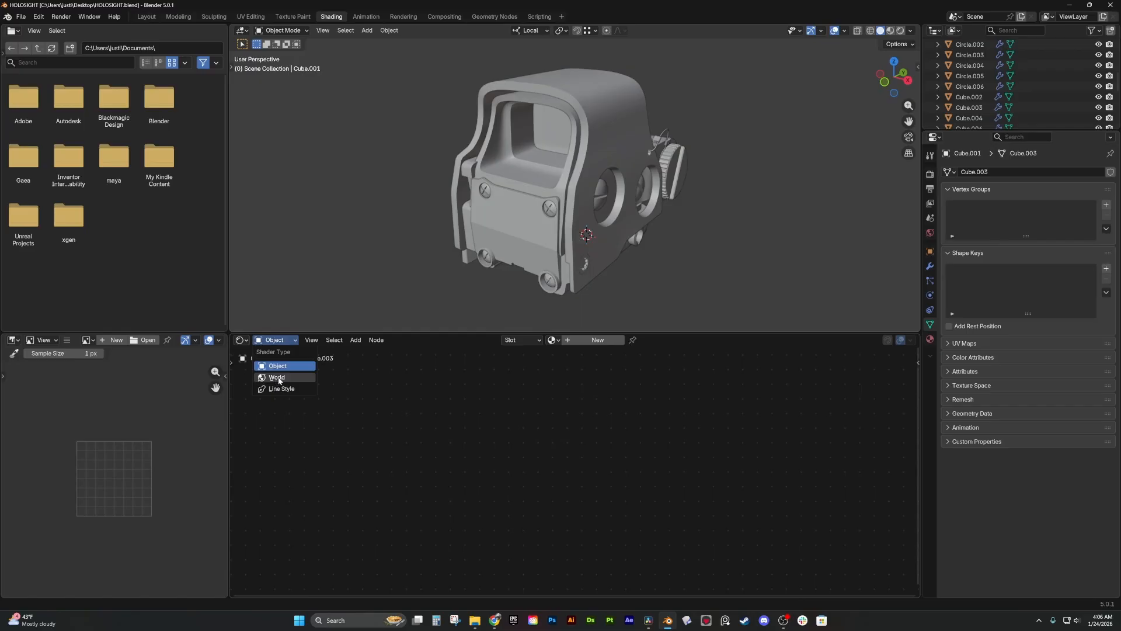
{"action": "left_click", "coordinate": [278, 379]}
{"action": "left_click_drag", "start_coordinate": [468, 414], "coordinate": [596, 431]}
{"action": "scroll", "coordinate": [468, 404], "scroll_direction": "down", "scroll_amount": 3}
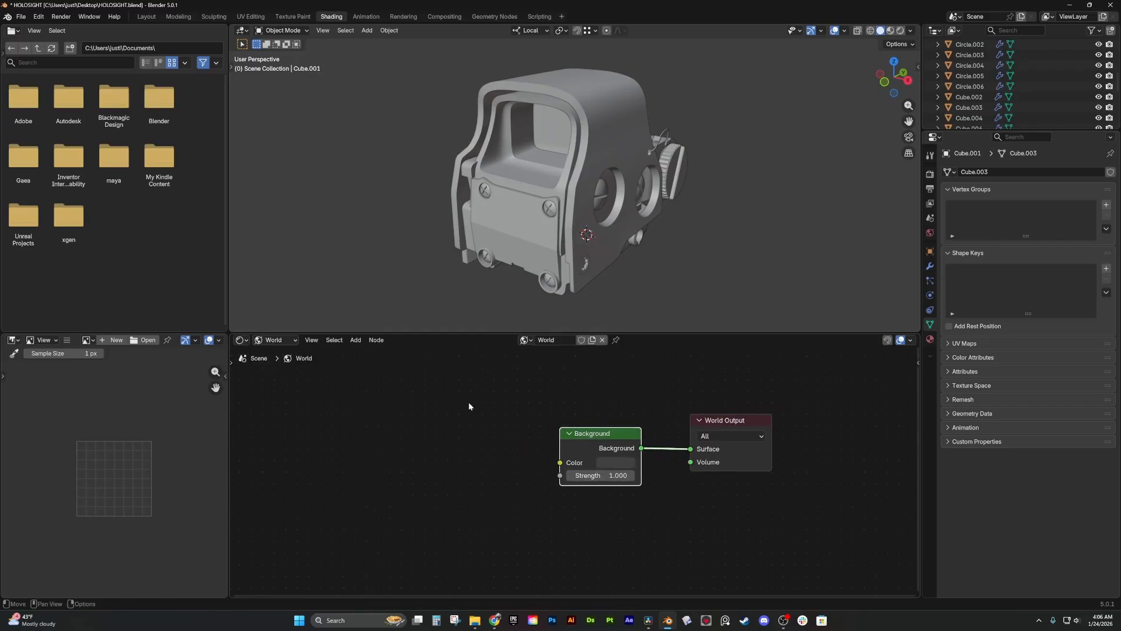
{"action": "middle_click_drag", "start_coordinate": [421, 398], "coordinate": [491, 389]}
{"action": "scroll", "coordinate": [491, 389], "scroll_direction": "down", "scroll_amount": 1}
{"action": "middle_click_drag", "start_coordinate": [676, 460], "coordinate": [608, 461]}
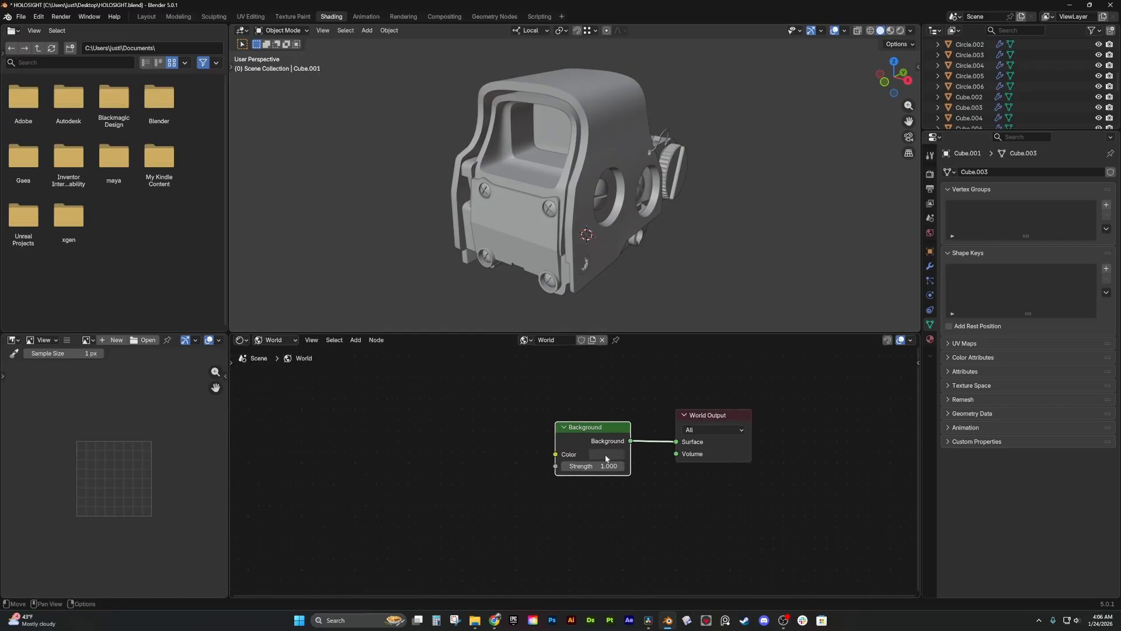
{"action": "left_click", "coordinate": [606, 455]}
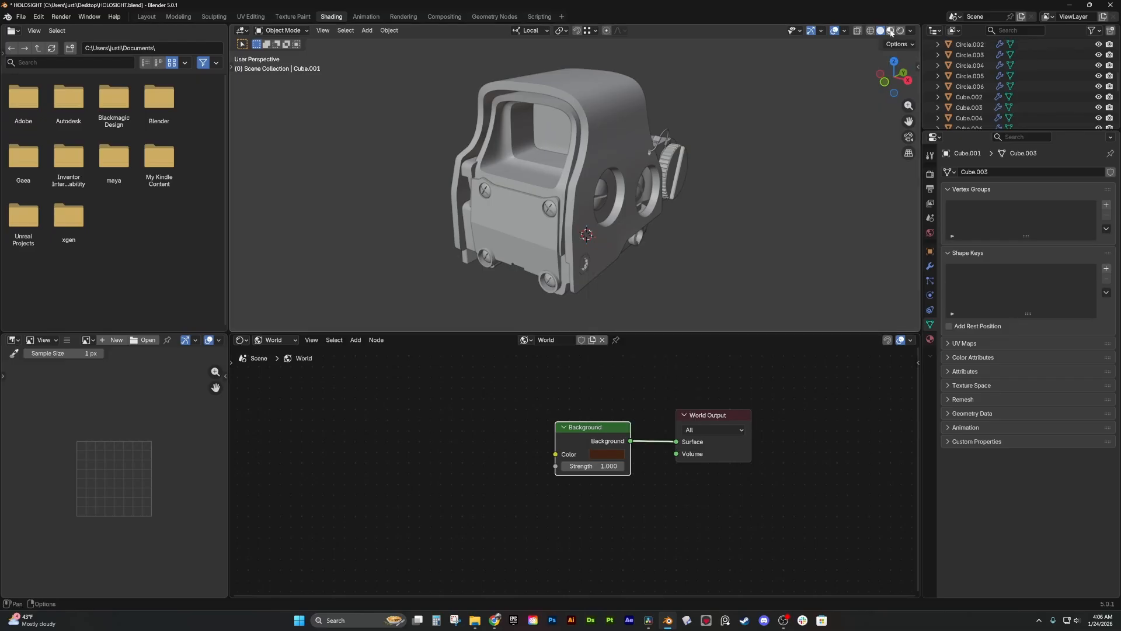
- Set the viewport to Material Preview and compare the sight's lighting with Scene World enabled and disabled, leaving it disabled
{"action": "left_click", "coordinate": [891, 31]}
{"action": "scroll", "coordinate": [741, 118], "scroll_direction": "down", "scroll_amount": 5}
{"action": "middle_click_drag", "start_coordinate": [741, 118], "coordinate": [576, 173]}
{"action": "scroll", "coordinate": [631, 187], "scroll_direction": "up", "scroll_amount": 4}
{"action": "middle_click_drag", "start_coordinate": [597, 199], "coordinate": [607, 199]}
{"action": "left_click", "coordinate": [913, 31]}
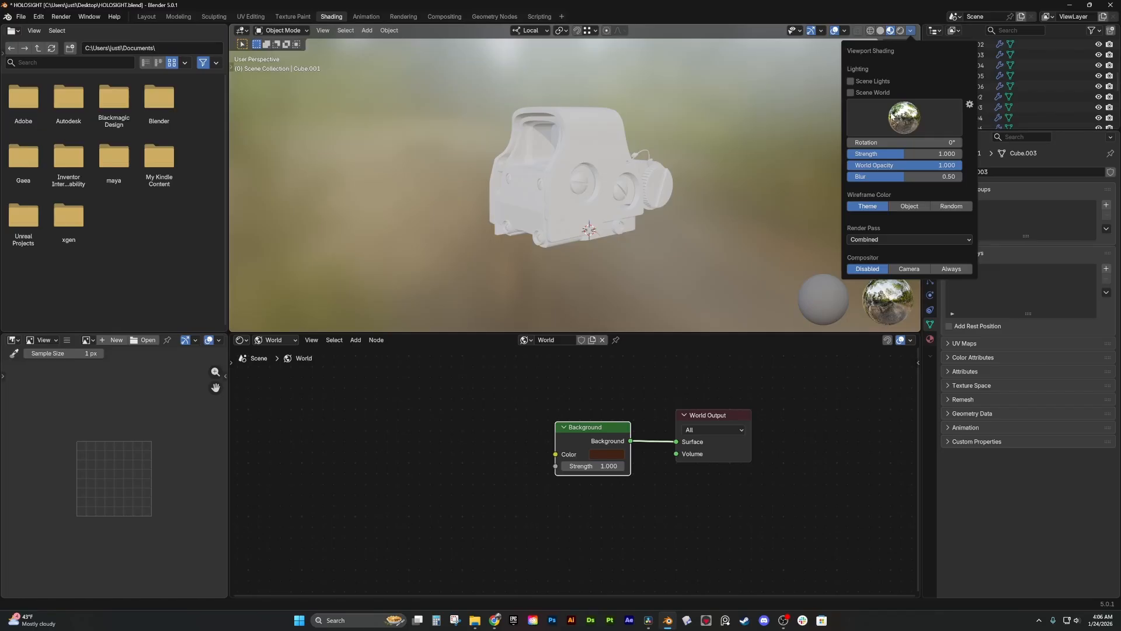
{"action": "left_click", "coordinate": [851, 93]}
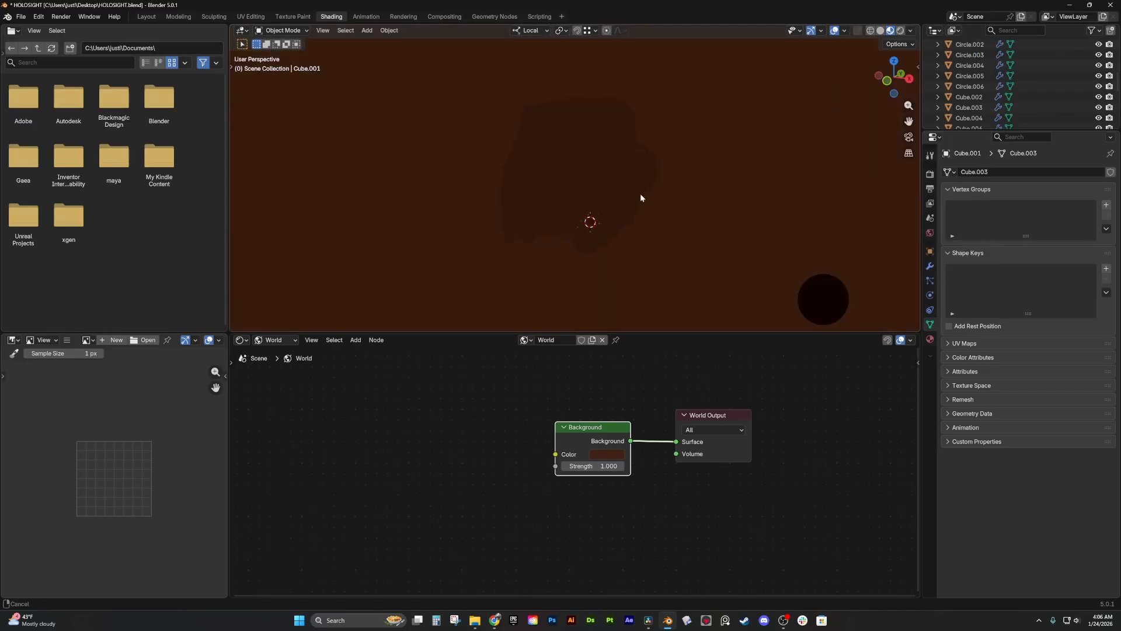
{"action": "mouse_move", "coordinate": [640, 194]}
{"action": "middle_mouse_down"}
{"action": "mouse_move", "coordinate": [631, 190]}
{"action": "mouse_move", "coordinate": [644, 192]}
{"action": "middle_mouse_up"}
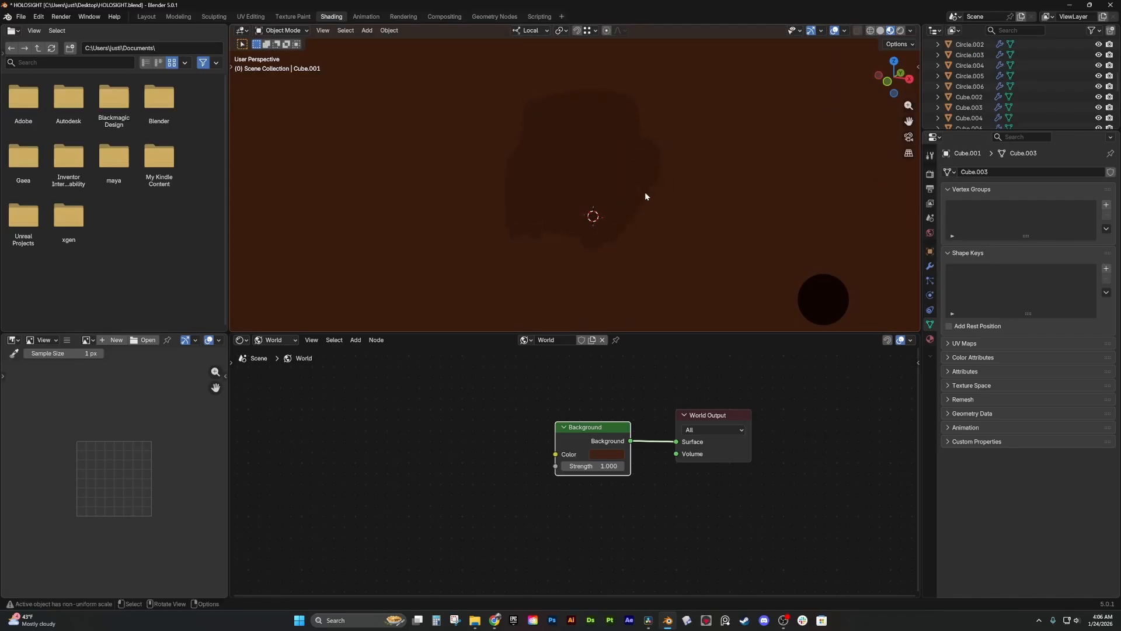
{"action": "left_click", "coordinate": [912, 30]}
{"action": "left_click", "coordinate": [851, 93]}
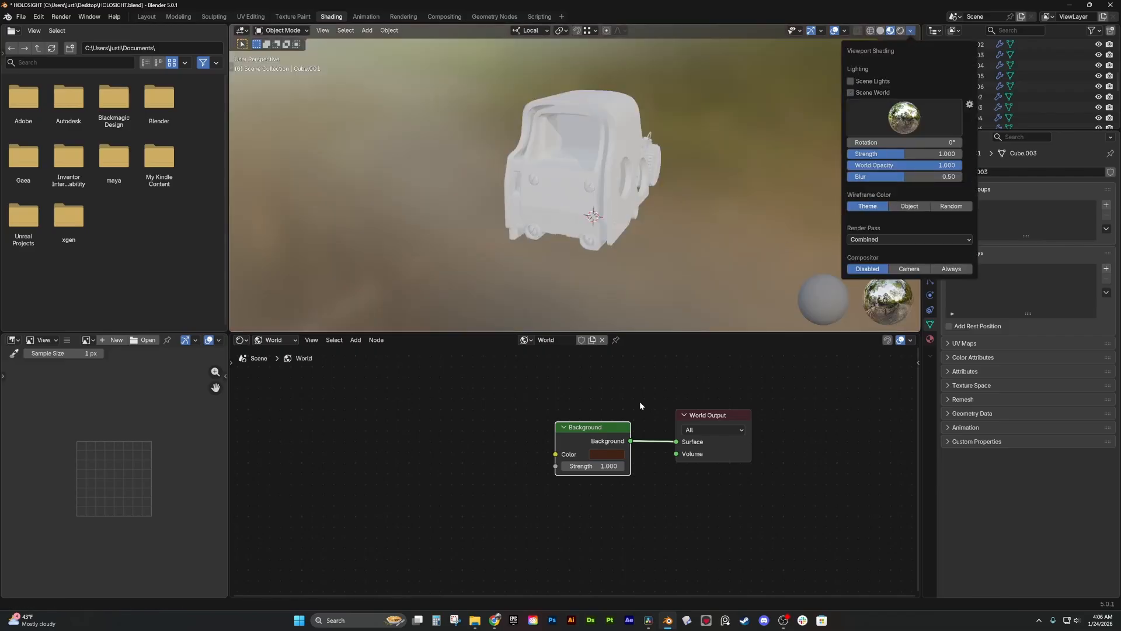
- Set the world Background colour to a neutral grey with saturation 0 and value 0.373
{"action": "left_click", "coordinate": [605, 453]}
{"action": "left_click", "coordinate": [598, 454]}
{"action": "left_click", "coordinate": [597, 454]}
{"action": "mouse_move", "coordinate": [687, 297]}
{"action": "left_mouse_down"}
{"action": "mouse_move", "coordinate": [688, 273]}
{"action": "mouse_move", "coordinate": [687, 320]}
{"action": "mouse_move", "coordinate": [635, 314]}
{"action": "left_mouse_up"}
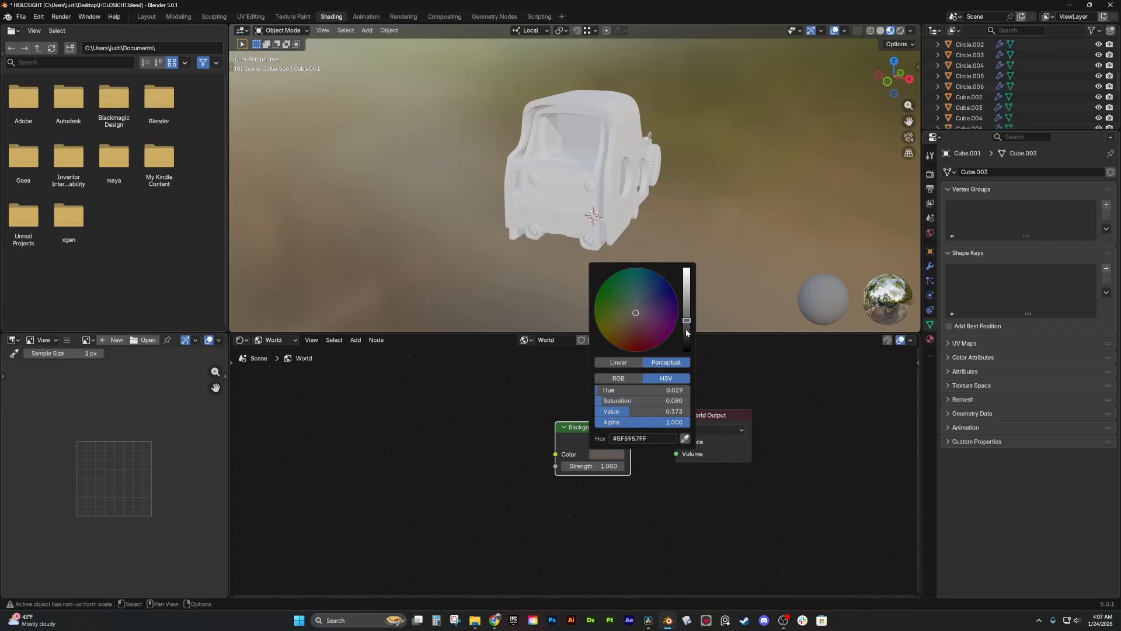
{"action": "key", "text": "BackSpace"}
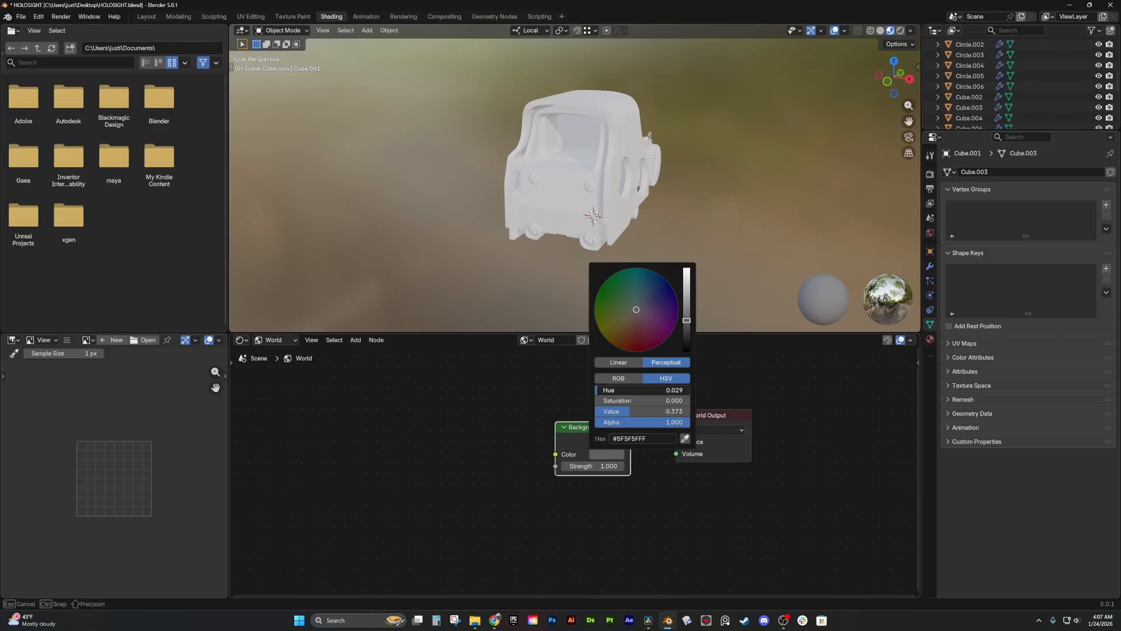
{"action": "left_click", "coordinate": [542, 388]}
- Reposition the Background node above and clear of the World Output node to make room in the node tree
{"action": "middle_click_drag", "start_coordinate": [466, 401], "coordinate": [510, 393]}
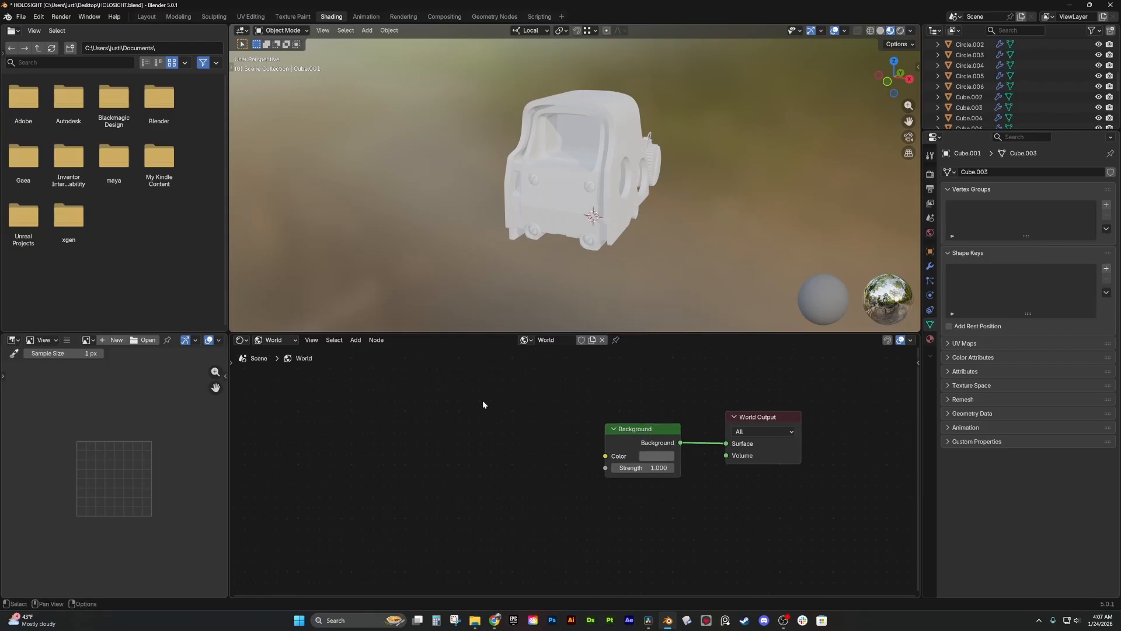
{"action": "scroll", "coordinate": [488, 403], "scroll_direction": "down", "scroll_amount": 1}
{"action": "scroll", "coordinate": [487, 408], "scroll_direction": "down", "scroll_amount": 1}
{"action": "left_click_drag", "start_coordinate": [623, 442], "coordinate": [527, 424]}
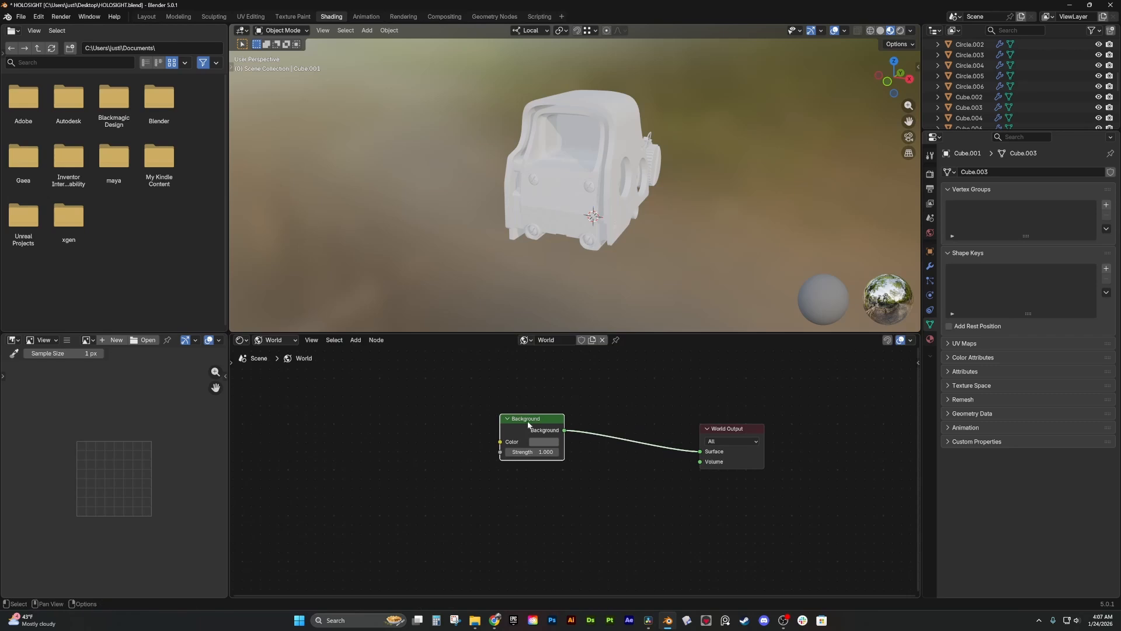
{"action": "middle_click_drag", "start_coordinate": [533, 410], "coordinate": [535, 397]}
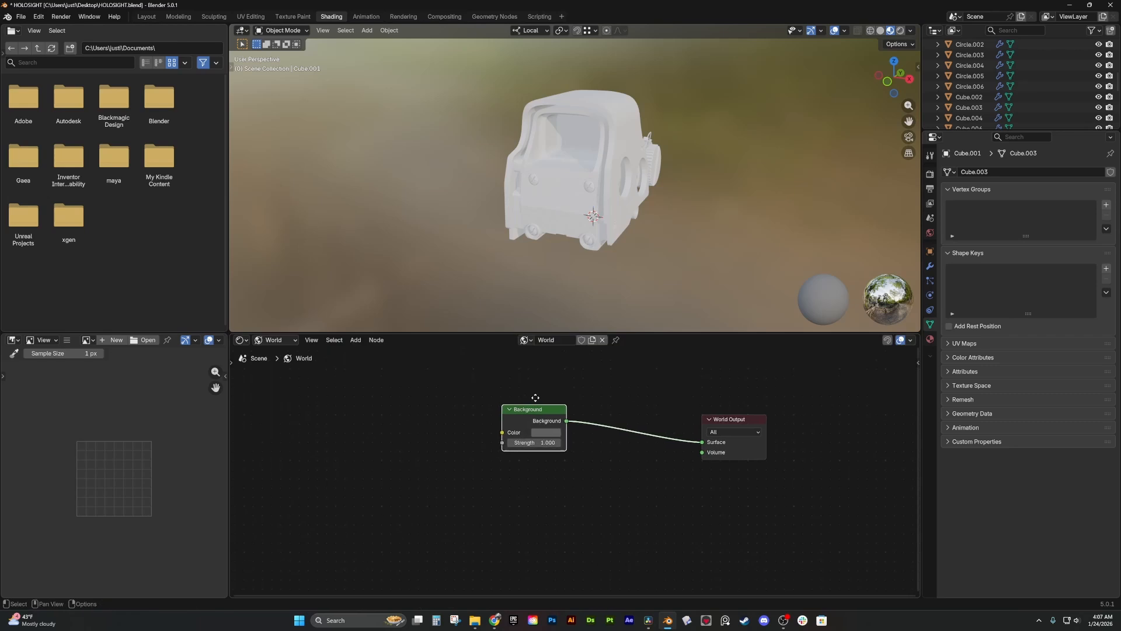
{"action": "middle_click_drag", "start_coordinate": [463, 382], "coordinate": [579, 389]}
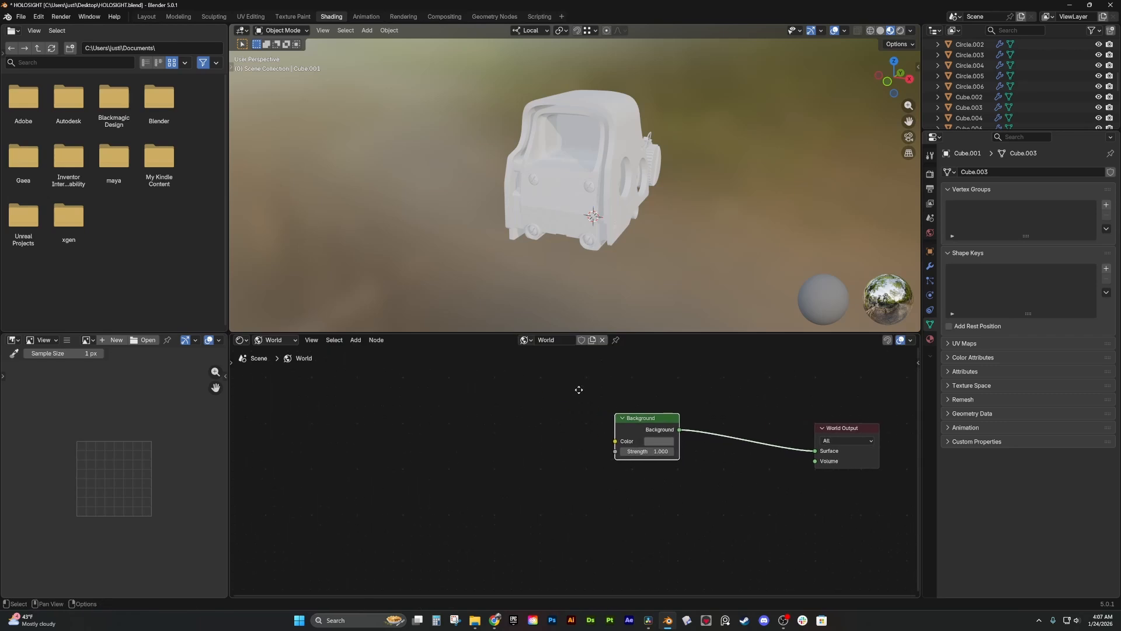
{"action": "left_click_drag", "start_coordinate": [624, 442], "coordinate": [696, 386]}
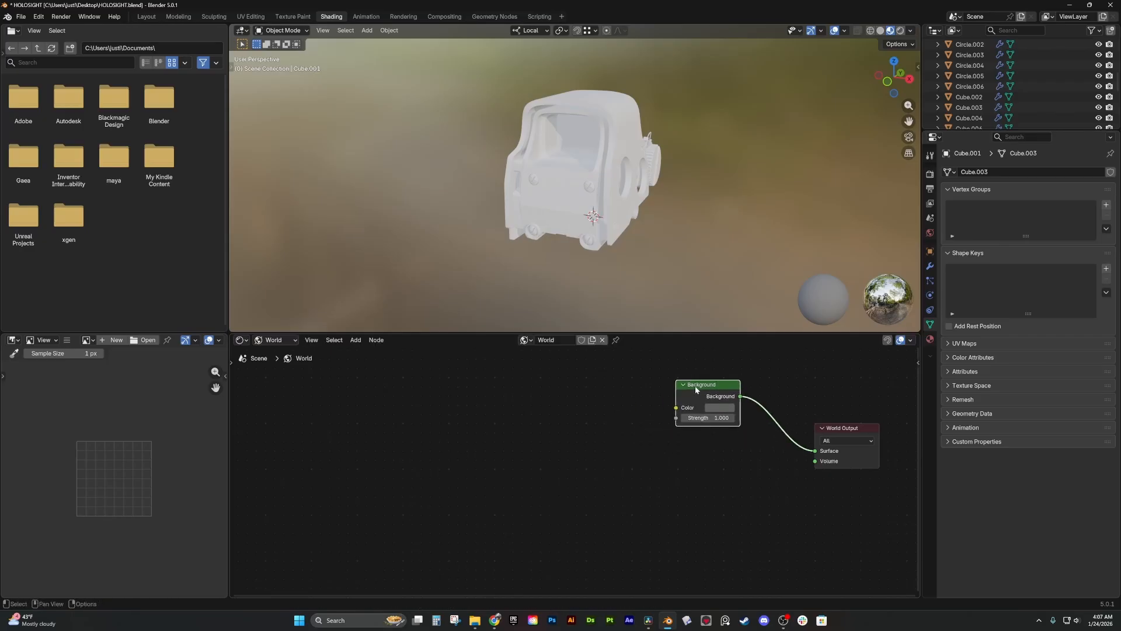
- Duplicate the Background node and place the copy directly below the original
{"action": "middle_click_drag", "start_coordinate": [697, 387], "coordinate": [605, 392]}
{"action": "key", "text": "shift+d"}
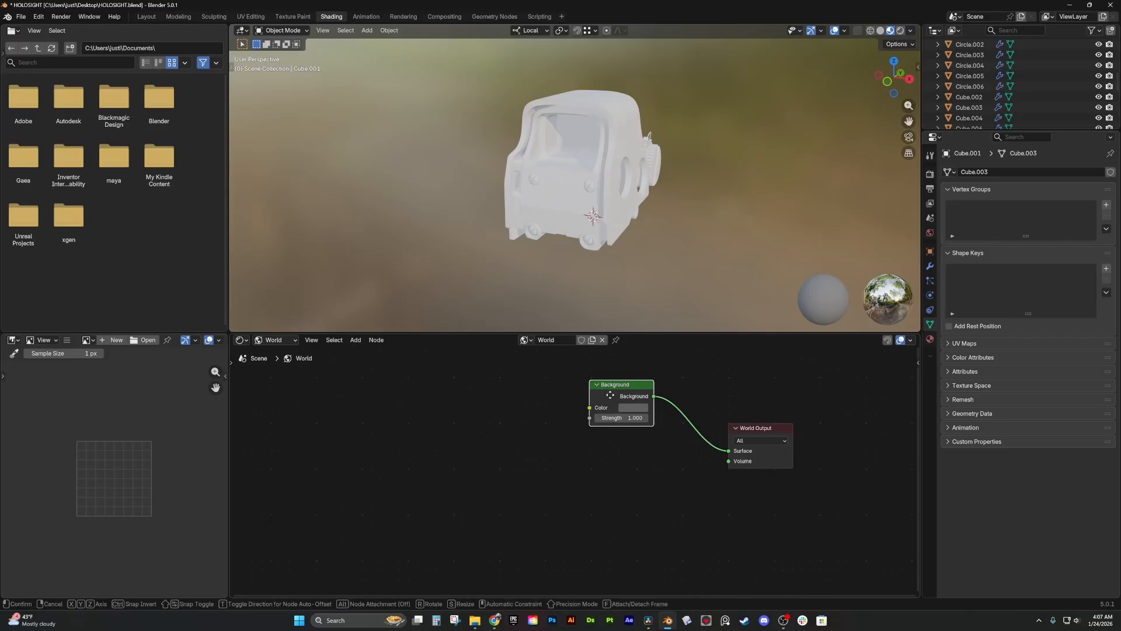
{"action": "left_click", "coordinate": [585, 487]}
{"action": "middle_click_drag", "start_coordinate": [554, 435], "coordinate": [583, 436]}
{"action": "left_click_drag", "start_coordinate": [654, 392], "coordinate": [628, 392]}
{"action": "left_click", "coordinate": [655, 455]}
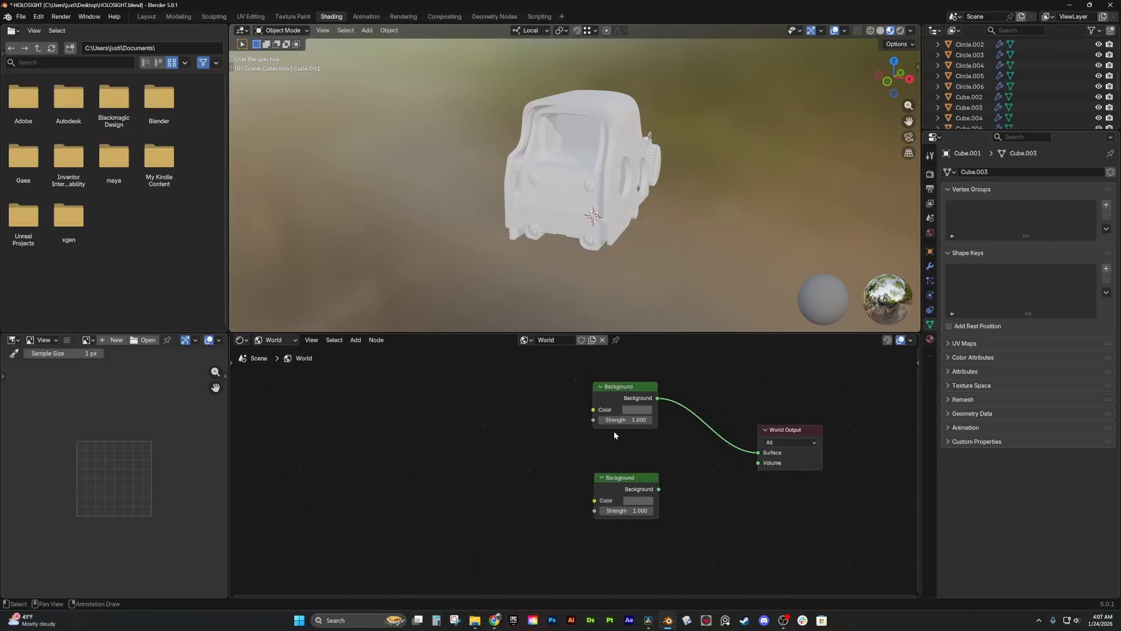
- Brighten the colour of the Background node connected to World Output to a lighter grey
{"action": "middle_click_drag", "start_coordinate": [530, 409], "coordinate": [508, 421]}
{"action": "middle_click_drag", "start_coordinate": [590, 202], "coordinate": [544, 196]}
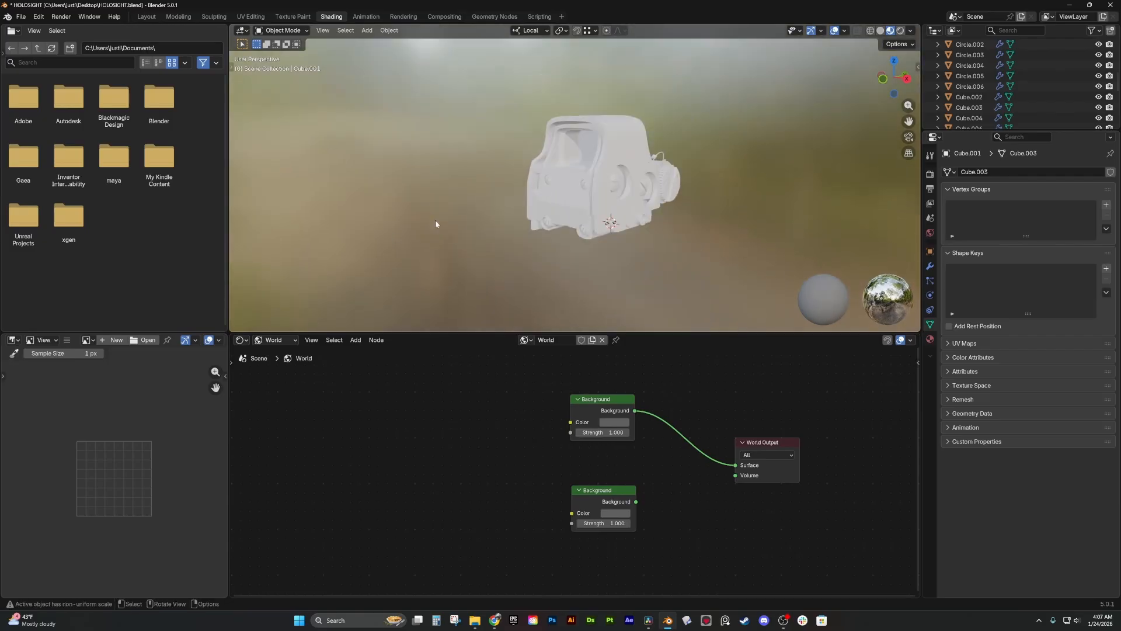
{"action": "middle_click_drag", "start_coordinate": [563, 160], "coordinate": [606, 162]}
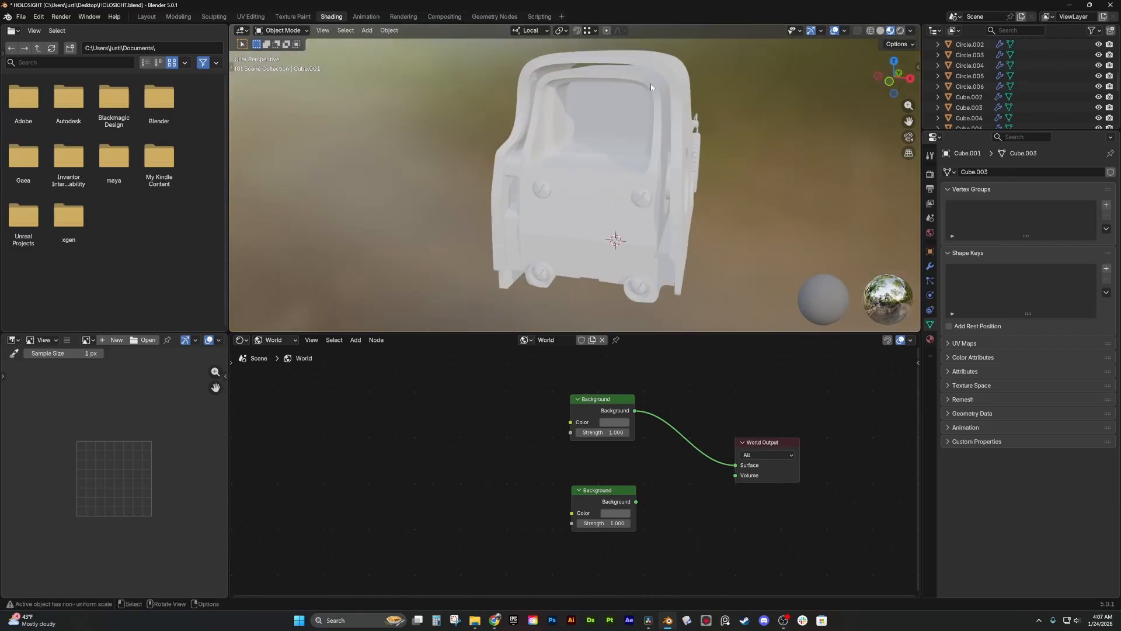
{"action": "middle_click_drag", "start_coordinate": [664, 214], "coordinate": [610, 201]}
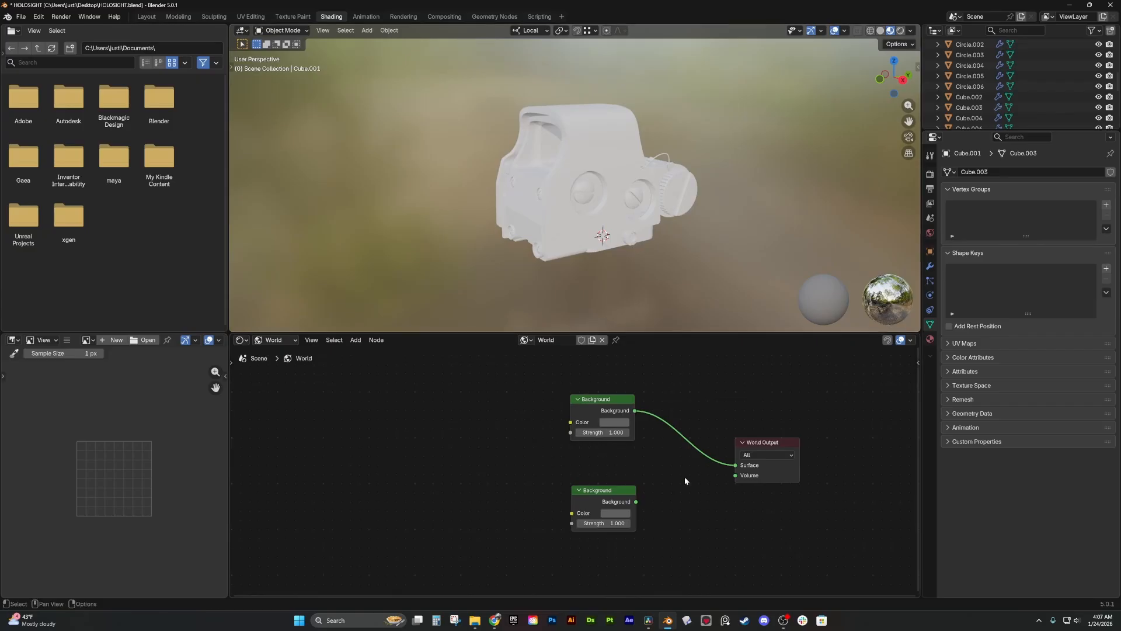
{"action": "middle_click_drag", "start_coordinate": [591, 406], "coordinate": [614, 400]}
{"action": "left_click_drag", "start_coordinate": [614, 397], "coordinate": [619, 398]}
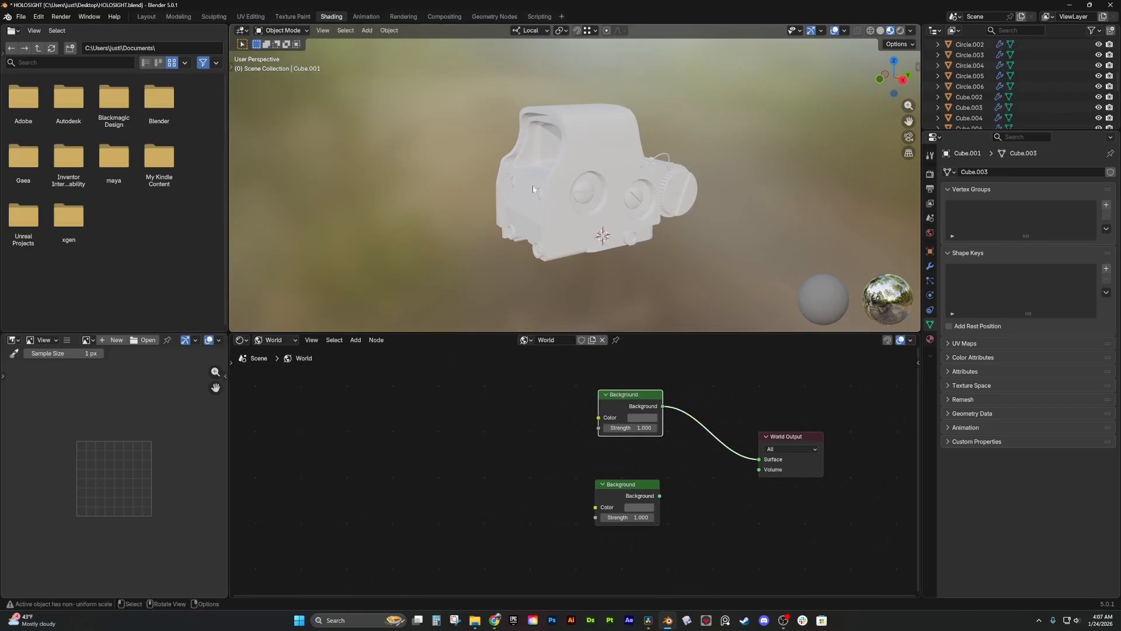
{"action": "left_click", "coordinate": [645, 418]}
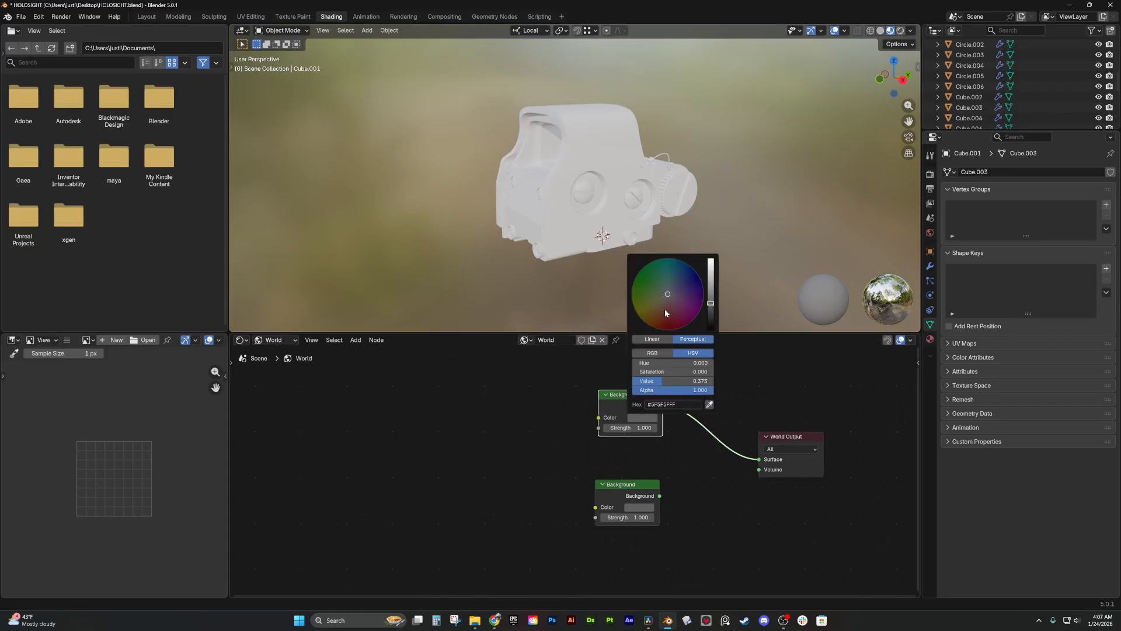
{"action": "left_click_drag", "start_coordinate": [710, 301], "coordinate": [710, 278]}
{"action": "left_click_drag", "start_coordinate": [672, 372], "coordinate": [665, 372]}
{"action": "left_click_drag", "start_coordinate": [710, 278], "coordinate": [710, 291]}
- Shift the unconnected Background node aside and add an Environment Texture node
{"action": "left_click_drag", "start_coordinate": [624, 485], "coordinate": [586, 487]}
{"action": "middle_click_drag", "start_coordinate": [474, 439], "coordinate": [517, 427]}
{"action": "left_click", "coordinate": [517, 427]}
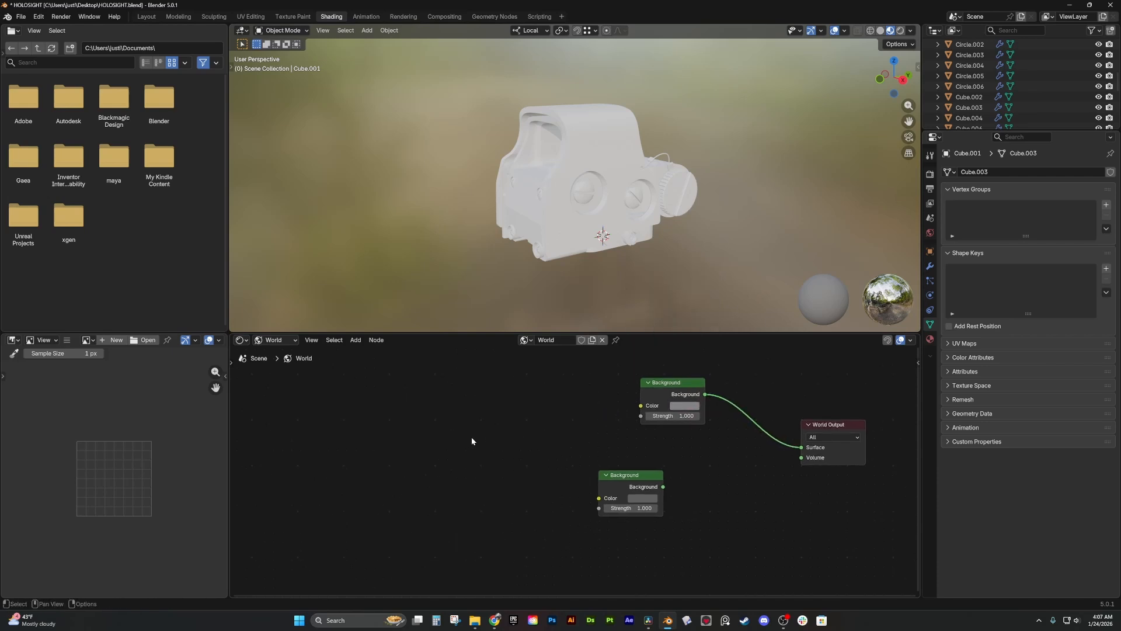
{"action": "key", "text": "shift+a"}
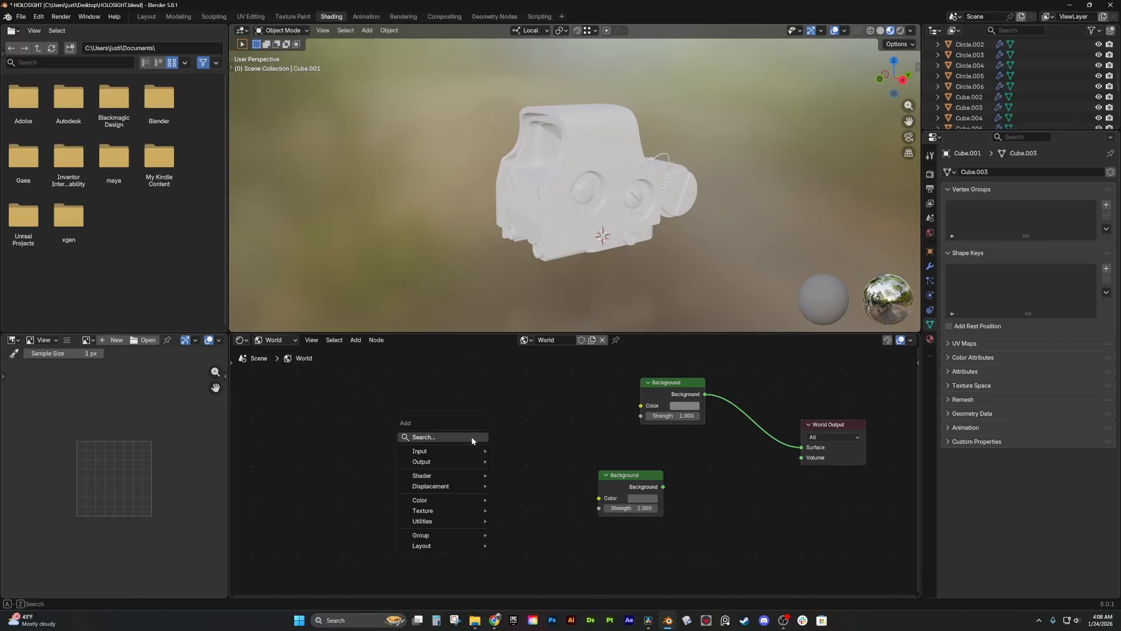
{"action": "type", "text": "environment"}
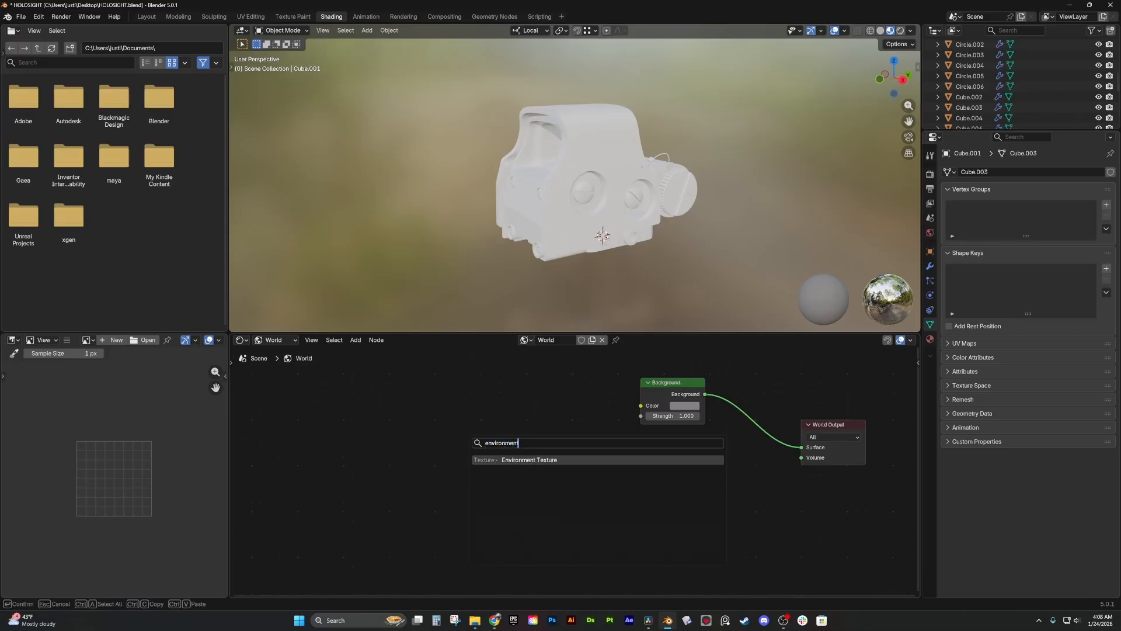
{"action": "key", "text": "Return"}
- Load studio_small_02_4k.hdr into the Environment Texture and connect its Color output to the lower Background node's Color
{"action": "left_click", "coordinate": [542, 440]}
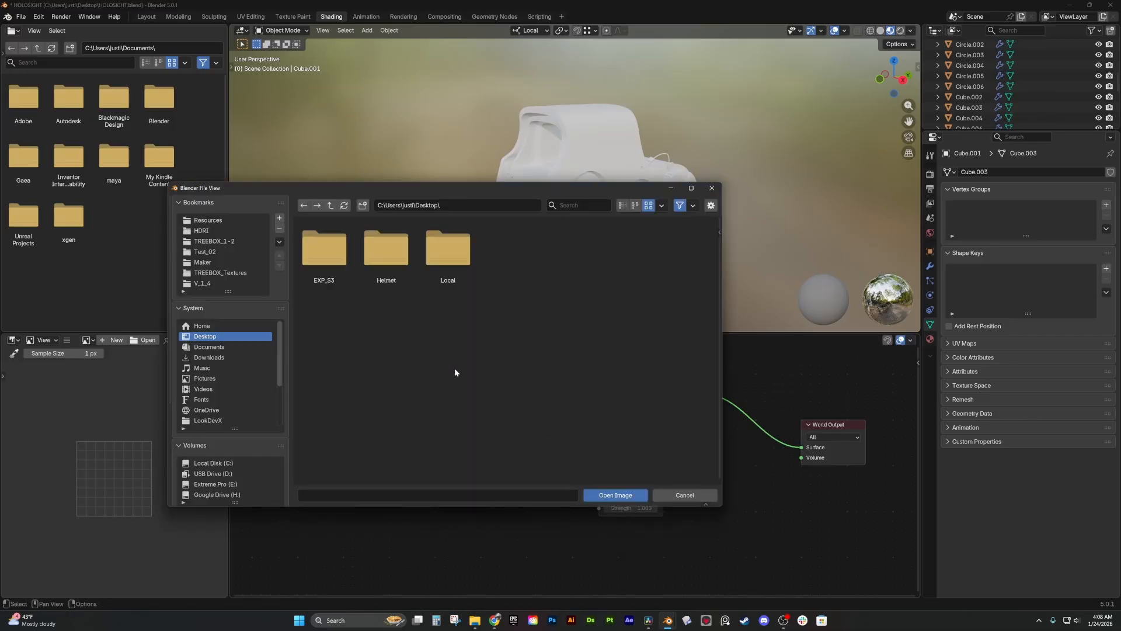
{"action": "double_click", "coordinate": [364, 264]}
{"action": "left_click", "coordinate": [327, 257]}
{"action": "left_click", "coordinate": [614, 496]}
{"action": "left_click_drag", "start_coordinate": [541, 409], "coordinate": [597, 499]}
{"action": "left_click_drag", "start_coordinate": [483, 475], "coordinate": [543, 475]}
{"action": "scroll", "coordinate": [180, 429], "scroll_direction": "down", "scroll_amount": 4}
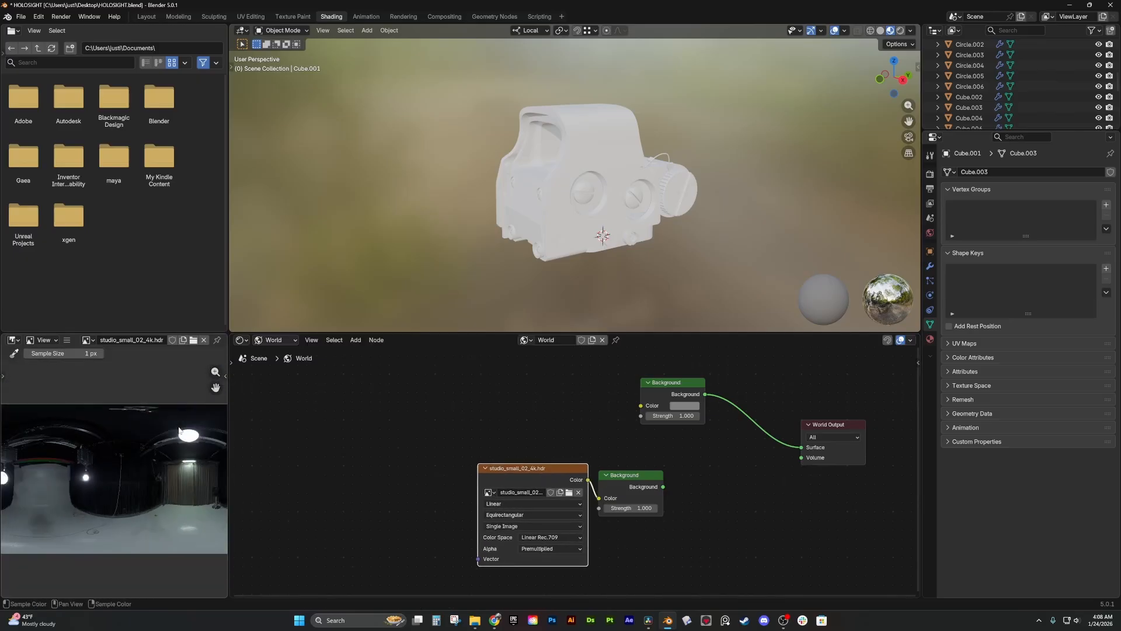
- Search the add-on preferences for "node", check whether Node Wrangler is enabled, and close the preferences
{"action": "left_click", "coordinate": [38, 16]}
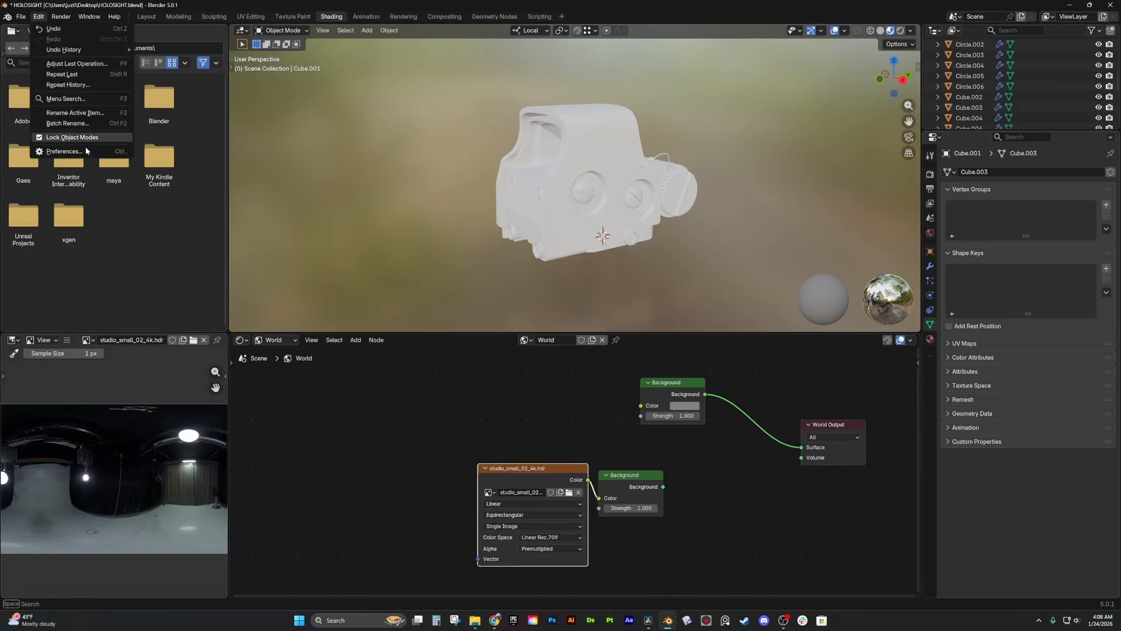
{"action": "left_click", "coordinate": [64, 151]}
{"action": "type", "text": "node"}
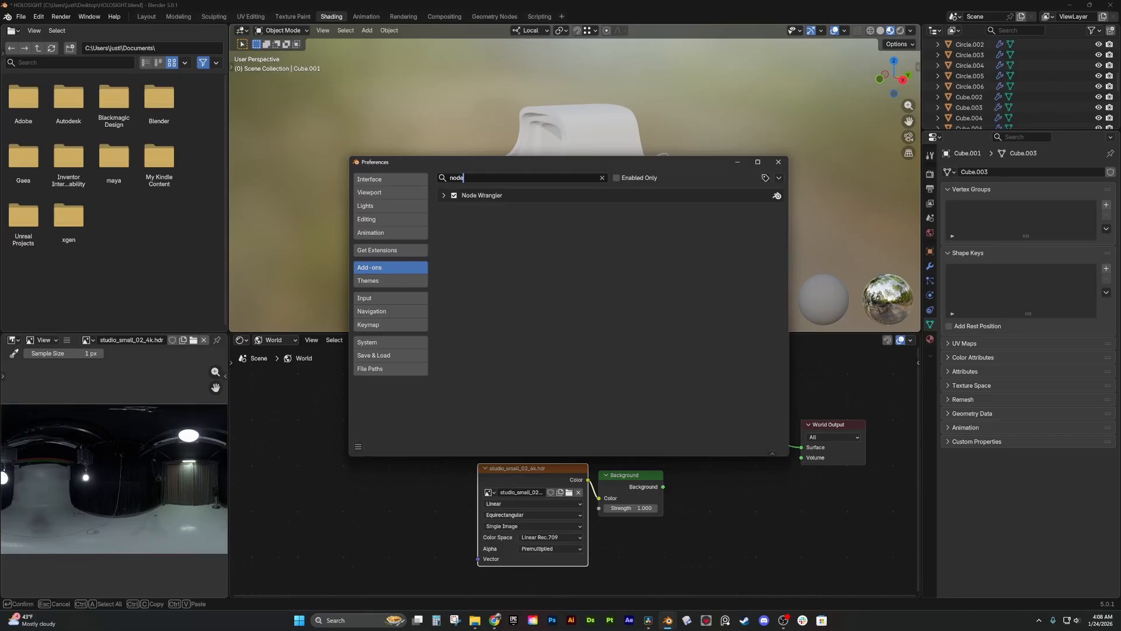
{"action": "left_click", "coordinate": [443, 196]}
{"action": "left_click", "coordinate": [779, 162]}
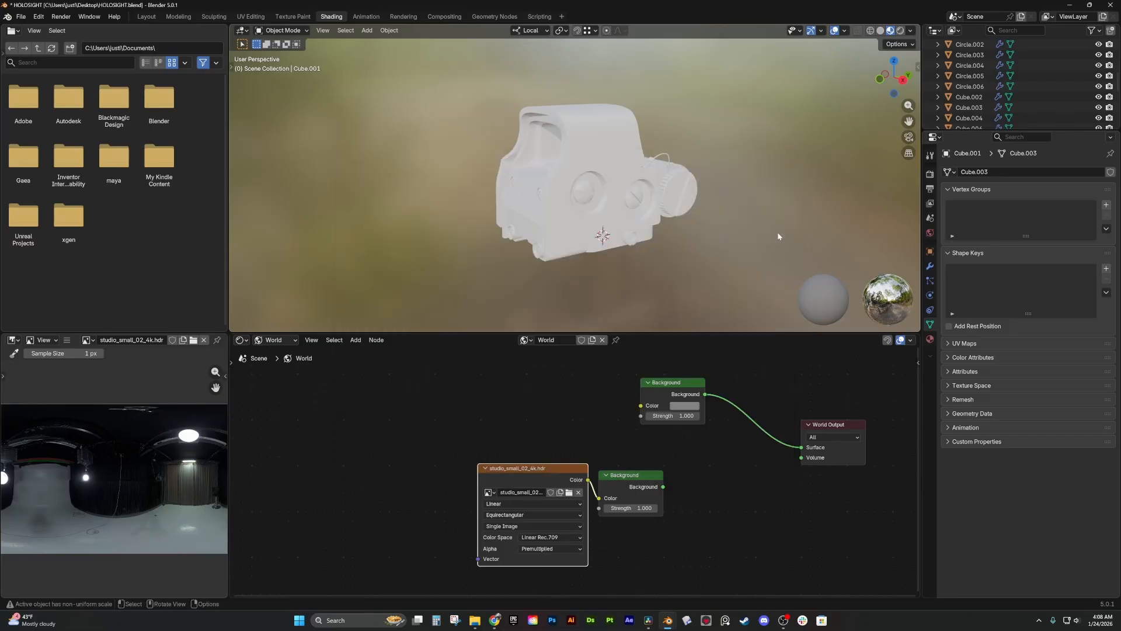
- Preview the studio_small_02_4k.hdr texture directly on World Output with Node Wrangler and shift its node slightly
{"action": "scroll", "coordinate": [467, 437], "scroll_direction": "right", "scroll_amount": 2}
{"action": "left_click", "coordinate": [501, 476], "text": "ctrl+shift"}
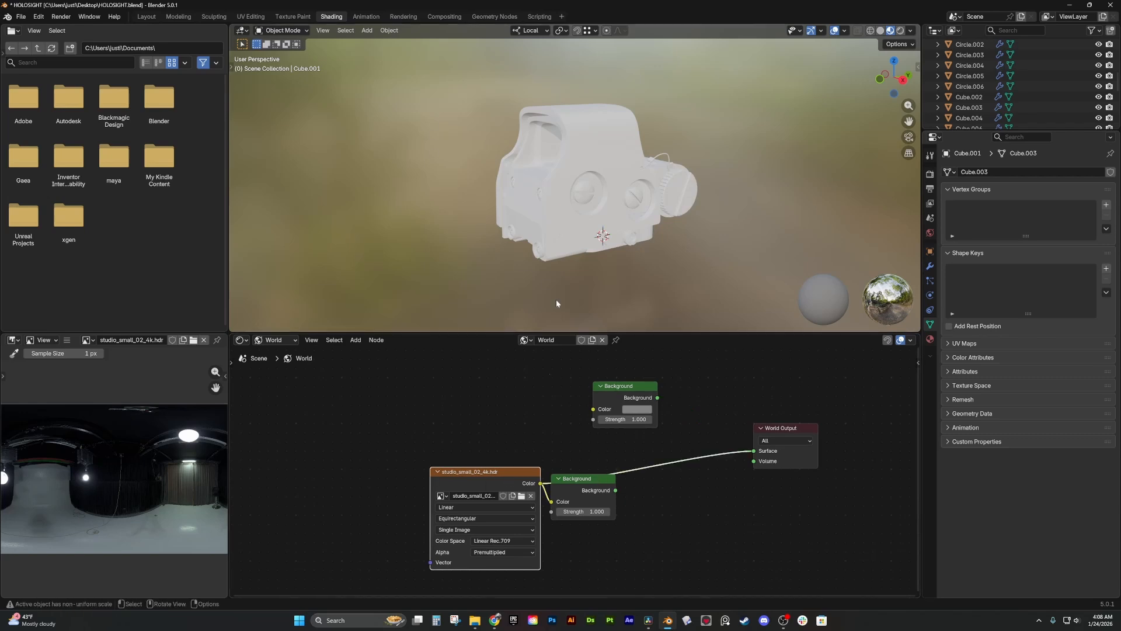
{"action": "left_click_drag", "start_coordinate": [463, 474], "coordinate": [466, 486]}
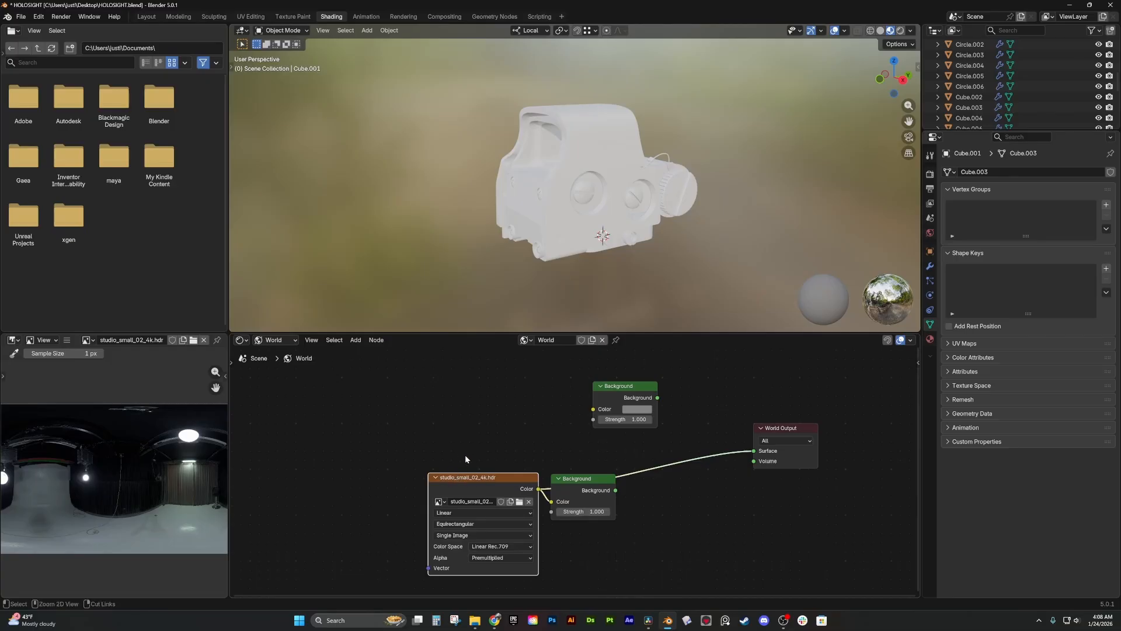
- Add Texture Coordinate and Mapping nodes to the environment texture with Node Wrangler's texture setup
{"action": "key", "text": "ctrl+t"}
{"action": "right_click", "coordinate": [395, 448]}
{"action": "middle_click_drag", "start_coordinate": [383, 430], "coordinate": [449, 393]}
{"action": "left_click_drag", "start_coordinate": [342, 428], "coordinate": [427, 505]}
{"action": "left_click", "coordinate": [512, 414]}
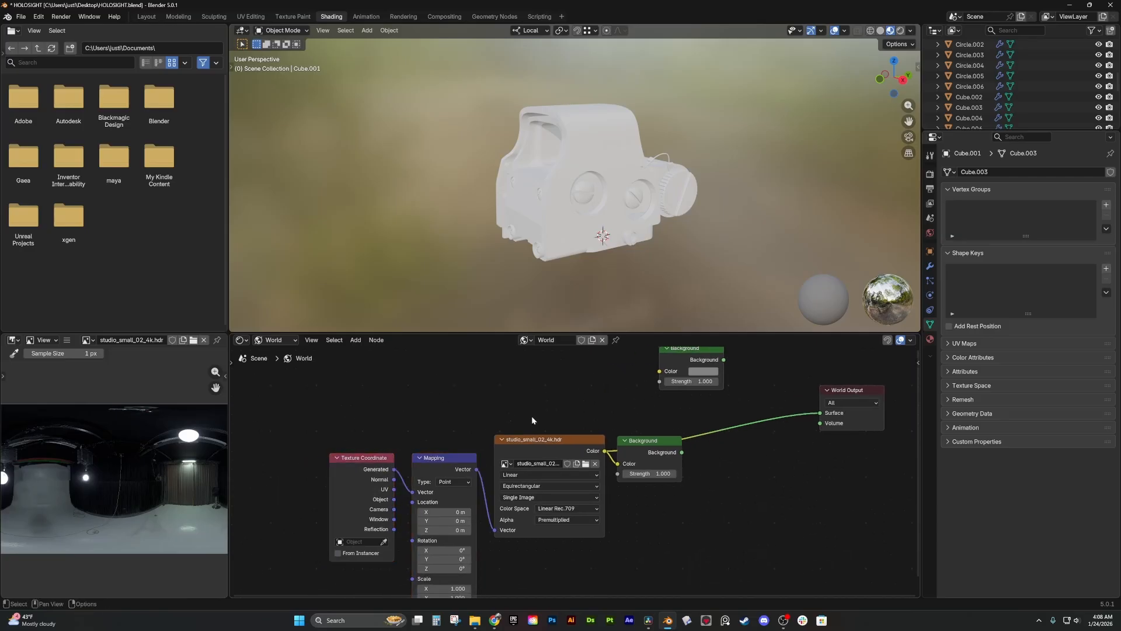
- Connect the HDRI's Background node to World Output's Surface and switch the viewport to Rendered shading
{"action": "left_click_drag", "start_coordinate": [682, 453], "coordinate": [820, 413]}
{"action": "left_click", "coordinate": [900, 31]}
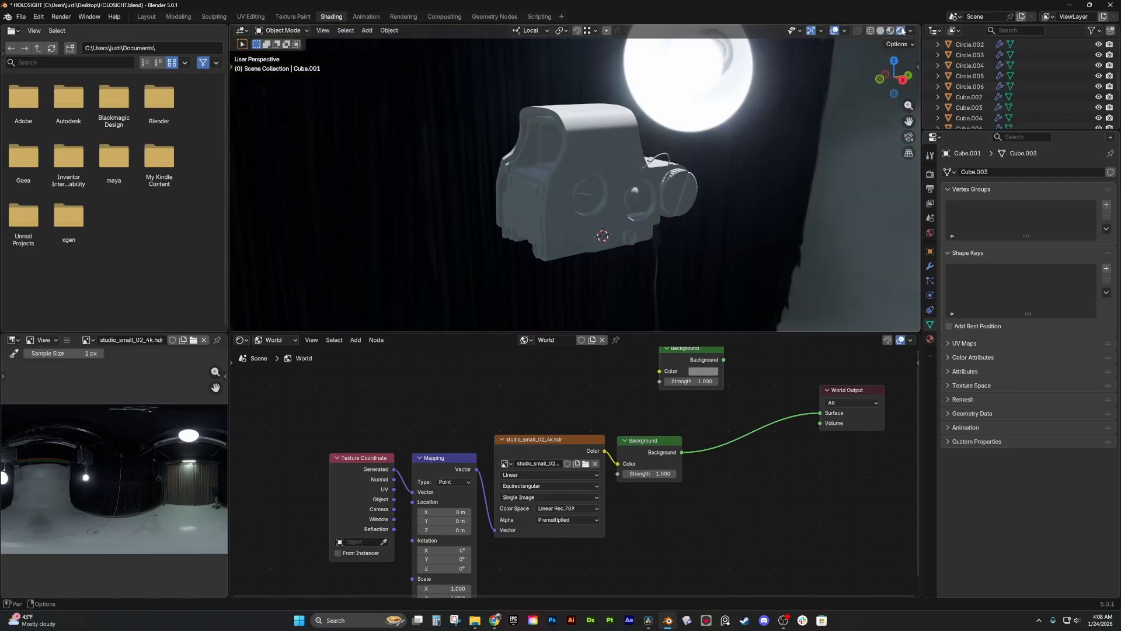
{"action": "scroll", "coordinate": [679, 164], "scroll_direction": "down", "scroll_amount": 4}
{"action": "middle_click_drag", "start_coordinate": [681, 171], "coordinate": [730, 187]}
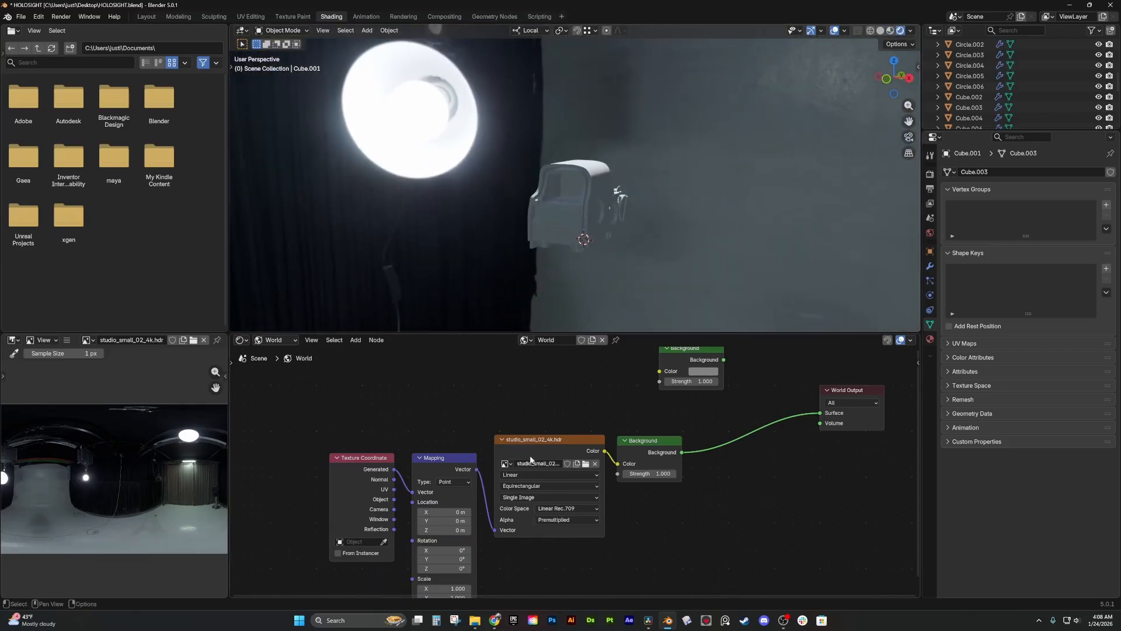
{"action": "middle_click_drag", "start_coordinate": [618, 170], "coordinate": [671, 209]}
- Move the Texture Coordinate and Mapping nodes up beside the environment texture so all Mapping values are in view
{"action": "scroll", "coordinate": [683, 189], "scroll_direction": "up", "scroll_amount": 4}
{"action": "scroll", "coordinate": [672, 211], "scroll_direction": "up", "scroll_amount": 3}
{"action": "scroll", "coordinate": [671, 209], "scroll_direction": "down", "scroll_amount": 1}
{"action": "left_click_drag", "start_coordinate": [319, 403], "coordinate": [422, 471]}
{"action": "key", "text": "g"}
{"action": "left_click", "coordinate": [424, 446]}
- Rotate the HDRI by setting the Mapping node's Z rotation to 103°, and inspect the lighting around the sight
{"action": "middle_click_drag", "start_coordinate": [597, 197], "coordinate": [574, 194]}
{"action": "scroll", "coordinate": [139, 413], "scroll_direction": "up", "scroll_amount": 5}
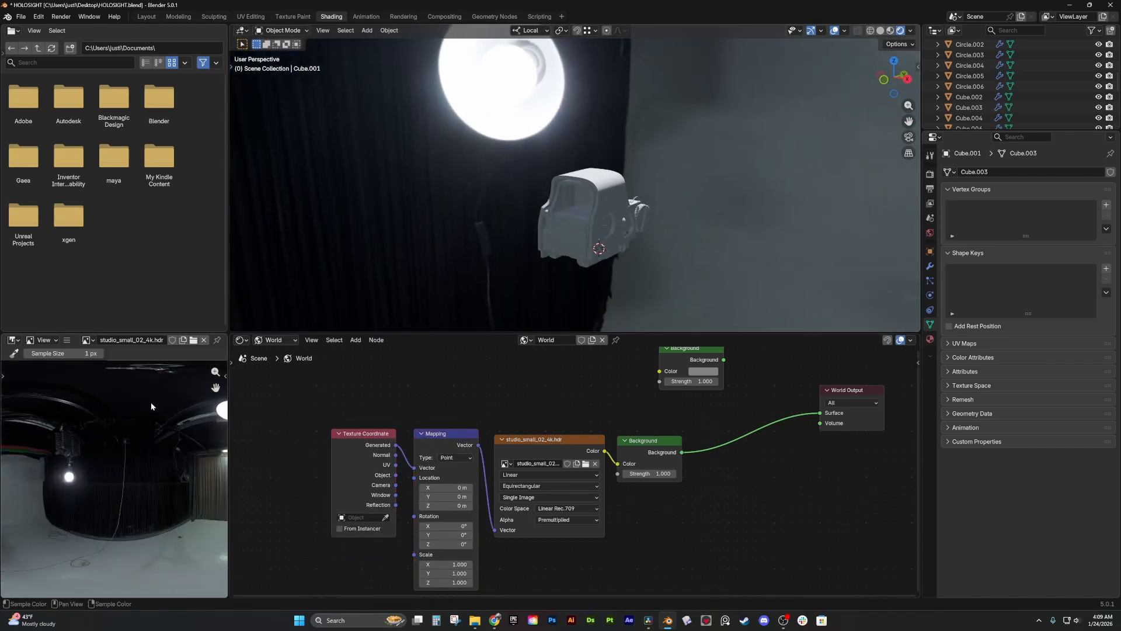
{"action": "scroll", "coordinate": [123, 419], "scroll_direction": "down", "scroll_amount": 5}
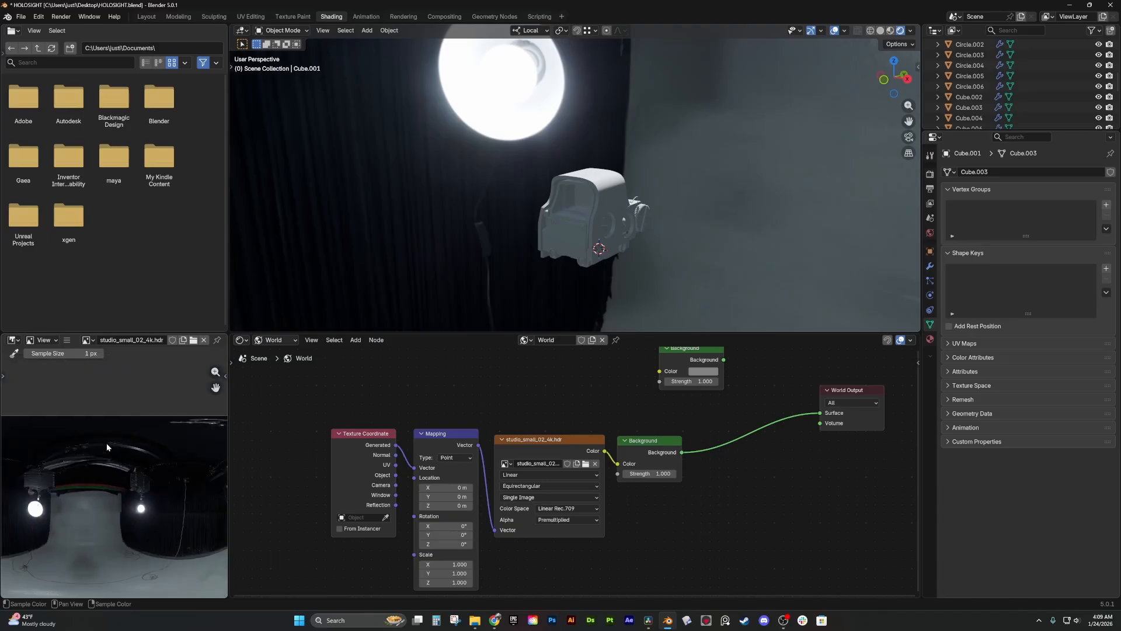
{"action": "scroll", "coordinate": [97, 450], "scroll_direction": "up", "scroll_amount": 1}
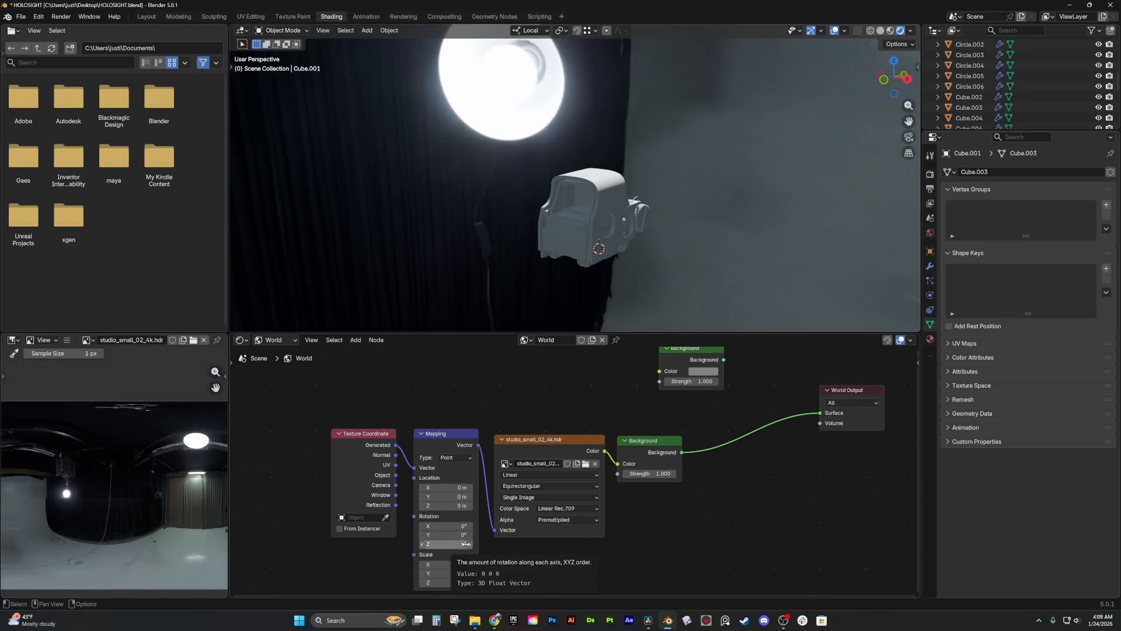
{"action": "left_click_drag", "start_coordinate": [455, 545], "coordinate": [495, 545]}
{"action": "scroll", "coordinate": [533, 581], "scroll_direction": "down", "scroll_amount": 2}
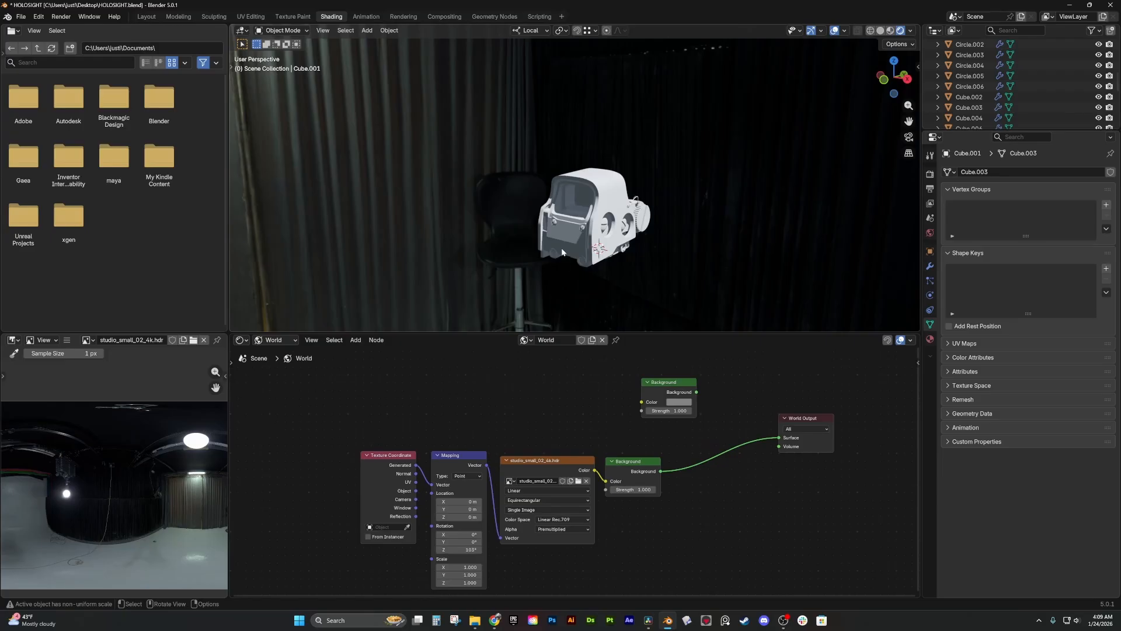
{"action": "middle_click_drag", "start_coordinate": [537, 233], "coordinate": [700, 257]}
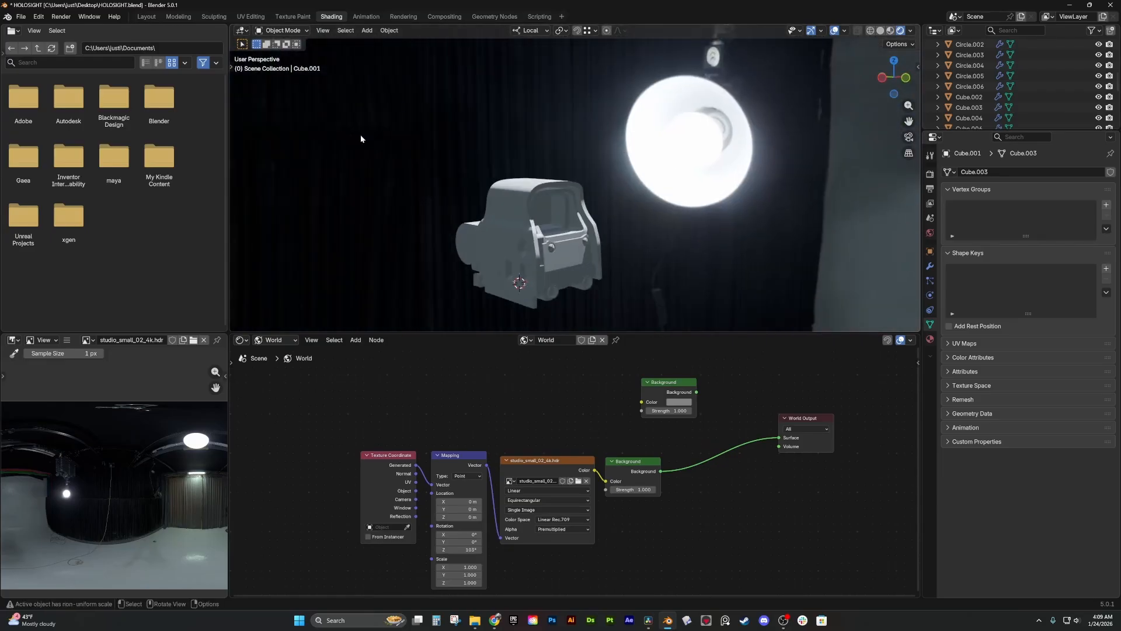
- Move the plain Background node close above the HDRI Background and add a Light Path node above both
{"action": "middle_click_drag", "start_coordinate": [590, 351], "coordinate": [528, 460]}
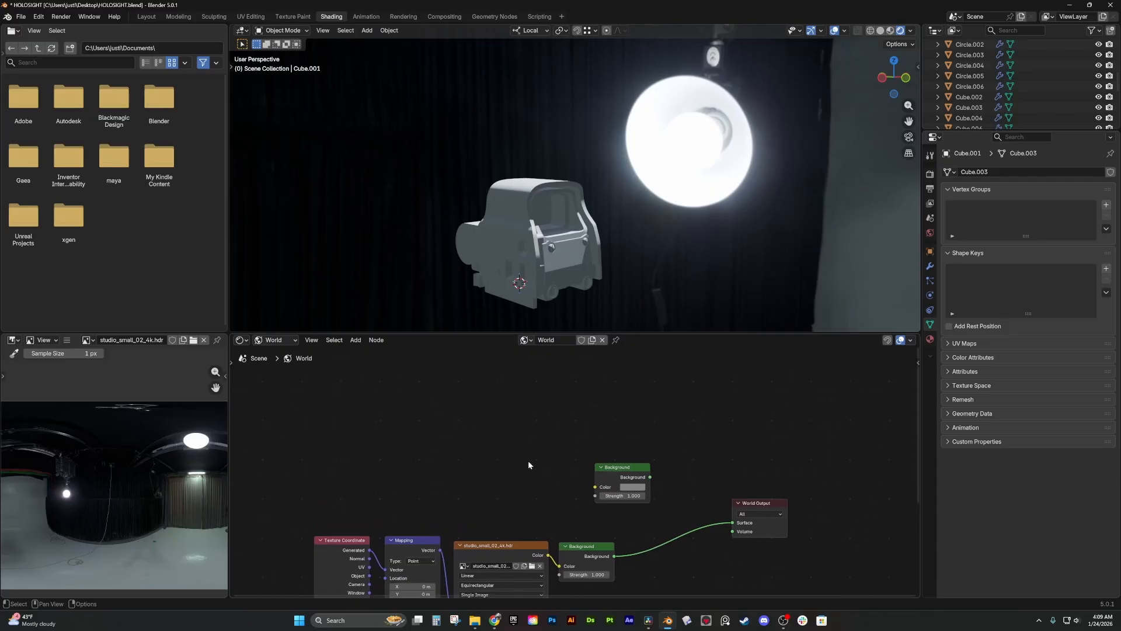
{"action": "left_click_drag", "start_coordinate": [619, 469], "coordinate": [577, 498]}
{"action": "key", "text": "shift+a"}
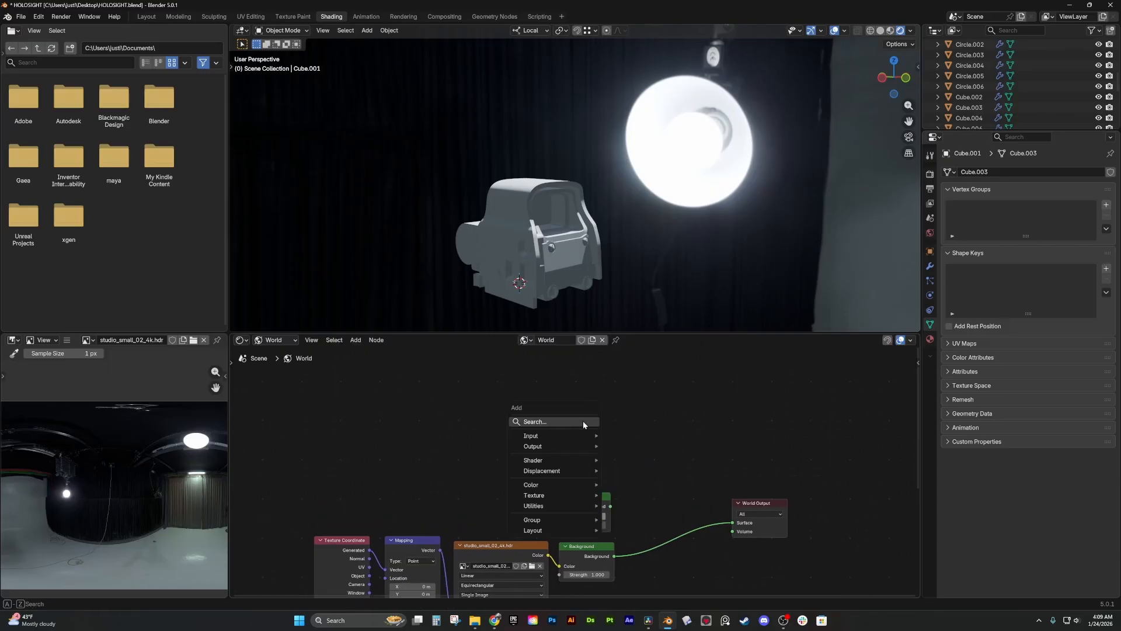
{"action": "type", "text": "light"}
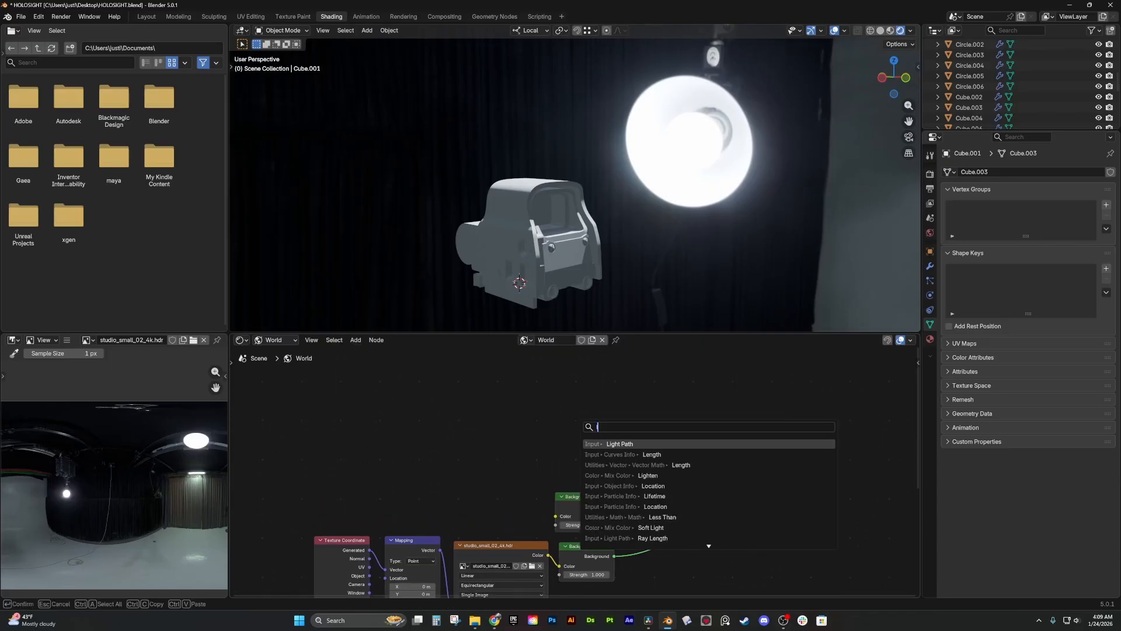
{"action": "type", "text": " path"}
{"action": "key", "text": "Return"}
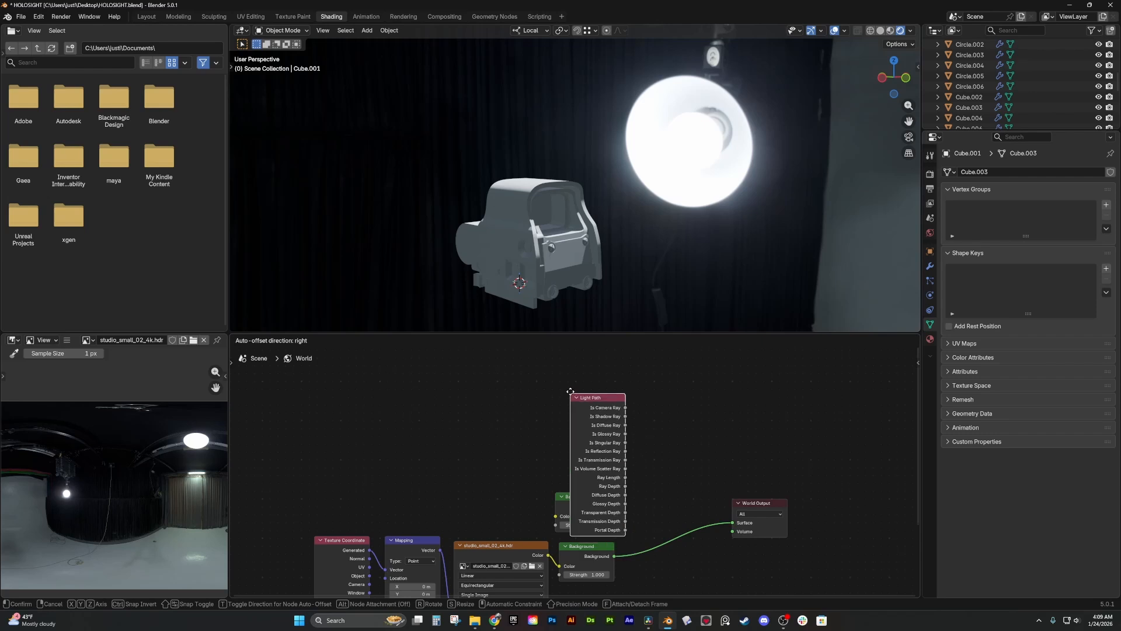
{"action": "left_click", "coordinate": [555, 395]}
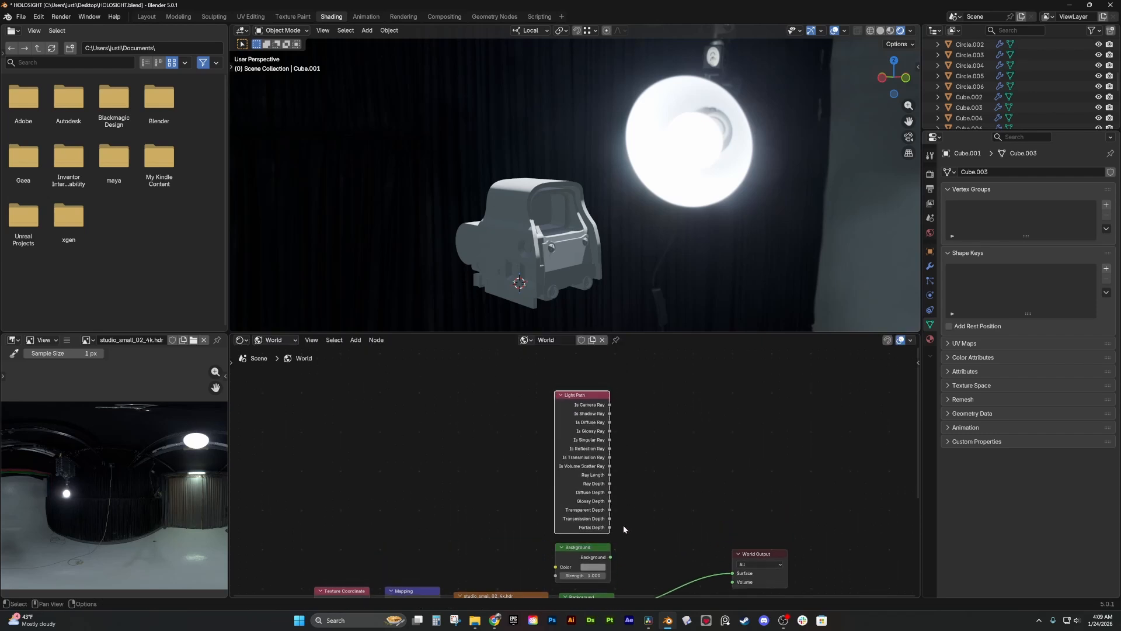
{"action": "left_click", "coordinate": [628, 430]}
{"action": "middle_click_drag", "start_coordinate": [618, 432], "coordinate": [581, 402]}
{"action": "scroll", "coordinate": [581, 402], "scroll_direction": "down", "scroll_amount": 1}
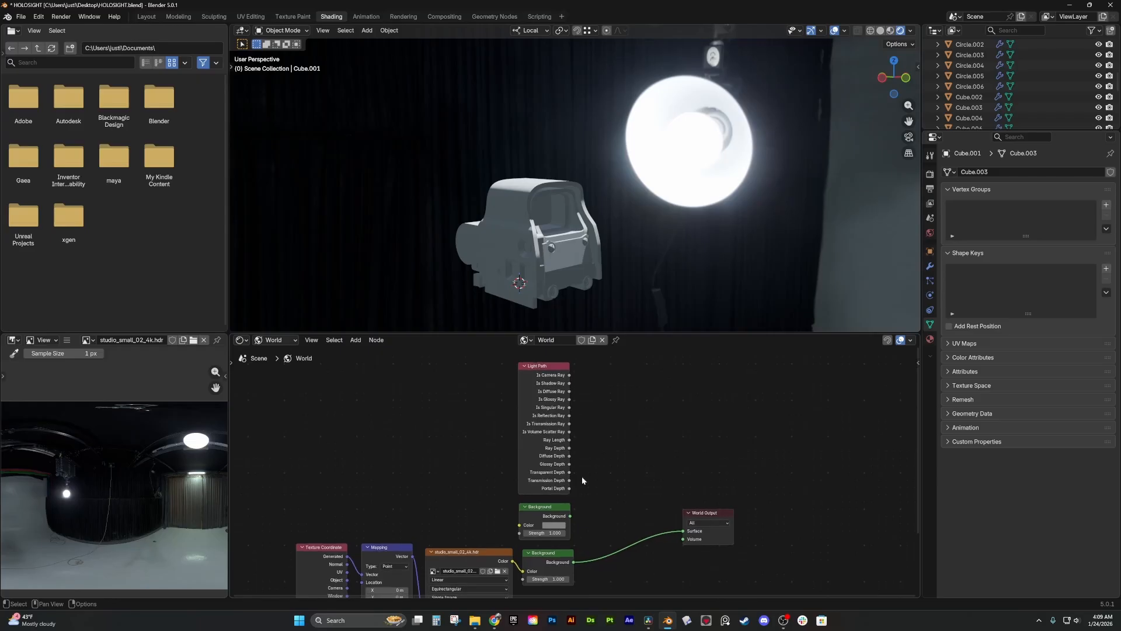
- Add a Mix Shader before World Output with the HDRI Background feeding its first Shader input
{"action": "left_click", "coordinate": [566, 555]}
{"action": "left_click_drag", "start_coordinate": [573, 561], "coordinate": [614, 522]}
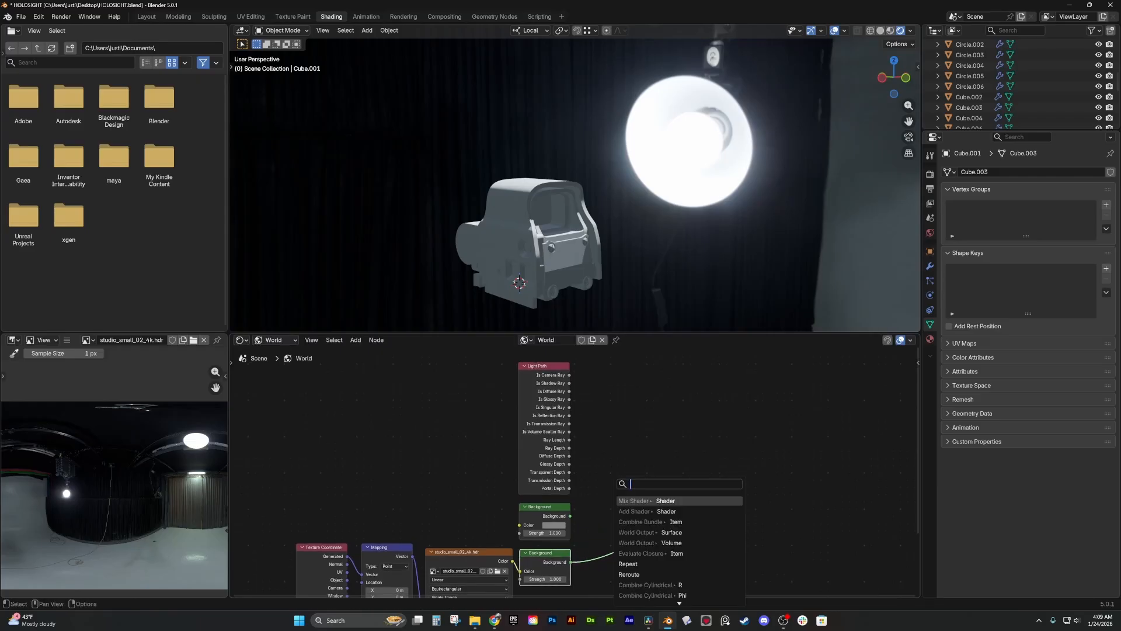
{"action": "type", "text": "mix sh"}
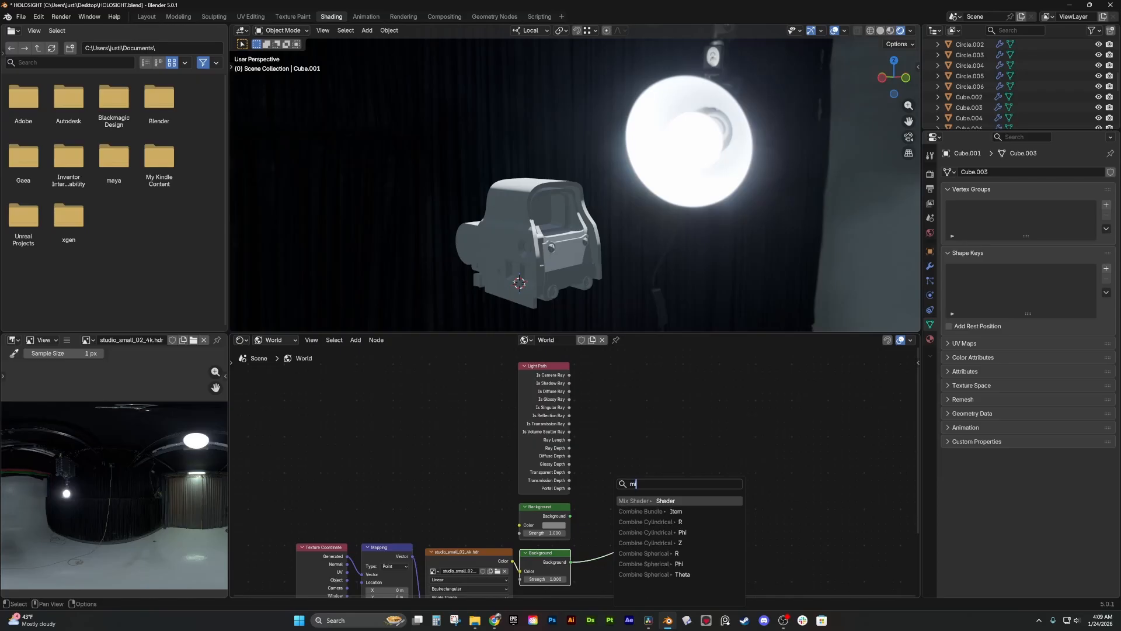
{"action": "key", "text": "Return"}
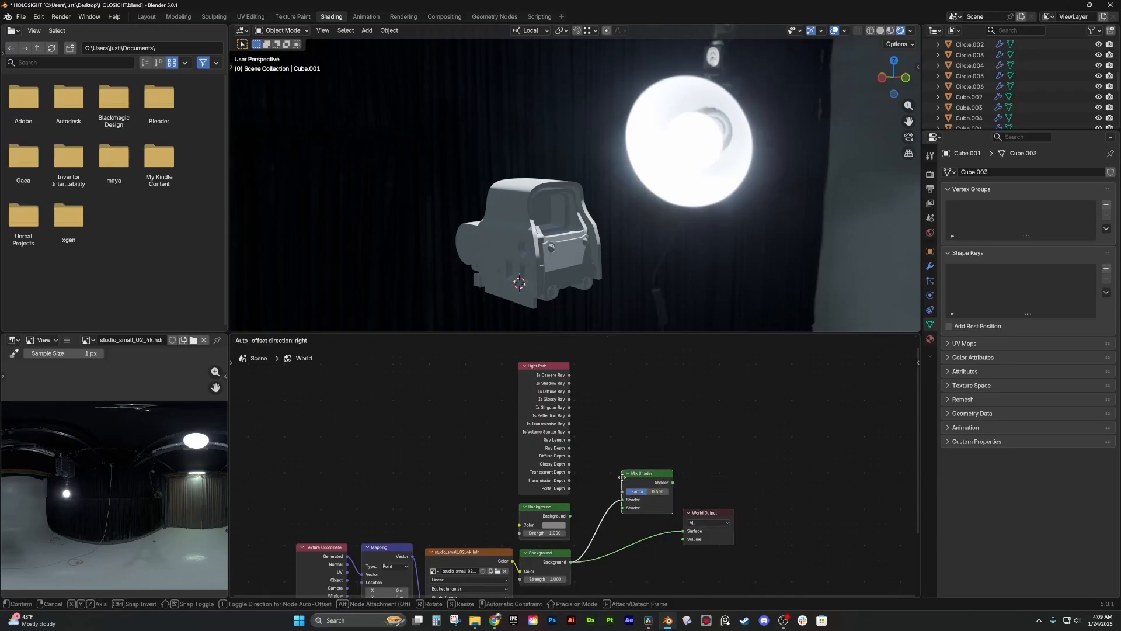
{"action": "left_click", "coordinate": [623, 477]}
- Wire the plain Background into the Mix Shader's second Shader input, Is Camera Ray into Factor, and its output into World Output's Surface
{"action": "left_click_drag", "start_coordinate": [573, 515], "coordinate": [623, 508]}
{"action": "left_click", "coordinate": [598, 432]}
{"action": "left_click_drag", "start_coordinate": [569, 375], "coordinate": [582, 392]}
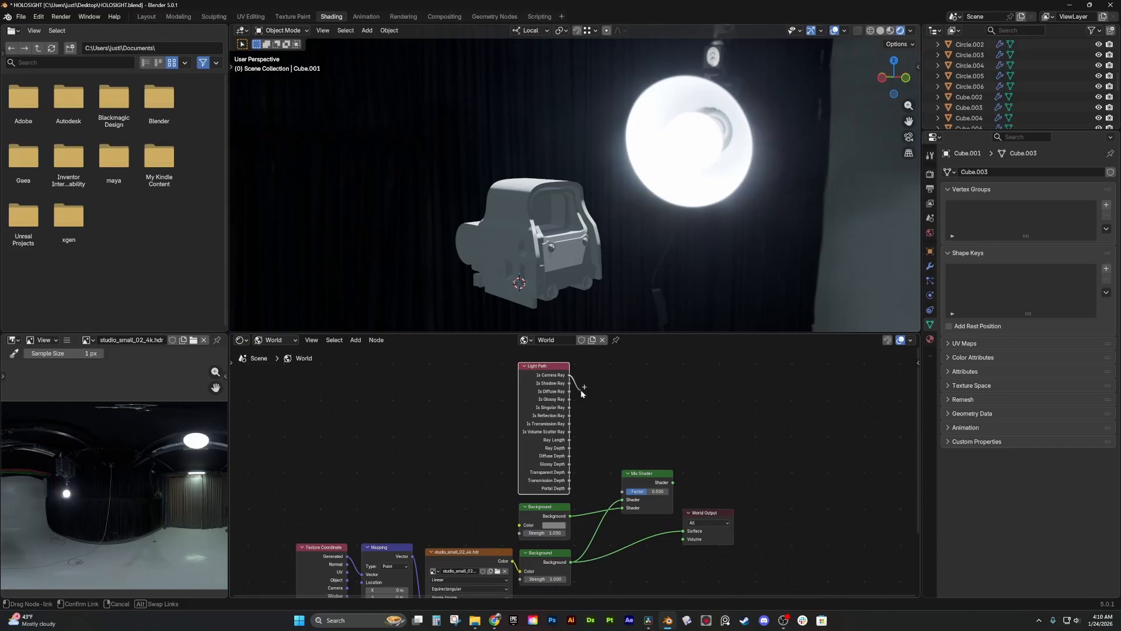
{"action": "left_click_drag", "start_coordinate": [623, 493], "coordinate": [724, 472]}
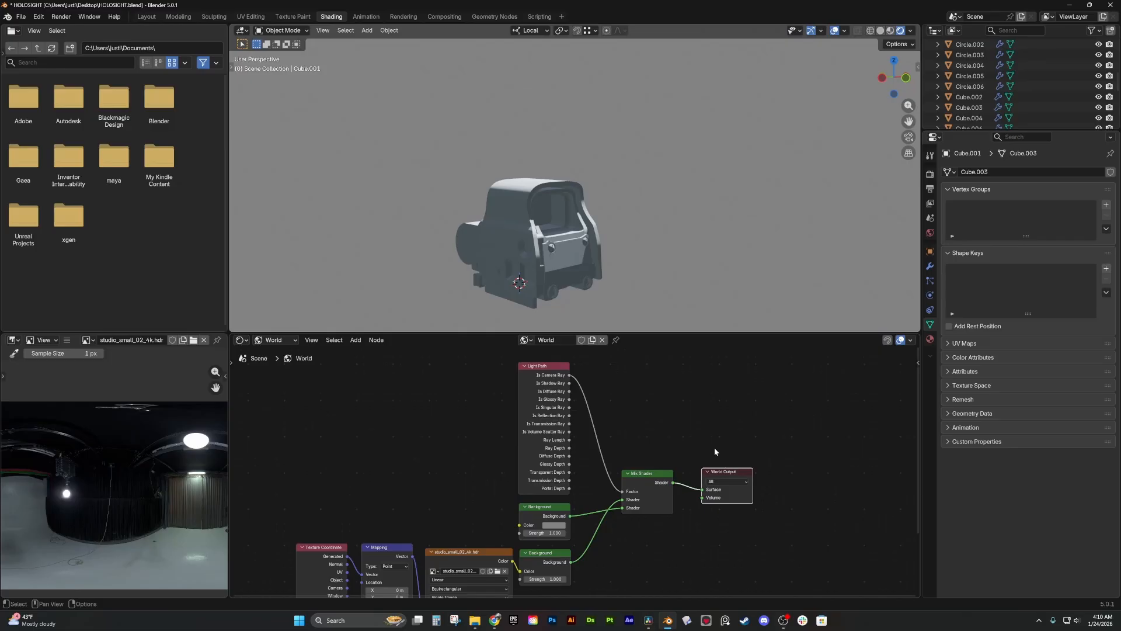
- Move the plain Background node below the Mix Shader and change its colour to a golden orange
{"action": "left_click_drag", "start_coordinate": [540, 506], "coordinate": [648, 527]}
{"action": "left_click", "coordinate": [661, 545]}
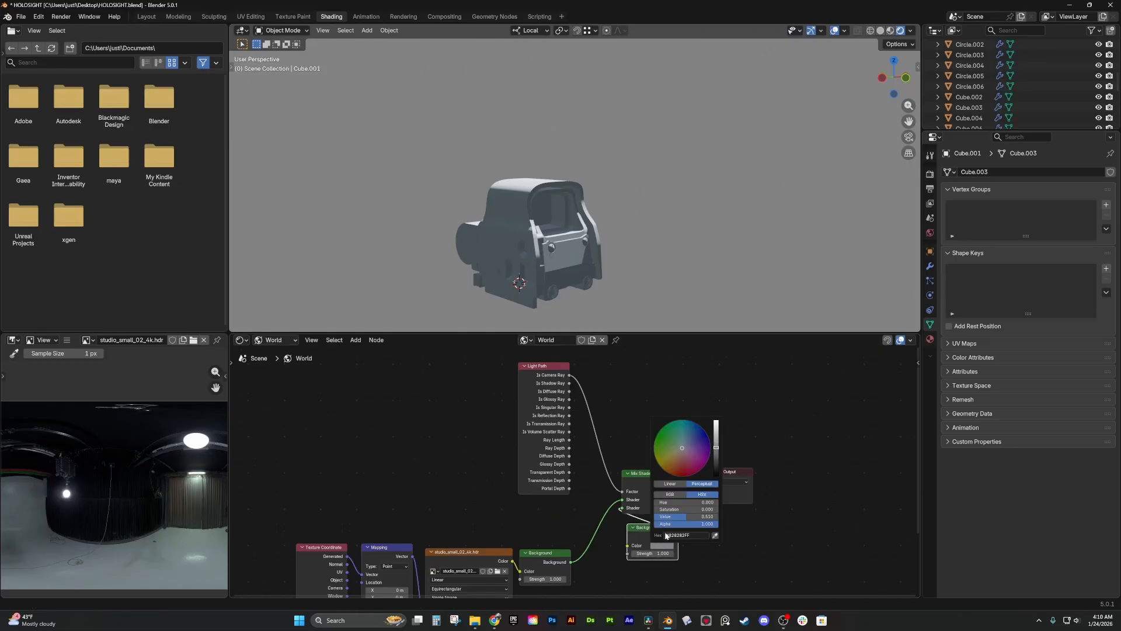
{"action": "left_click_drag", "start_coordinate": [716, 448], "coordinate": [716, 424]}
{"action": "left_click_drag", "start_coordinate": [682, 447], "coordinate": [666, 465]}
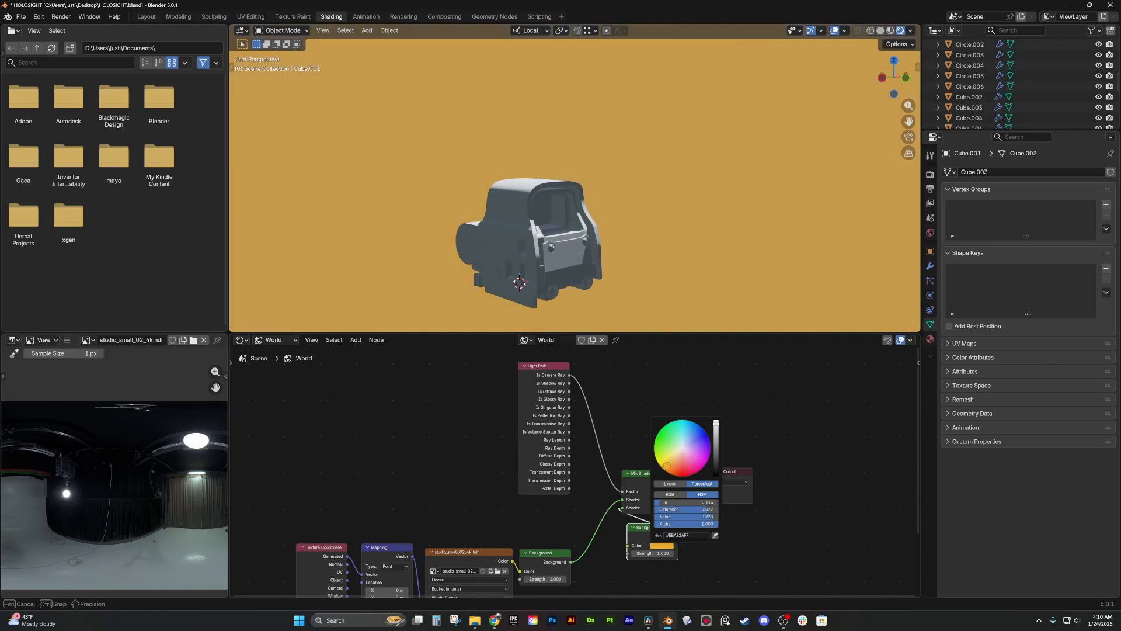
- Inspect the sight up close, switch the shader editor from World to Object, and pick the sight's main body
{"action": "middle_click_drag", "start_coordinate": [587, 227], "coordinate": [509, 168]}
{"action": "scroll", "coordinate": [467, 199], "scroll_direction": "up", "scroll_amount": 4}
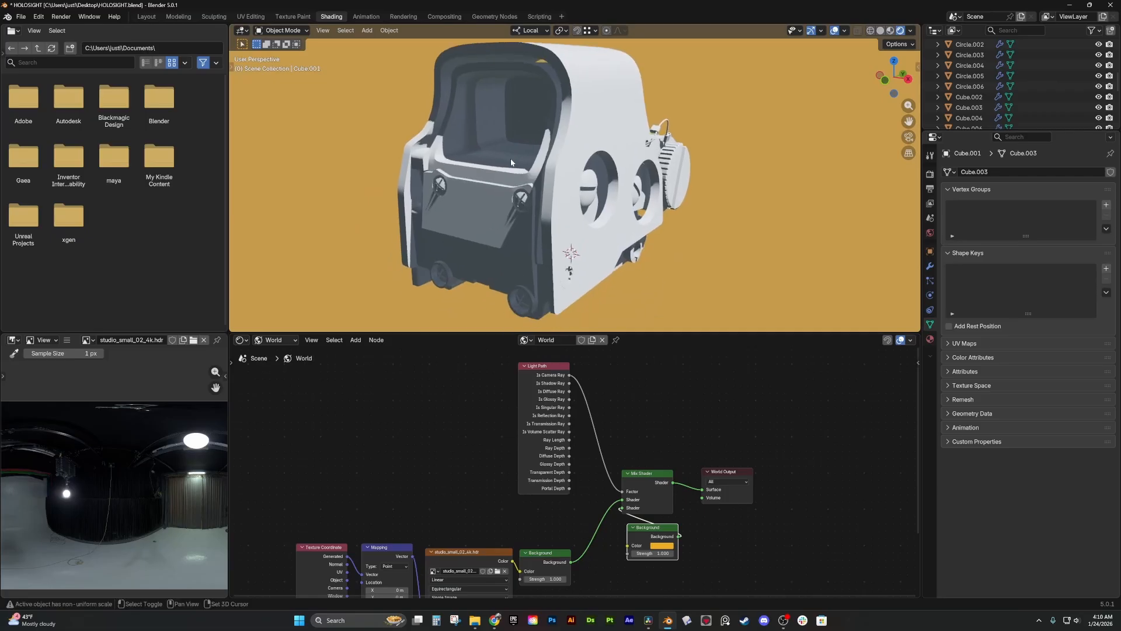
{"action": "scroll", "coordinate": [524, 238], "scroll_direction": "up", "scroll_amount": 4}
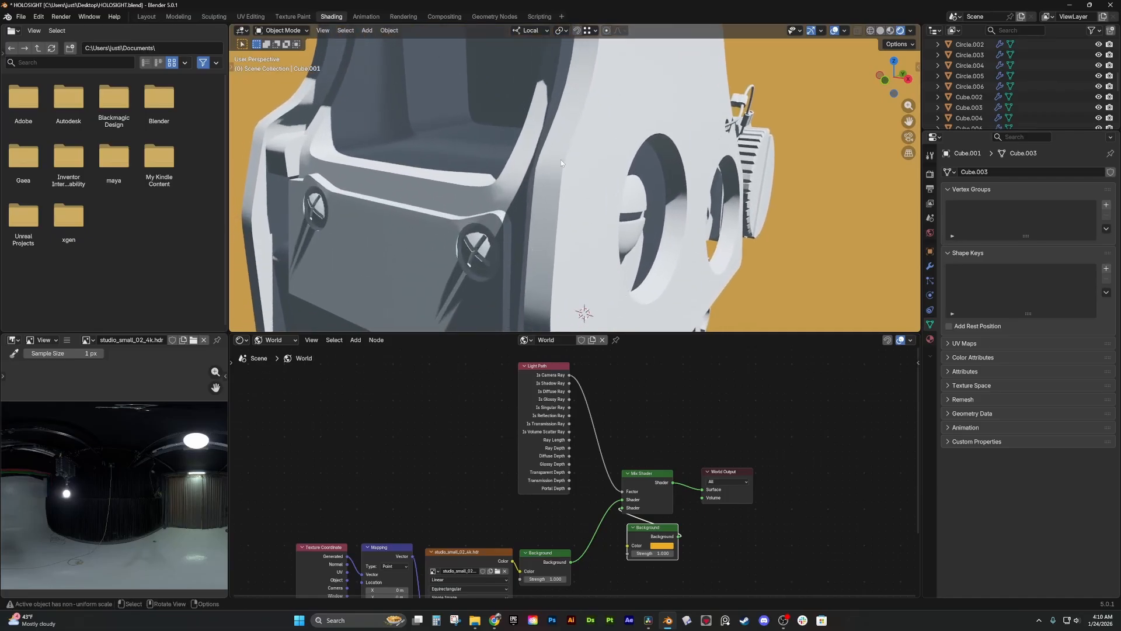
{"action": "middle_click_drag", "start_coordinate": [560, 160], "coordinate": [571, 153]}
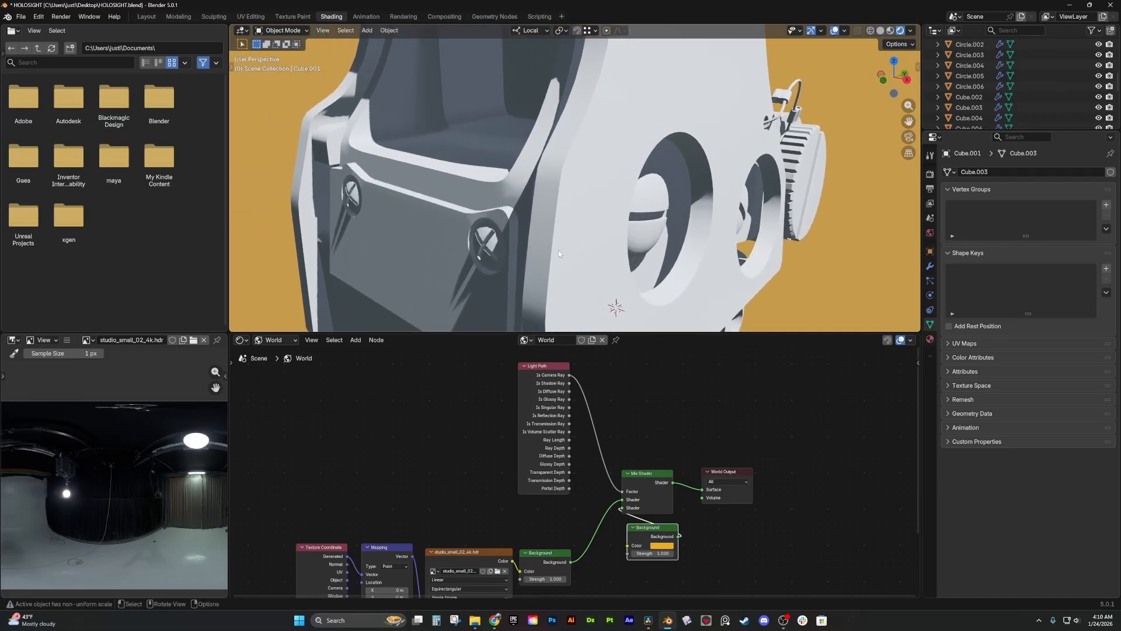
{"action": "middle_click_drag", "start_coordinate": [558, 258], "coordinate": [543, 263]}
{"action": "left_click", "coordinate": [275, 339]}
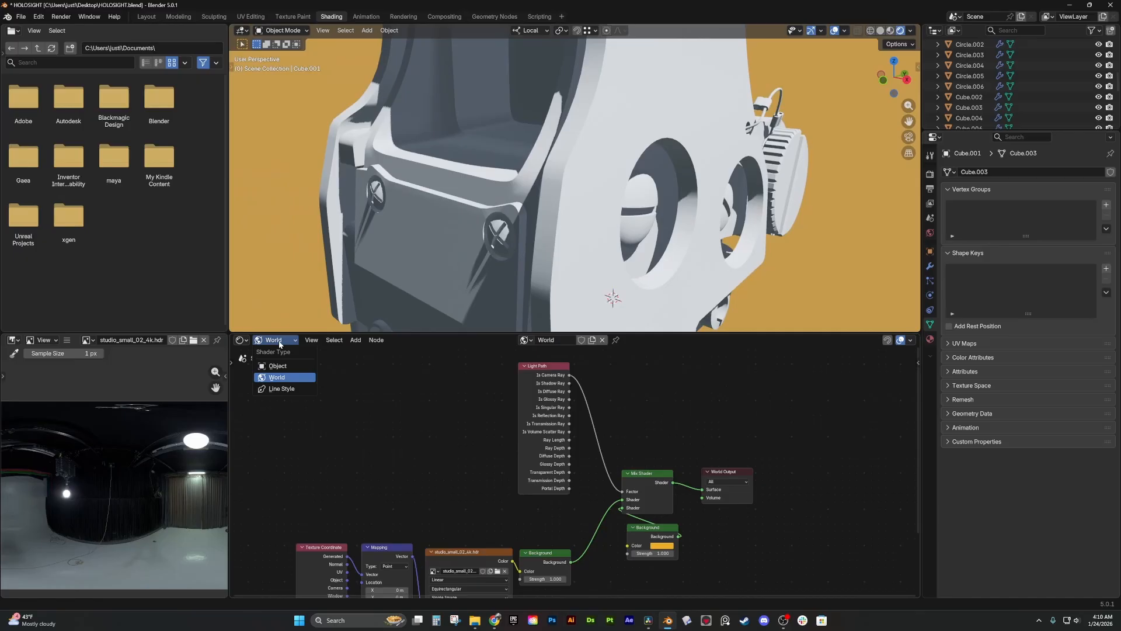
{"action": "left_click", "coordinate": [282, 365]}
{"action": "left_click", "coordinate": [571, 222]}
- Enlarge the 3D viewport and the outliner to show the whole sight and more of the scene's objects
{"action": "scroll", "coordinate": [571, 222], "scroll_direction": "down", "scroll_amount": 4}
{"action": "left_click_drag", "start_coordinate": [626, 333], "coordinate": [629, 389]}
{"action": "left_click_drag", "start_coordinate": [958, 130], "coordinate": [959, 144]}
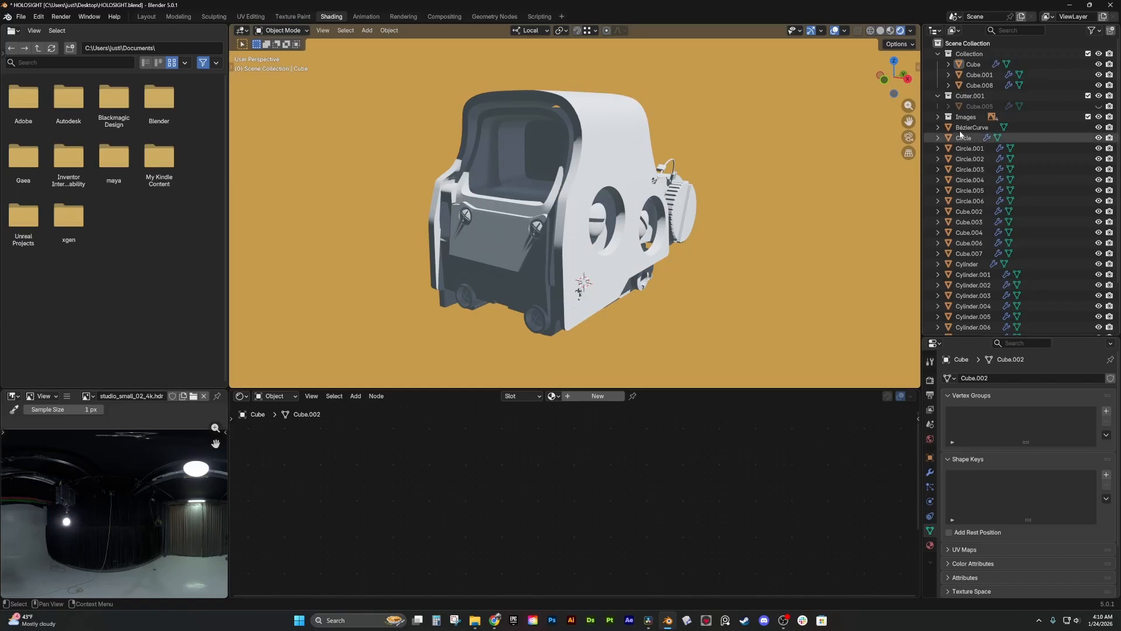
- Select the body object Cube, unhide the boolean cutter Cube.005, and show the body's modifiers
{"action": "left_click", "coordinate": [973, 64]}
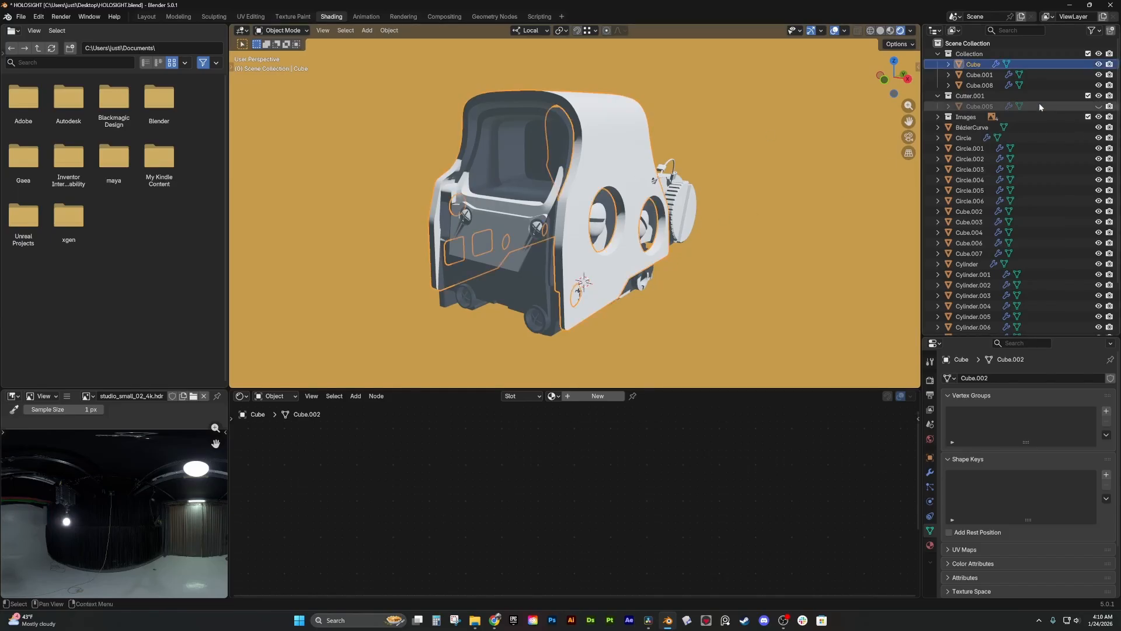
{"action": "left_click", "coordinate": [1099, 107]}
{"action": "left_click", "coordinate": [930, 471]}
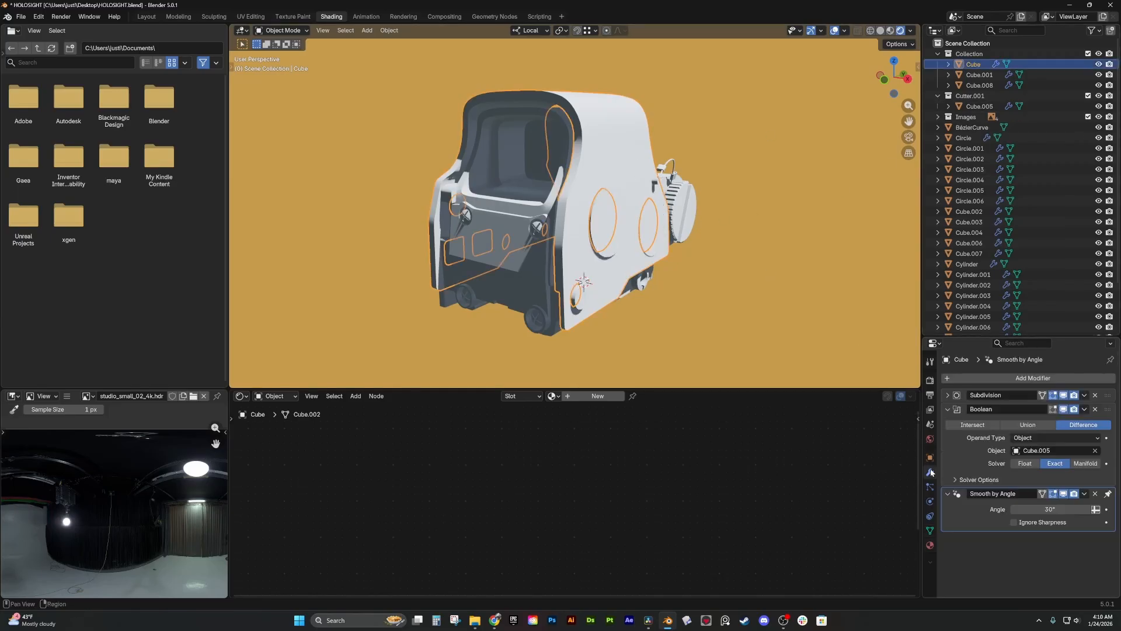
- Duplicate the body in place and move the copy together with cutter Cube.005 into a new collection named Backup
{"action": "key", "text": "shift+d"}
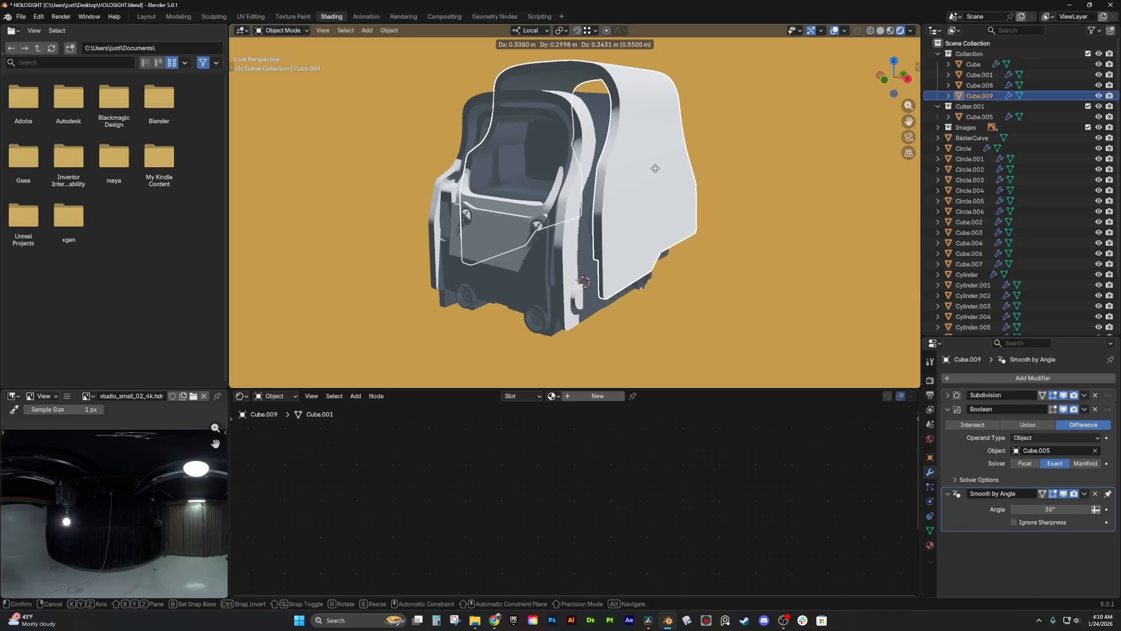
{"action": "key", "text": "Escape"}
{"action": "key", "text": "m"}
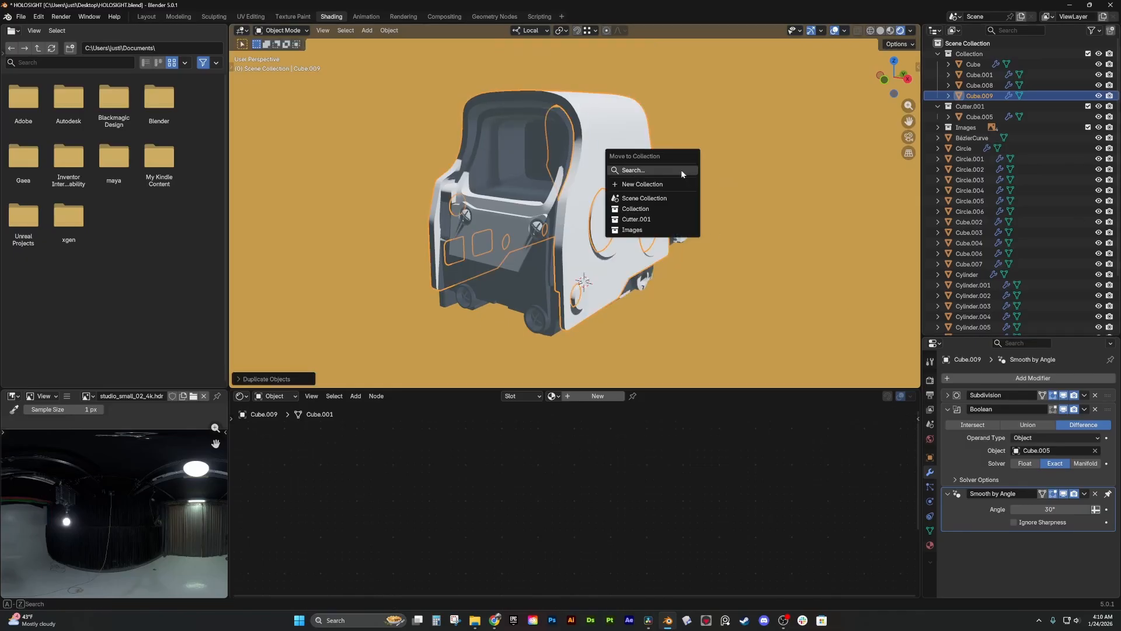
{"action": "left_click", "coordinate": [980, 119], "text": "ctrl"}
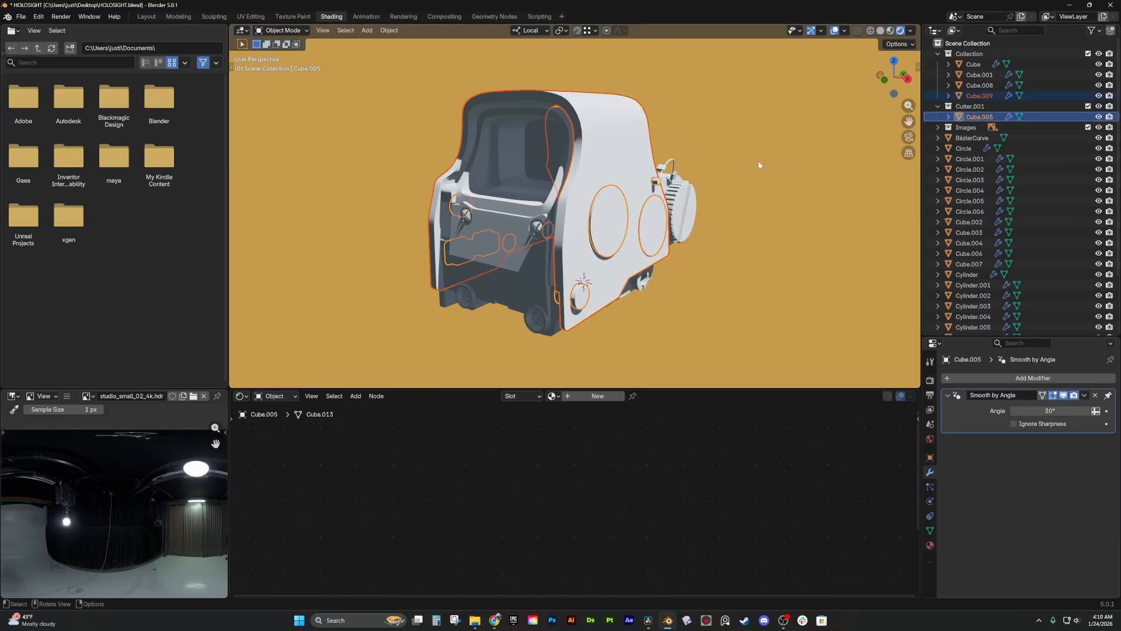
{"action": "key", "text": "m"}
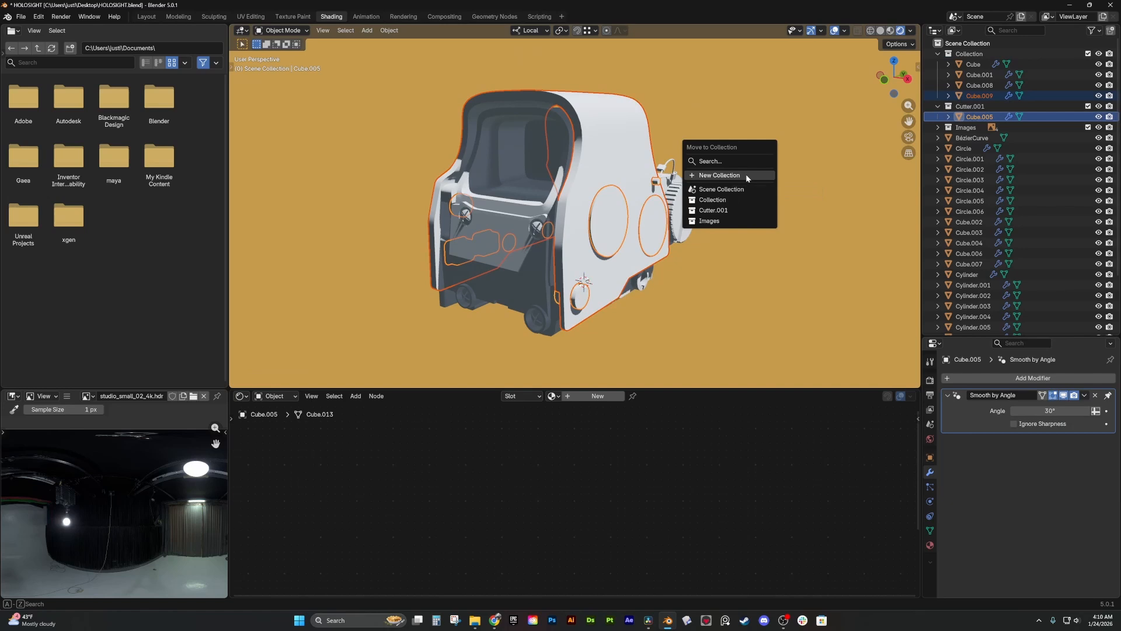
{"action": "left_click", "coordinate": [745, 174]}
{"action": "type", "text": "Backup"}
{"action": "key", "text": "Return"}
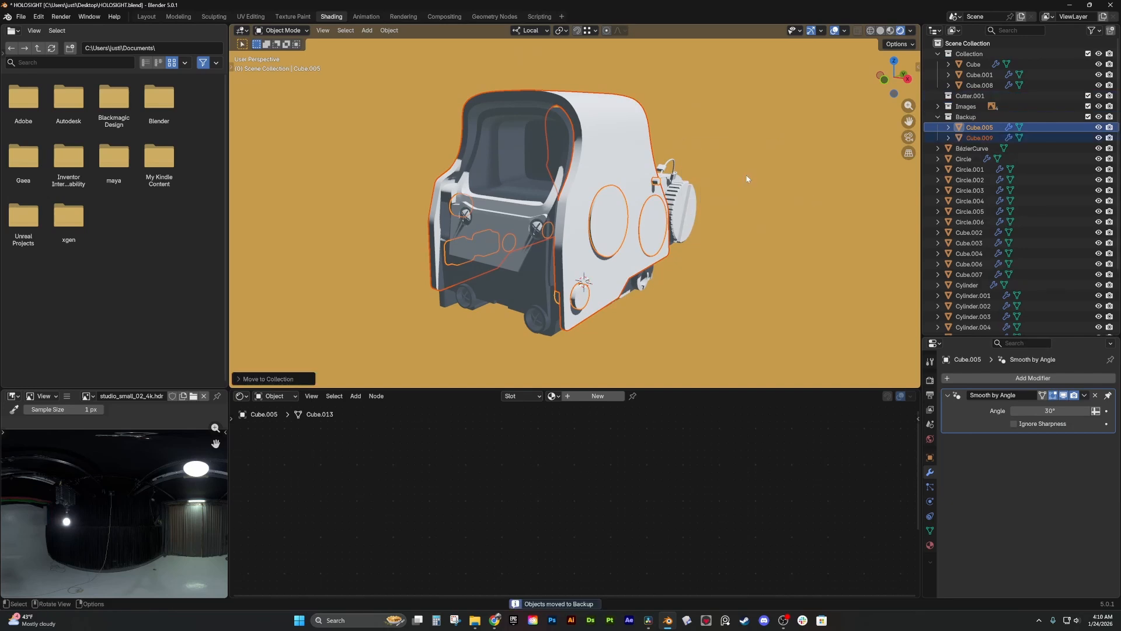
- Exclude the Backup collection from the view layer and delete the empty Cutter.001 collection
{"action": "left_click", "coordinate": [1088, 117]}
{"action": "left_click", "coordinate": [983, 98]}
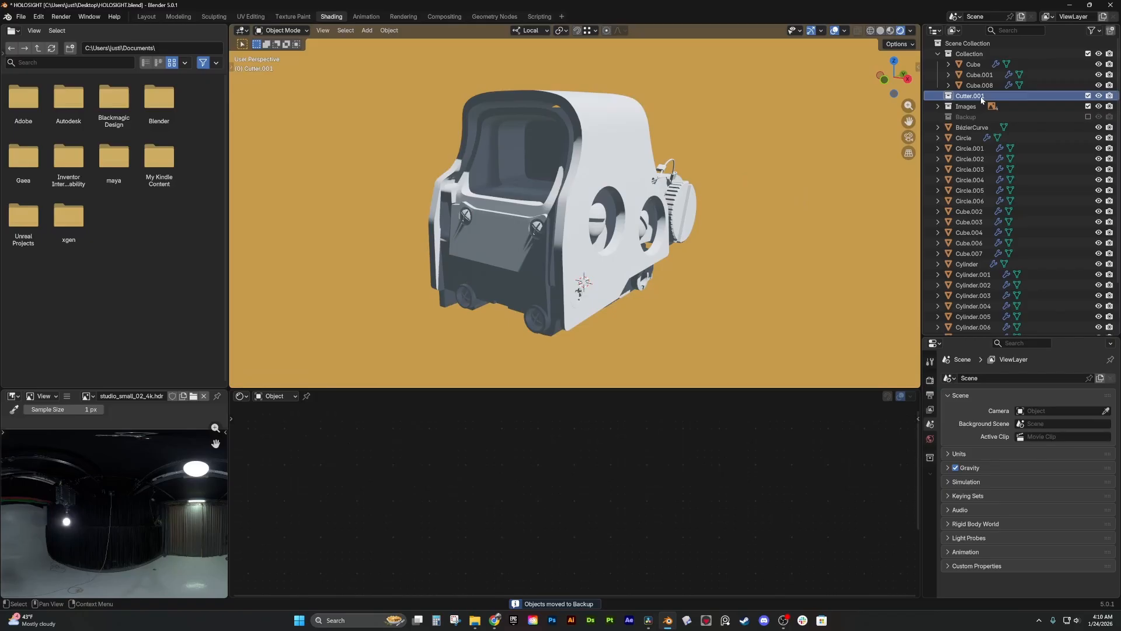
{"action": "key", "text": "Delete"}
- Move all loose objects, from BézierCurve to the end of the list, into the main Collection and rename it EXPS3
{"action": "left_click", "coordinate": [972, 64]}
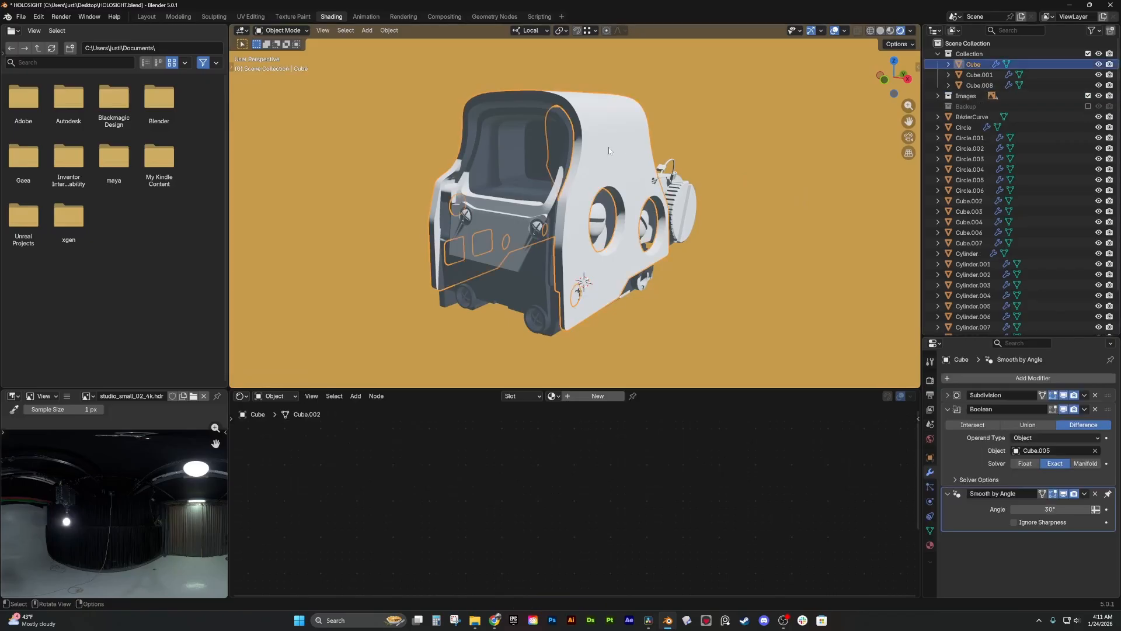
{"action": "left_click", "coordinate": [979, 75]}
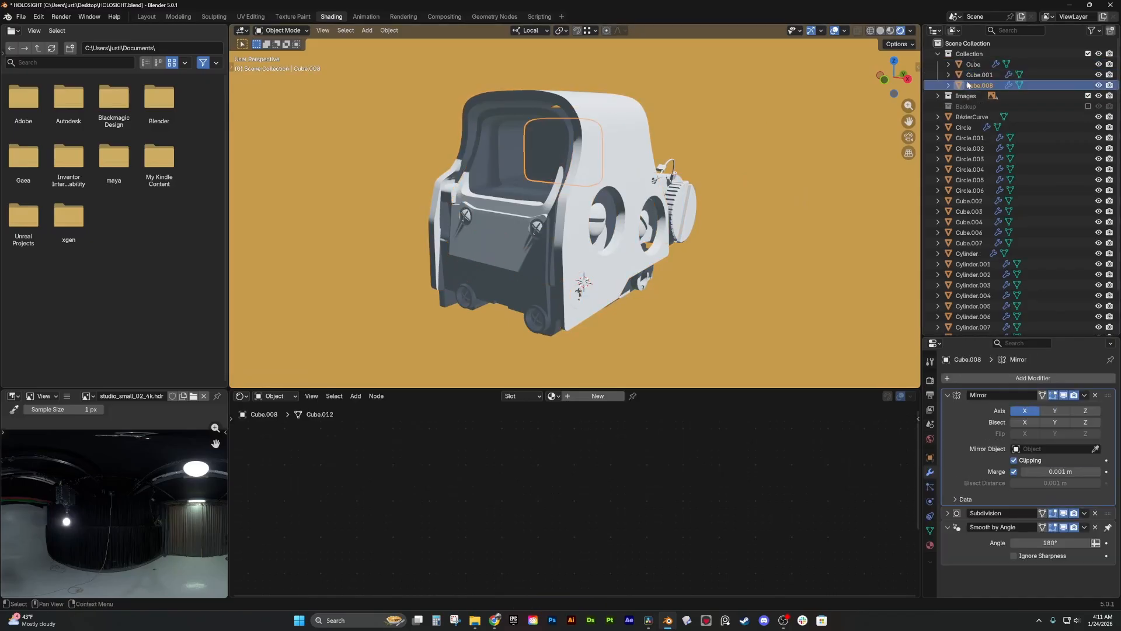
{"action": "left_click", "coordinate": [966, 128]}
{"action": "left_click", "coordinate": [972, 86]}
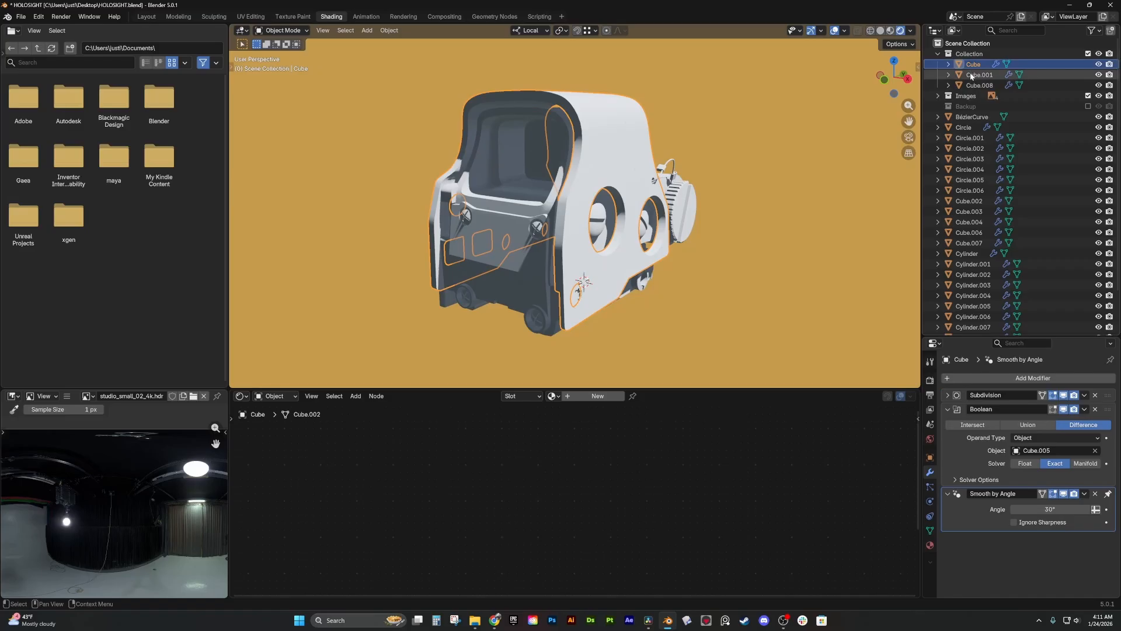
{"action": "left_click", "coordinate": [970, 117]}
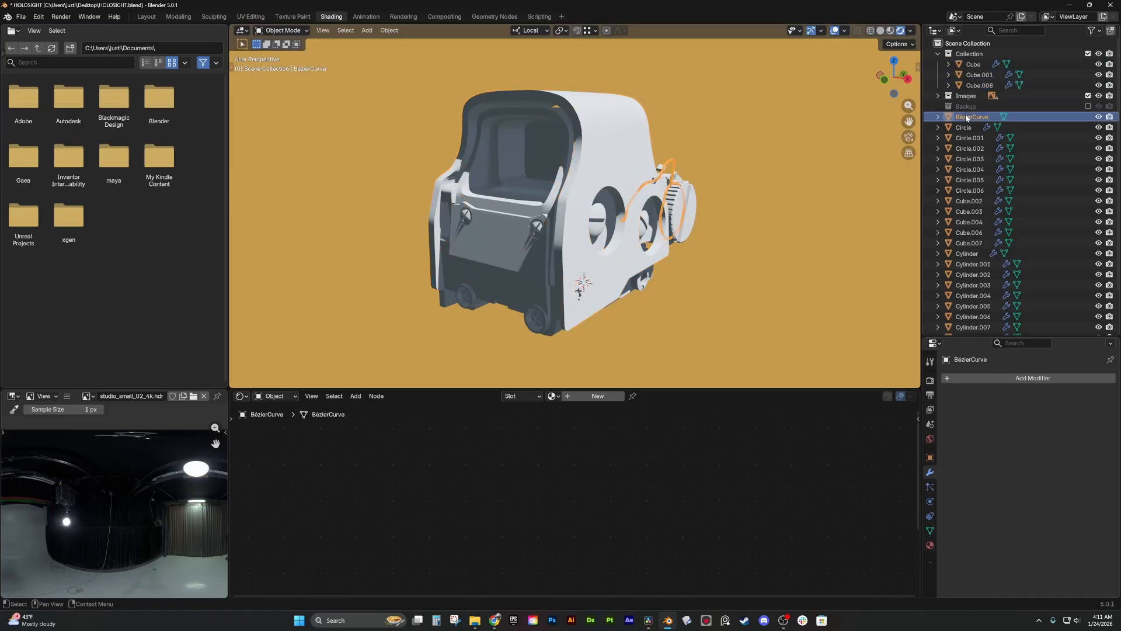
{"action": "scroll", "coordinate": [974, 234], "scroll_direction": "down", "scroll_amount": 3}
{"action": "left_click", "coordinate": [975, 325], "text": "shift"}
{"action": "scroll", "coordinate": [975, 234], "scroll_direction": "up", "scroll_amount": 3}
{"action": "left_click_drag", "start_coordinate": [976, 119], "coordinate": [970, 56]}
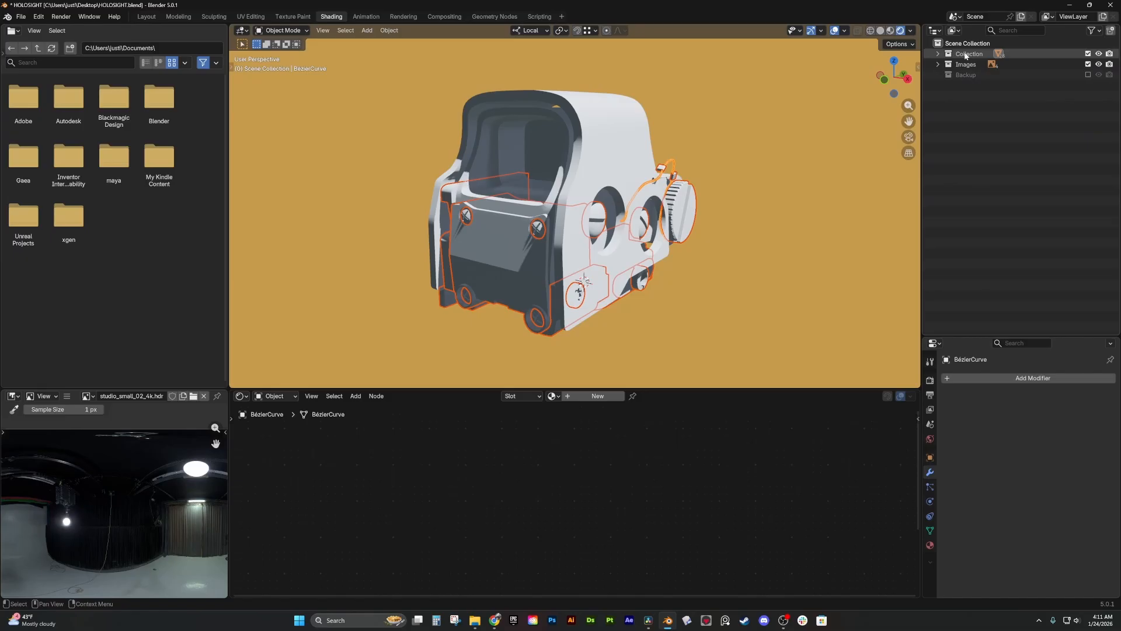
{"action": "double_click", "coordinate": [969, 54]}
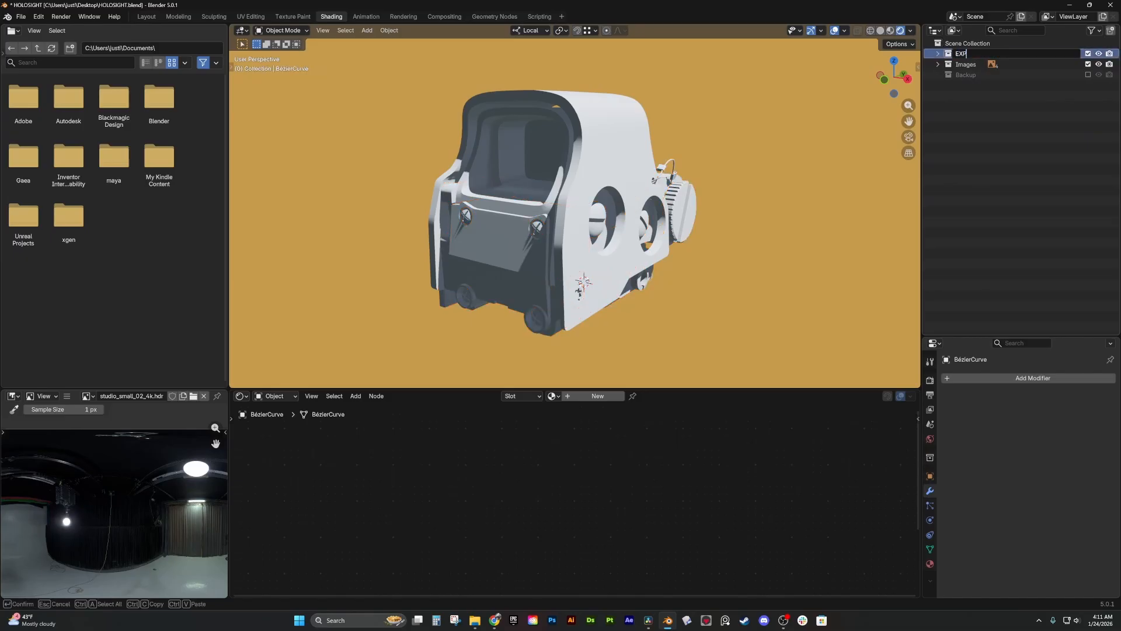
{"action": "key", "text": "Return"}
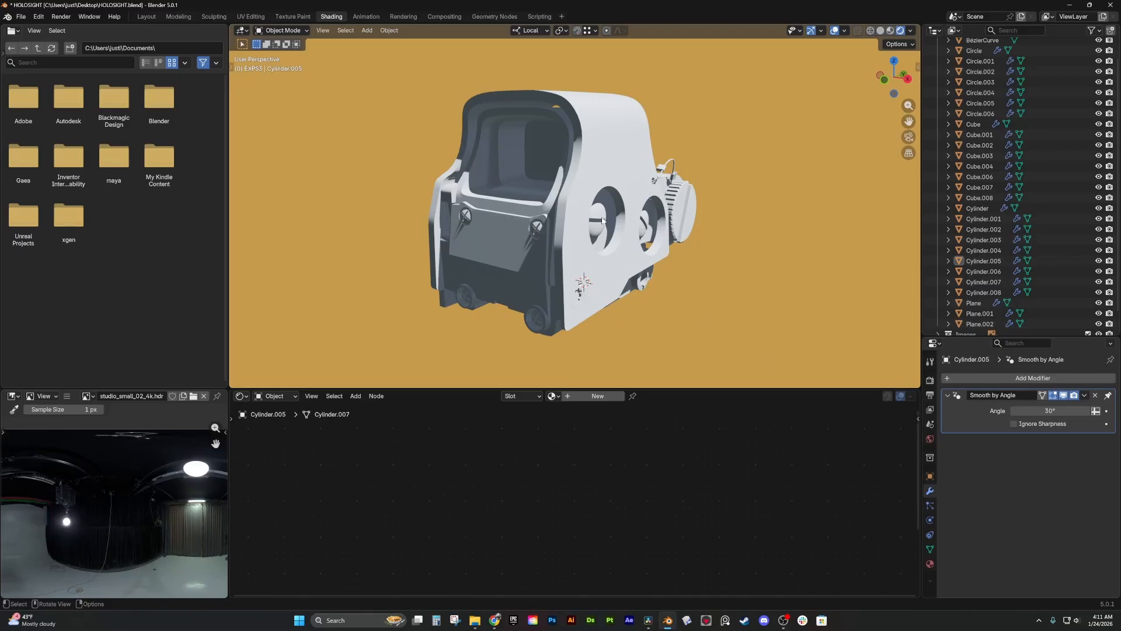
- Rename the BézierCurve object Cord and the small side screw Circle.001 as Screw_02
{"action": "left_click", "coordinate": [602, 221]}
{"action": "middle_click_drag", "start_coordinate": [602, 221], "coordinate": [574, 224]}
{"action": "left_click", "coordinate": [711, 219]}
{"action": "middle_click_drag", "start_coordinate": [711, 221], "coordinate": [732, 254]}
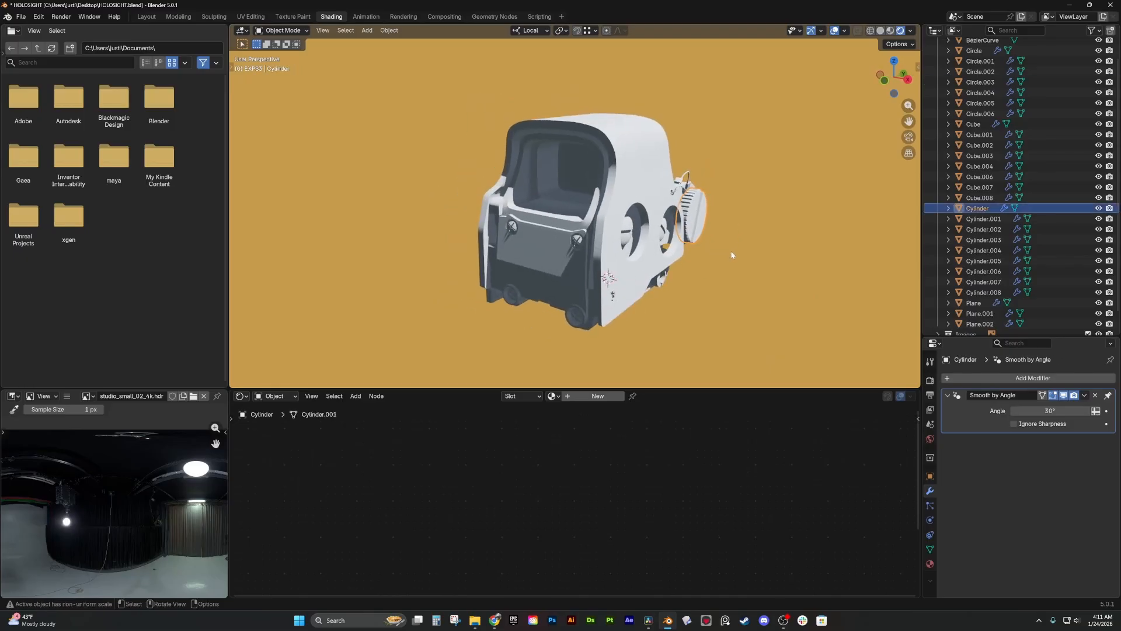
{"action": "left_click", "coordinate": [718, 267]}
{"action": "scroll", "coordinate": [970, 140], "scroll_direction": "up", "scroll_amount": 3}
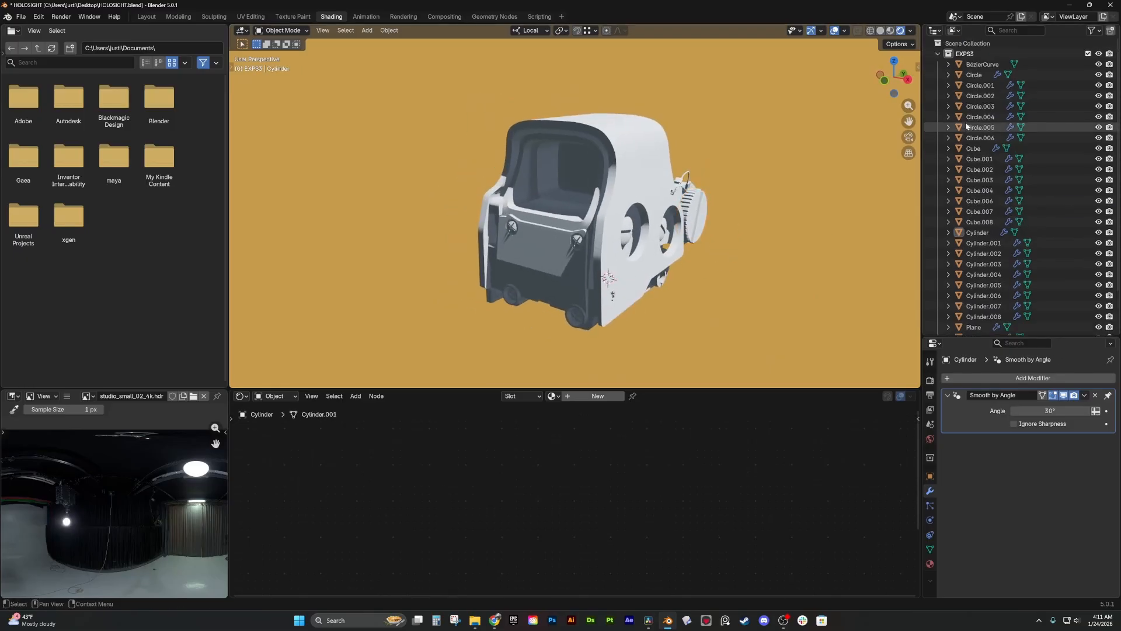
{"action": "double_click", "coordinate": [977, 65]}
{"action": "type", "text": "Cord"}
{"action": "key", "text": "Return"}
{"action": "double_click", "coordinate": [977, 65]}
{"action": "type", "text": "Screw"}
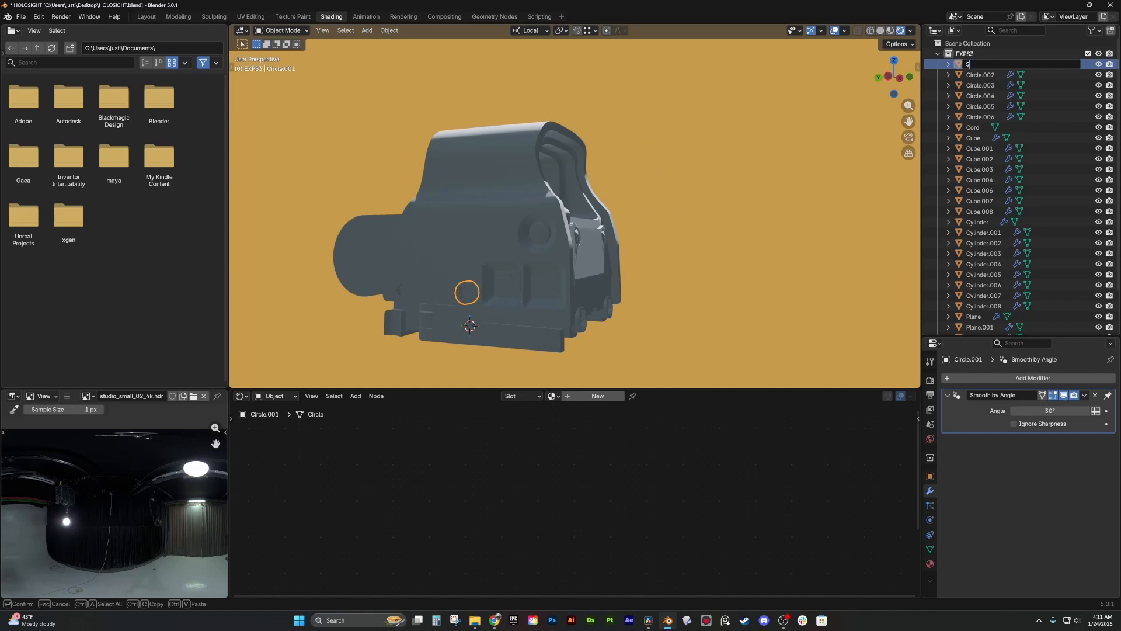
- Rename two more of the sight's round screws RoundScrew_02 and RoundScrew_03
{"action": "left_click", "coordinate": [544, 332]}
{"action": "left_click", "coordinate": [622, 321]}
{"action": "double_click", "coordinate": [984, 194]}
{"action": "type", "text": "RoundScrew_02"}
{"action": "key", "text": "Return"}
{"action": "left_click", "coordinate": [545, 235]}
{"action": "double_click", "coordinate": [983, 184]}
{"action": "type", "text": "RoundScrew_03"}
{"action": "key", "text": "Return"}
- Duplicate the lower rail in place, move the copy into the Backup collection, and delete the leftover cutter plane
{"action": "middle_click_drag", "start_coordinate": [495, 236], "coordinate": [601, 186]}
{"action": "left_click", "coordinate": [529, 317]}
{"action": "key", "text": "shift+d"}
{"action": "key", "text": "Escape"}
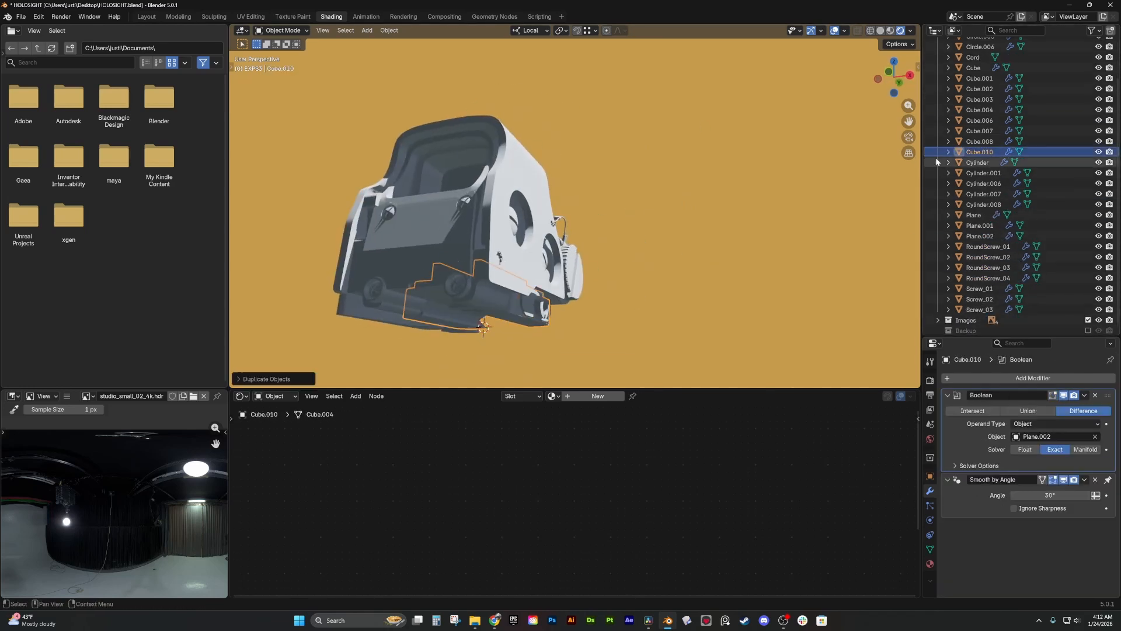
{"action": "left_click_drag", "start_coordinate": [979, 153], "coordinate": [966, 329]}
{"action": "left_click", "coordinate": [528, 317]}
{"action": "left_click", "coordinate": [544, 310]}
{"action": "key", "text": "Delete"}
- Rename the lower rail object GuardRail and the front piece Front
{"action": "left_click", "coordinate": [529, 317]}
{"action": "double_click", "coordinate": [979, 169]}
{"action": "type", "text": "GuardRail"}
{"action": "key", "text": "Return"}
{"action": "double_click", "coordinate": [979, 139]}
{"action": "type", "text": "Front"}
{"action": "key", "text": "Return"}
- Rename the front and back clip objects FrontClip and BackClip
{"action": "double_click", "coordinate": [984, 194]}
{"action": "type", "text": "FrontClip"}
{"action": "double_click", "coordinate": [980, 158]}
{"action": "type", "text": "BackClip"}
- Rename the front clip's screw FrontClipScrew and the front base part FrontBase
{"action": "double_click", "coordinate": [983, 183]}
{"action": "type", "text": "FrontClipScrew"}
{"action": "key", "text": "Return"}
{"action": "double_click", "coordinate": [981, 184]}
{"action": "type", "text": "FrontBase"}
- Rename the guard rail's screw Cylinder.006 as GuardRailScrew and the round side button RoundButton
{"action": "left_click", "coordinate": [981, 176]}
{"action": "double_click", "coordinate": [984, 181]}
{"action": "type", "text": "GuardRailScrew"}
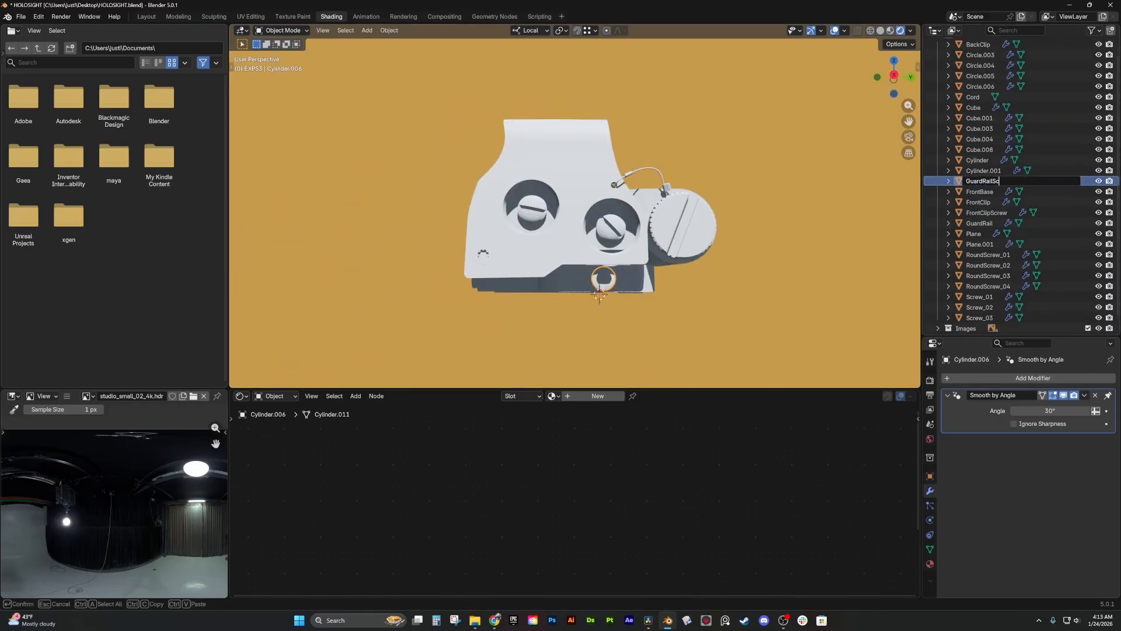
{"action": "left_click", "coordinate": [986, 172]}
{"action": "double_click", "coordinate": [986, 191]}
{"action": "type", "text": "RoundButton"}
- Rename the two square side buttons SquareButton_01 and SquareButton_02
{"action": "left_click", "coordinate": [442, 270]}
{"action": "double_click", "coordinate": [985, 226]}
{"action": "type", "text": "SquareButton_01"}
{"action": "double_click", "coordinate": [974, 214]}
{"action": "type", "text": "SquareButton_02"}
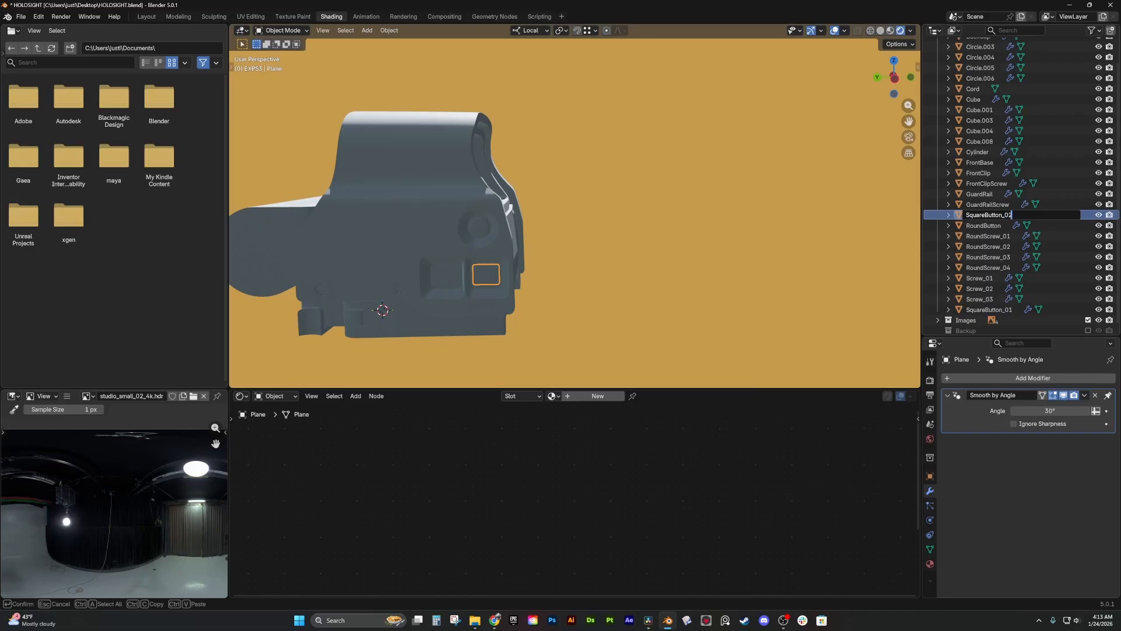
{"action": "key", "text": "Return"}
- Rename the sight's lens object Glass and the clip on its side SideClip
{"action": "left_click", "coordinate": [418, 170]}
{"action": "double_click", "coordinate": [979, 142]}
{"action": "type", "text": "Glass"}
{"action": "left_click", "coordinate": [657, 251]}
{"action": "middle_click_drag", "start_coordinate": [582, 253], "coordinate": [504, 211]}
{"action": "double_click", "coordinate": [992, 160]}
{"action": "type", "text": "SideClip"}
- Rename the large side cylinder Knob and the clips under the sight BottomClips
{"action": "left_click", "coordinate": [584, 171]}
{"action": "double_click", "coordinate": [981, 159]}
{"action": "type", "text": "Knob"}
{"action": "left_click", "coordinate": [426, 181]}
{"action": "double_click", "coordinate": [981, 149]}
{"action": "type", "text": "BottomClips"}
- Rename the main base Cube.001 as Base_Main and the front base part as Base_Front
{"action": "double_click", "coordinate": [979, 149]}
{"action": "type", "text": "Base_Main"}
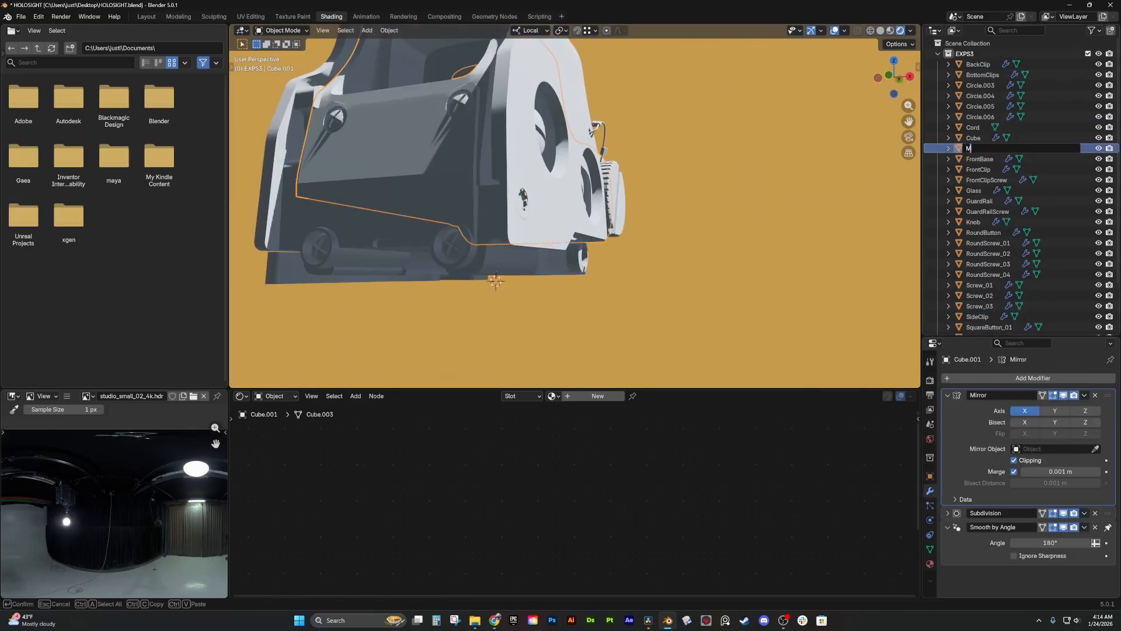
{"action": "double_click", "coordinate": [980, 159]}
{"action": "type", "text": "Base_Front"}
- Rename the two large slotted screws in the body's side openings LargeScrew_01 and LargeScrew_02
{"action": "middle_click_drag", "start_coordinate": [584, 204], "coordinate": [467, 193]}
{"action": "left_click", "coordinate": [451, 266]}
{"action": "middle_click_drag", "start_coordinate": [451, 265], "coordinate": [613, 246]}
{"action": "middle_click_drag", "start_coordinate": [613, 205], "coordinate": [467, 216]}
{"action": "left_click", "coordinate": [646, 169]}
{"action": "double_click", "coordinate": [980, 106]}
{"action": "type", "text": "Screw"}
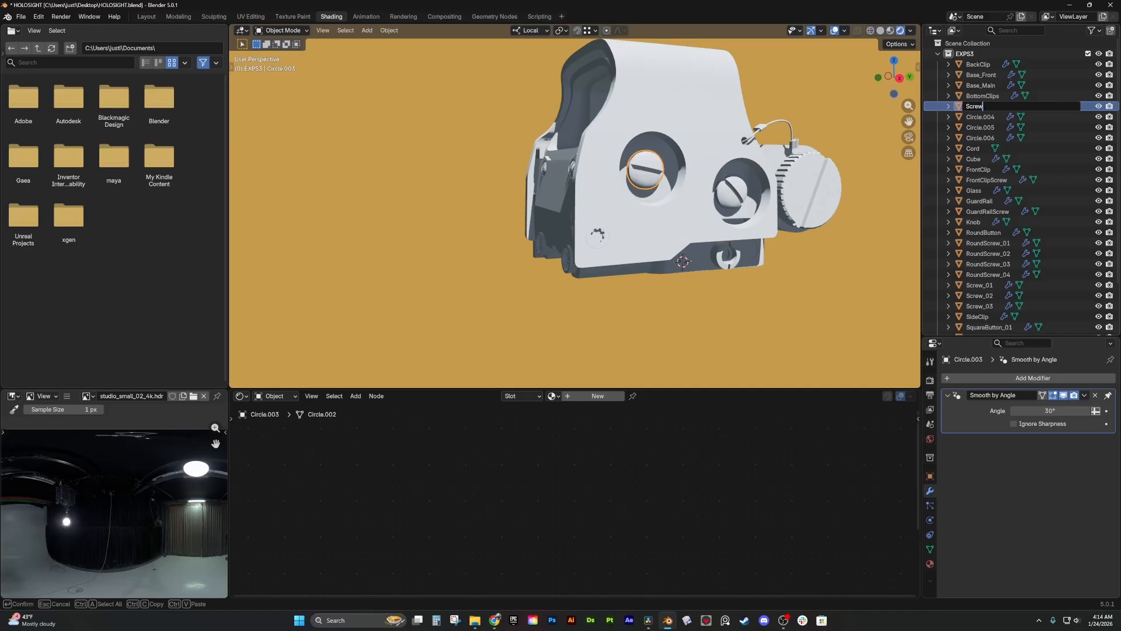
{"action": "type", "text": "ew_01"}
{"action": "key", "text": "Return"}
{"action": "left_click", "coordinate": [733, 192]}
{"action": "double_click", "coordinate": [980, 106]}
{"action": "type", "text": "LargeScrew_02"}
{"action": "key", "text": "Return"}
- Rename the two cord-holding clips Circle.005 and Circle.006 as CordClip_01 and CordClip_02
{"action": "middle_click_drag", "start_coordinate": [642, 233], "coordinate": [630, 234]}
{"action": "double_click", "coordinate": [980, 107]}
{"action": "type", "text": "CordH"}
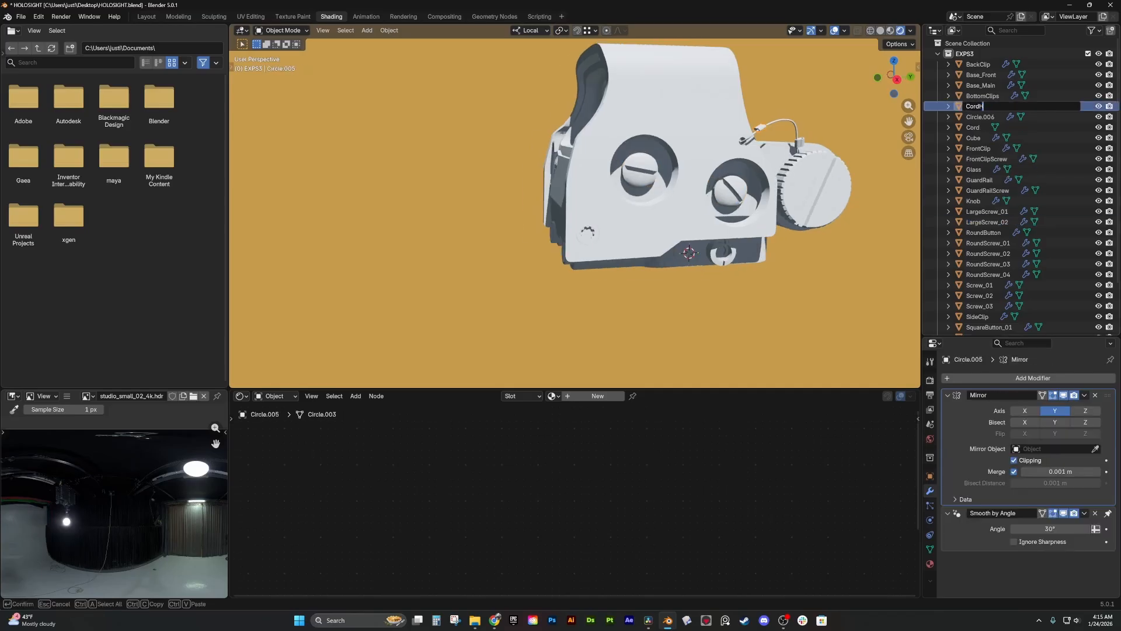
{"action": "key", "text": "BackSpace"}
{"action": "type", "text": "Clip_01"}
{"action": "key", "text": "Return"}
{"action": "double_click", "coordinate": [980, 106]}
{"action": "type", "text": "CordClip_02"}
{"action": "key", "text": "Return"}
- Check the new object names by selecting the front base, knob, screws and buttons around the sight
{"action": "middle_click_drag", "start_coordinate": [619, 280], "coordinate": [691, 268]}
{"action": "middle_click_drag", "start_coordinate": [691, 269], "coordinate": [653, 268], "text": "shift"}
{"action": "scroll", "coordinate": [979, 171], "scroll_direction": "down", "scroll_amount": 3}
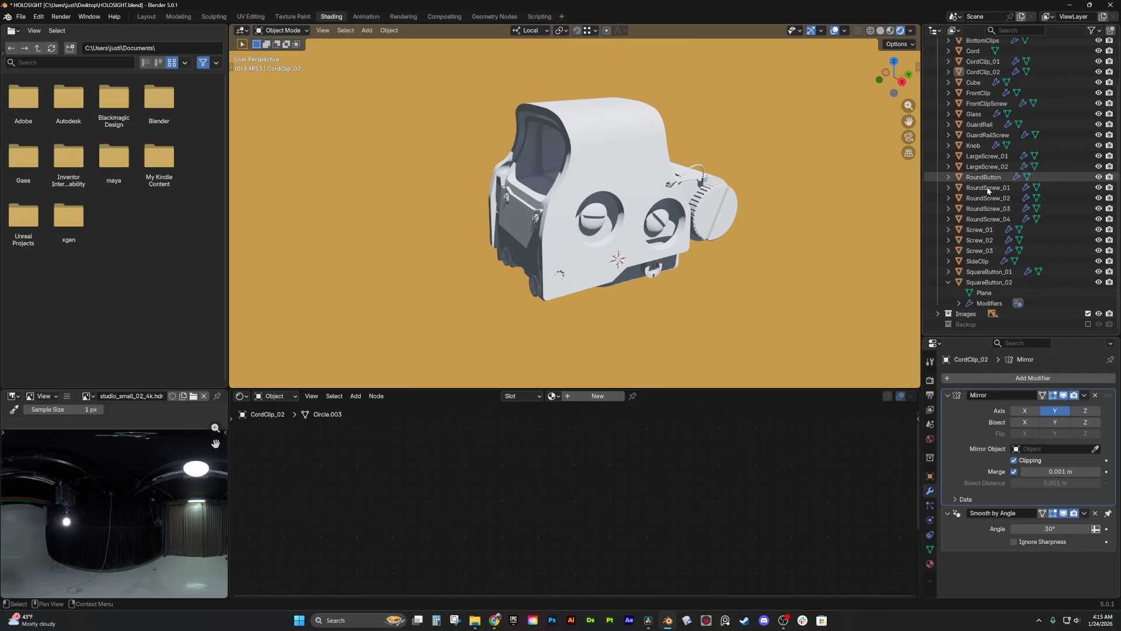
{"action": "scroll", "coordinate": [994, 268], "scroll_direction": "up", "scroll_amount": 5}
{"action": "left_click", "coordinate": [981, 86]}
{"action": "middle_click_drag", "start_coordinate": [528, 195], "coordinate": [549, 231]}
{"action": "left_click", "coordinate": [533, 229]}
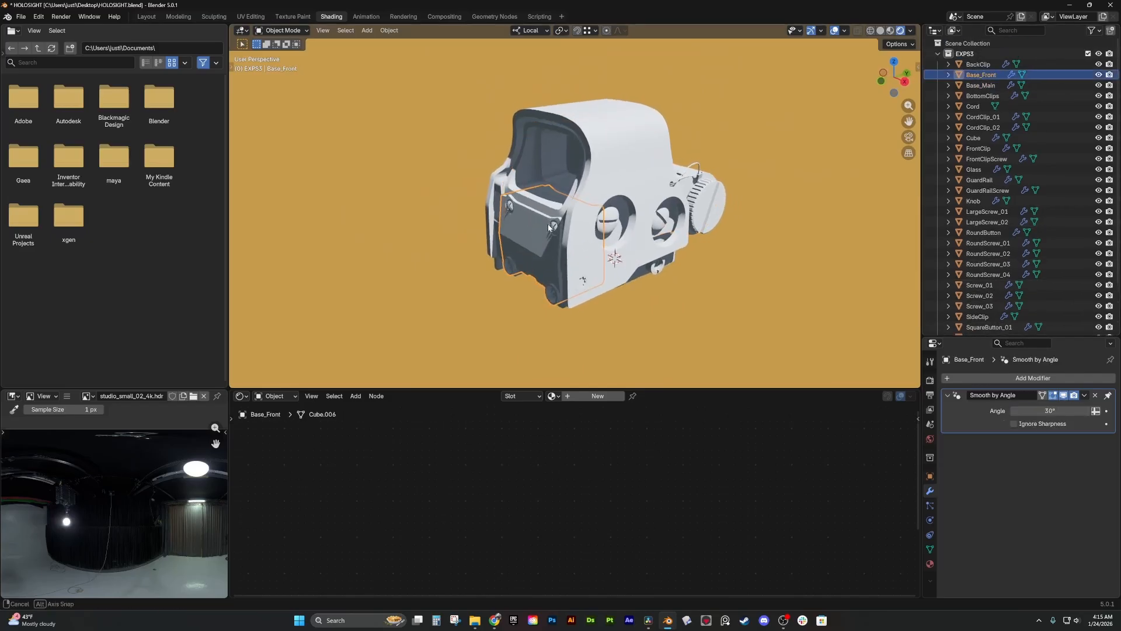
{"action": "left_click", "coordinate": [709, 200]}
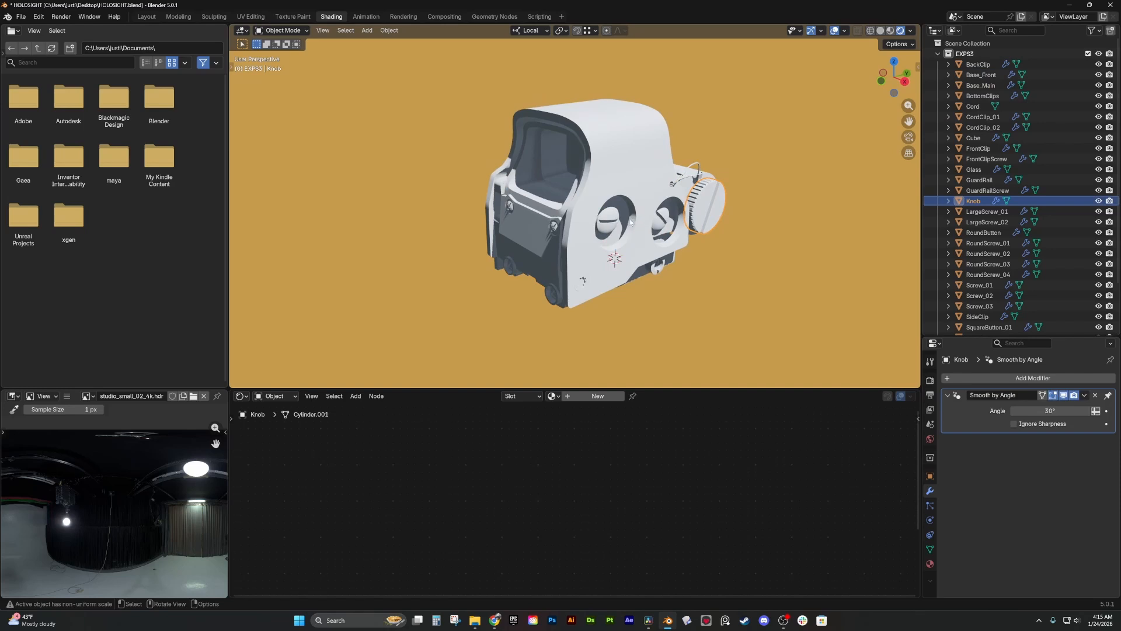
{"action": "left_click", "coordinate": [659, 223]}
{"action": "left_click", "coordinate": [611, 225]}
{"action": "left_click", "coordinate": [547, 292]}
{"action": "middle_click_drag", "start_coordinate": [548, 292], "coordinate": [581, 262]}
{"action": "left_click", "coordinate": [528, 264]}
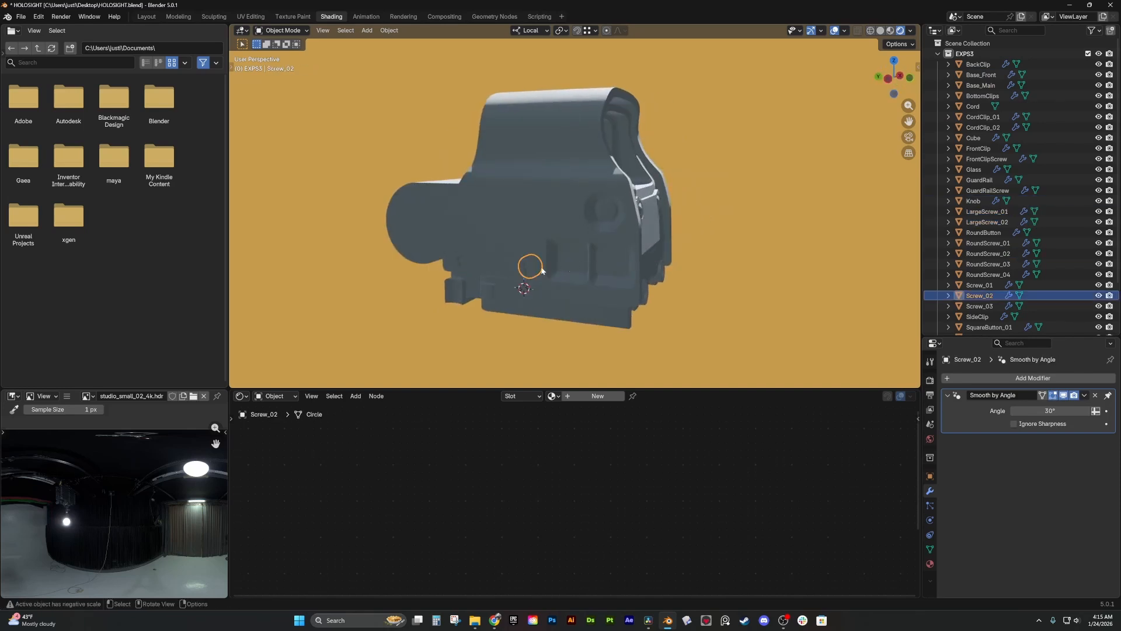
{"action": "left_click", "coordinate": [577, 265]}
{"action": "left_click", "coordinate": [613, 260]}
{"action": "left_click", "coordinate": [603, 216]}
{"action": "middle_click_drag", "start_coordinate": [604, 216], "coordinate": [562, 251]}
- Look over the World shader nodes and return the shader editor to the Object shader type
{"action": "left_click", "coordinate": [242, 395]}
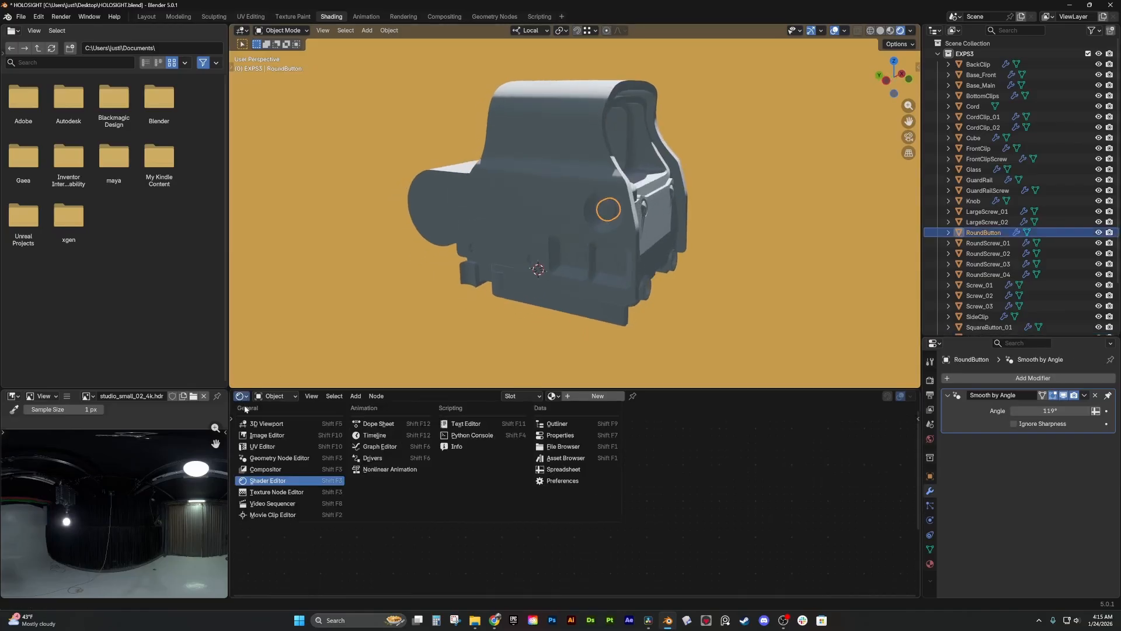
{"action": "left_click", "coordinate": [274, 396]}
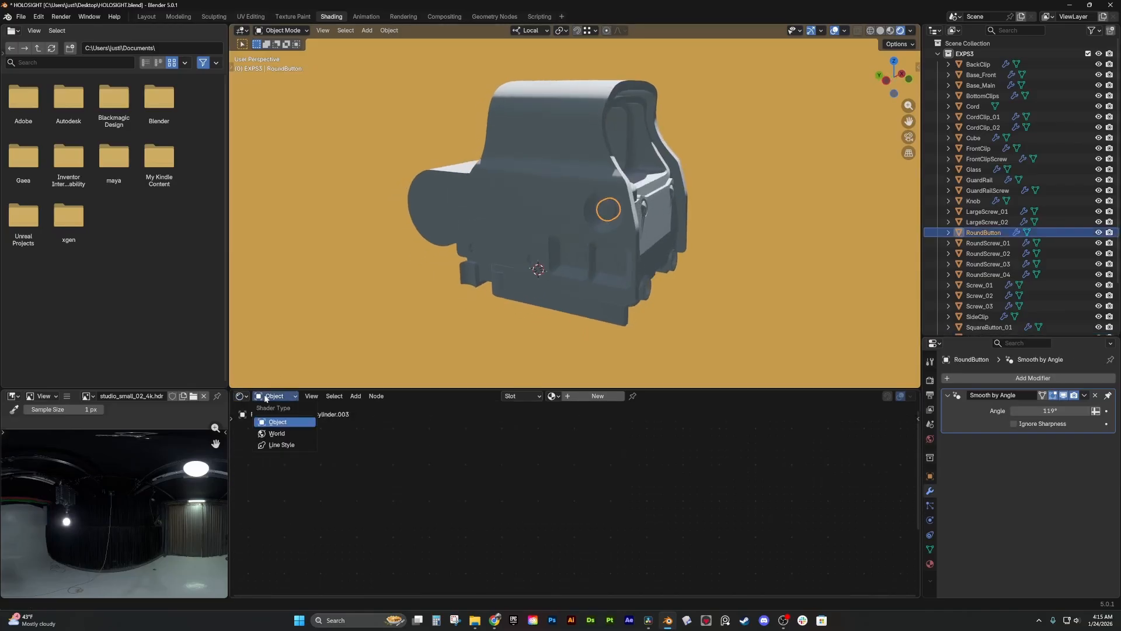
{"action": "left_click", "coordinate": [265, 433]}
{"action": "middle_click_drag", "start_coordinate": [413, 491], "coordinate": [445, 399]}
{"action": "middle_click_drag", "start_coordinate": [425, 538], "coordinate": [432, 495]}
{"action": "left_click_drag", "start_coordinate": [433, 527], "coordinate": [467, 501]}
{"action": "middle_click_drag", "start_coordinate": [630, 298], "coordinate": [520, 239]}
{"action": "left_click", "coordinate": [274, 396]}
{"action": "left_click", "coordinate": [273, 424]}
- Select the front plate Base_Front and create a new material for it
{"action": "left_click", "coordinate": [594, 202]}
{"action": "middle_click_drag", "start_coordinate": [594, 202], "coordinate": [553, 378]}
{"action": "left_click", "coordinate": [552, 396]}
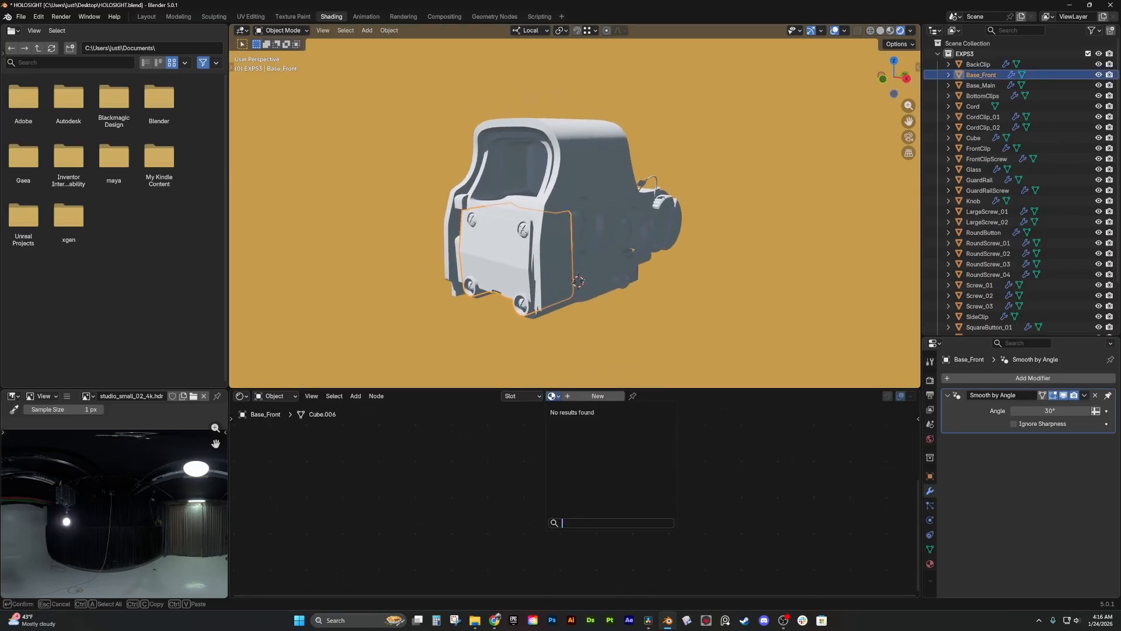
{"action": "left_click", "coordinate": [582, 399]}
- Set the front plate material's base color to a strong red
{"action": "scroll", "coordinate": [482, 275], "scroll_direction": "up", "scroll_amount": 4}
{"action": "middle_click_drag", "start_coordinate": [438, 266], "coordinate": [520, 197], "text": "shift"}
{"action": "scroll", "coordinate": [499, 202], "scroll_direction": "up", "scroll_amount": 1}
{"action": "scroll", "coordinate": [521, 204], "scroll_direction": "down", "scroll_amount": 2}
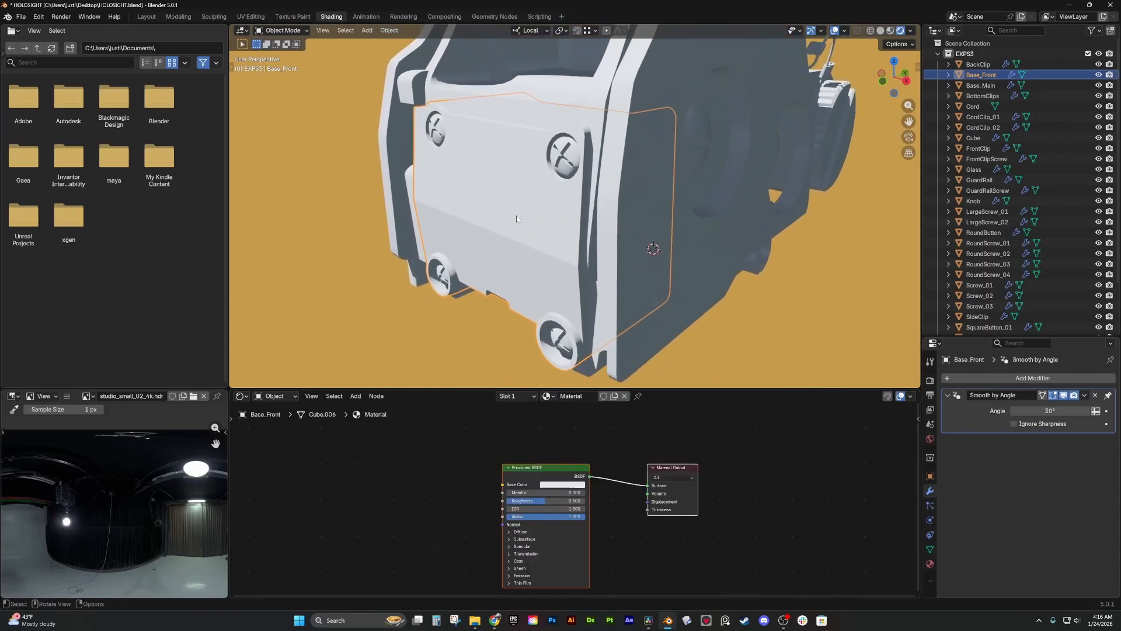
{"action": "left_click_drag", "start_coordinate": [543, 467], "coordinate": [573, 440]}
{"action": "left_click", "coordinate": [592, 456]}
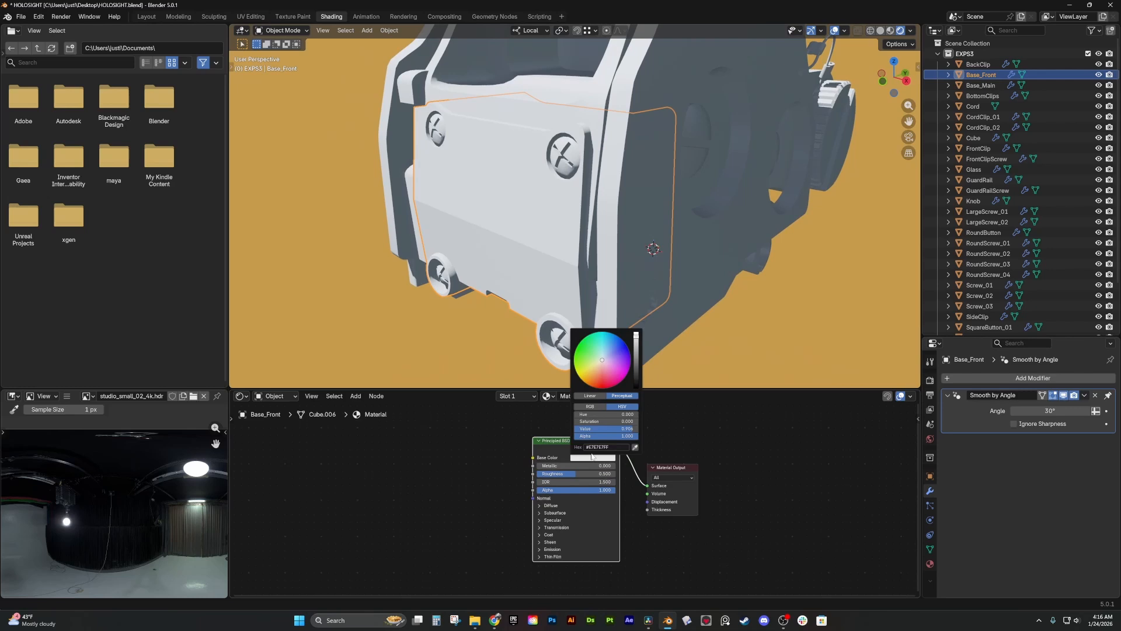
{"action": "left_click_drag", "start_coordinate": [599, 367], "coordinate": [601, 383]}
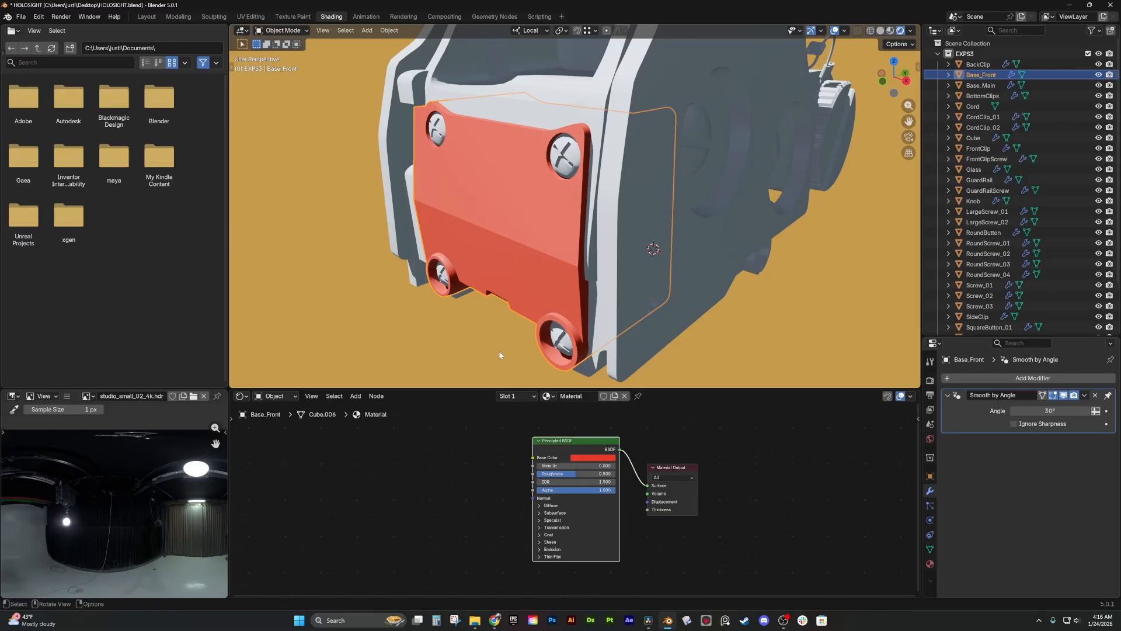
{"action": "middle_click_drag", "start_coordinate": [492, 348], "coordinate": [499, 336]}
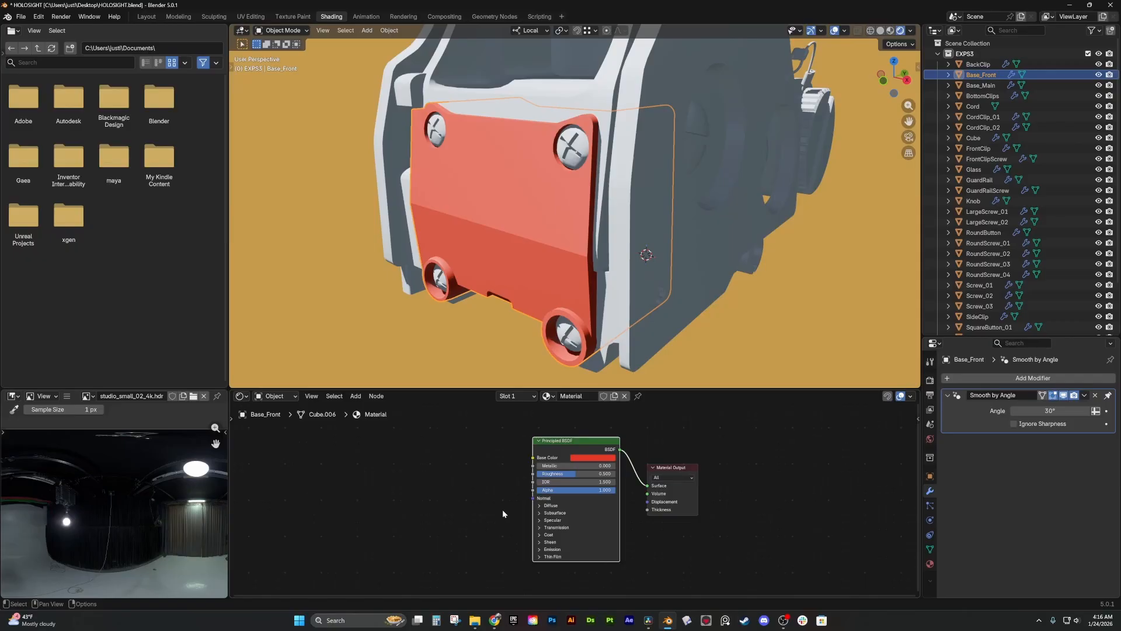
- Preview the red material with Metallic at 1.000 and return it to 0.000
{"action": "left_click_drag", "start_coordinate": [556, 466], "coordinate": [617, 465]}
{"action": "middle_click_drag", "start_coordinate": [525, 368], "coordinate": [518, 220]}
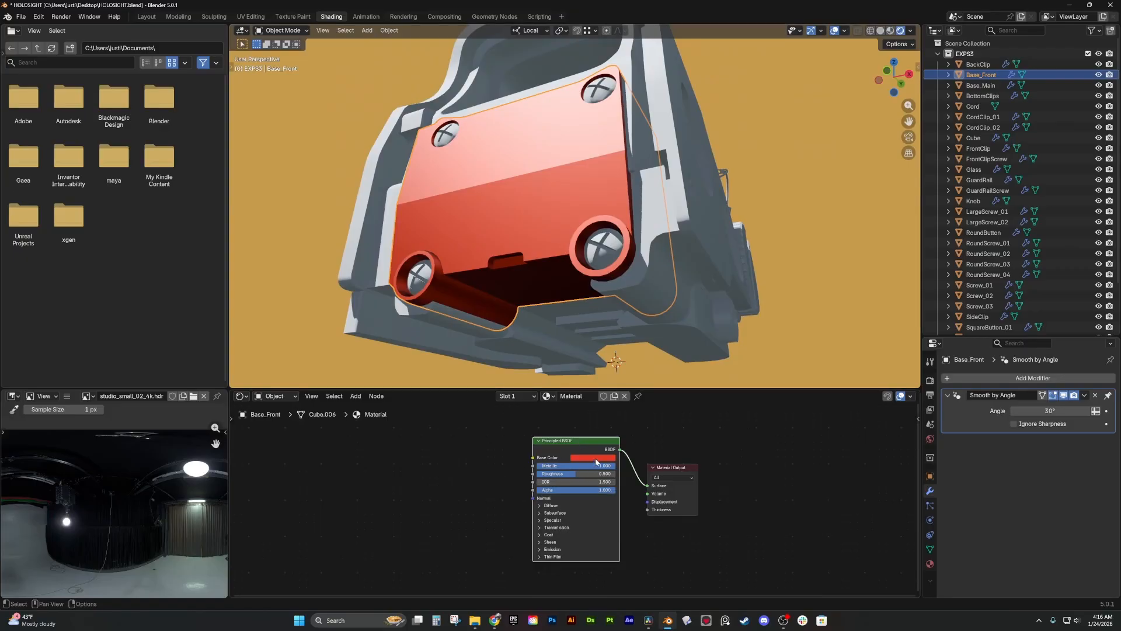
{"action": "middle_click_drag", "start_coordinate": [482, 235], "coordinate": [478, 206]}
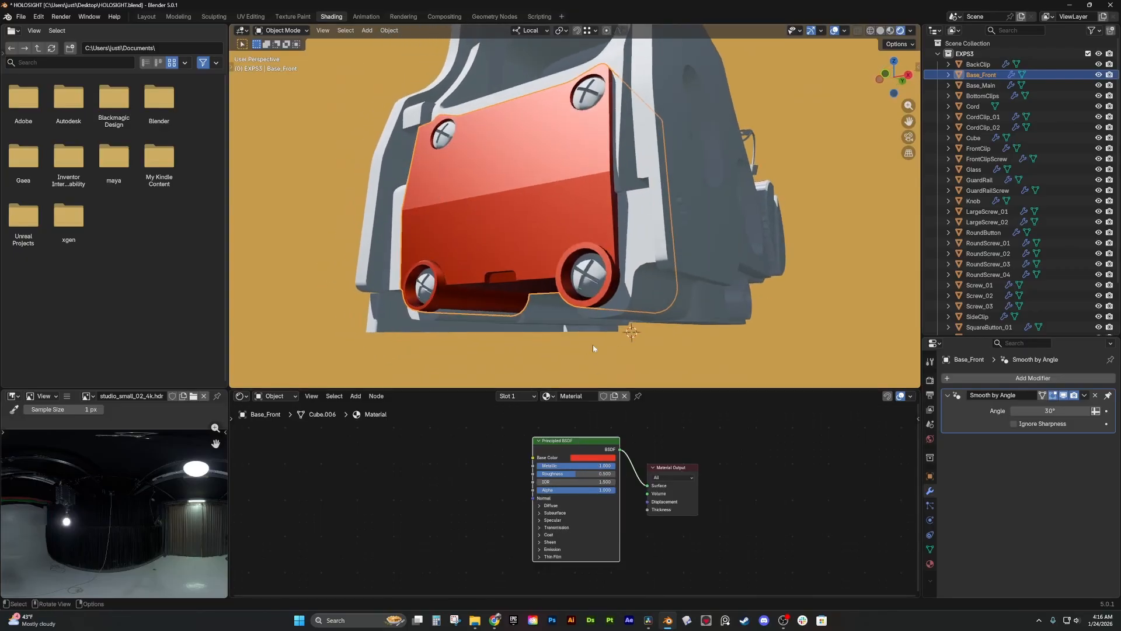
{"action": "left_click_drag", "start_coordinate": [608, 465], "coordinate": [536, 465]}
{"action": "middle_click_drag", "start_coordinate": [514, 245], "coordinate": [529, 275]}
- Compare the red material at low and full roughness, leaving Roughness at 1.000
{"action": "mouse_move", "coordinate": [562, 474]}
{"action": "left_mouse_down"}
{"action": "mouse_move", "coordinate": [540, 474]}
{"action": "mouse_move", "coordinate": [615, 474]}
{"action": "left_mouse_up"}
{"action": "middle_click_drag", "start_coordinate": [520, 274], "coordinate": [615, 279]}
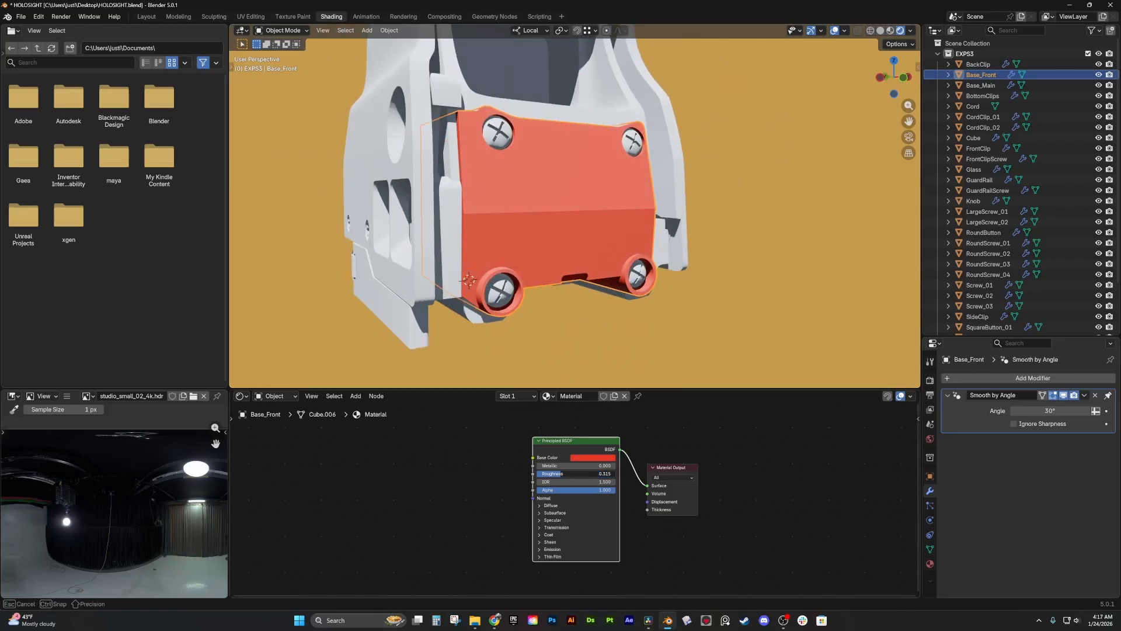
{"action": "left_click_drag", "start_coordinate": [536, 473], "coordinate": [537, 474]}
{"action": "middle_click_drag", "start_coordinate": [587, 261], "coordinate": [548, 242]}
{"action": "left_click_drag", "start_coordinate": [549, 473], "coordinate": [616, 473]}
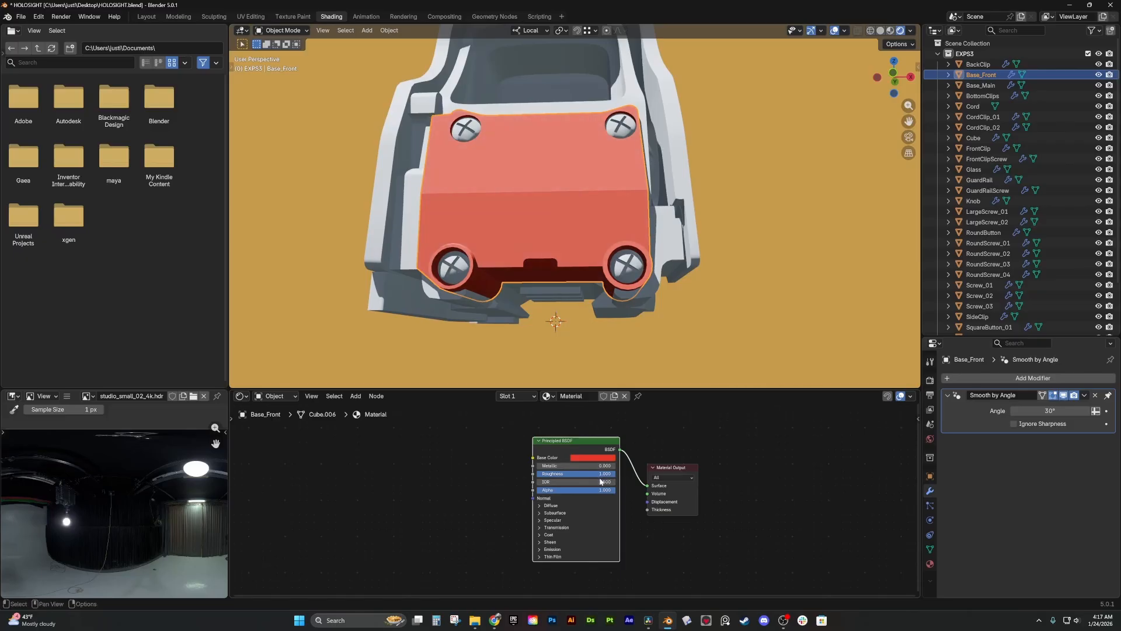
- Make the front plate semi-transparent by lowering the material's Alpha to about 0.327
{"action": "middle_click_drag", "start_coordinate": [546, 205], "coordinate": [506, 242]}
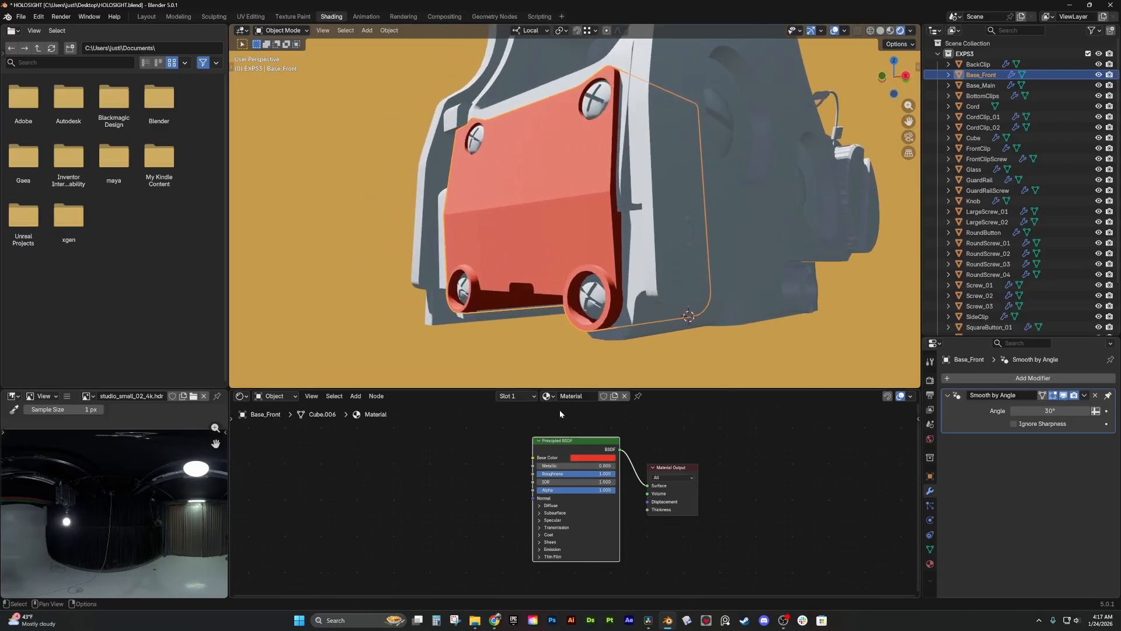
{"action": "mouse_move", "coordinate": [587, 491]}
{"action": "left_mouse_down"}
{"action": "mouse_move", "coordinate": [551, 490]}
{"action": "mouse_move", "coordinate": [574, 491]}
{"action": "left_mouse_up"}
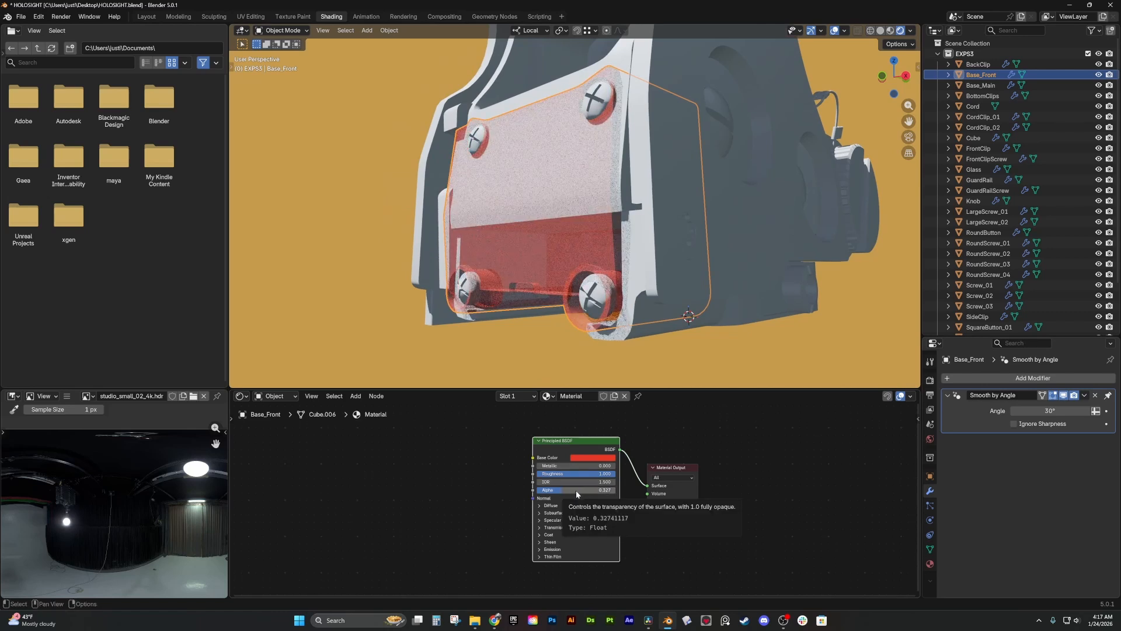
{"action": "scroll", "coordinate": [528, 294], "scroll_direction": "down", "scroll_amount": 1}
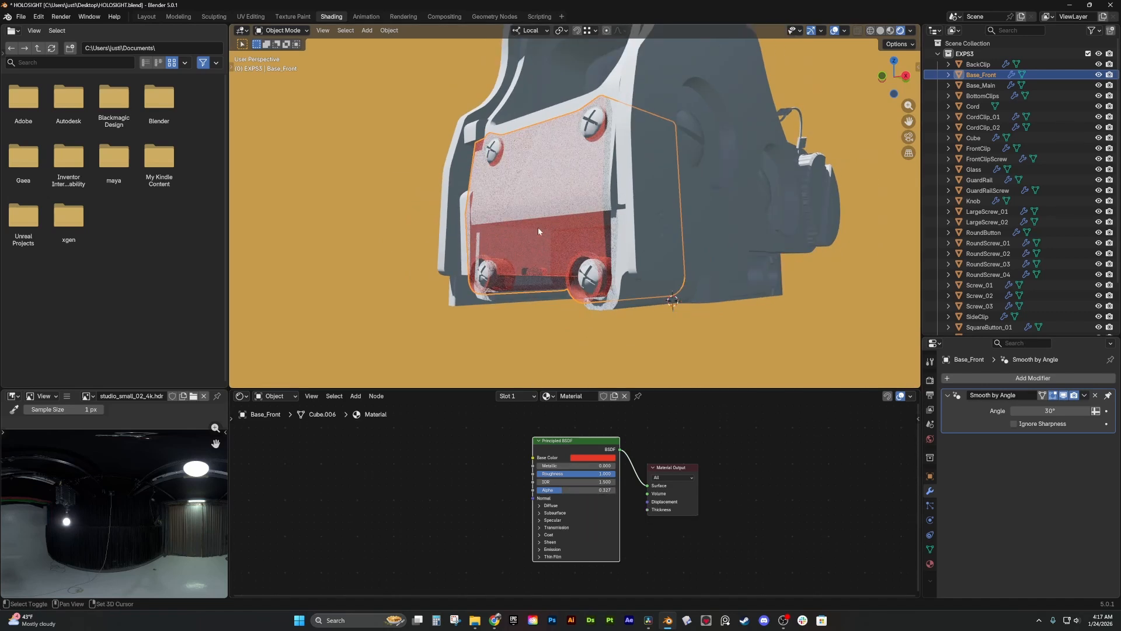
- Restore the front plate material's Alpha to 1.000
{"action": "middle_click_drag", "start_coordinate": [538, 227], "coordinate": [555, 121]}
{"action": "middle_click_drag", "start_coordinate": [507, 338], "coordinate": [510, 310], "text": "shift"}
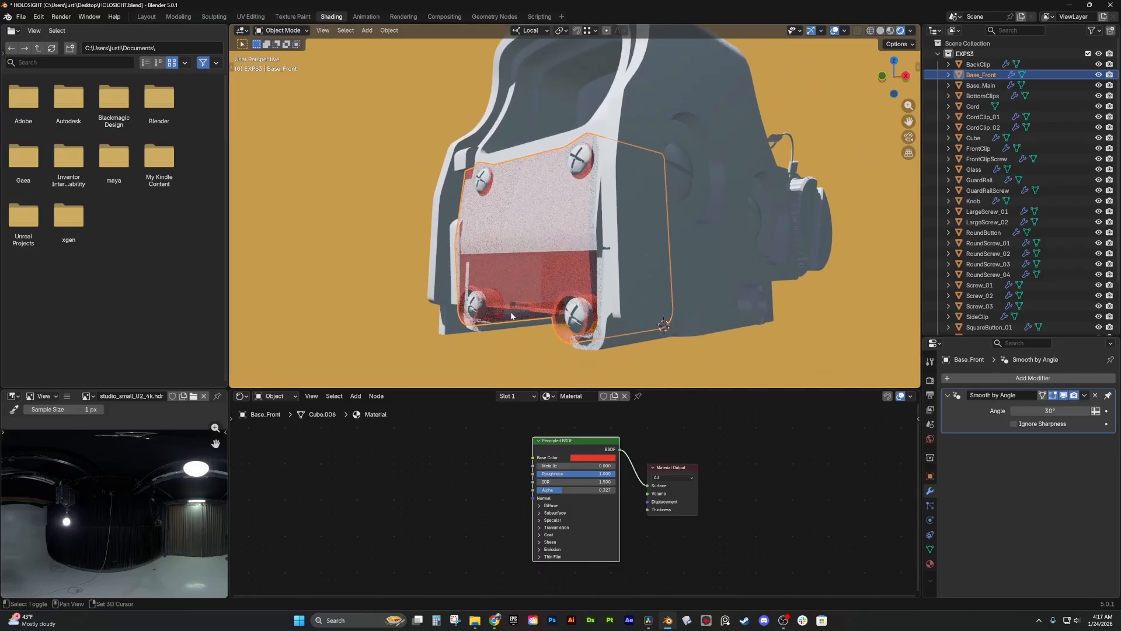
{"action": "left_click_drag", "start_coordinate": [597, 491], "coordinate": [619, 492]}
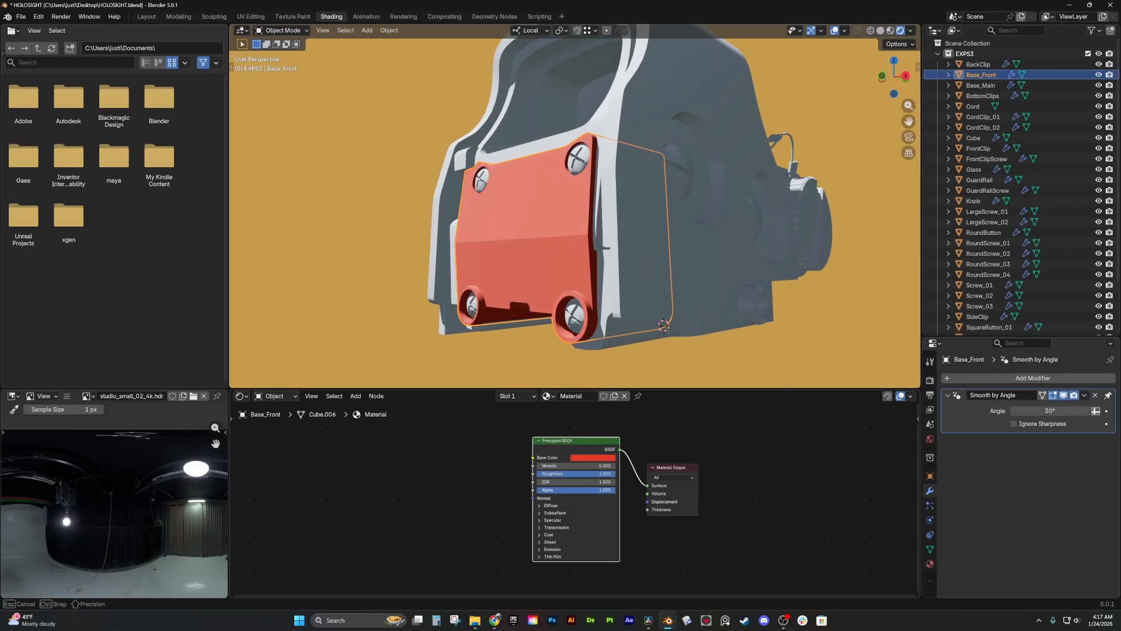
- Preview the front plate material with a lowered Alpha from several angles and return it to 1.000
{"action": "middle_click_drag", "start_coordinate": [498, 240], "coordinate": [560, 301]}
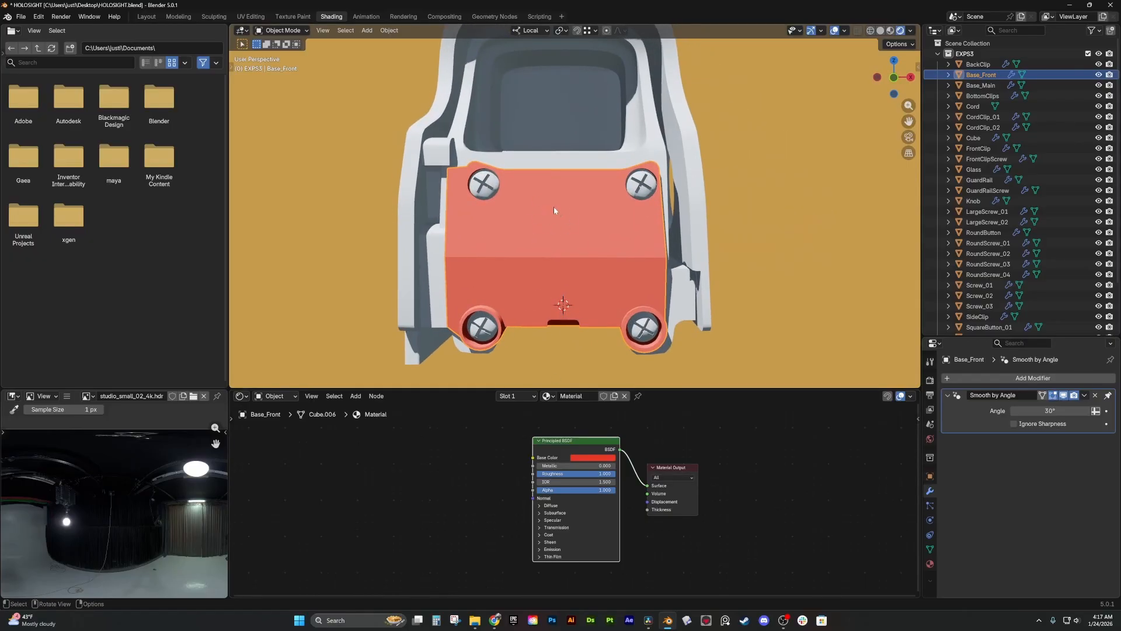
{"action": "middle_click_drag", "start_coordinate": [554, 209], "coordinate": [578, 335]}
{"action": "left_click_drag", "start_coordinate": [606, 490], "coordinate": [536, 490]}
{"action": "middle_click_drag", "start_coordinate": [513, 233], "coordinate": [430, 251]}
{"action": "left_click", "coordinate": [372, 300]}
{"action": "middle_click_drag", "start_coordinate": [386, 298], "coordinate": [455, 292]}
{"action": "left_click_drag", "start_coordinate": [566, 491], "coordinate": [615, 491]}
{"action": "middle_click_drag", "start_coordinate": [546, 251], "coordinate": [526, 258]}
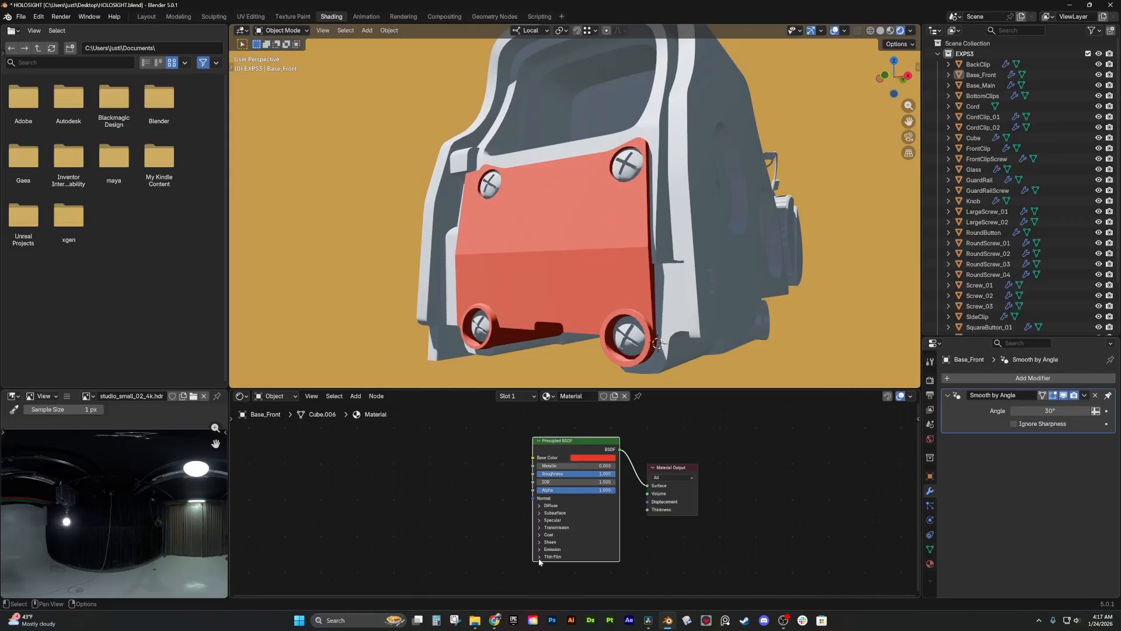
- Lower the front plate material's Roughness to about 0.530 and raise its Metallic to 1.000
{"action": "middle_click_drag", "start_coordinate": [523, 313], "coordinate": [491, 333]}
{"action": "left_click_drag", "start_coordinate": [592, 472], "coordinate": [563, 473]}
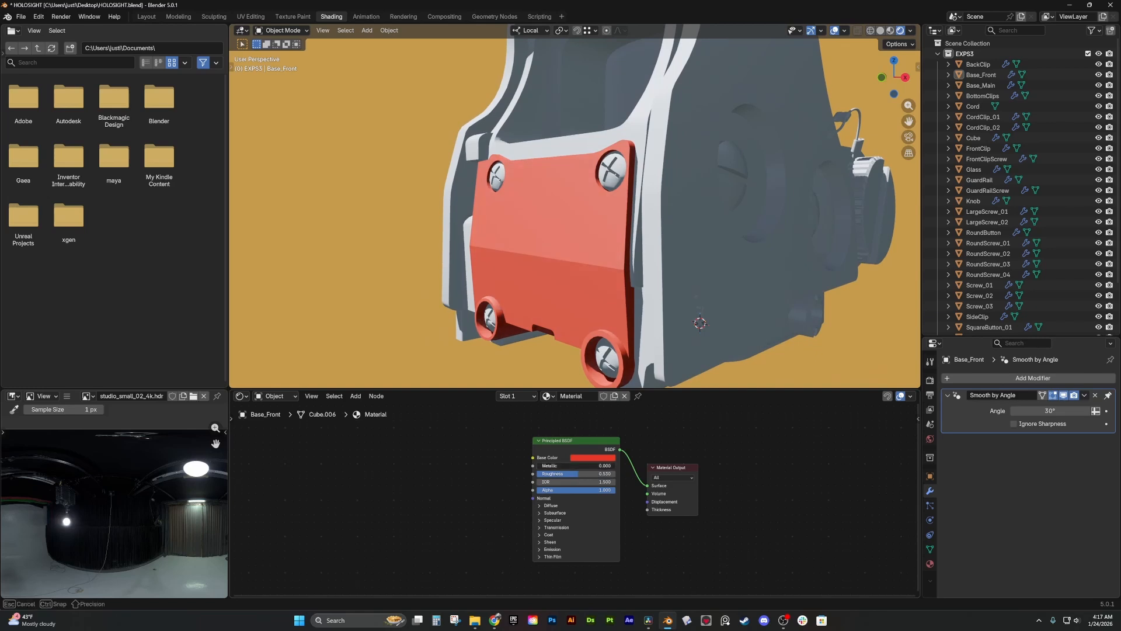
{"action": "left_click_drag", "start_coordinate": [575, 466], "coordinate": [614, 465]}
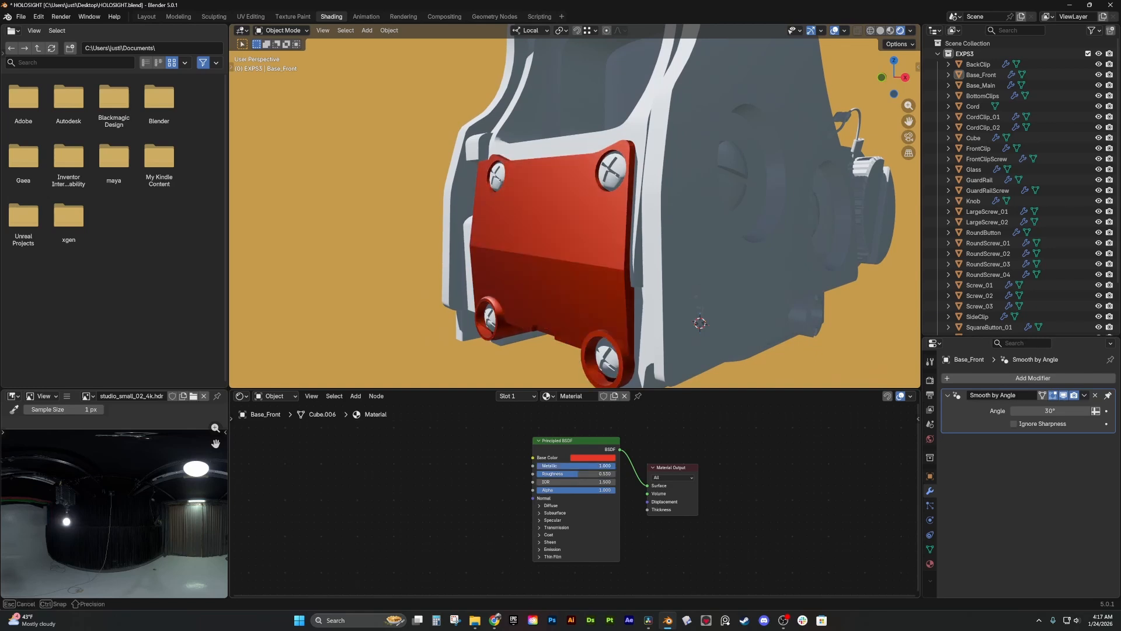
- Change the metallic material's base color to a bright gold, about #FFBF4C
{"action": "left_click", "coordinate": [593, 457]}
{"action": "left_click_drag", "start_coordinate": [599, 383], "coordinate": [592, 378]}
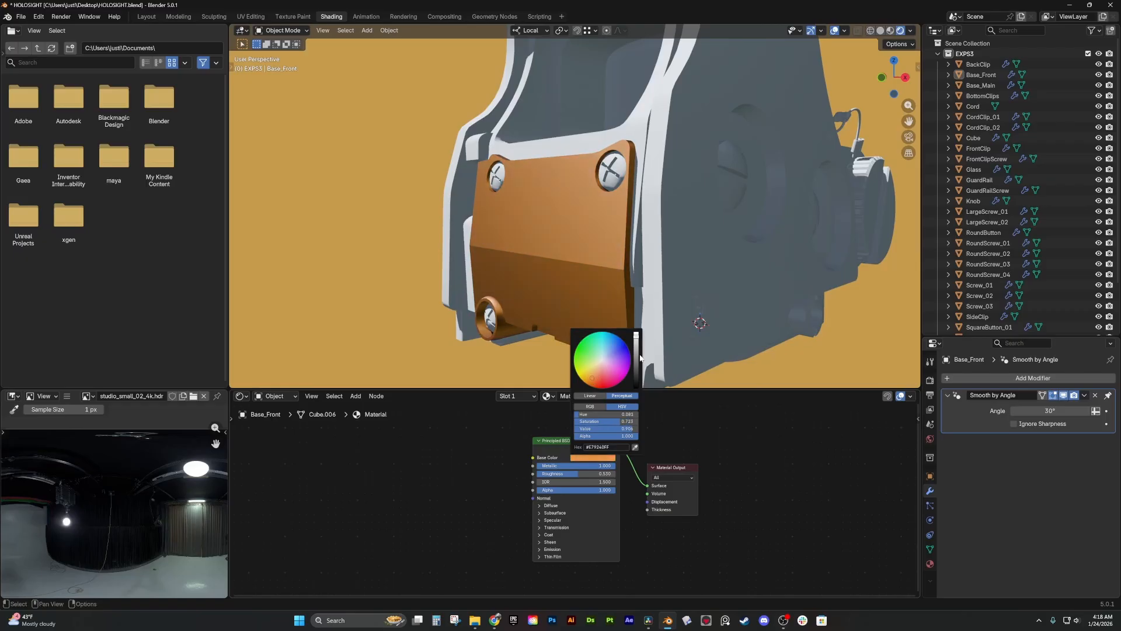
{"action": "left_click_drag", "start_coordinate": [637, 337], "coordinate": [637, 330]}
{"action": "left_click_drag", "start_coordinate": [592, 377], "coordinate": [590, 375]}
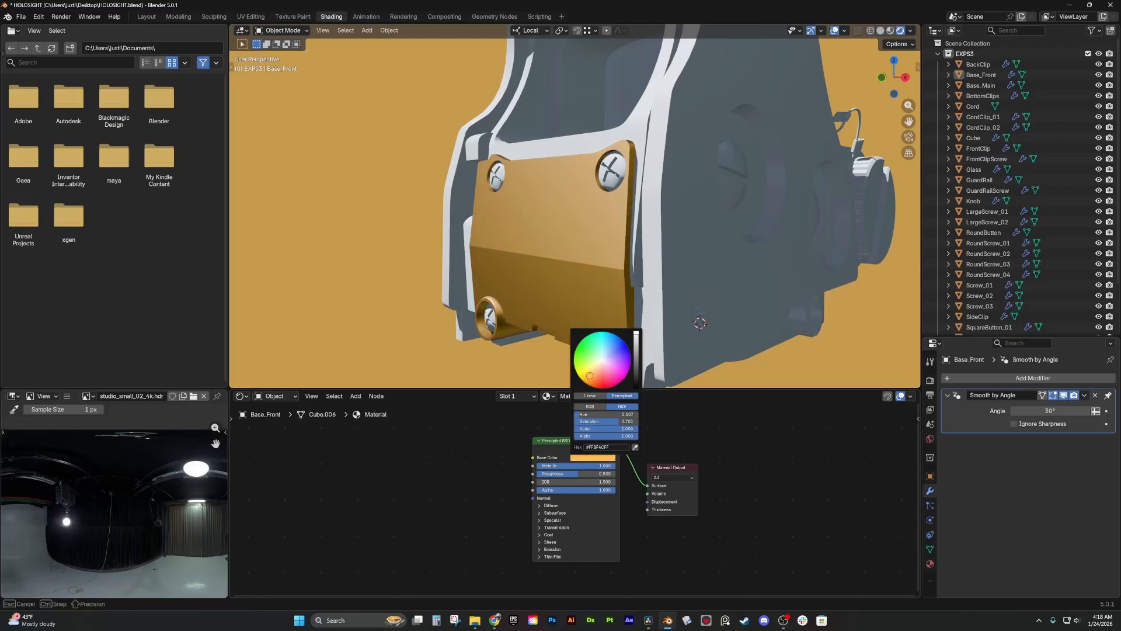
- Desaturate the world background color to a pale beige and return to the object's material nodes
{"action": "left_click", "coordinate": [274, 395]}
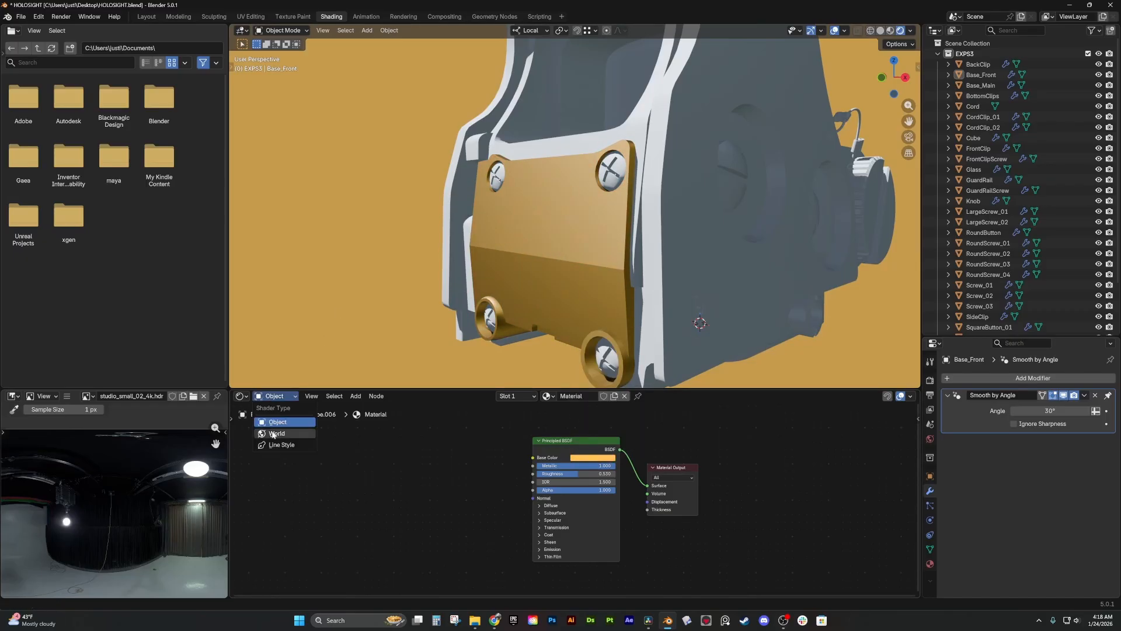
{"action": "left_click", "coordinate": [274, 422]}
{"action": "left_click", "coordinate": [699, 438]}
{"action": "left_click", "coordinate": [713, 347]}
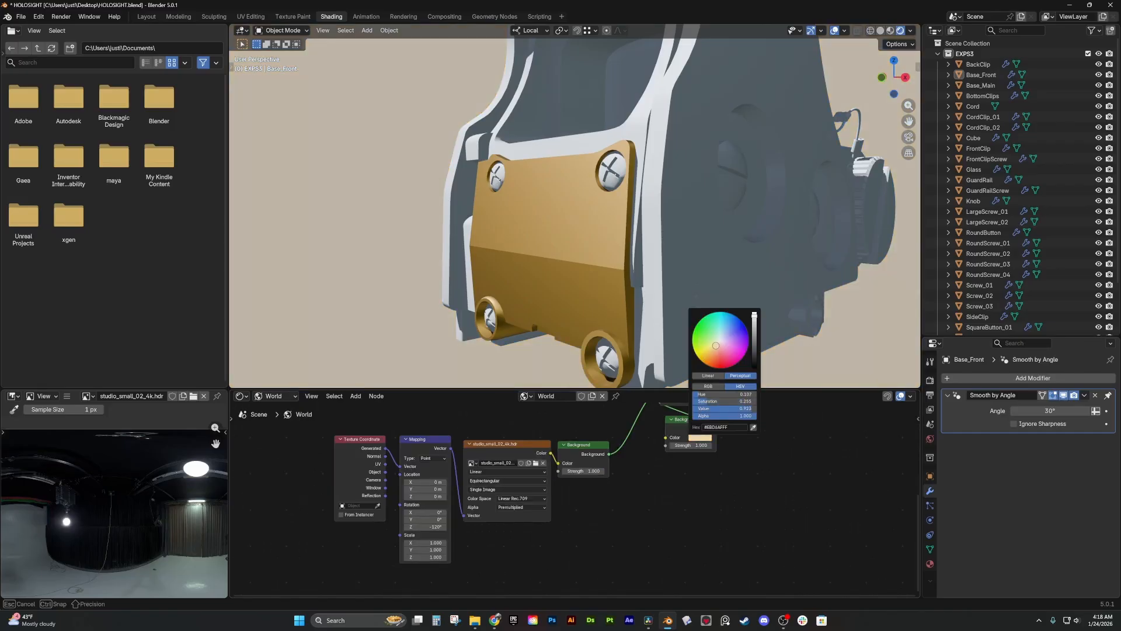
{"action": "left_click", "coordinate": [275, 396]}
{"action": "left_click", "coordinate": [277, 422]}
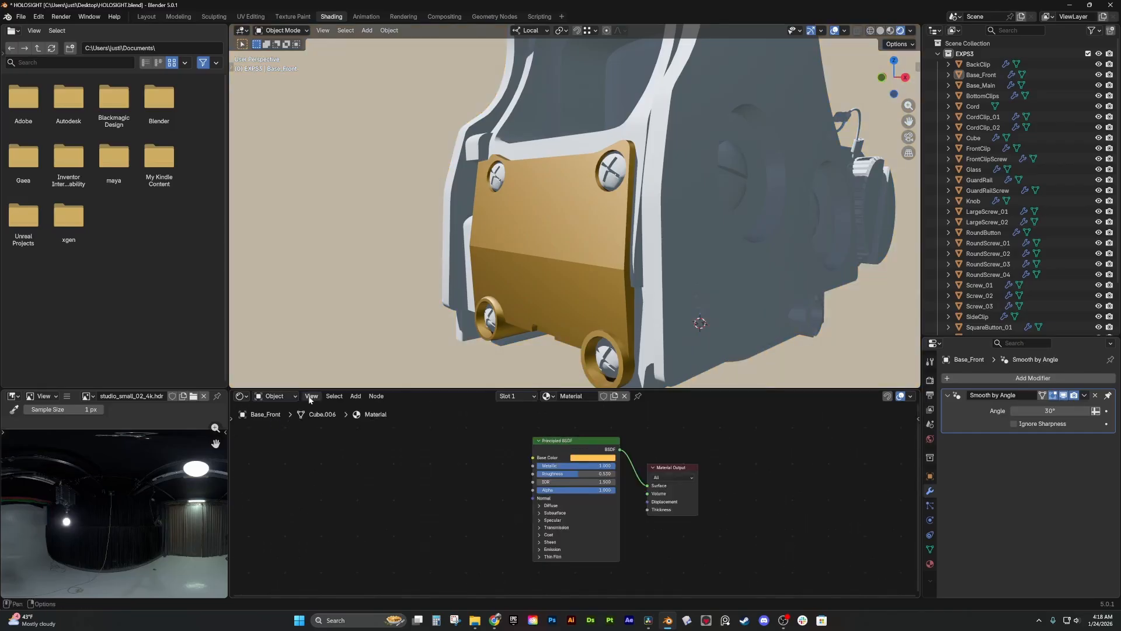
- Link the front plate's gold material to all the other parts of the sight
{"action": "left_click", "coordinate": [542, 257]}
{"action": "scroll", "coordinate": [543, 255], "scroll_direction": "down", "scroll_amount": 5}
{"action": "middle_click_drag", "start_coordinate": [449, 284], "coordinate": [465, 294]}
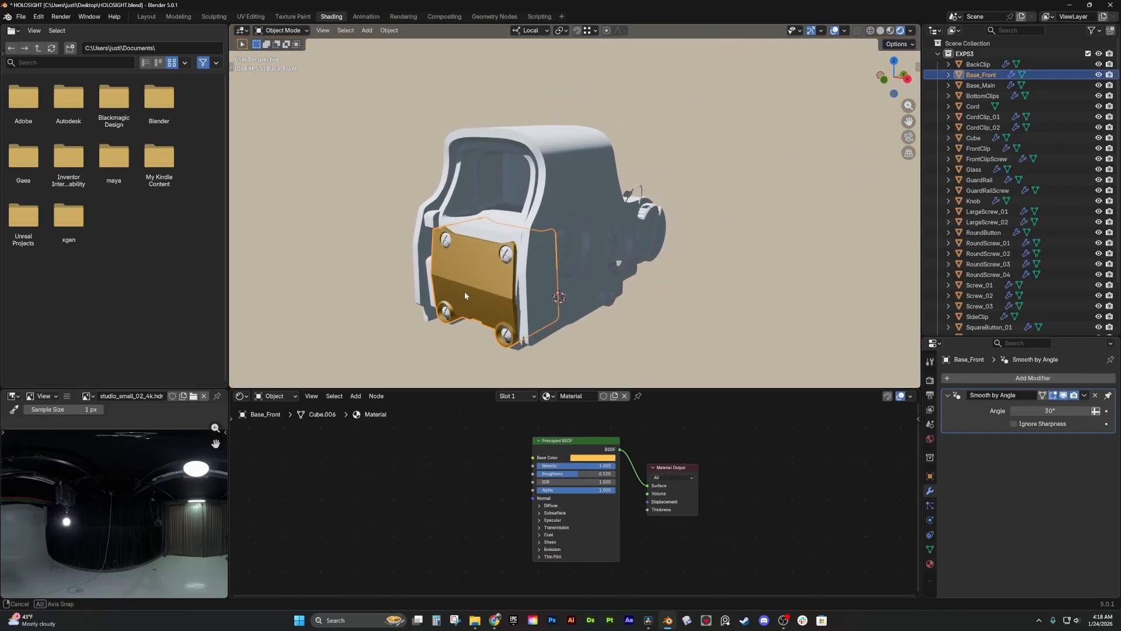
{"action": "key", "text": "a"}
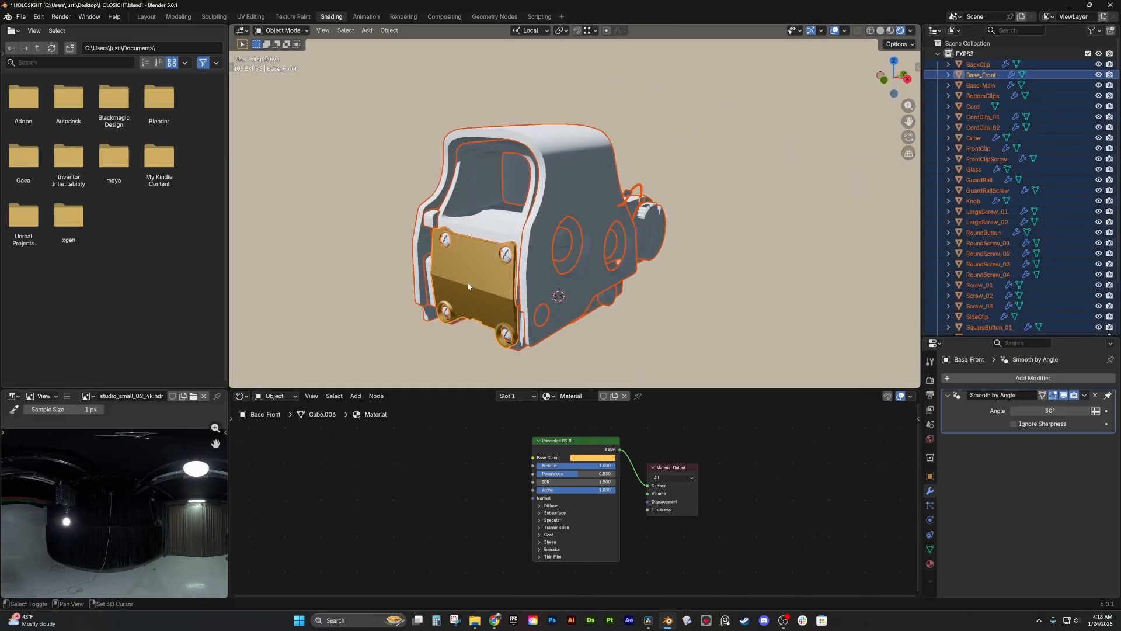
{"action": "middle_click_drag", "start_coordinate": [466, 294], "coordinate": [469, 299]}
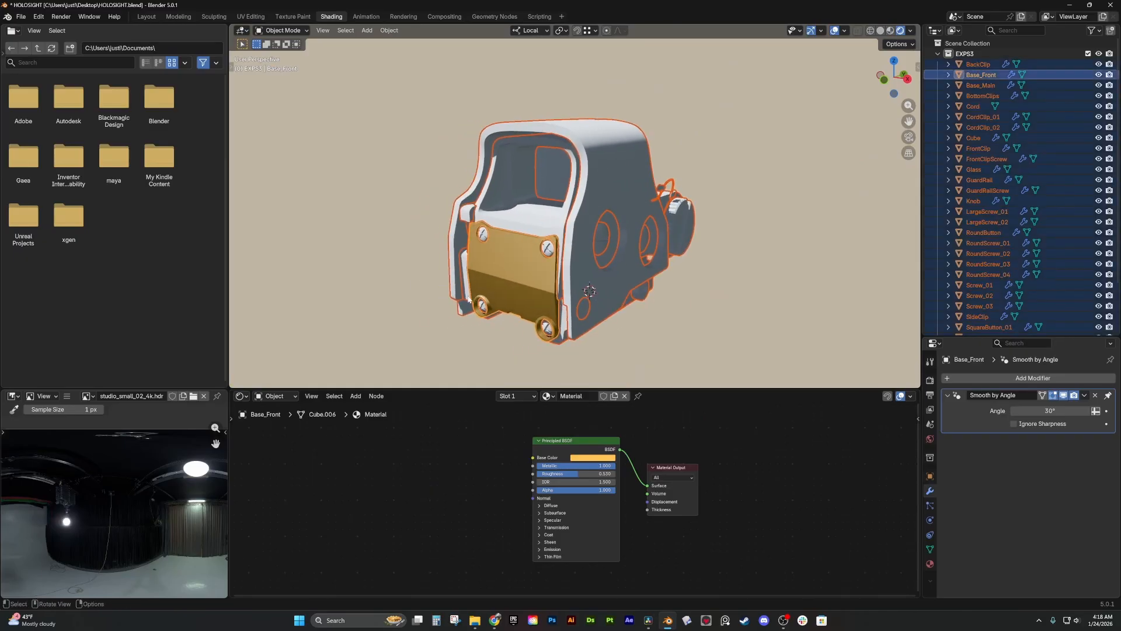
{"action": "key", "text": "ctrl+l"}
{"action": "mouse_move", "coordinate": [469, 299]}
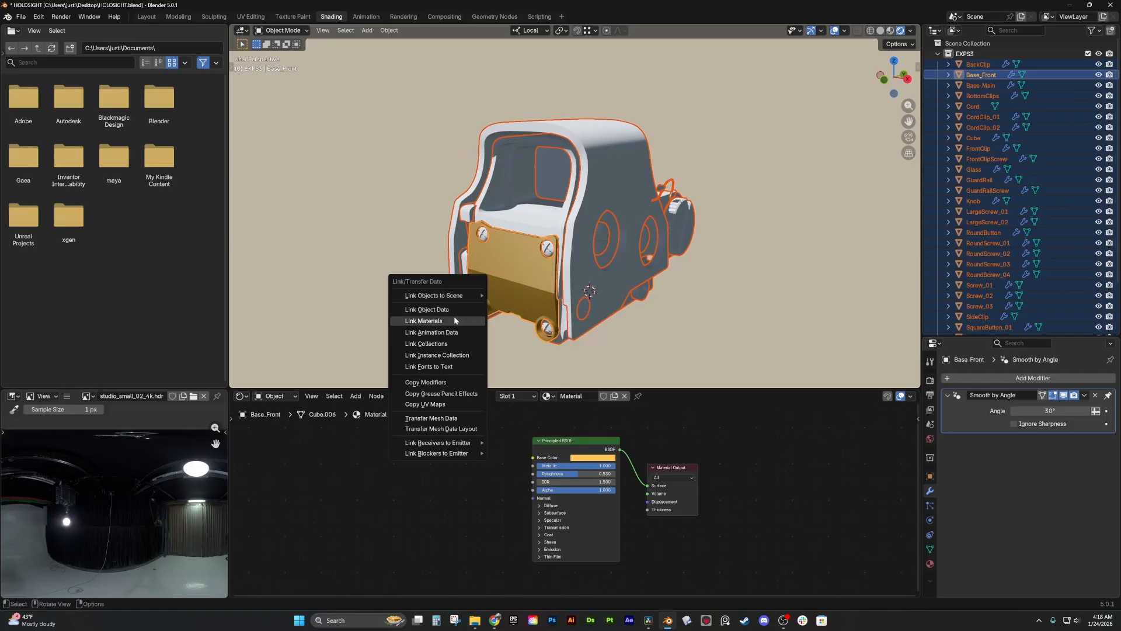
{"action": "left_click", "coordinate": [455, 320]}
{"action": "left_click", "coordinate": [460, 323]}
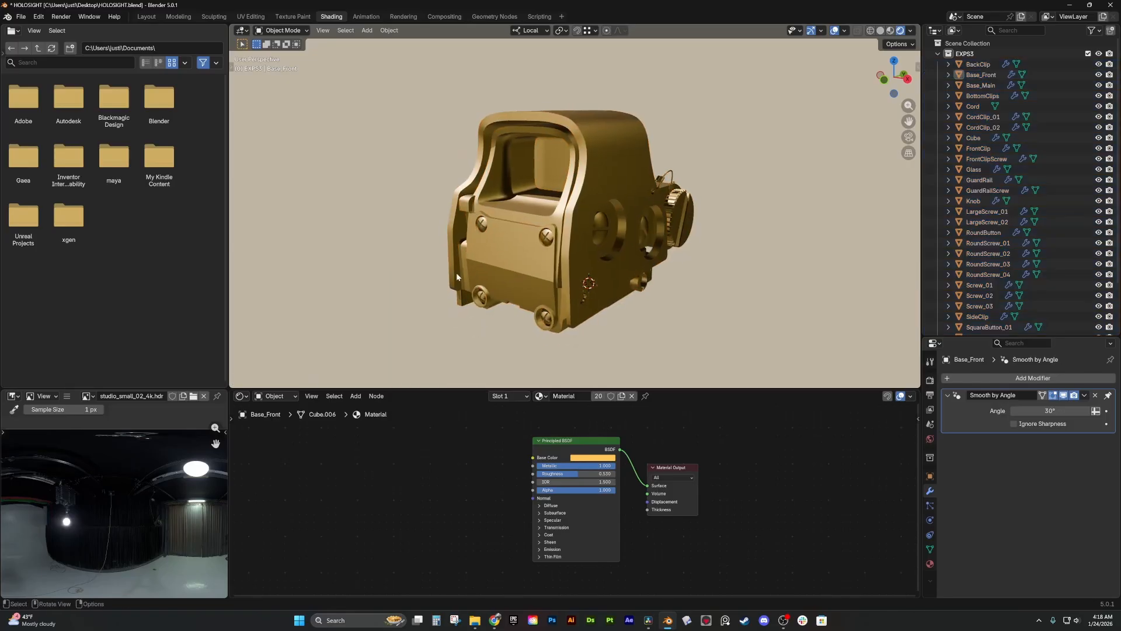
- Make an independent duplicate of RoundScrew_03 beside the sight and delete it
{"action": "scroll", "coordinate": [456, 273], "scroll_direction": "up", "scroll_amount": 1}
{"action": "scroll", "coordinate": [457, 272], "scroll_direction": "up", "scroll_amount": 1}
{"action": "left_click", "coordinate": [463, 232]}
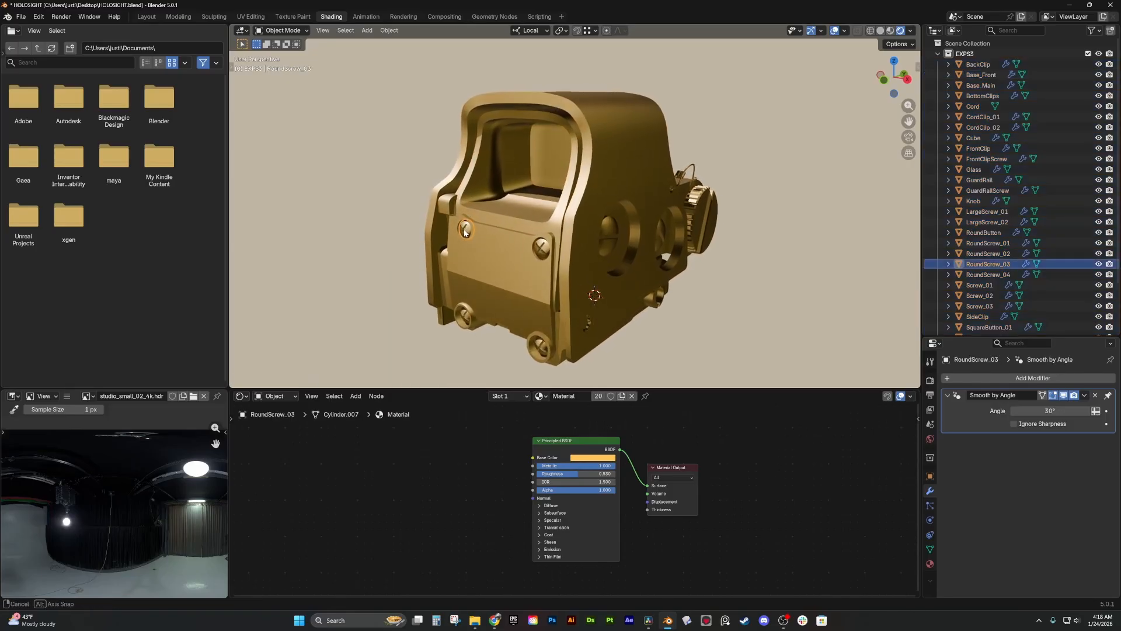
{"action": "key", "text": "shift+d"}
{"action": "left_click", "coordinate": [371, 212]}
{"action": "key", "text": "x"}
{"action": "key", "text": "d"}
- Make a linked duplicate of RoundScrew_03 beside the sight and delete it
{"action": "left_click", "coordinate": [466, 237]}
{"action": "key", "text": "alt+d"}
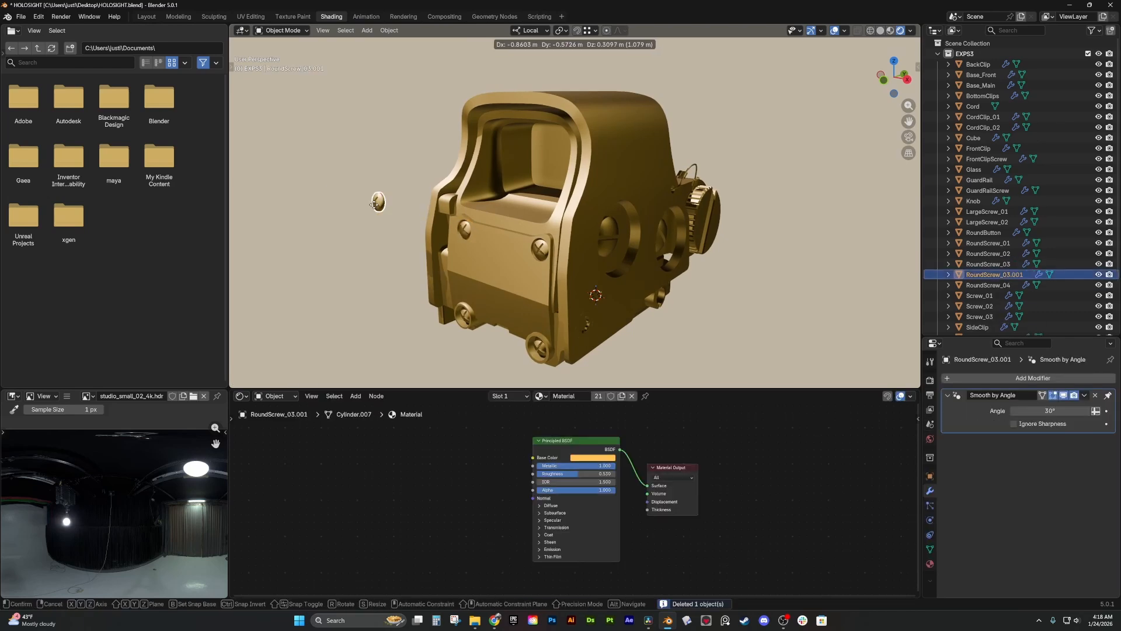
{"action": "left_click", "coordinate": [454, 234]}
{"action": "key", "text": "x"}
- Duplicate RoundScrew_03 with its own mesh data and place the copy beside the sight
{"action": "left_click", "coordinate": [465, 232]}
{"action": "left_click", "coordinate": [465, 233]}
{"action": "key", "text": "shift+d"}
{"action": "left_click", "coordinate": [378, 211]}
- Test moving the original round screw's mesh in Edit Mode, undo the move, and return to Object Mode
{"action": "left_click", "coordinate": [465, 232]}
{"action": "key", "text": "Tab"}
{"action": "key", "text": "g"}
{"action": "left_click", "coordinate": [467, 228]}
{"action": "key", "text": "ctrl+z"}
{"action": "key", "text": "ctrl+z"}
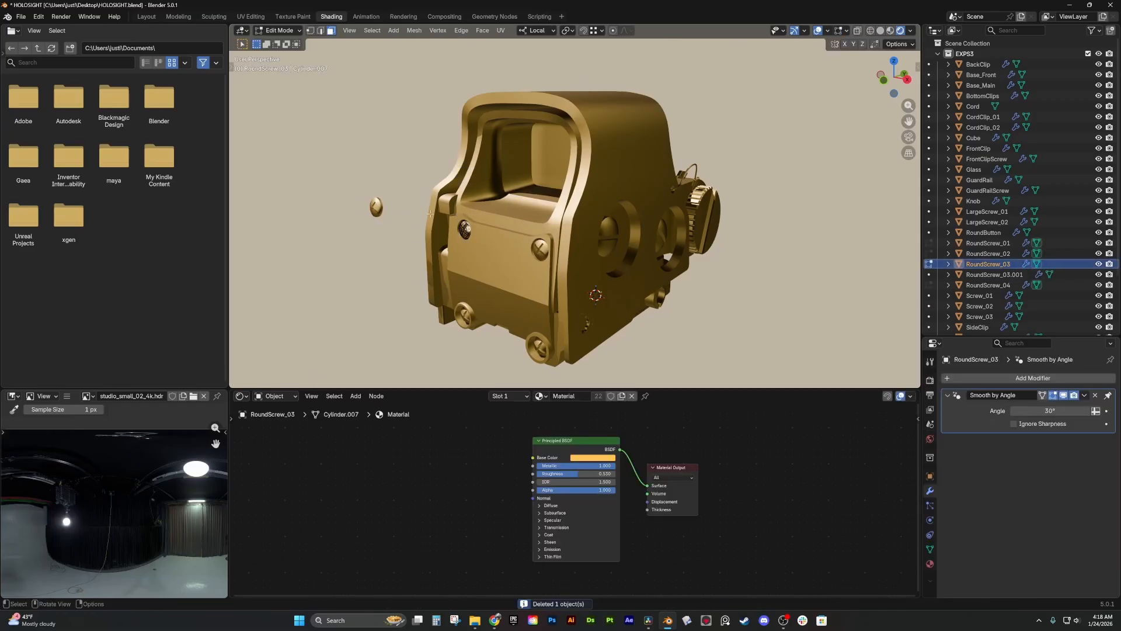
{"action": "key", "text": "Tab"}
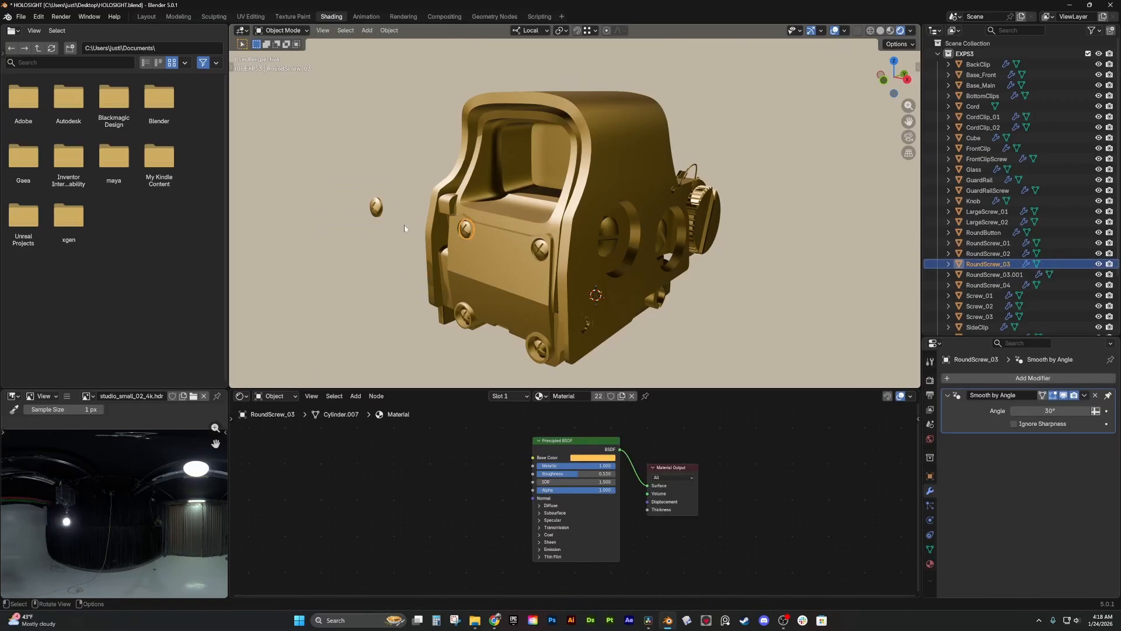
- Link RoundScrew_03's object data to the duplicated screw beside the sight
{"action": "left_click", "coordinate": [404, 228]}
{"action": "left_click", "coordinate": [463, 233]}
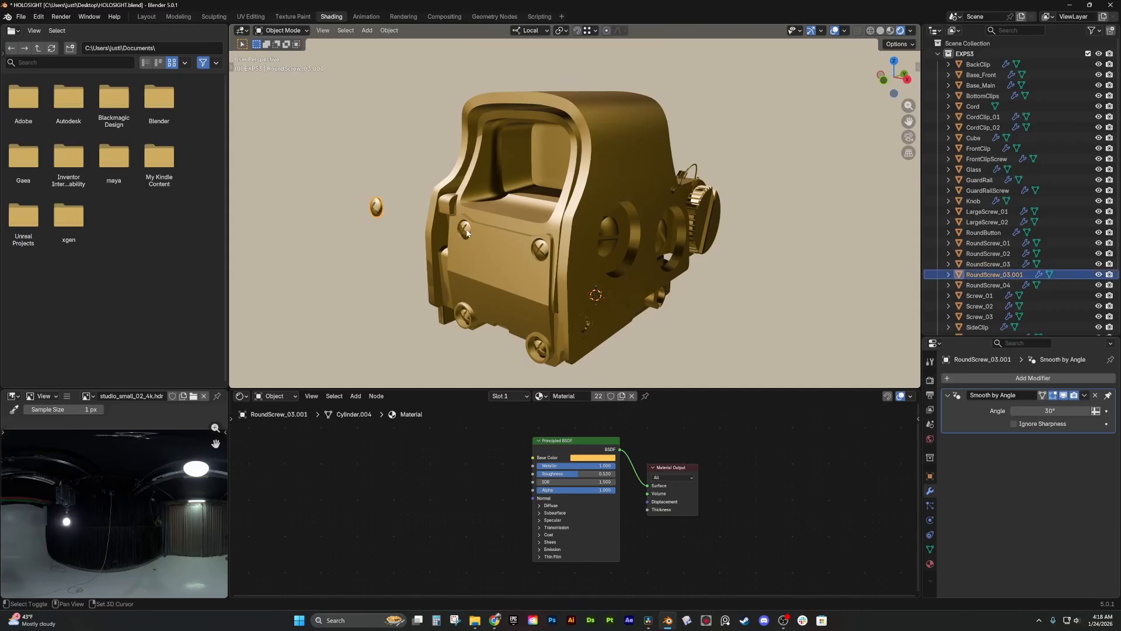
{"action": "left_click", "coordinate": [467, 233], "text": "shift"}
{"action": "key", "text": "ctrl+l"}
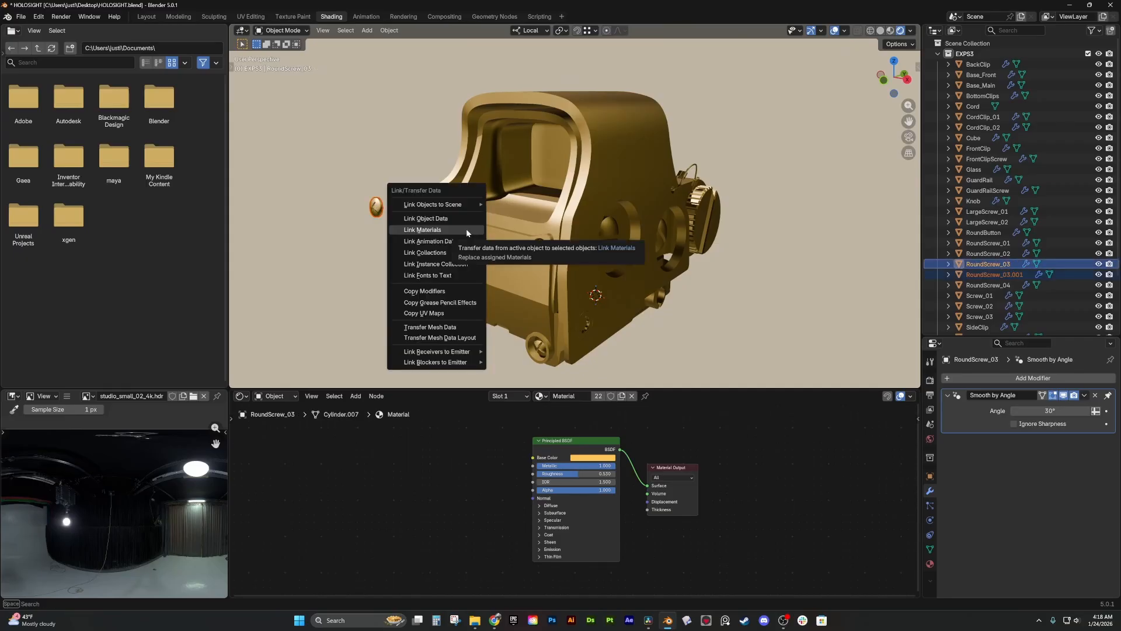
{"action": "left_click", "coordinate": [468, 222]}
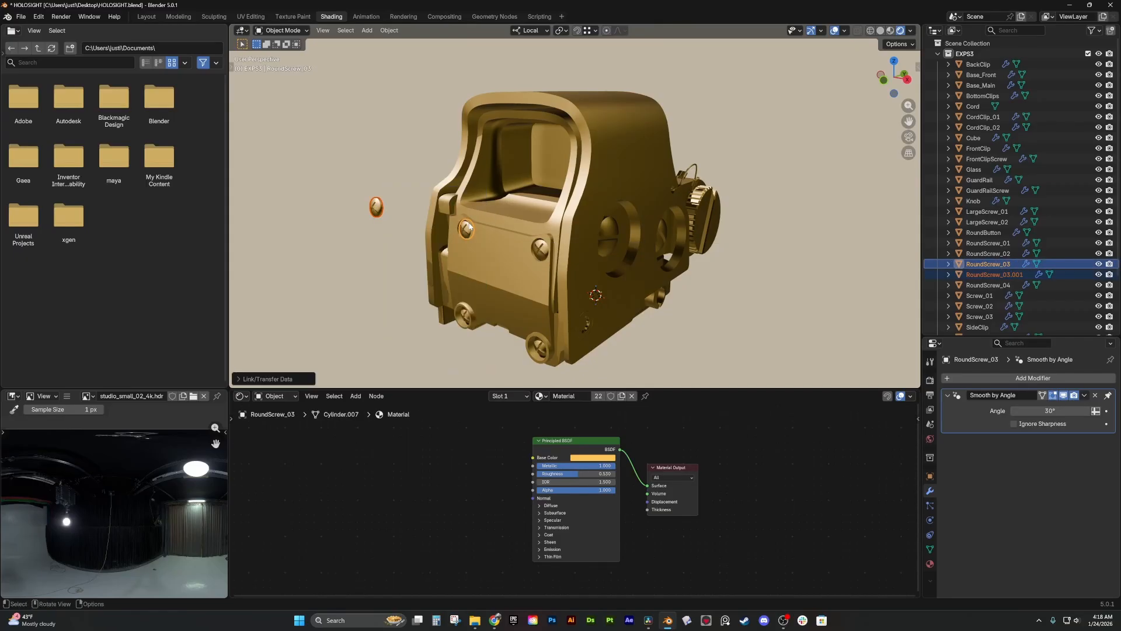
- Test moving the screws' shared mesh in Edit Mode, then delete the duplicate screw in Object Mode
{"action": "left_click", "coordinate": [467, 232]}
{"action": "key", "text": "Tab"}
{"action": "key", "text": "g"}
{"action": "left_click", "coordinate": [458, 219]}
{"action": "middle_click_drag", "start_coordinate": [435, 213], "coordinate": [422, 237]}
{"action": "key", "text": "Tab"}
{"action": "left_click", "coordinate": [366, 219]}
{"action": "key", "text": "Delete"}
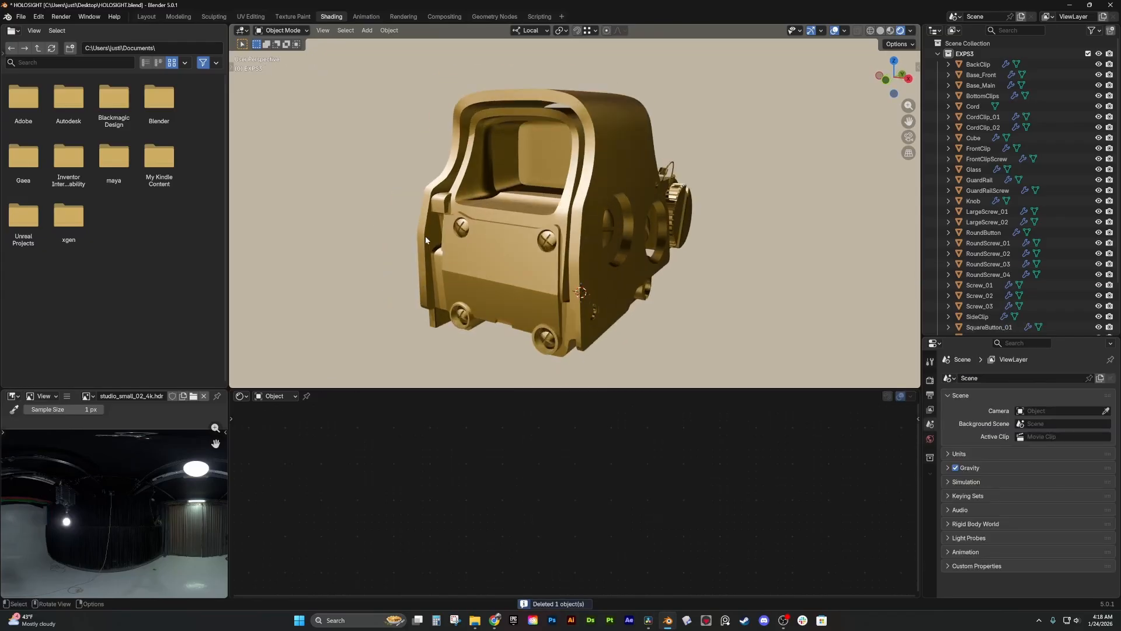
- Select the front plate and reposition its Principled BSDF node slightly higher and closer to the Material Output node
{"action": "left_click", "coordinate": [511, 270]}
{"action": "middle_click_drag", "start_coordinate": [510, 269], "coordinate": [466, 335]}
{"action": "middle_click_drag", "start_coordinate": [469, 335], "coordinate": [469, 322], "text": "shift"}
{"action": "left_click_drag", "start_coordinate": [588, 467], "coordinate": [603, 443]}
{"action": "scroll", "coordinate": [445, 458], "scroll_direction": "up", "scroll_amount": 1}
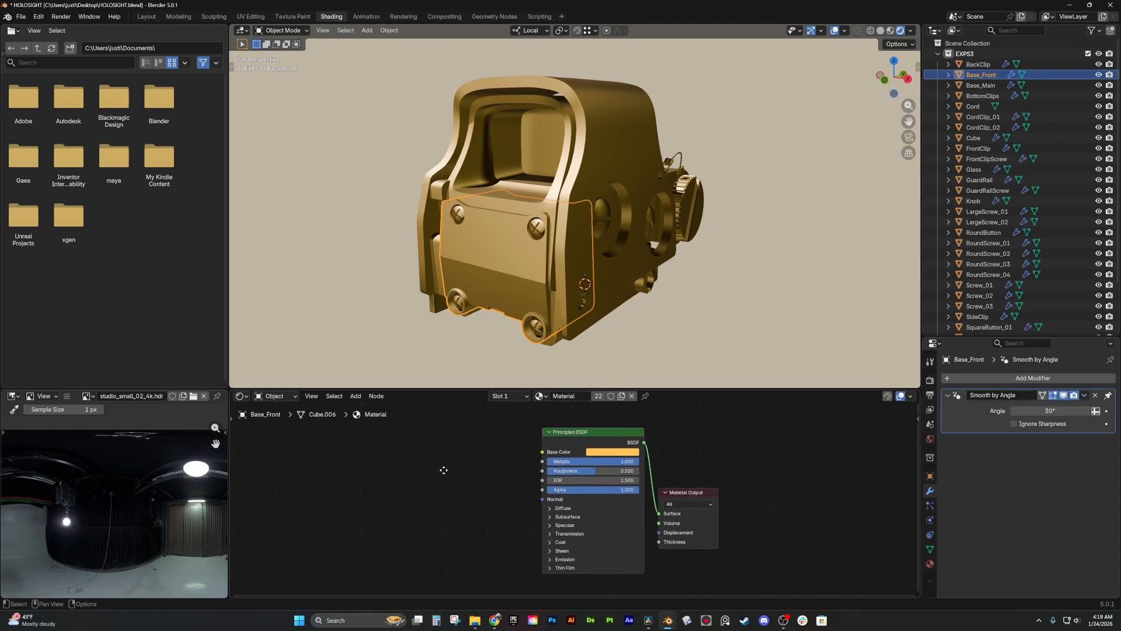
- Examine the hard edges of the gold sight up close around the side recesses and front plate
{"action": "middle_click_drag", "start_coordinate": [530, 223], "coordinate": [545, 193]}
{"action": "scroll", "coordinate": [531, 212], "scroll_direction": "up", "scroll_amount": 2}
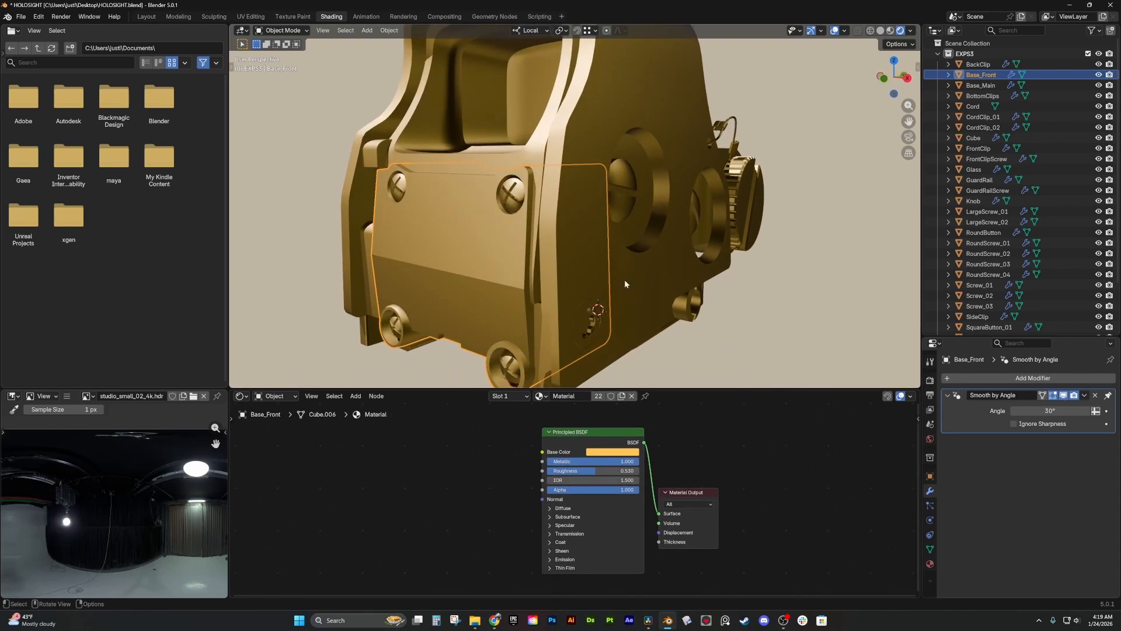
{"action": "scroll", "coordinate": [642, 234], "scroll_direction": "up", "scroll_amount": 5}
{"action": "scroll", "coordinate": [653, 222], "scroll_direction": "up", "scroll_amount": 2}
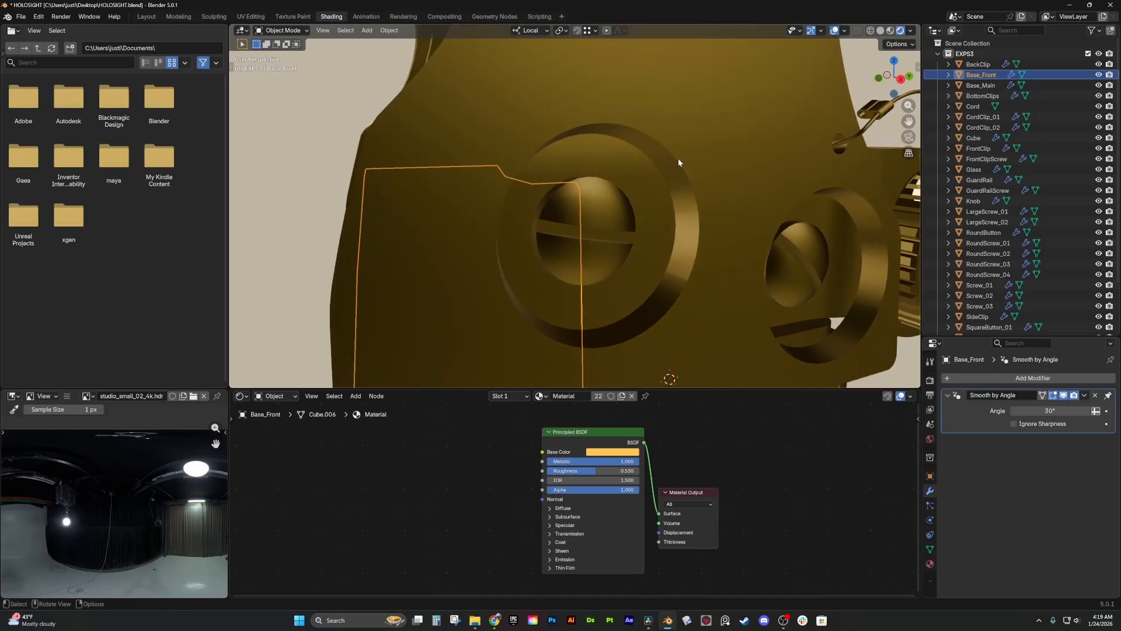
{"action": "scroll", "coordinate": [661, 299], "scroll_direction": "down", "scroll_amount": 8}
{"action": "mouse_move", "coordinate": [634, 309]}
{"action": "middle_mouse_down"}
{"action": "mouse_move", "coordinate": [661, 299]}
{"action": "mouse_move", "coordinate": [646, 303]}
{"action": "mouse_move", "coordinate": [672, 268]}
{"action": "mouse_move", "coordinate": [643, 303]}
{"action": "mouse_move", "coordinate": [552, 296]}
{"action": "mouse_move", "coordinate": [603, 311]}
{"action": "mouse_move", "coordinate": [617, 340]}
{"action": "mouse_move", "coordinate": [625, 307]}
{"action": "middle_mouse_up"}
{"action": "left_click", "coordinate": [677, 342]}
{"action": "scroll", "coordinate": [604, 312], "scroll_direction": "up", "scroll_amount": 1}
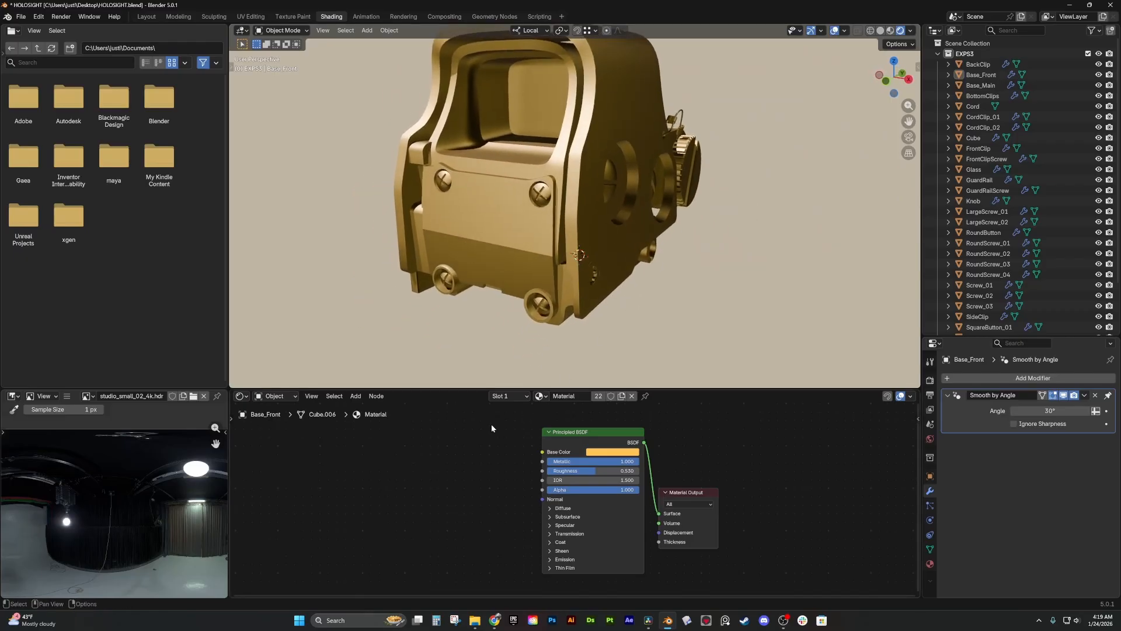
- Add a Bevel node to the material and connect its Normal output to the Principled BSDF's Normal input
{"action": "key", "text": "shift+a"}
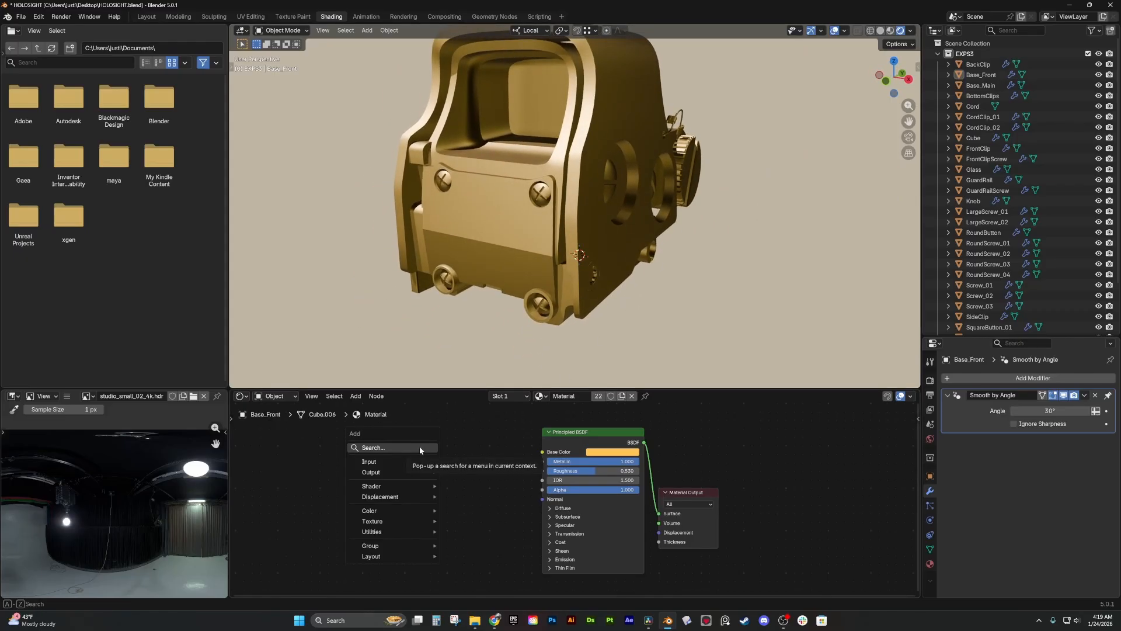
{"action": "type", "text": "bevel"}
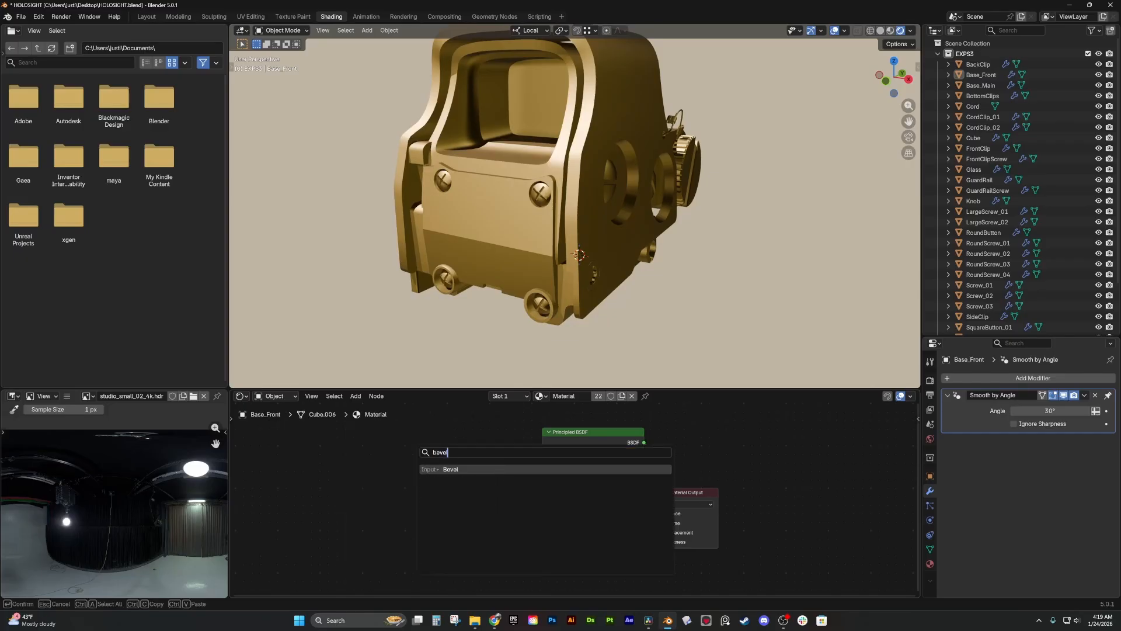
{"action": "key", "text": "Return"}
{"action": "left_click", "coordinate": [398, 476]}
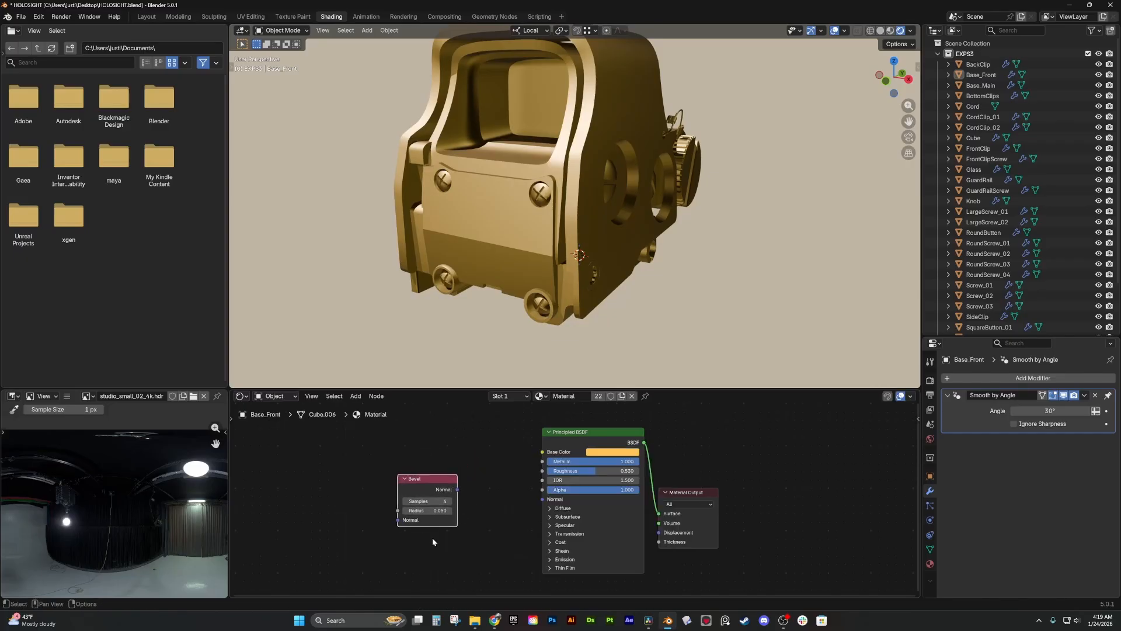
{"action": "left_click_drag", "start_coordinate": [458, 489], "coordinate": [546, 500]}
- Set the Bevel node's Samples to 16
{"action": "left_click", "coordinate": [428, 501]}
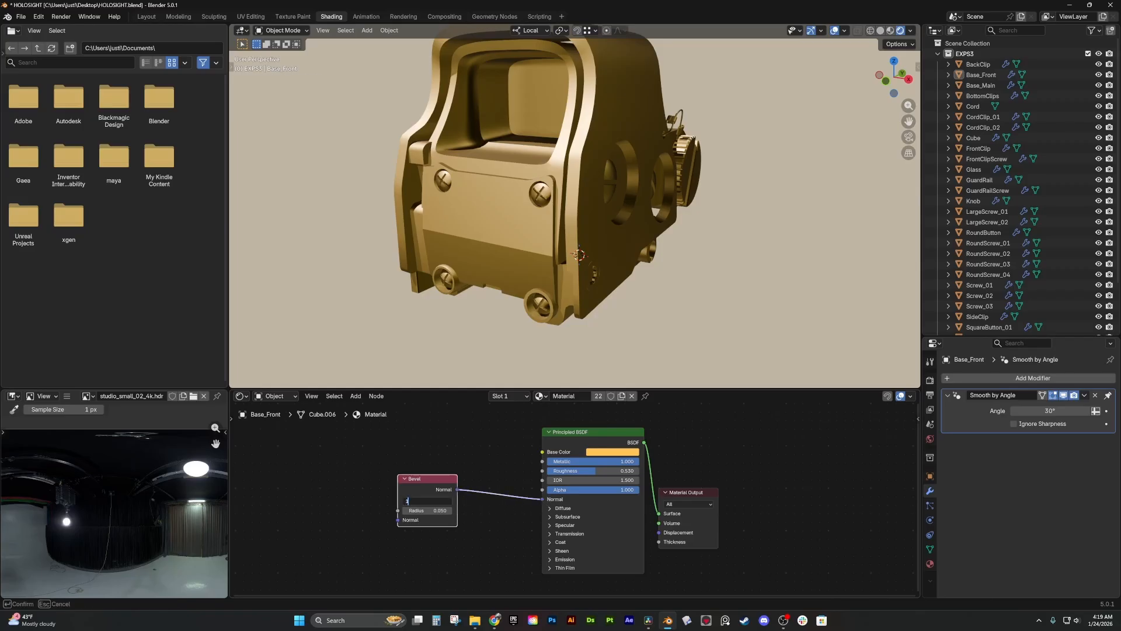
{"action": "type", "text": "16"}
{"action": "key", "text": "Return"}
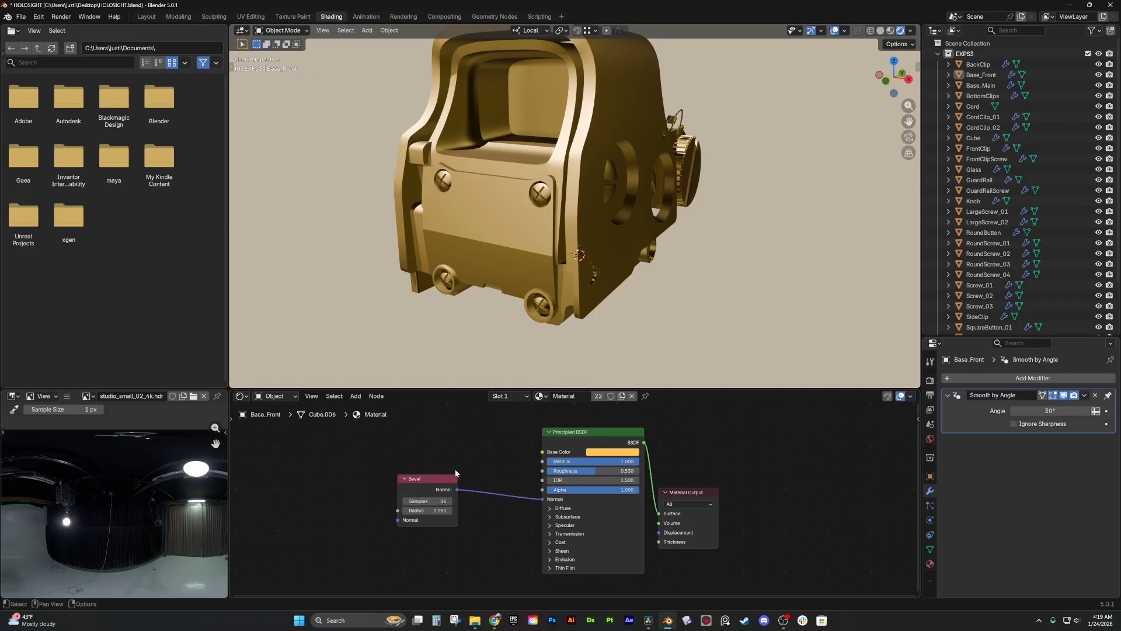
- Open the scene's render settings and select the sight's outer body
{"action": "middle_click_drag", "start_coordinate": [584, 241], "coordinate": [614, 240]}
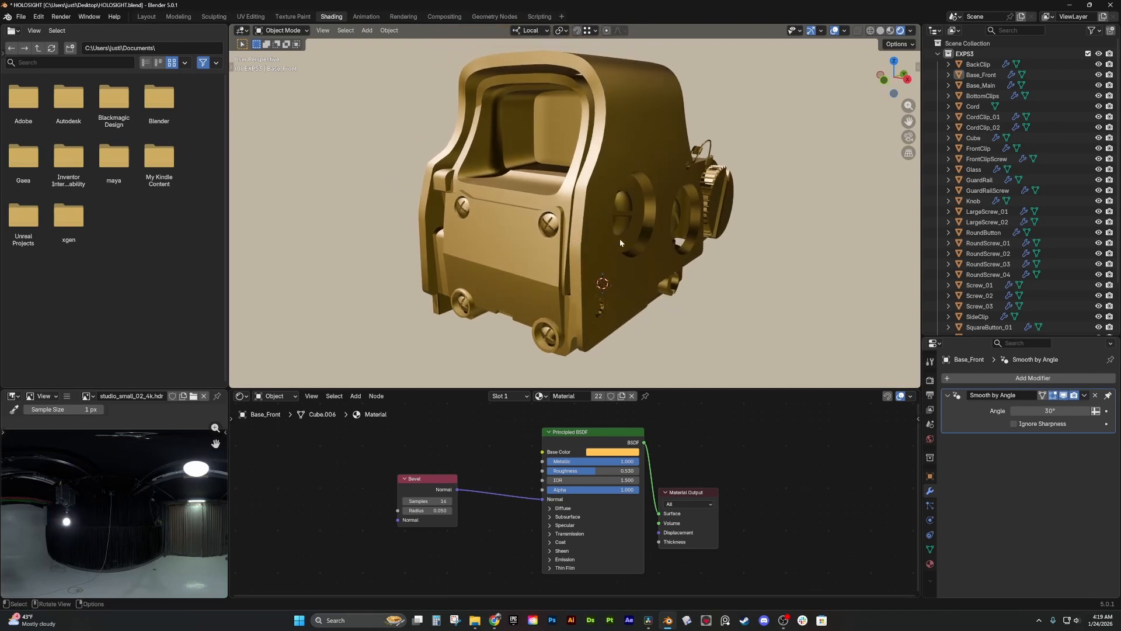
{"action": "left_click", "coordinate": [931, 380]}
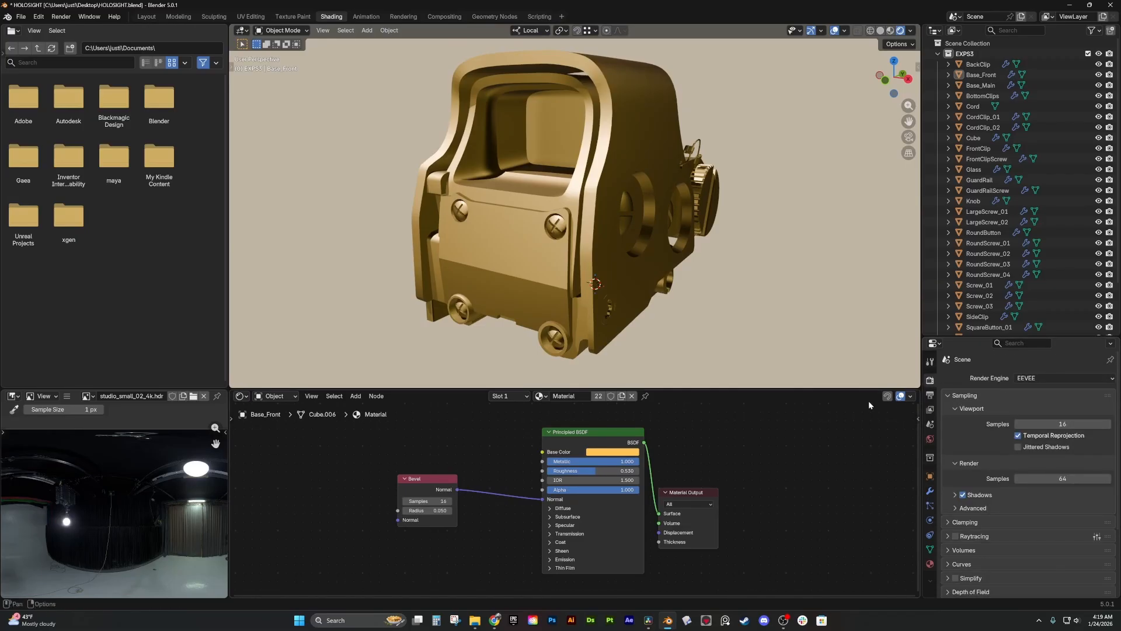
{"action": "scroll", "coordinate": [736, 268], "scroll_direction": "down", "scroll_amount": 4}
{"action": "middle_click_drag", "start_coordinate": [735, 268], "coordinate": [603, 293]}
{"action": "left_click", "coordinate": [604, 293]}
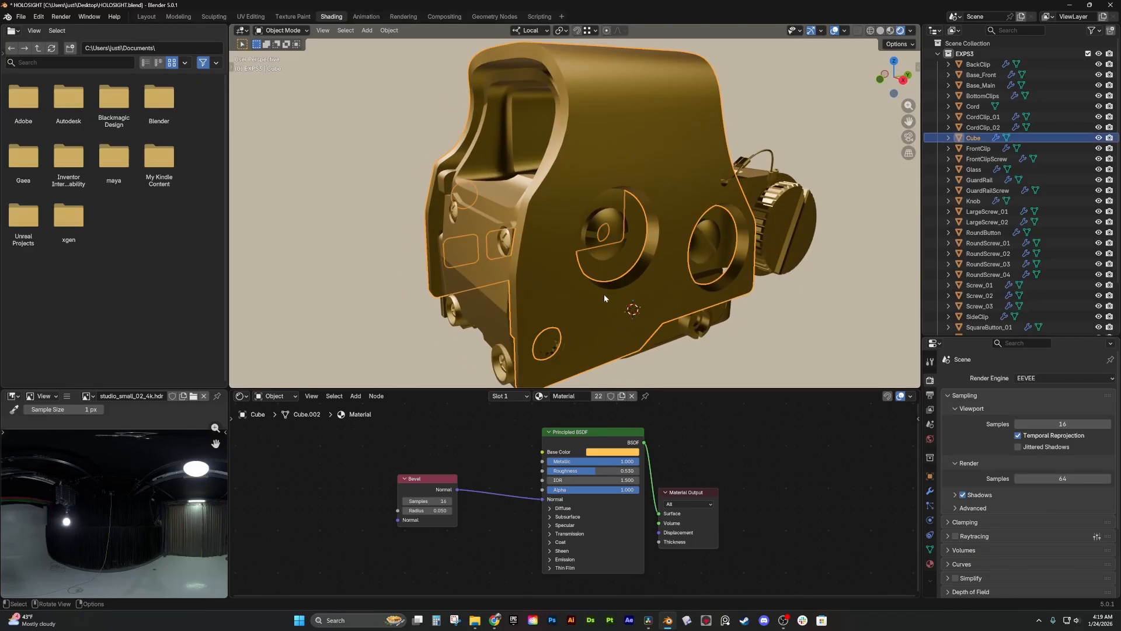
{"action": "key", "text": "Tab"}
{"action": "left_click", "coordinate": [678, 286]}
{"action": "key", "text": "g"}
{"action": "right_click", "coordinate": [713, 239]}
{"action": "middle_click_drag", "start_coordinate": [713, 239], "coordinate": [623, 250]}
{"action": "scroll", "coordinate": [623, 250], "scroll_direction": "up", "scroll_amount": 2}
{"action": "key", "text": "Tab"}
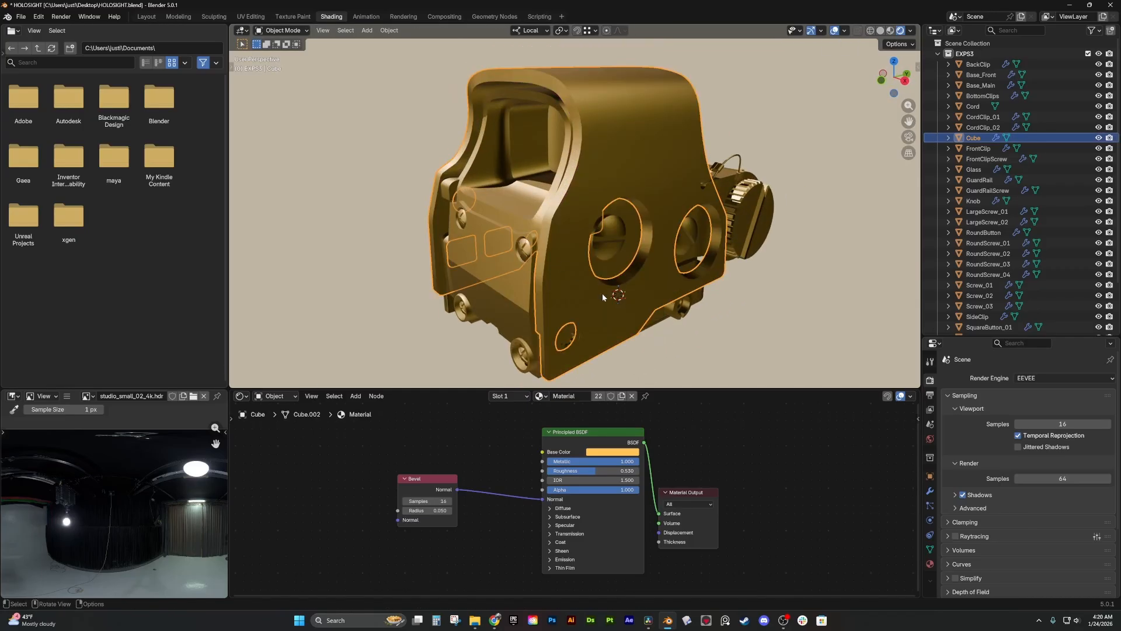
- Set the render engine to Cycles and view the whole sight with the bevel shading
{"action": "left_click", "coordinate": [1035, 379]}
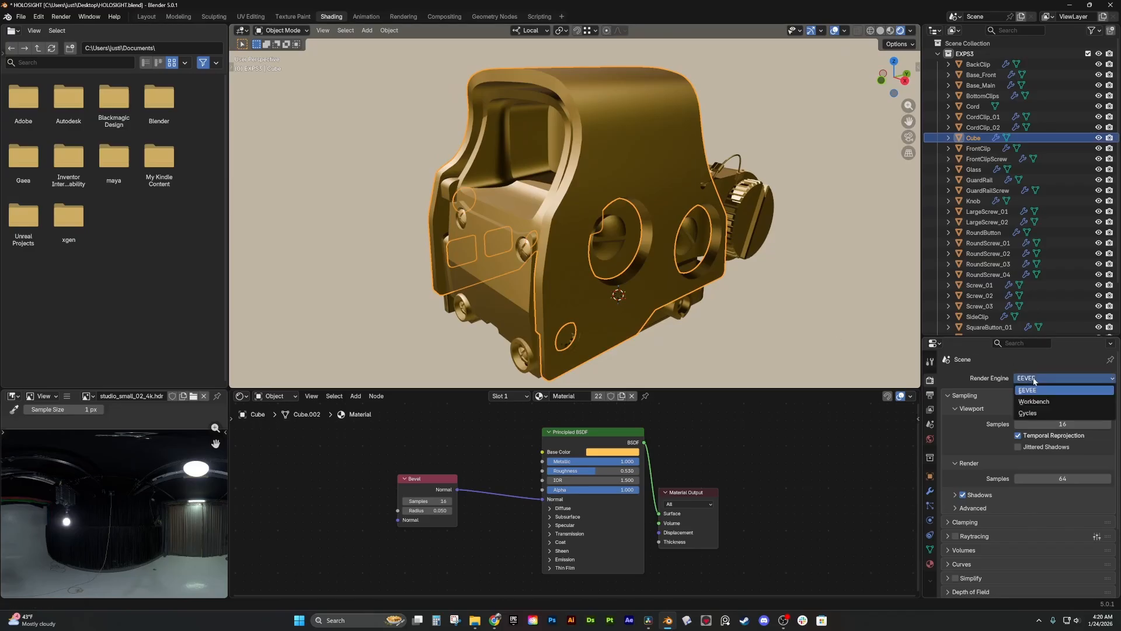
{"action": "left_click", "coordinate": [1036, 412]}
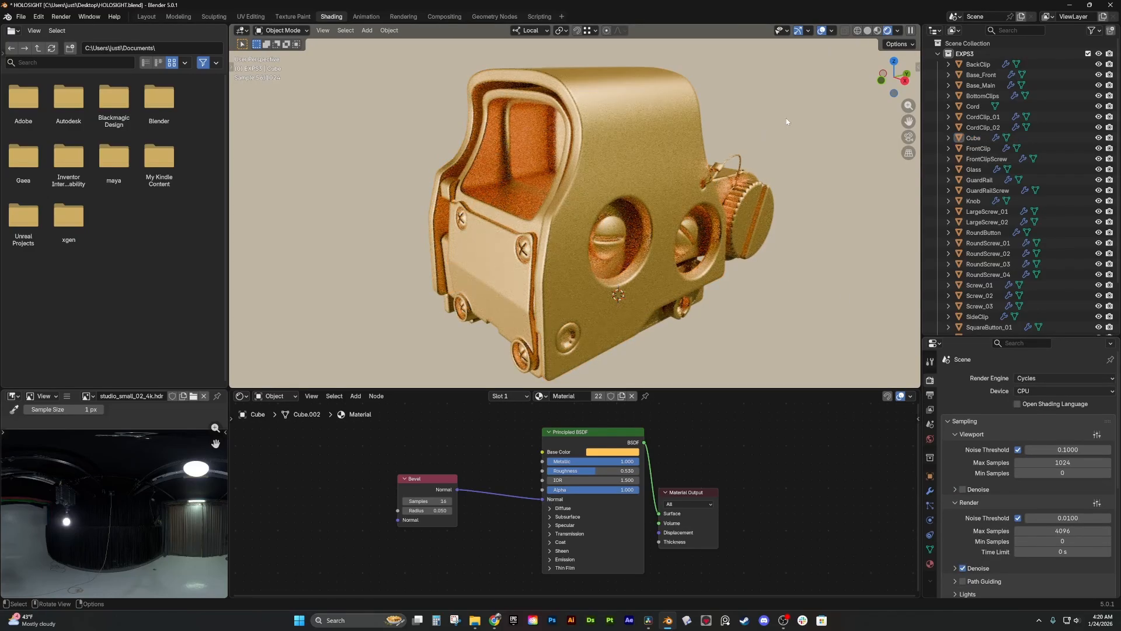
{"action": "scroll", "coordinate": [786, 118], "scroll_direction": "down", "scroll_amount": 1}
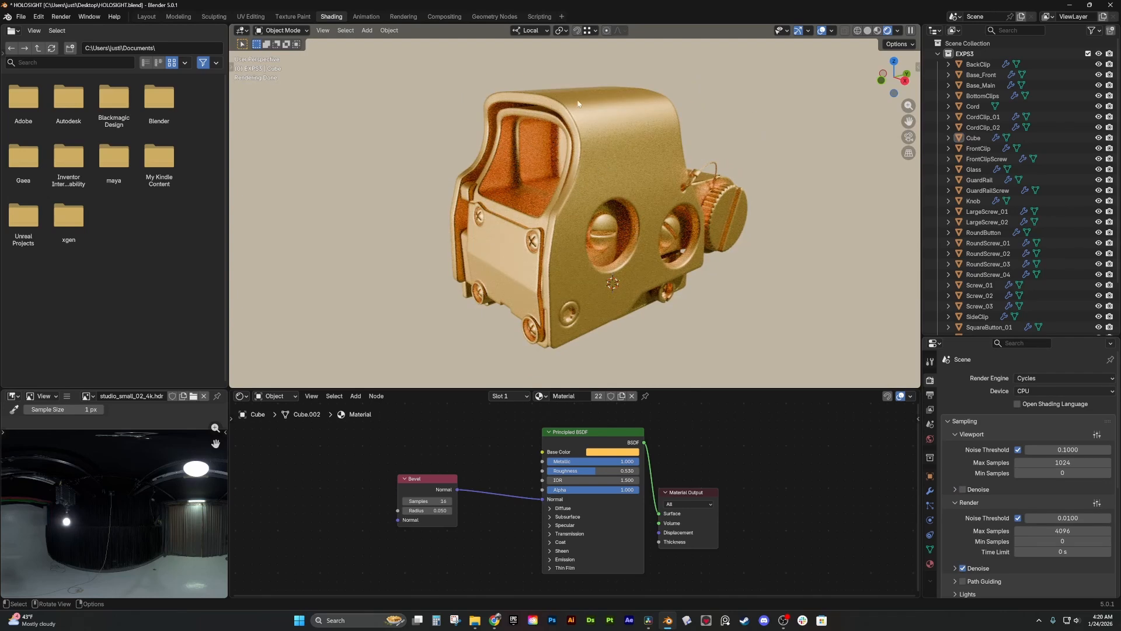
- Disconnect the Bevel node from the Principled BSDF's Normal input and inspect the sight's edges without it
{"action": "left_click_drag", "start_coordinate": [452, 480], "coordinate": [435, 487]}
{"action": "left_click_drag", "start_coordinate": [541, 496], "coordinate": [495, 493]}
{"action": "scroll", "coordinate": [412, 275], "scroll_direction": "up", "scroll_amount": 1}
{"action": "middle_click_drag", "start_coordinate": [410, 273], "coordinate": [494, 279]}
{"action": "scroll", "coordinate": [405, 266], "scroll_direction": "down", "scroll_amount": 1}
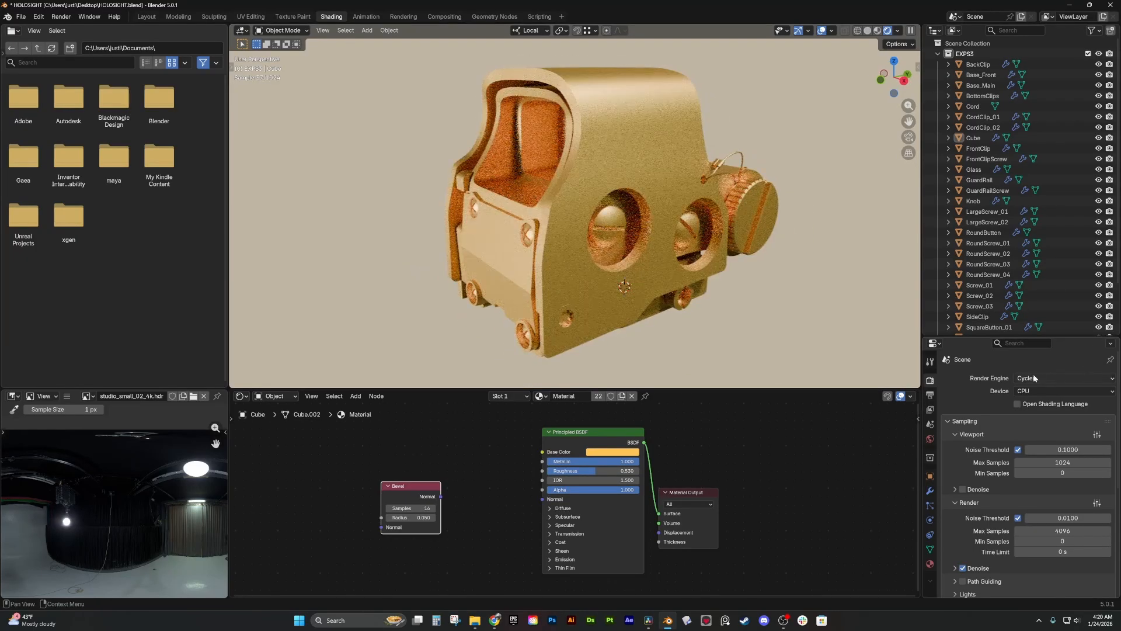
- Set the Cycles rendering device to GPU Compute
{"action": "left_click", "coordinate": [1023, 392]}
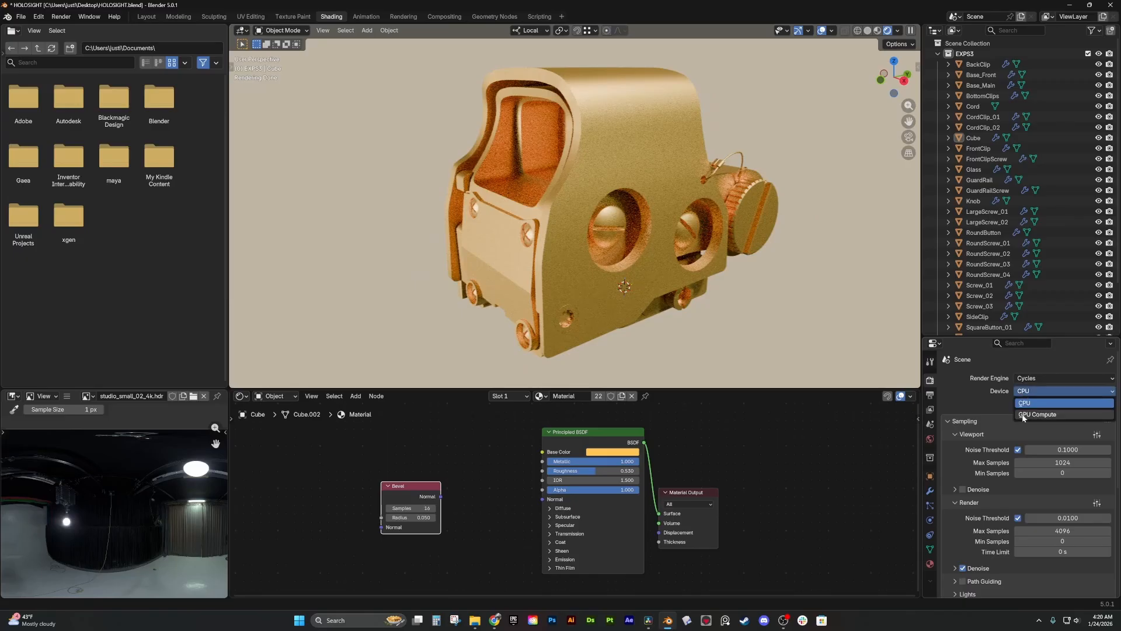
{"action": "left_click", "coordinate": [1023, 415]}
{"action": "middle_click_drag", "start_coordinate": [669, 262], "coordinate": [645, 261]}
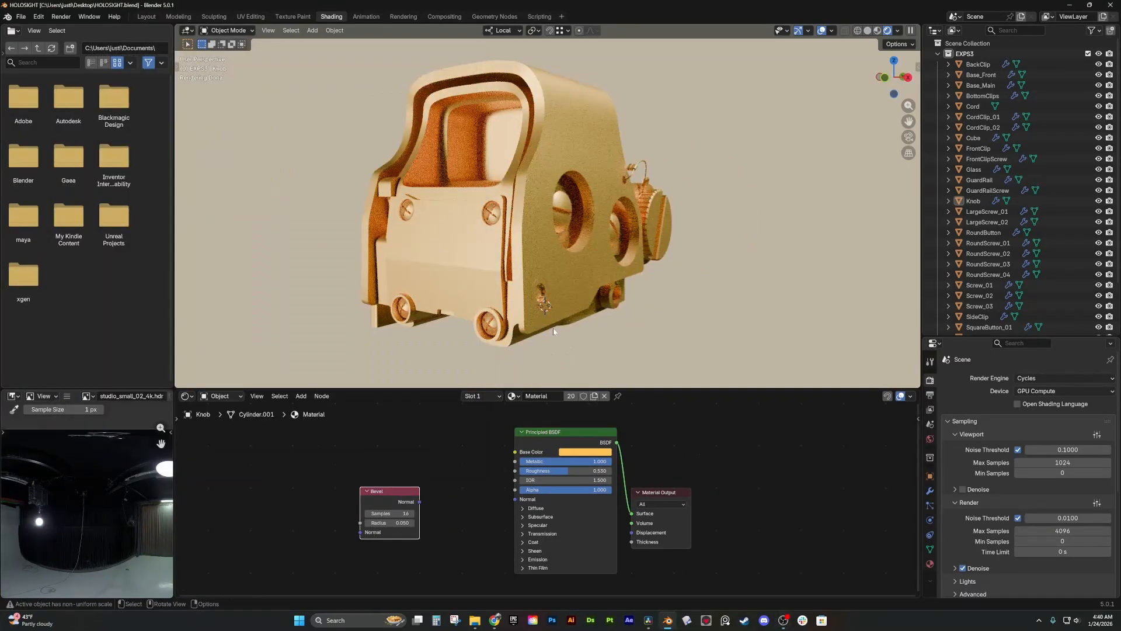
- Connect the Bevel node's Normal output to the Principled BSDF's Normal input again
{"action": "middle_click_drag", "start_coordinate": [553, 331], "coordinate": [526, 344]}
{"action": "left_click_drag", "start_coordinate": [419, 502], "coordinate": [516, 500]}
{"action": "left_click", "coordinate": [461, 530]}
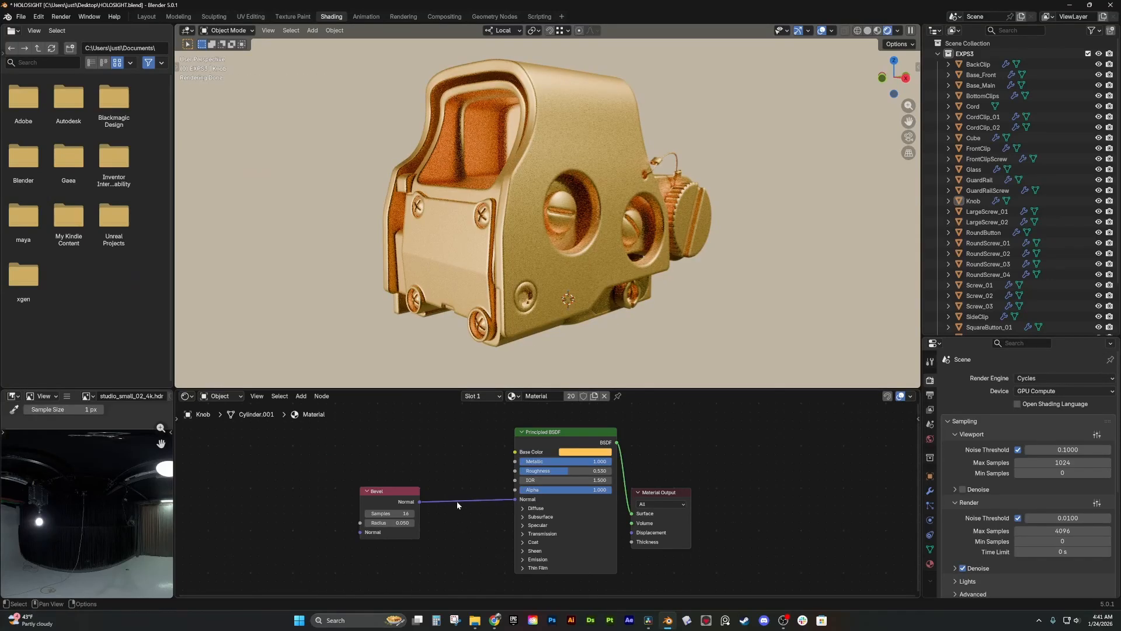
- Rename the shared material as Metal_LargeBevel
{"action": "double_click", "coordinate": [549, 395]}
{"action": "type", "text": "Met"}
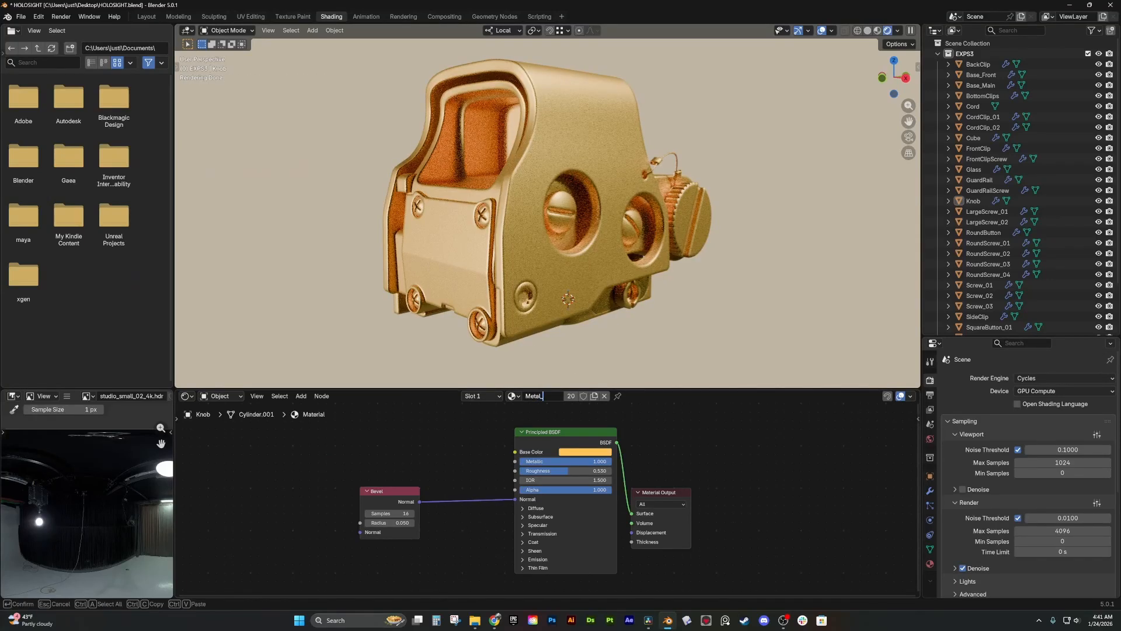
{"action": "type", "text": "al_LargeBevel"}
{"action": "key", "text": "Return"}
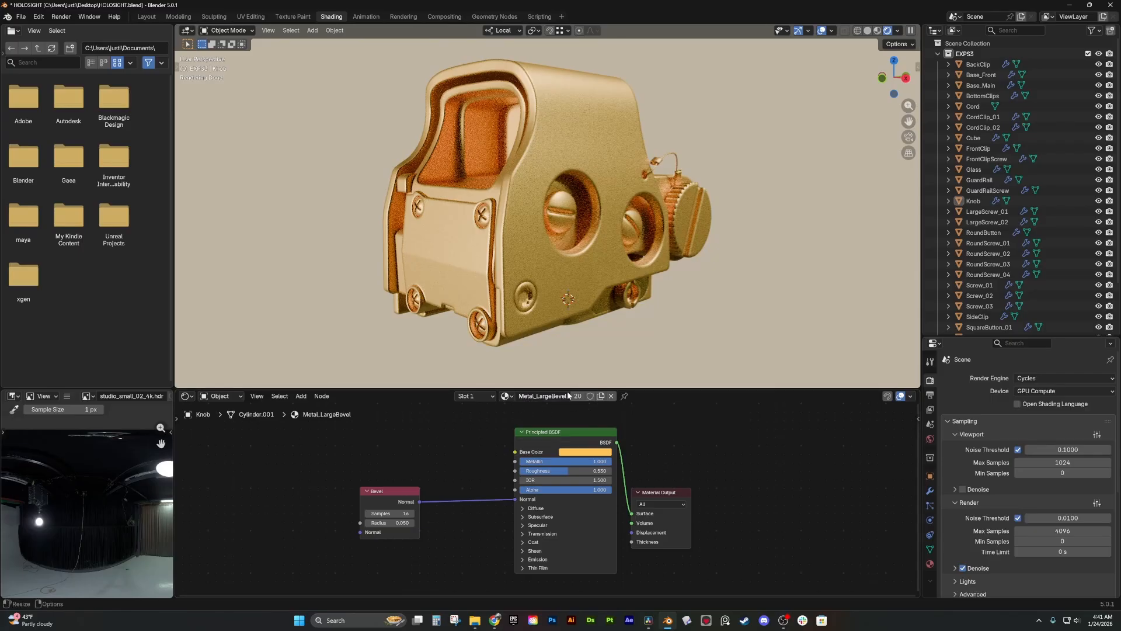
{"action": "left_click", "coordinate": [380, 495]}
{"action": "left_click", "coordinate": [435, 471]}
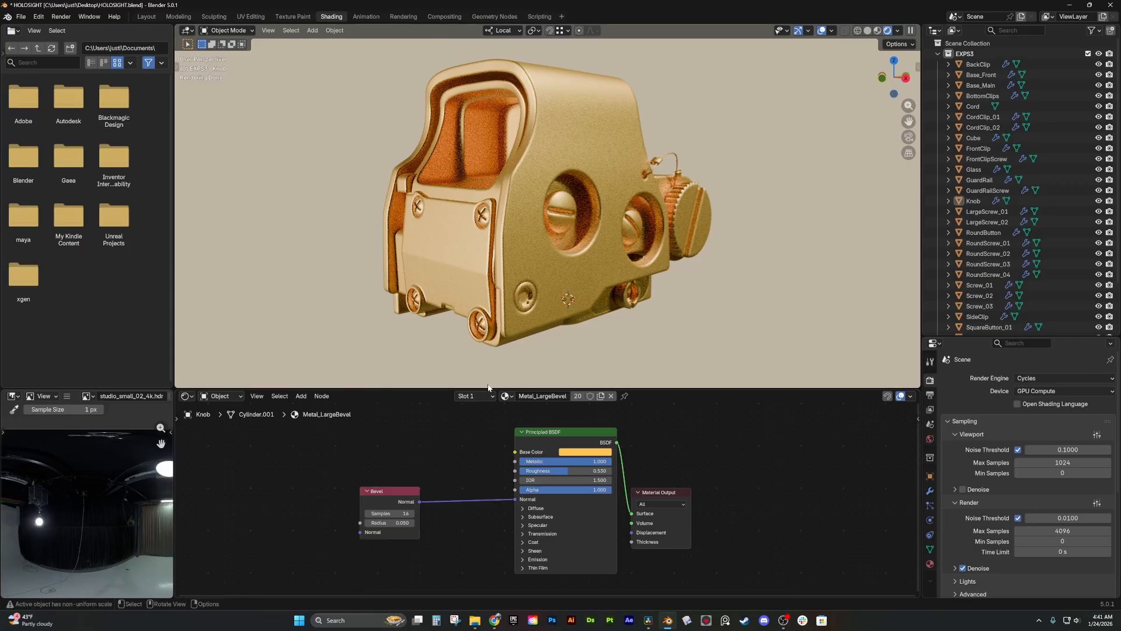
- Duplicate the material on RoundScrew_04 as a separate copy and name it Metal_SmallMetal
{"action": "left_click", "coordinate": [484, 217]}
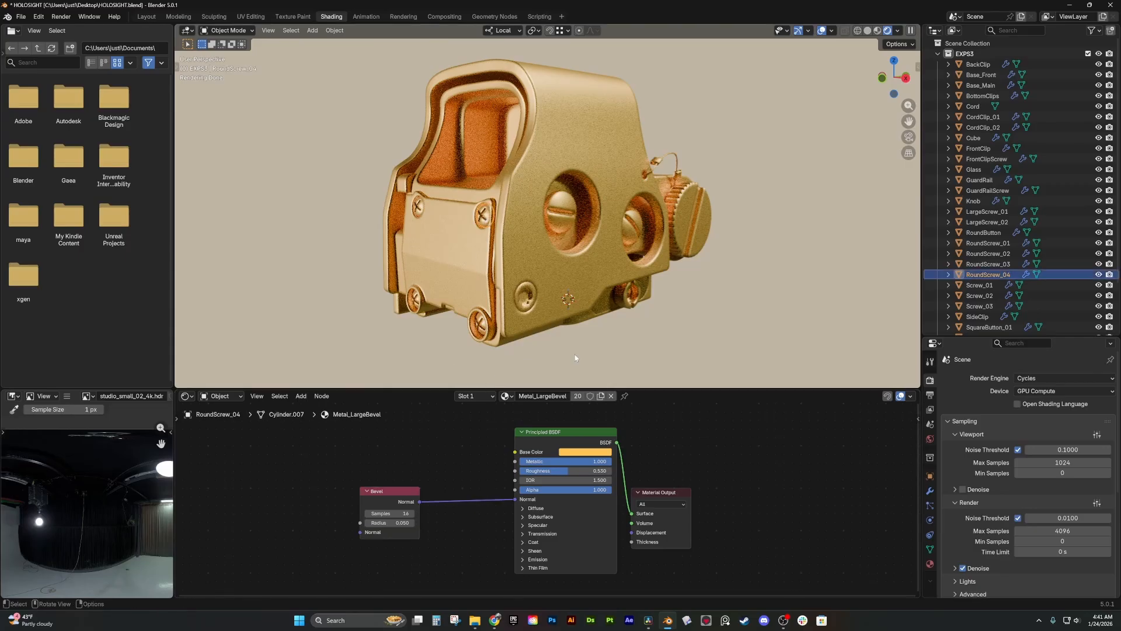
{"action": "left_click", "coordinate": [603, 399]}
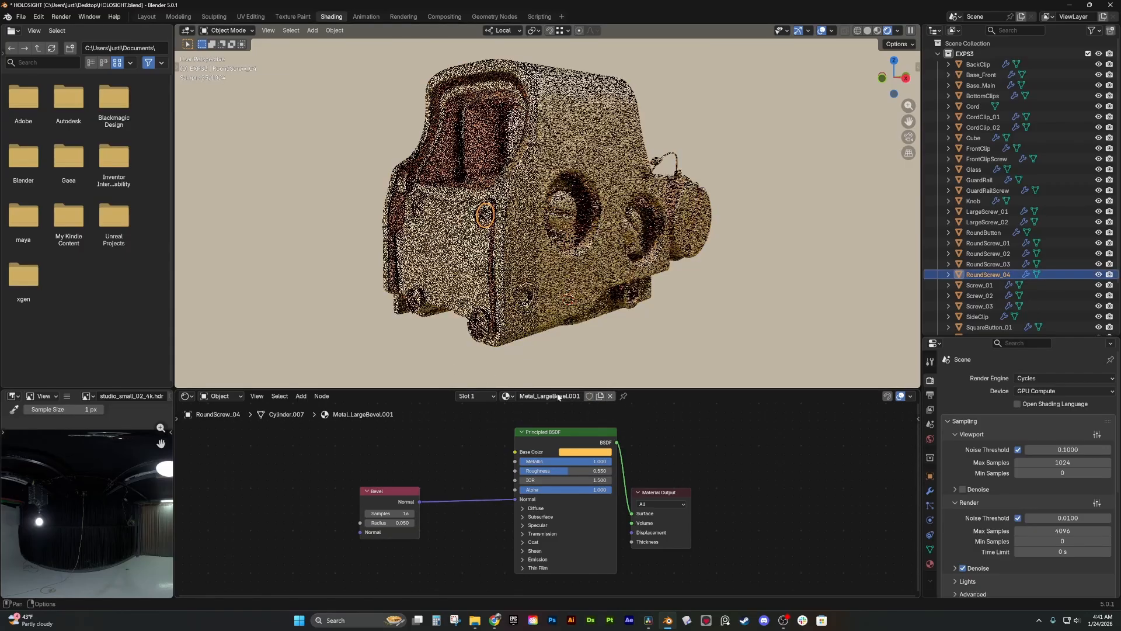
{"action": "left_click", "coordinate": [560, 396]}
{"action": "key", "text": "ctrl+BackSpace"}
{"action": "key", "text": "ctrl+BackSpace"}
{"action": "key", "text": "ctrl+BackSpace"}
{"action": "type", "text": "SmallMetal"}
{"action": "key", "text": "Return"}
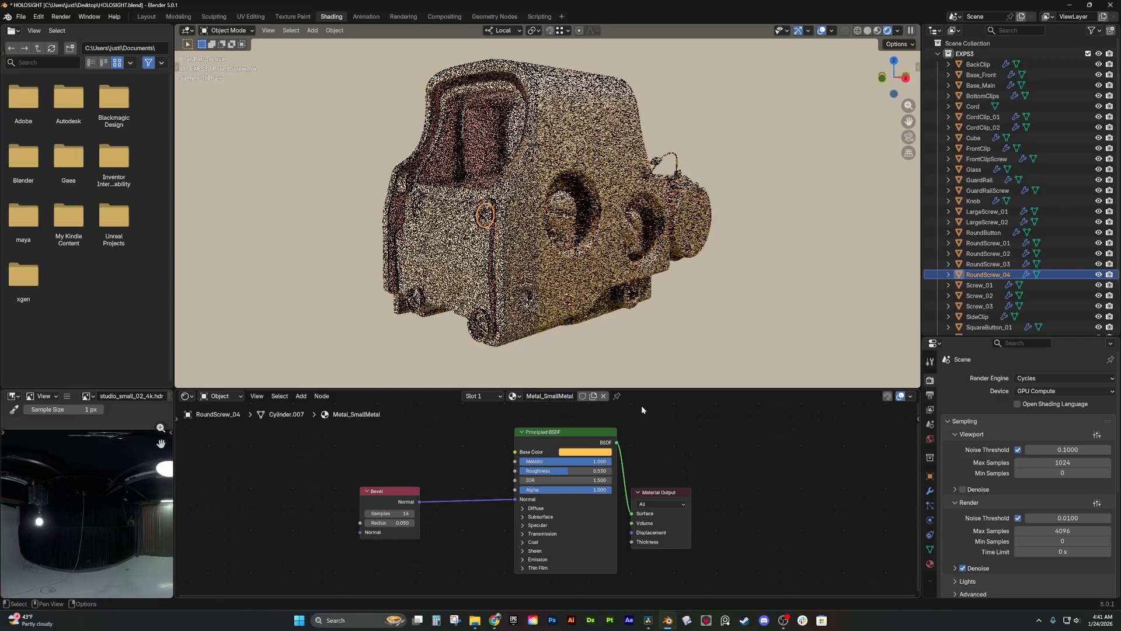
- Reduce the Bevel radius in Metal_SmallMetal and set it to 0.04 in the front plate's Metal_LargeBevel, saving the file
{"action": "left_click_drag", "start_coordinate": [390, 522], "coordinate": [377, 523]}
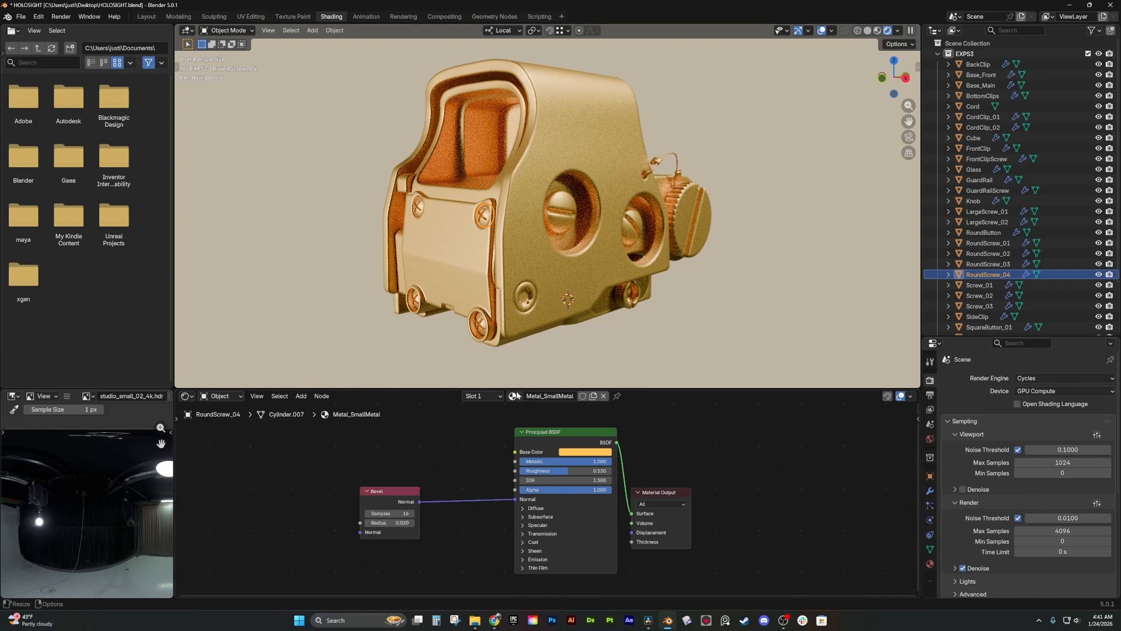
{"action": "left_click", "coordinate": [463, 288]}
{"action": "left_click", "coordinate": [404, 523]}
{"action": "type", "text": "0.04"}
{"action": "key", "text": "Return"}
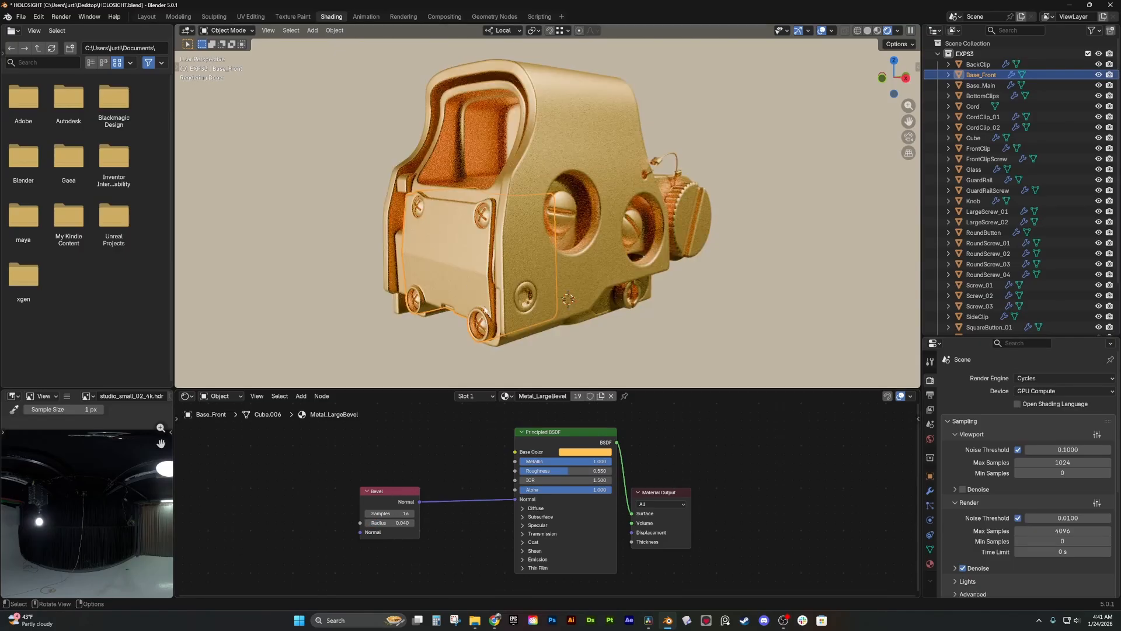
{"action": "left_click", "coordinate": [484, 327]}
{"action": "key", "text": "ctrl+s"}
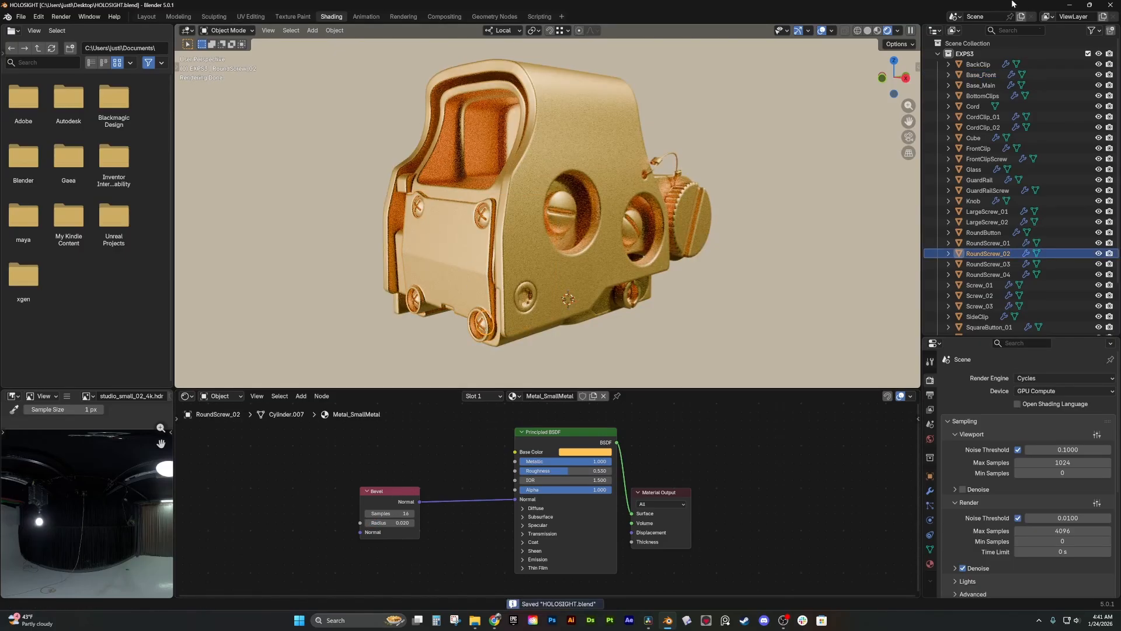
- Filter the outliner for "screw" and link RoundScrew_04's Metal_SmallMetal material to all the listed screw objects
{"action": "left_click", "coordinate": [1010, 31]}
{"action": "type", "text": "scre"}
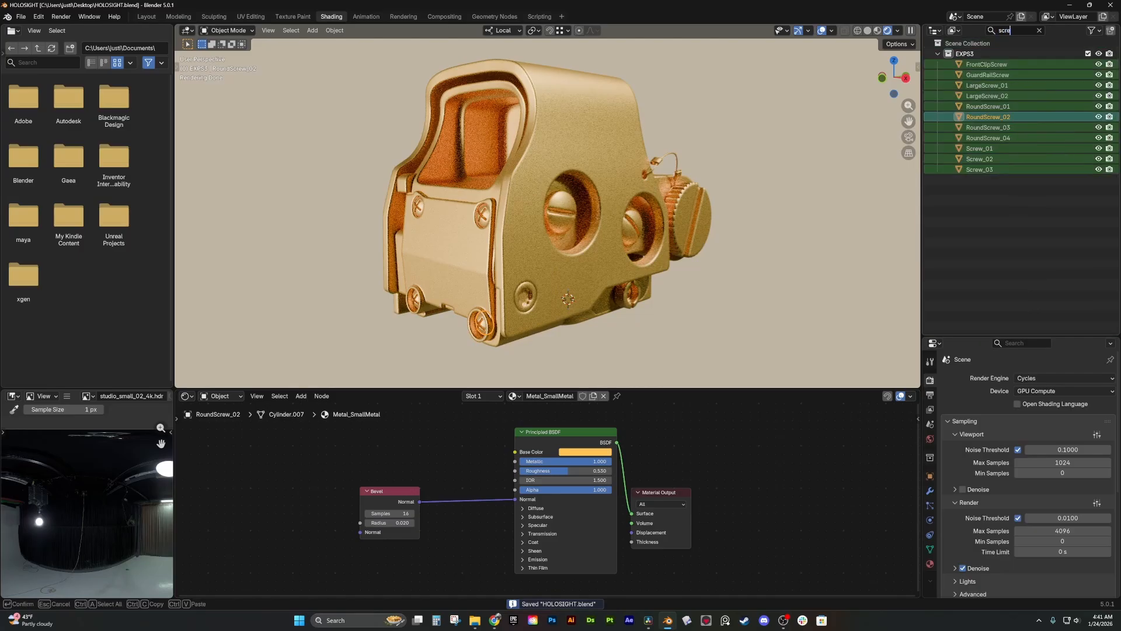
{"action": "key", "text": "Return"}
{"action": "left_click", "coordinate": [984, 65]}
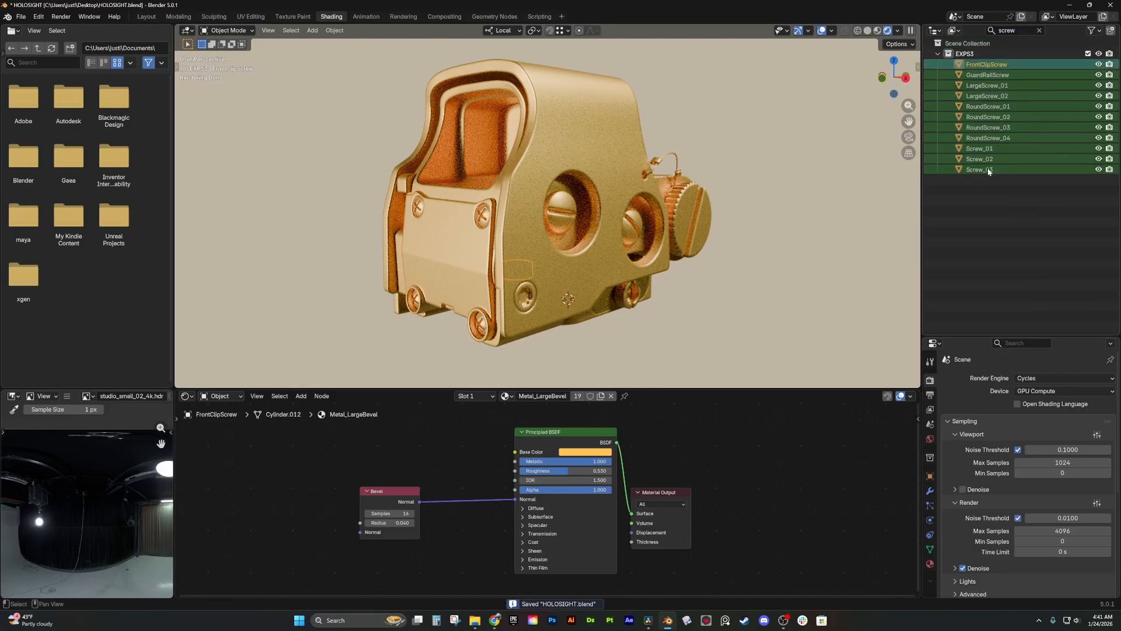
{"action": "left_click", "coordinate": [988, 170], "text": "shift"}
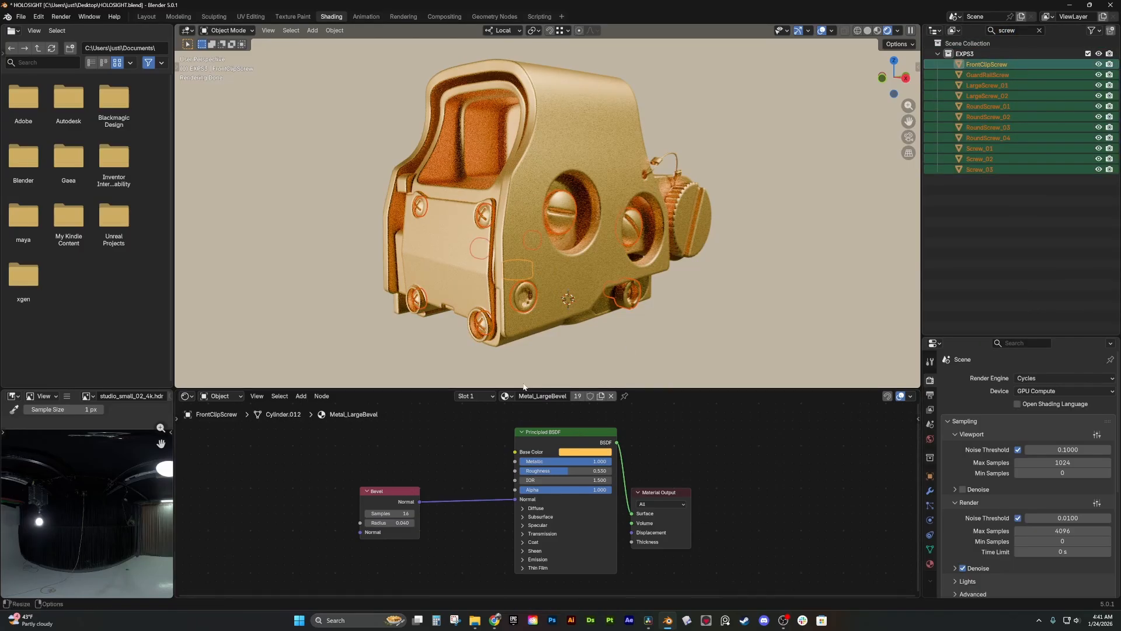
{"action": "left_click", "coordinate": [482, 216], "text": "shift"}
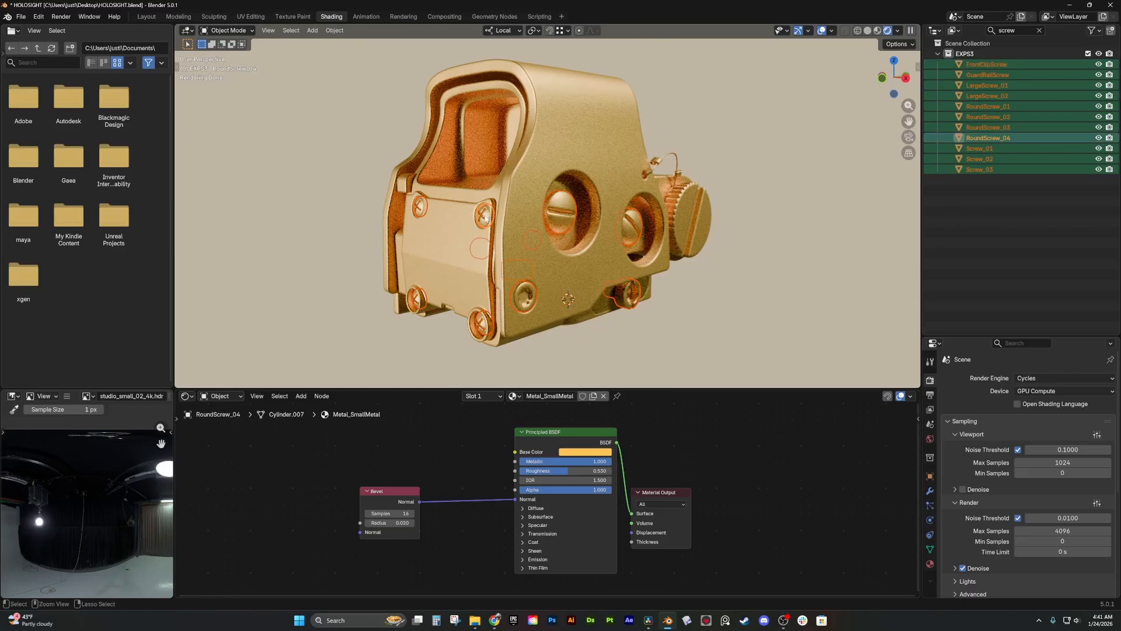
{"action": "key", "text": "ctrl+l"}
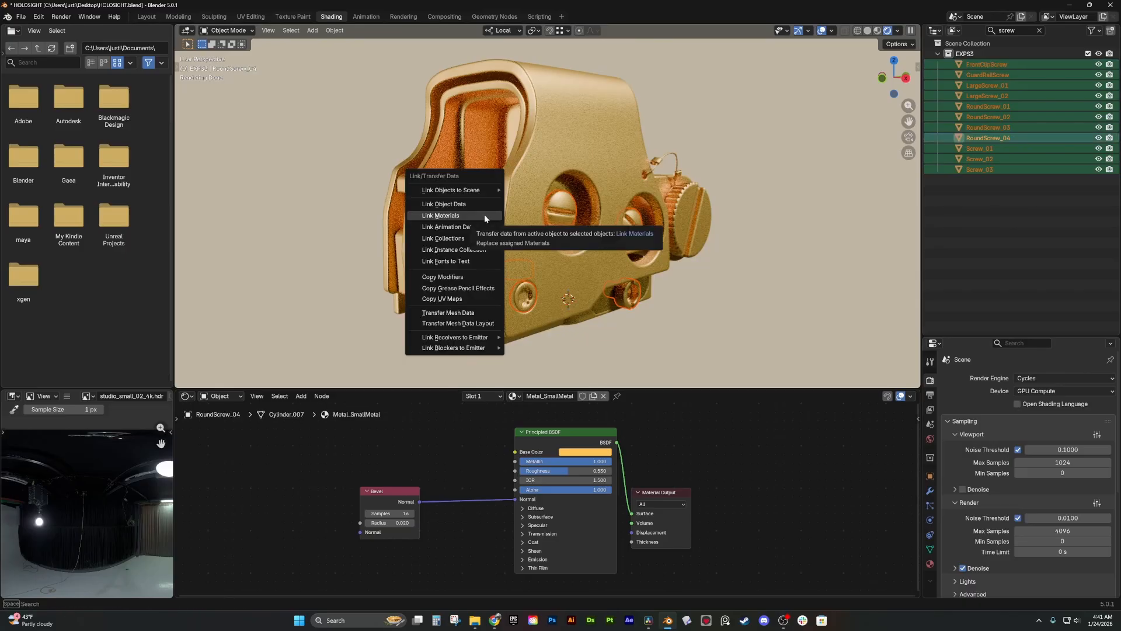
{"action": "left_click", "coordinate": [485, 215]}
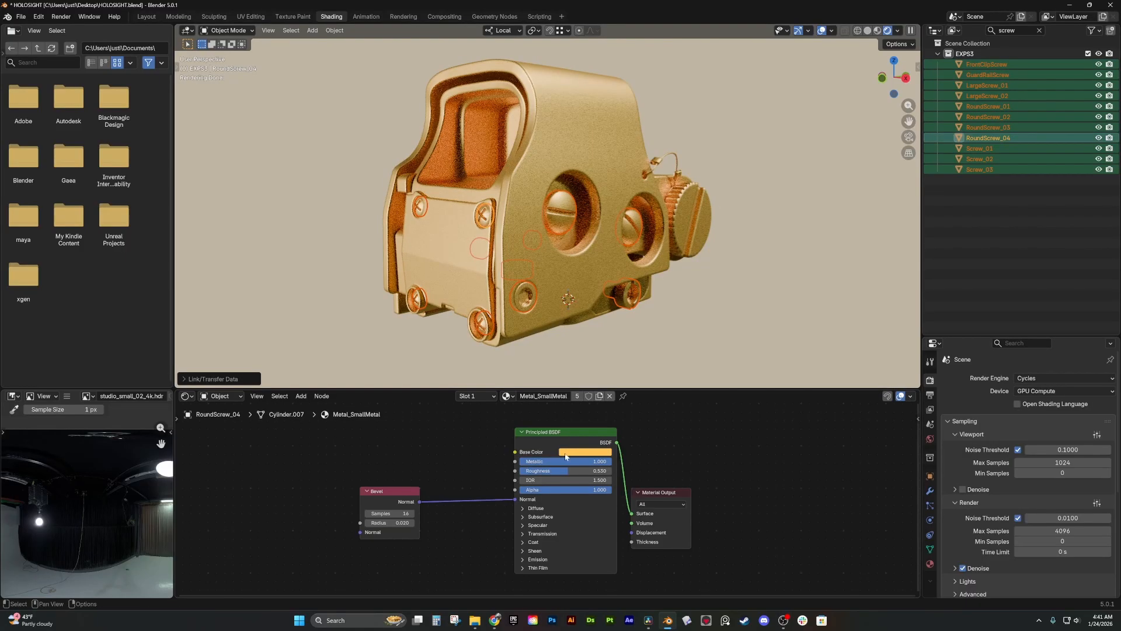
- Darken the Base Color of Metal_SmallMetal to a value of about 0.27 and save the file
{"action": "left_click", "coordinate": [585, 452]}
{"action": "left_click_drag", "start_coordinate": [637, 321], "coordinate": [638, 352]}
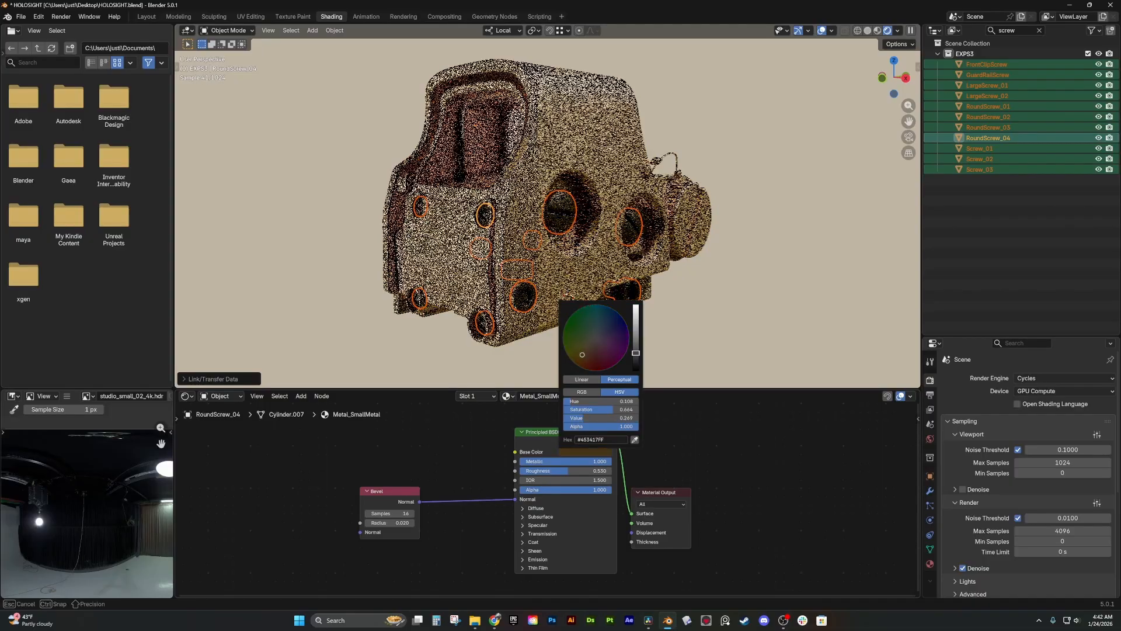
{"action": "key", "text": "ctrl+s"}
{"action": "left_click", "coordinate": [603, 329]}
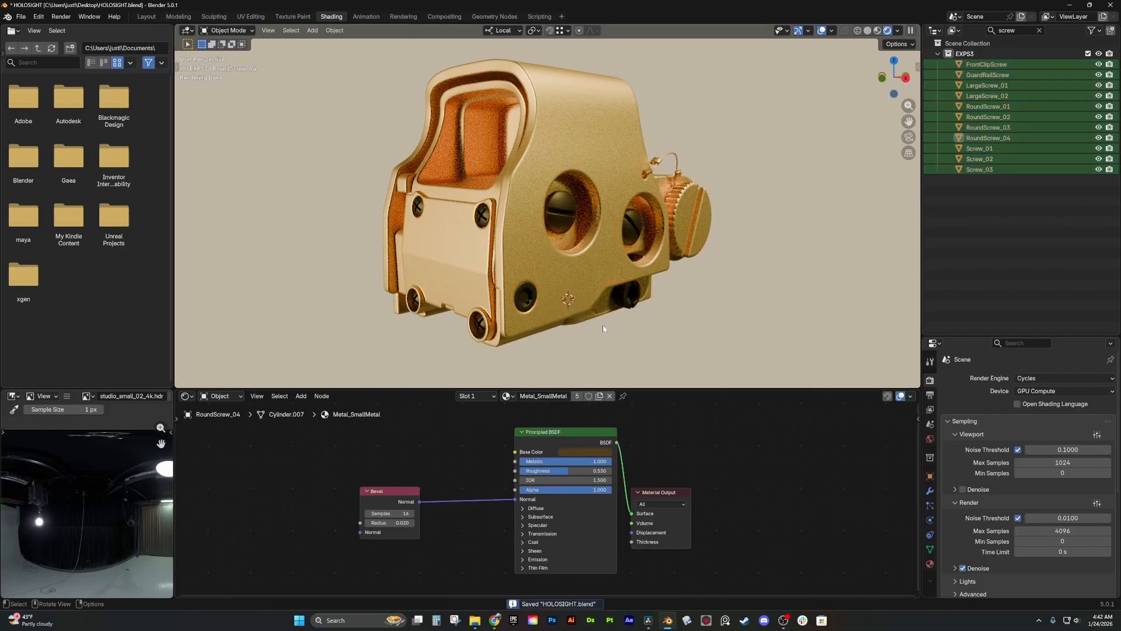
- Link LargeScrew_01's Metal_SmallMetal material to the remaining small parts, including the knob, the cord and its clips
{"action": "left_click", "coordinate": [658, 159]}
{"action": "left_click", "coordinate": [658, 158]}
{"action": "middle_click_drag", "start_coordinate": [488, 190], "coordinate": [527, 208]}
{"action": "left_click", "coordinate": [527, 207], "text": "shift"}
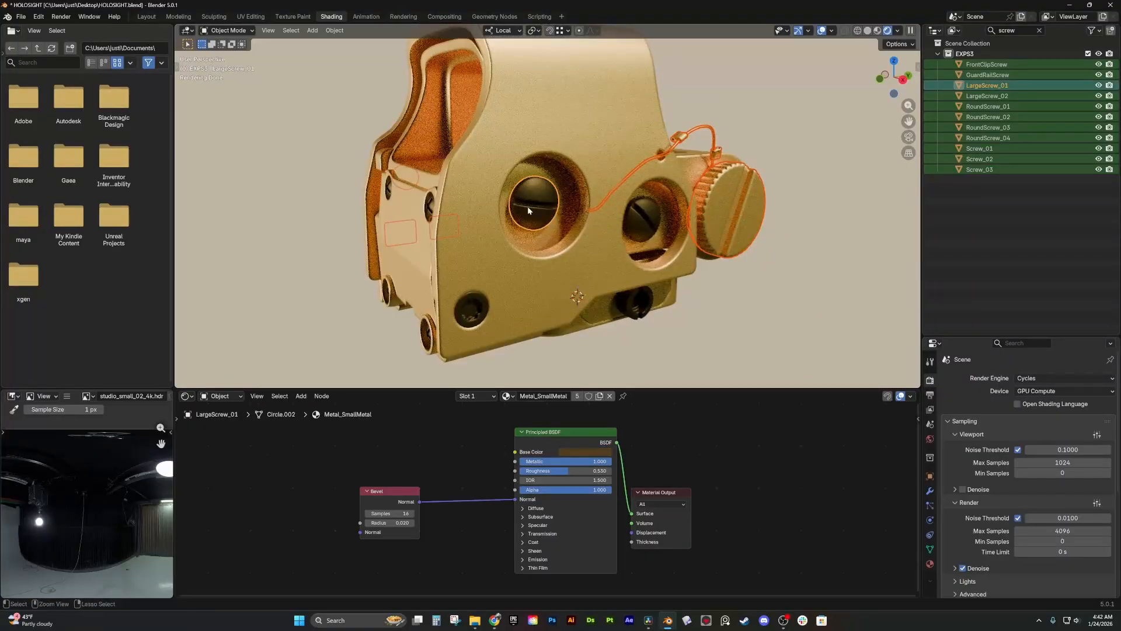
{"action": "key", "text": "ctrl+l"}
{"action": "left_click", "coordinate": [528, 205]}
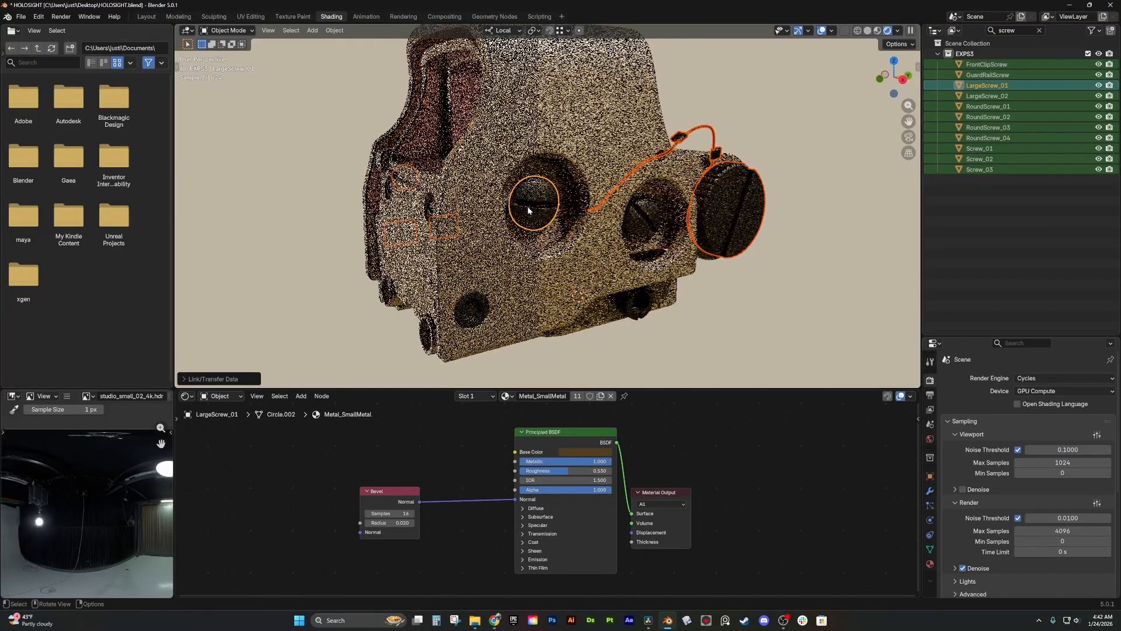
- Link RoundScrew_04's Metal_SmallMetal material to the Glass object inside the hood and save the file
{"action": "scroll", "coordinate": [647, 295], "scroll_direction": "up", "scroll_amount": 3}
{"action": "scroll", "coordinate": [647, 295], "scroll_direction": "down", "scroll_amount": 3}
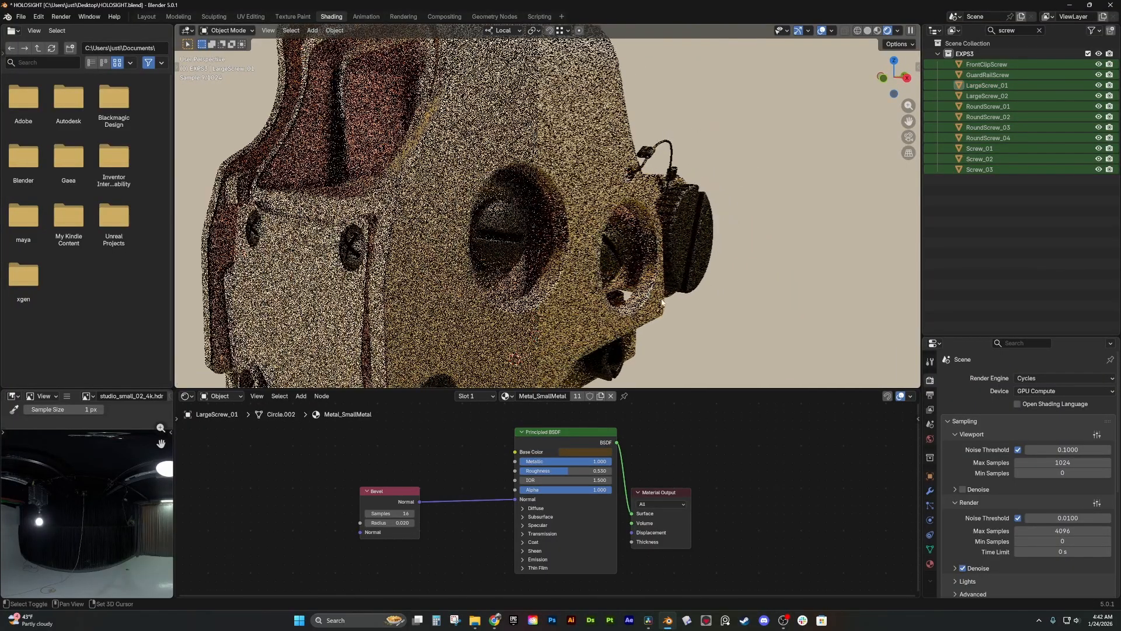
{"action": "left_click", "coordinate": [520, 143]}
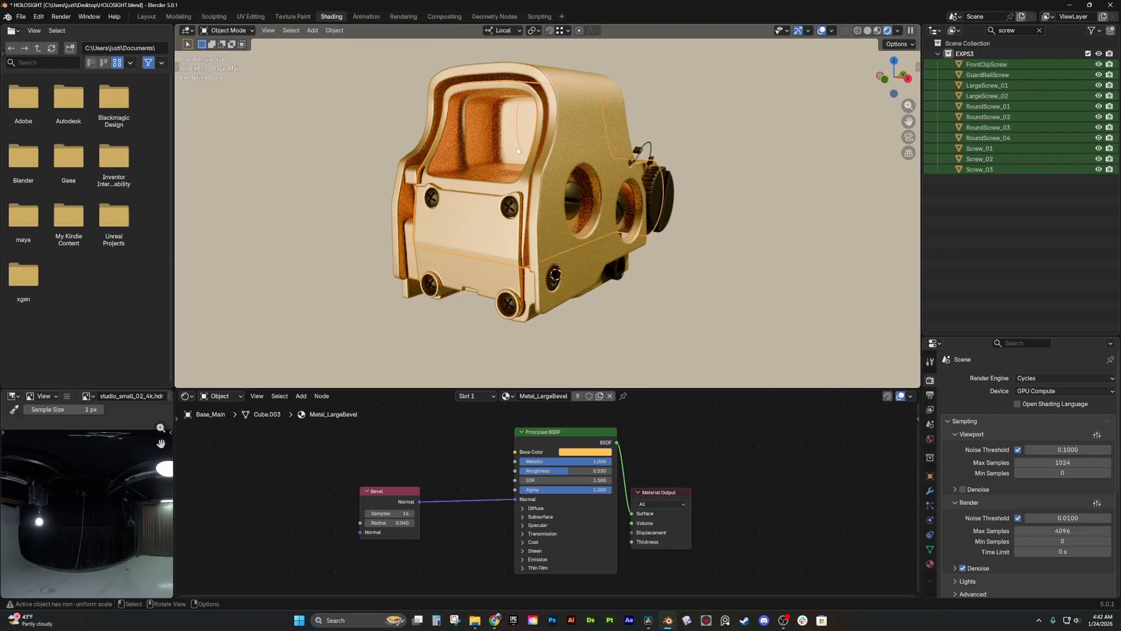
{"action": "left_click", "coordinate": [573, 453]}
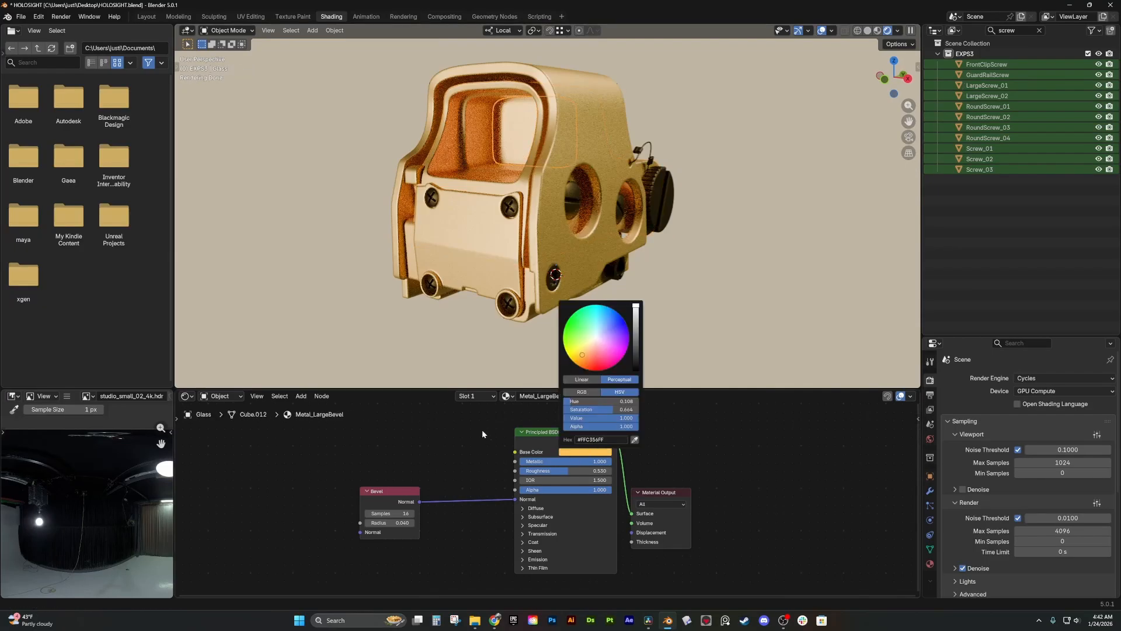
{"action": "left_click", "coordinate": [511, 204], "text": "shift"}
{"action": "key", "text": "ctrl+l"}
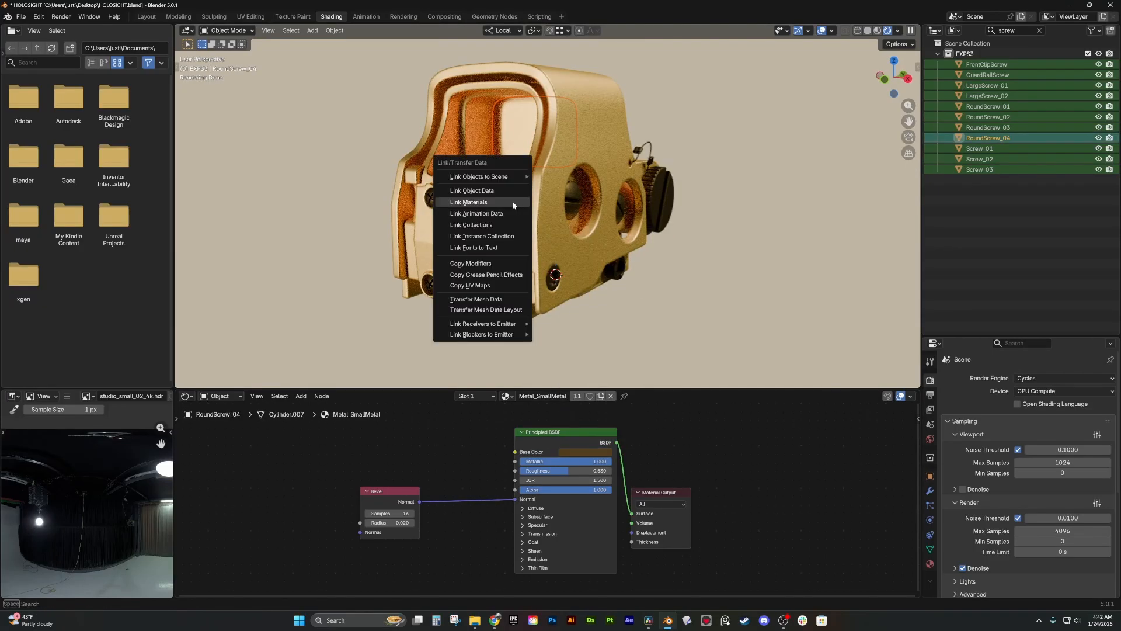
{"action": "left_click", "coordinate": [513, 202]}
{"action": "key", "text": "ctrl+s"}
- Brighten the Base Color of Metal_SmallMetal back to full-value gold and check the screws up close
{"action": "left_click", "coordinate": [585, 453]}
{"action": "left_click_drag", "start_coordinate": [638, 353], "coordinate": [636, 305]}
{"action": "scroll", "coordinate": [385, 231], "scroll_direction": "up", "scroll_amount": 8}
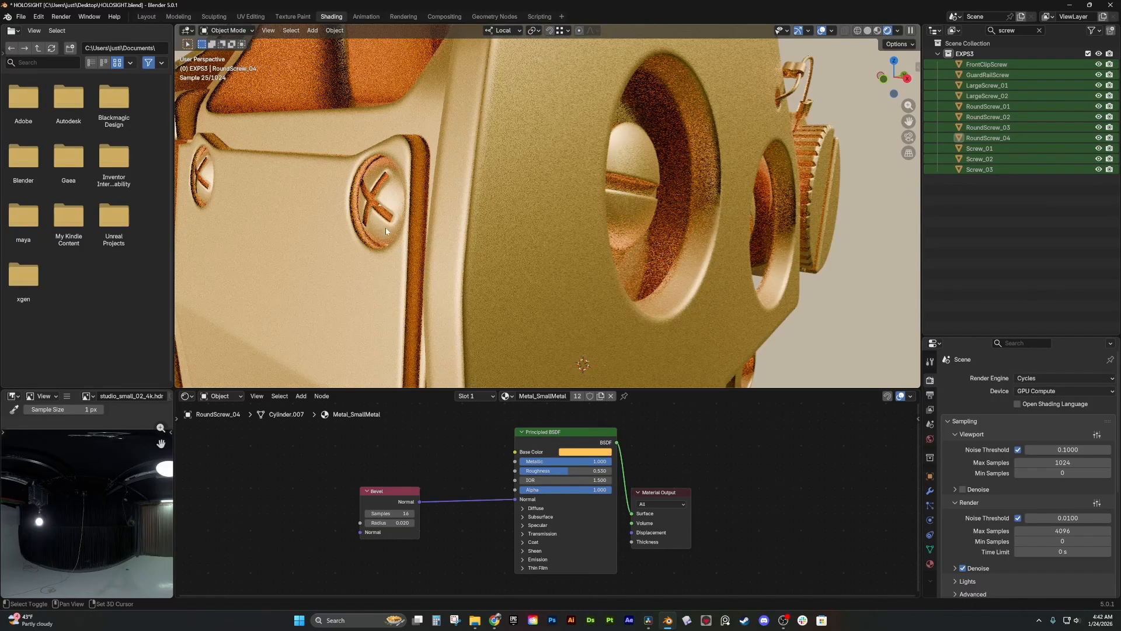
- Check the bevels on the plate screws up close and save the file
{"action": "middle_click_drag", "start_coordinate": [386, 231], "coordinate": [498, 247], "text": "shift"}
{"action": "scroll", "coordinate": [498, 247], "scroll_direction": "up", "scroll_amount": 3}
{"action": "scroll", "coordinate": [495, 234], "scroll_direction": "down", "scroll_amount": 12}
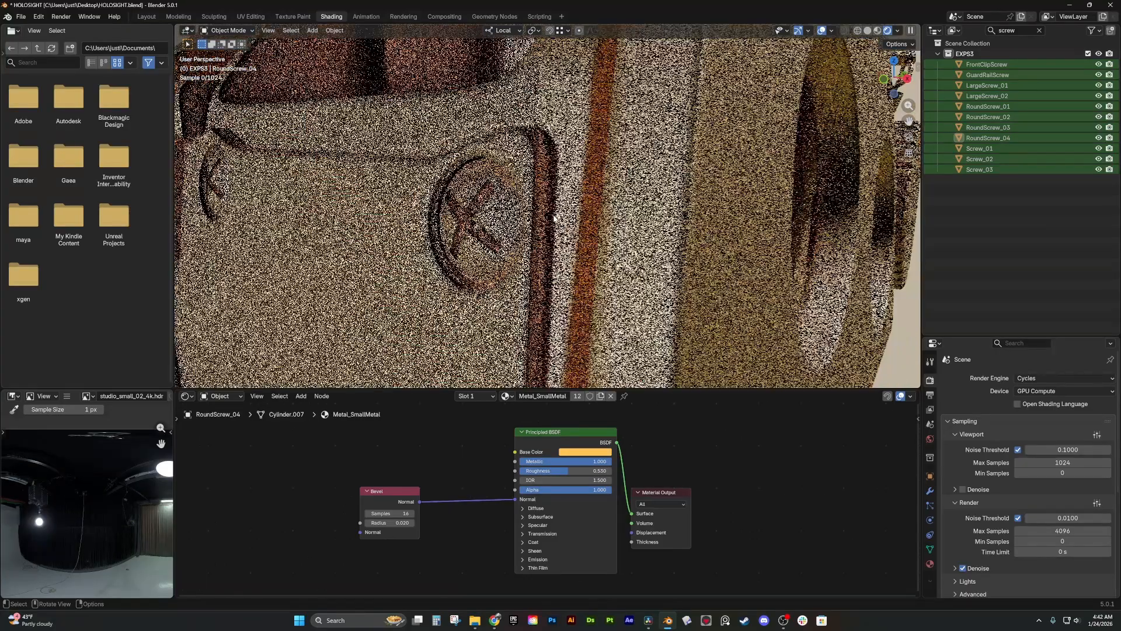
{"action": "key", "text": "ctrl+s"}
{"action": "scroll", "coordinate": [603, 296], "scroll_direction": "down", "scroll_amount": 2}
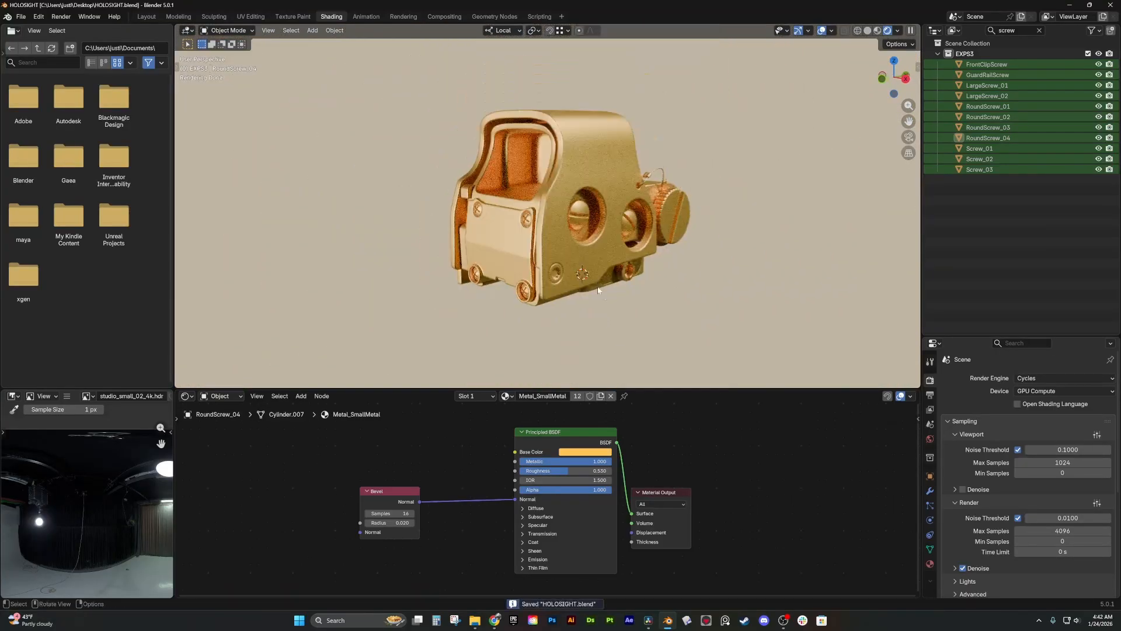
- Switch to the Layout workspace, hide the sidebar and show the viewport in rendered shading
{"action": "left_click", "coordinate": [147, 16]}
{"action": "scroll", "coordinate": [380, 199], "scroll_direction": "down", "scroll_amount": 2}
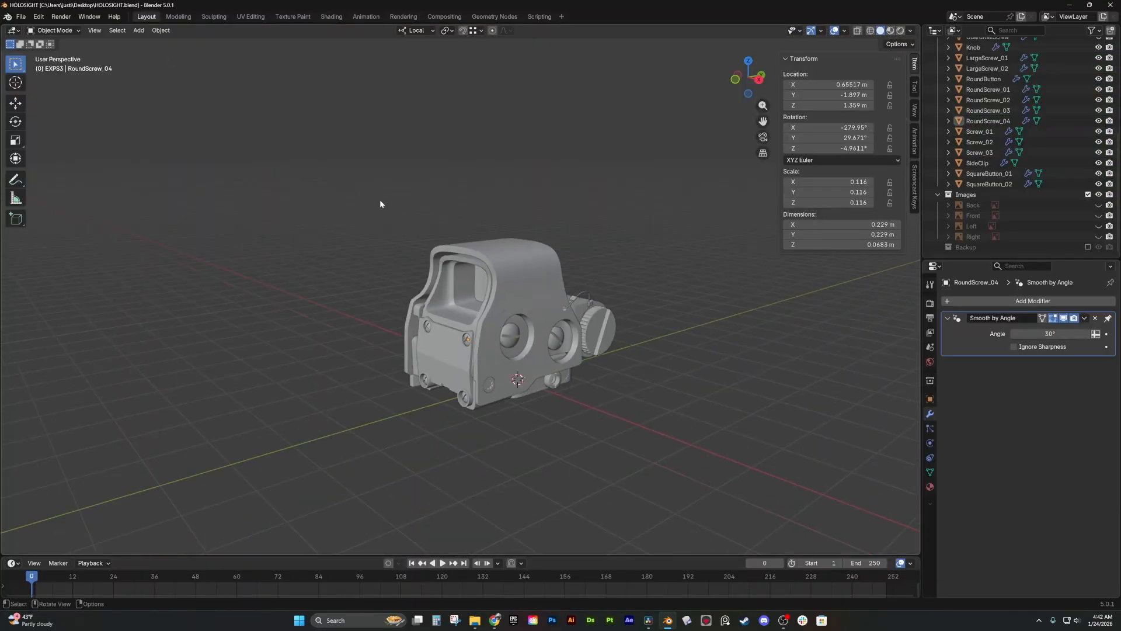
{"action": "key", "text": "n"}
{"action": "middle_click_drag", "start_coordinate": [380, 200], "coordinate": [392, 206]}
{"action": "left_click", "coordinate": [900, 30]}
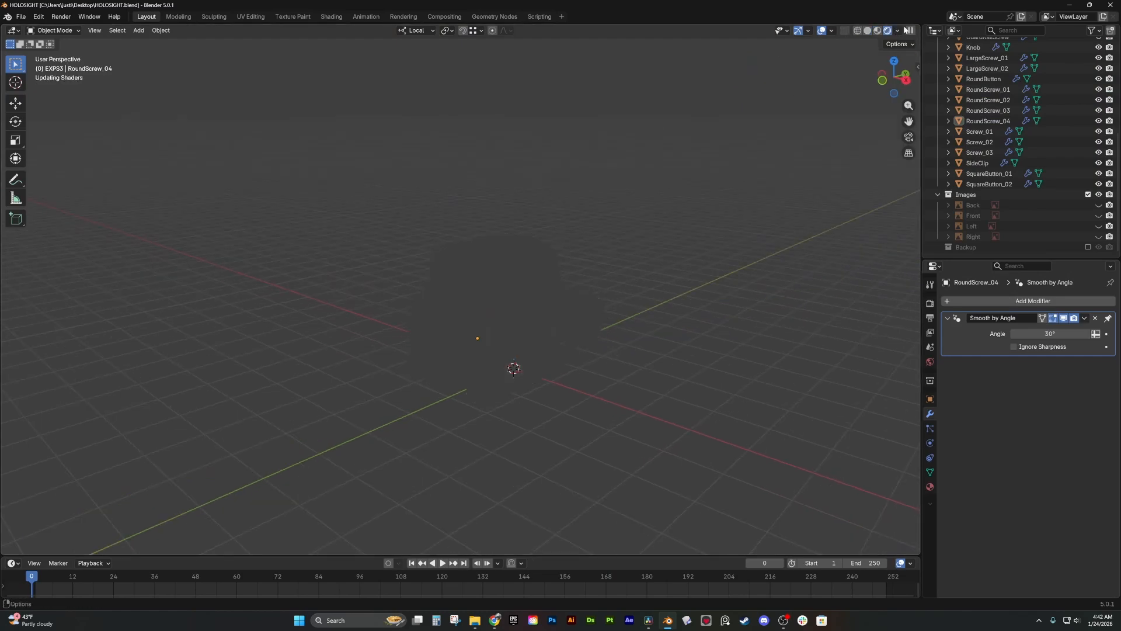
{"action": "scroll", "coordinate": [581, 236], "scroll_direction": "down", "scroll_amount": 2}
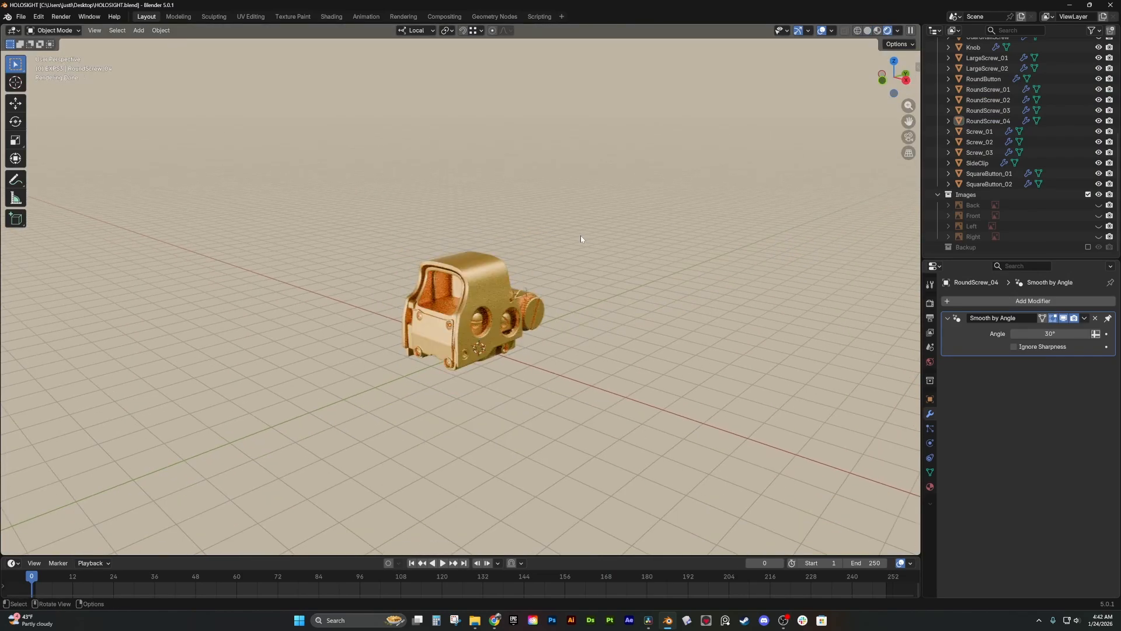
- Add a camera to the scene and align it to a three-quarter view of the sight
{"action": "key", "text": "shift+a"}
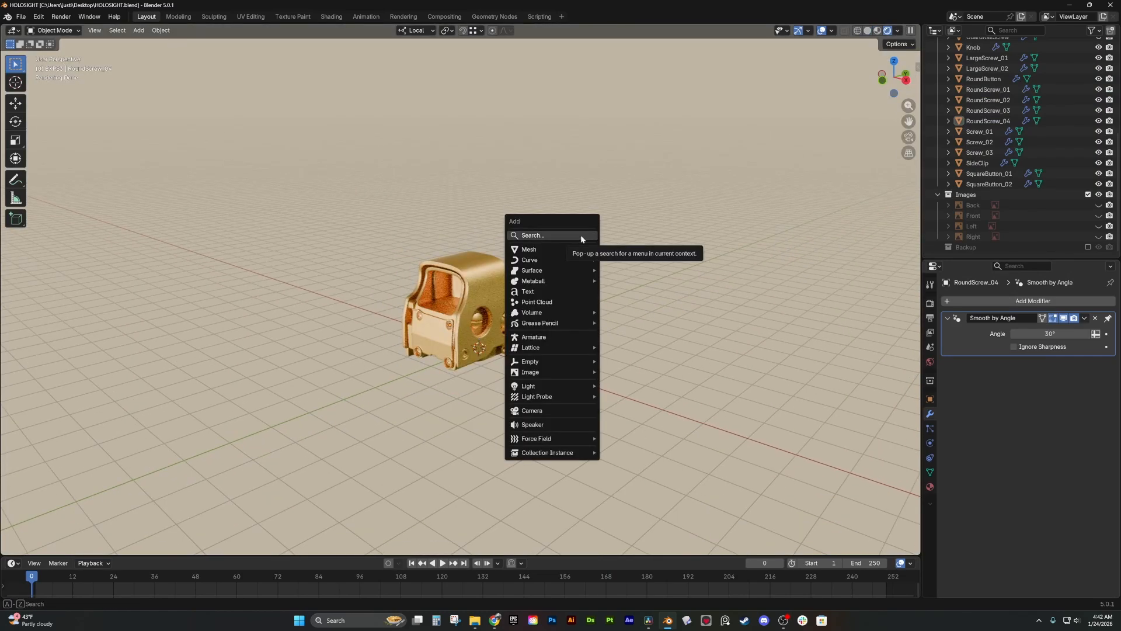
{"action": "key", "text": "space"}
{"action": "type", "text": "camer"}
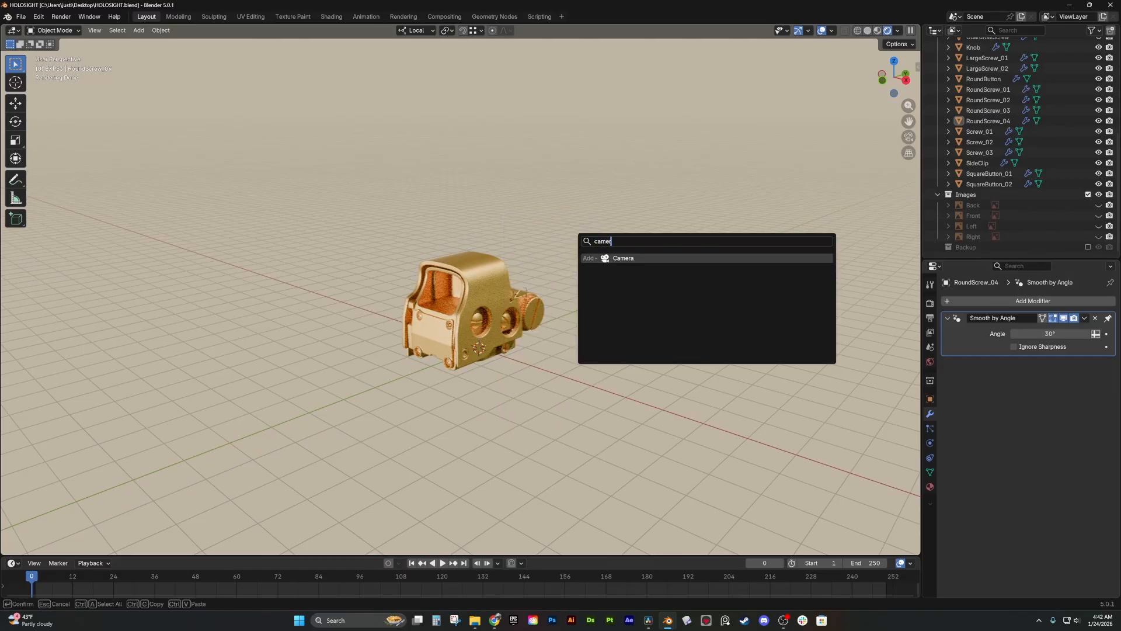
{"action": "type", "text": "a"}
{"action": "key", "text": "Return"}
{"action": "middle_click_drag", "start_coordinate": [615, 216], "coordinate": [460, 310]}
{"action": "scroll", "coordinate": [487, 296], "scroll_direction": "up", "scroll_amount": 2}
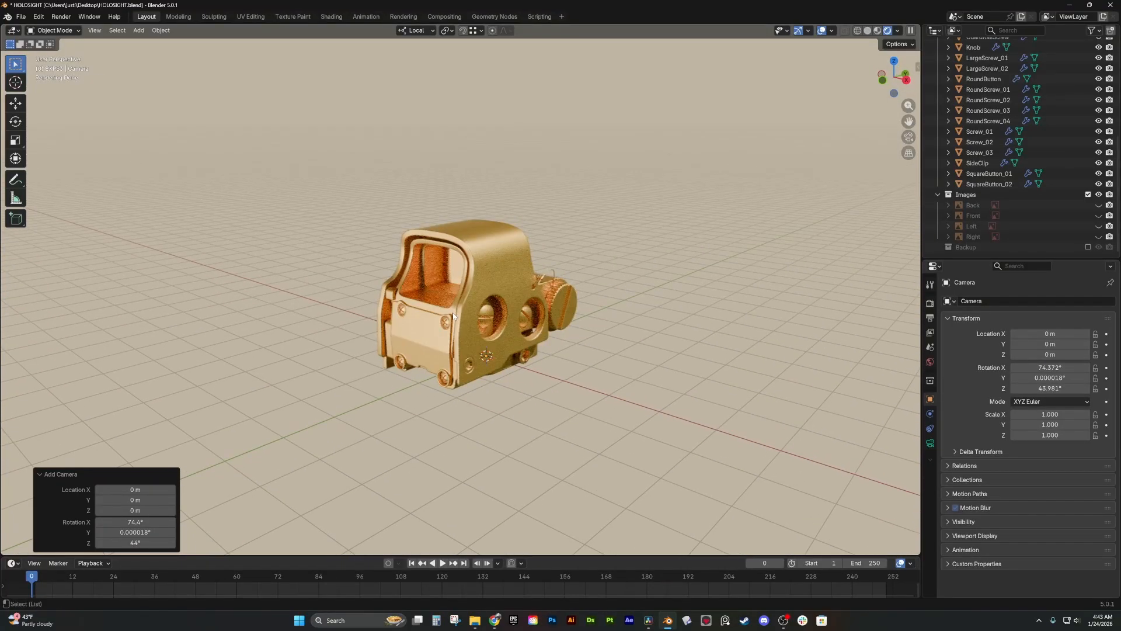
{"action": "key", "text": "ctrl+alt+KP_0"}
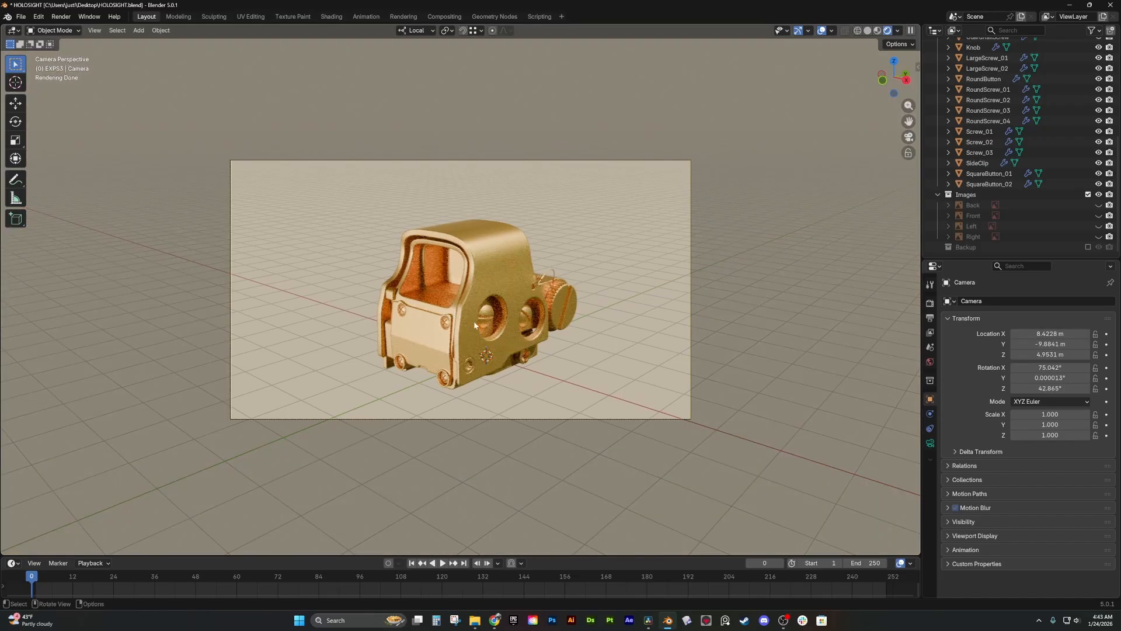
- Move the camera in the view plane so that the sight sits near the middle of the frame
{"action": "key", "text": "g"}
{"action": "left_click", "coordinate": [498, 354]}
{"action": "key", "text": "g"}
{"action": "left_click", "coordinate": [500, 344]}
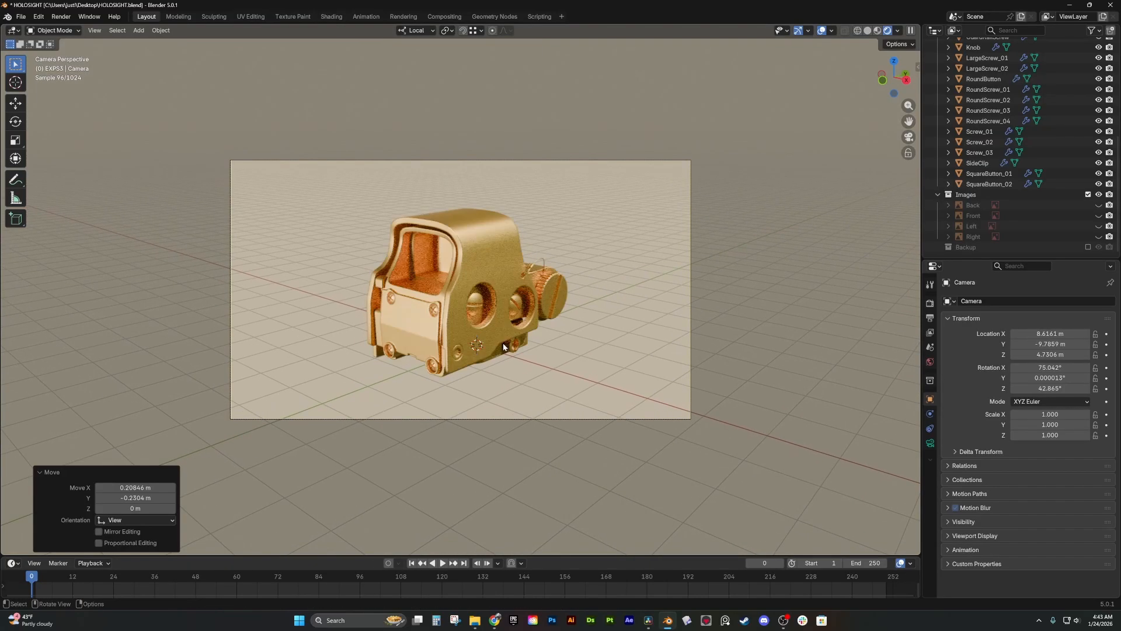
{"action": "scroll", "coordinate": [452, 296], "scroll_direction": "up", "scroll_amount": 1}
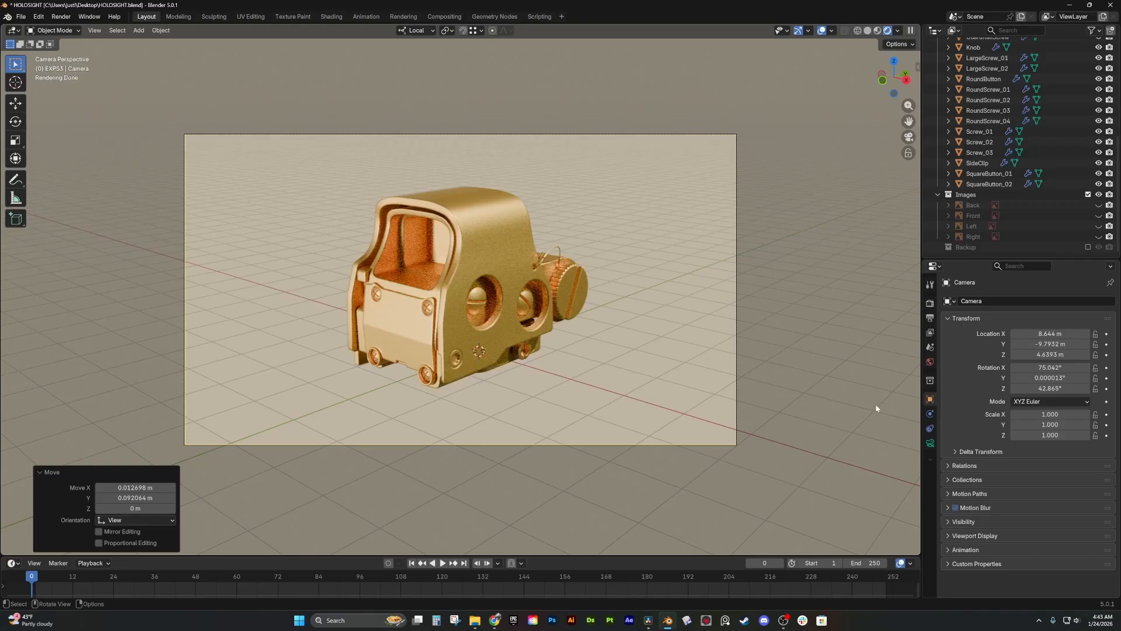
- Set the camera's focal length to 100 mm and pull it back about 10.65 m along its local Z axis
{"action": "left_click", "coordinate": [930, 445]}
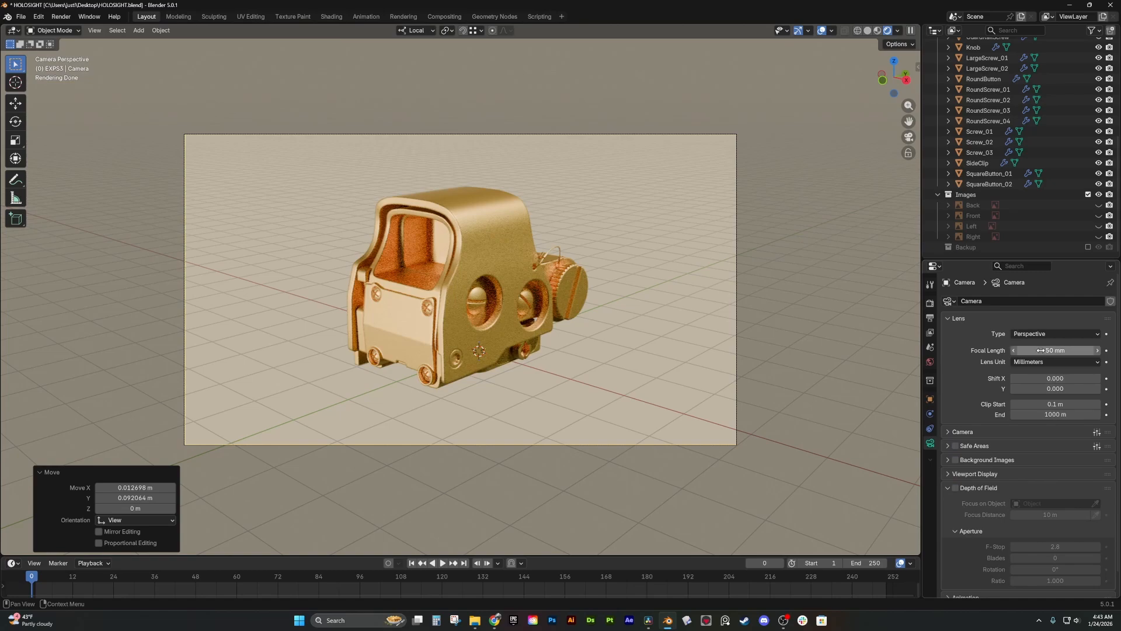
{"action": "left_click_drag", "start_coordinate": [1037, 351], "coordinate": [1086, 351]}
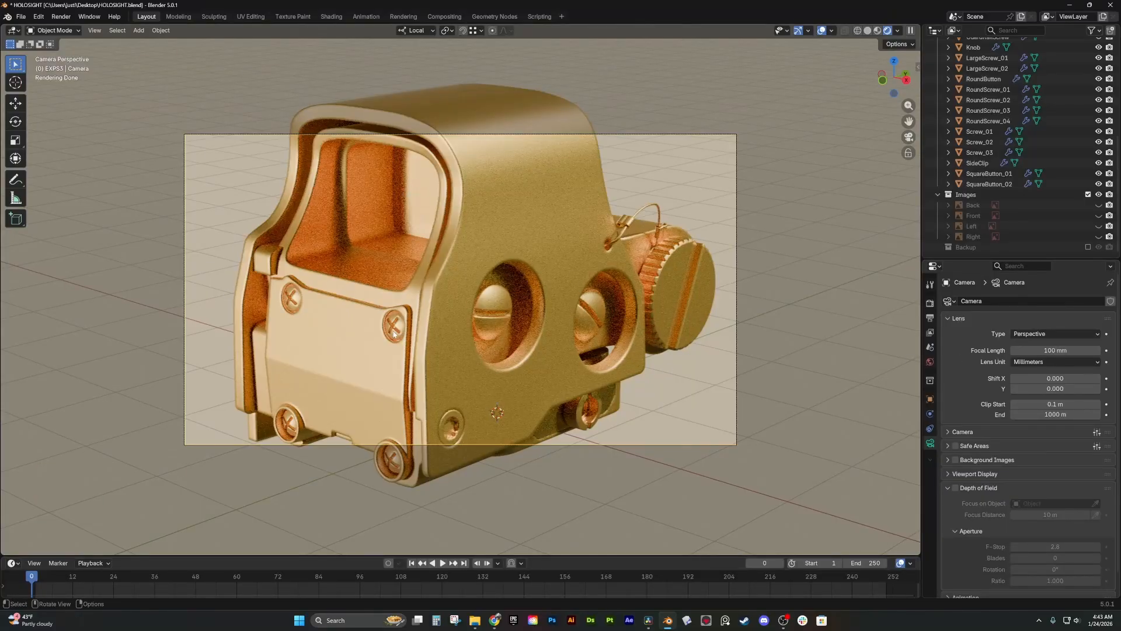
{"action": "left_click", "coordinate": [411, 31]}
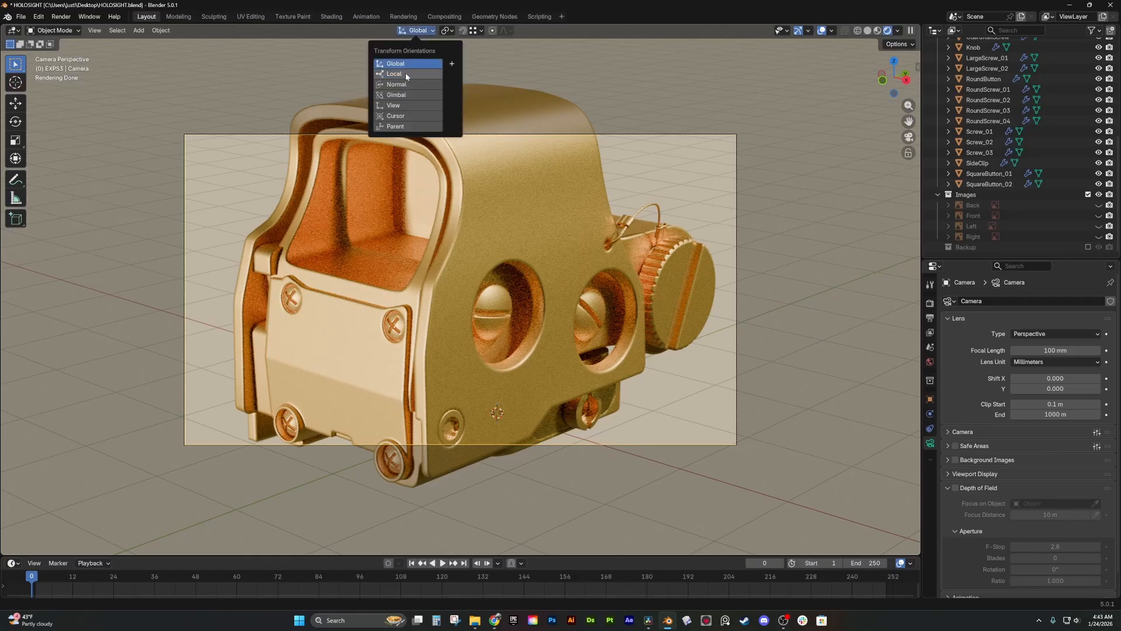
{"action": "left_click", "coordinate": [706, 214]}
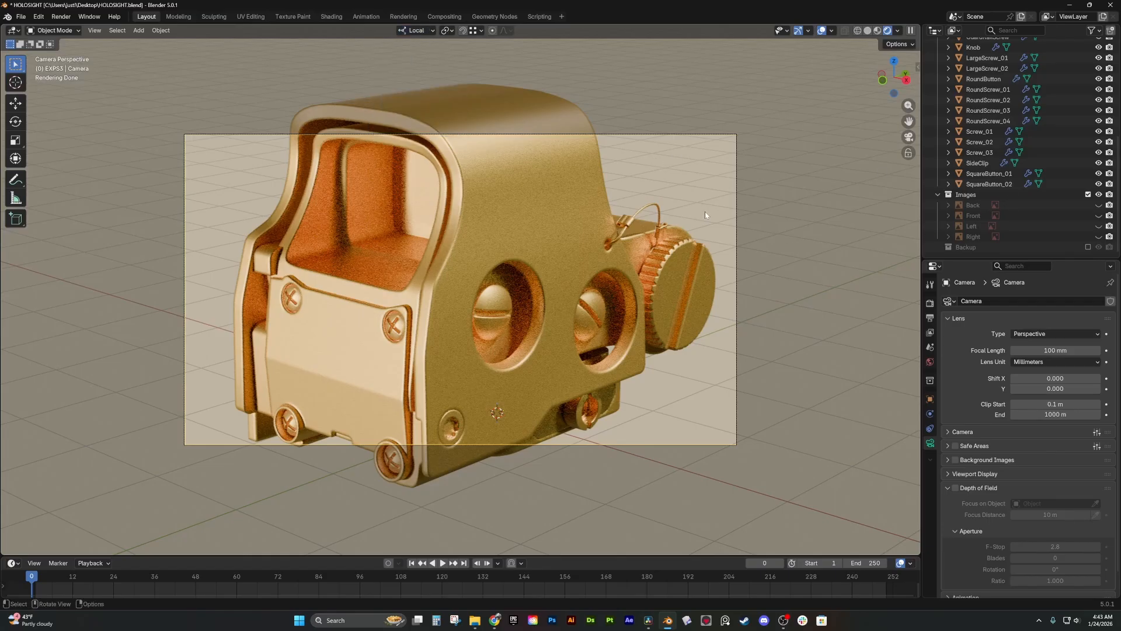
{"action": "key", "text": "g"}
{"action": "key", "text": "z"}
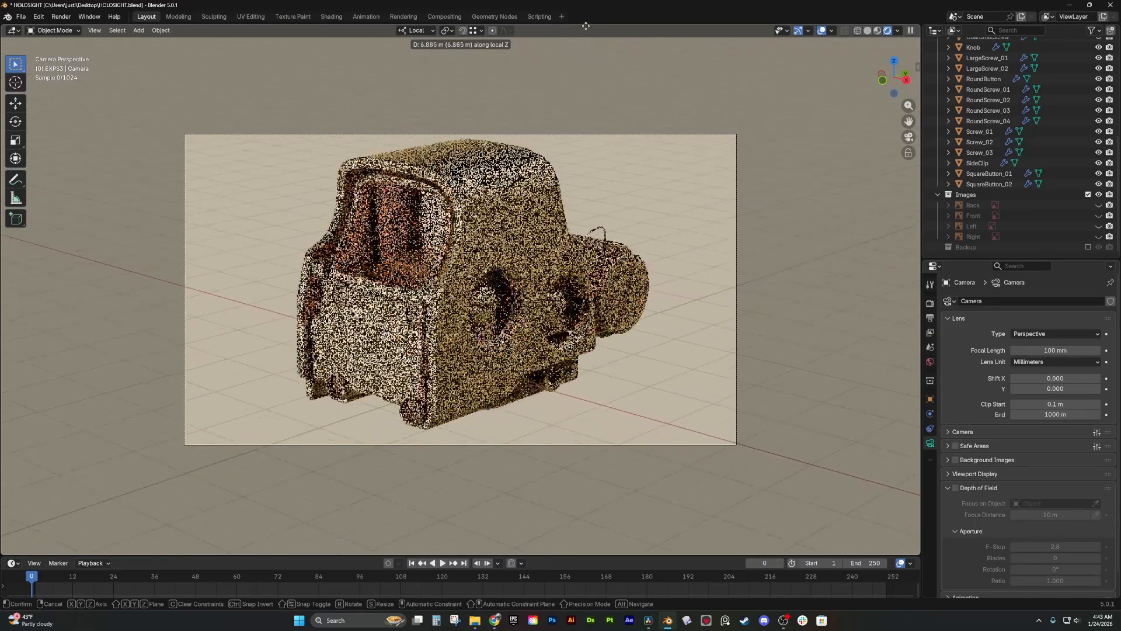
{"action": "left_click", "coordinate": [596, 105]}
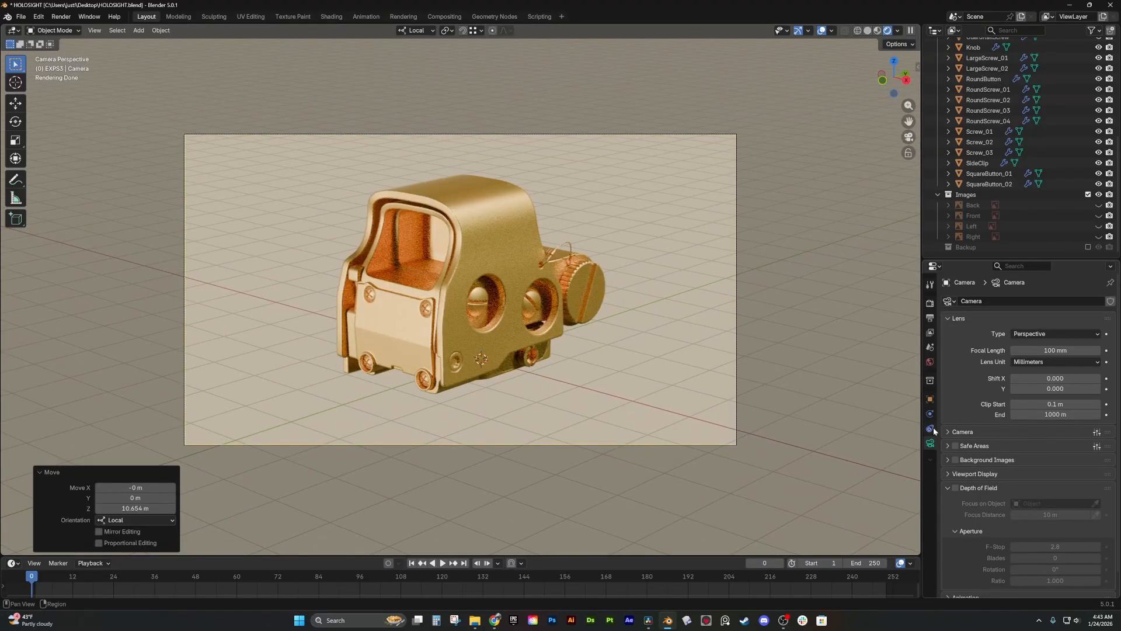
- Set the render output resolution to 2000 × 2000 px
{"action": "left_click", "coordinate": [930, 286]}
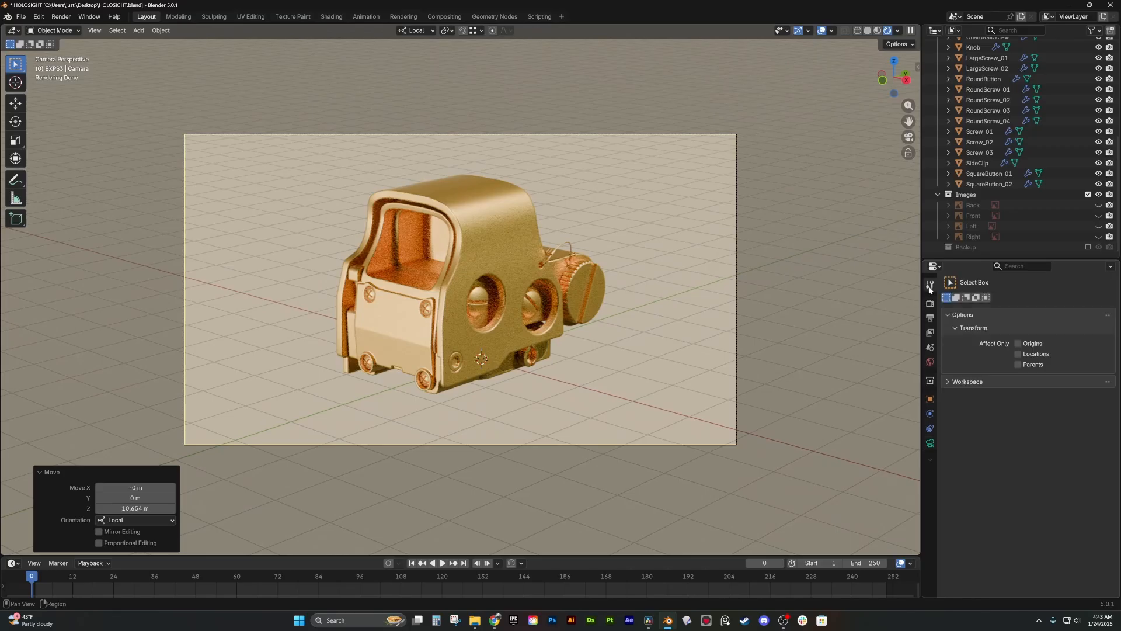
{"action": "left_click", "coordinate": [930, 303]}
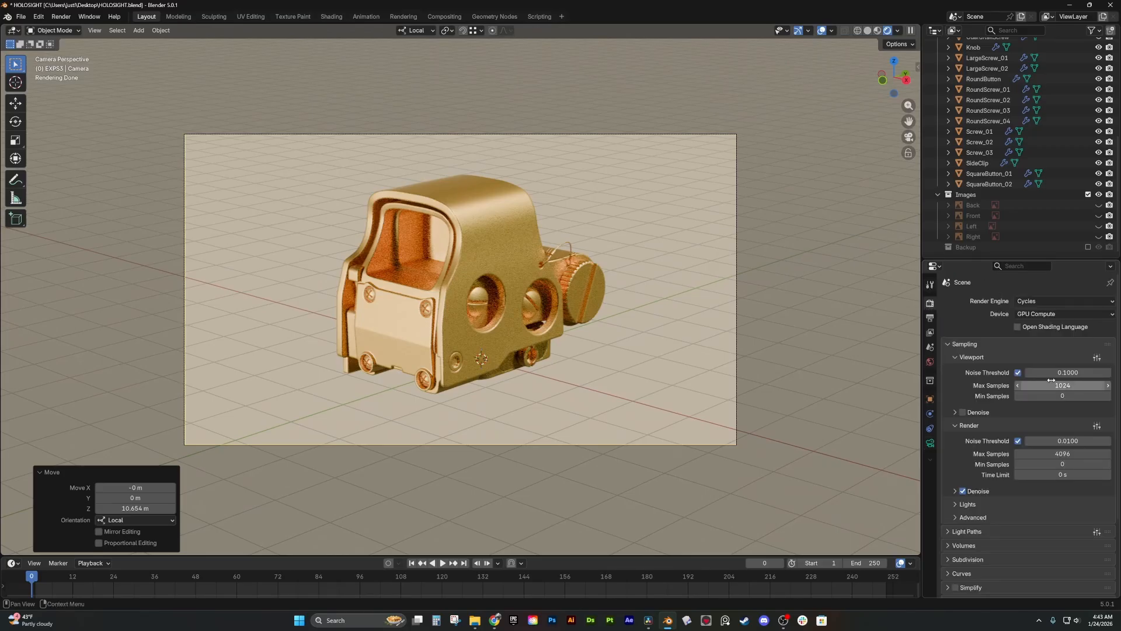
{"action": "left_click", "coordinate": [931, 318]}
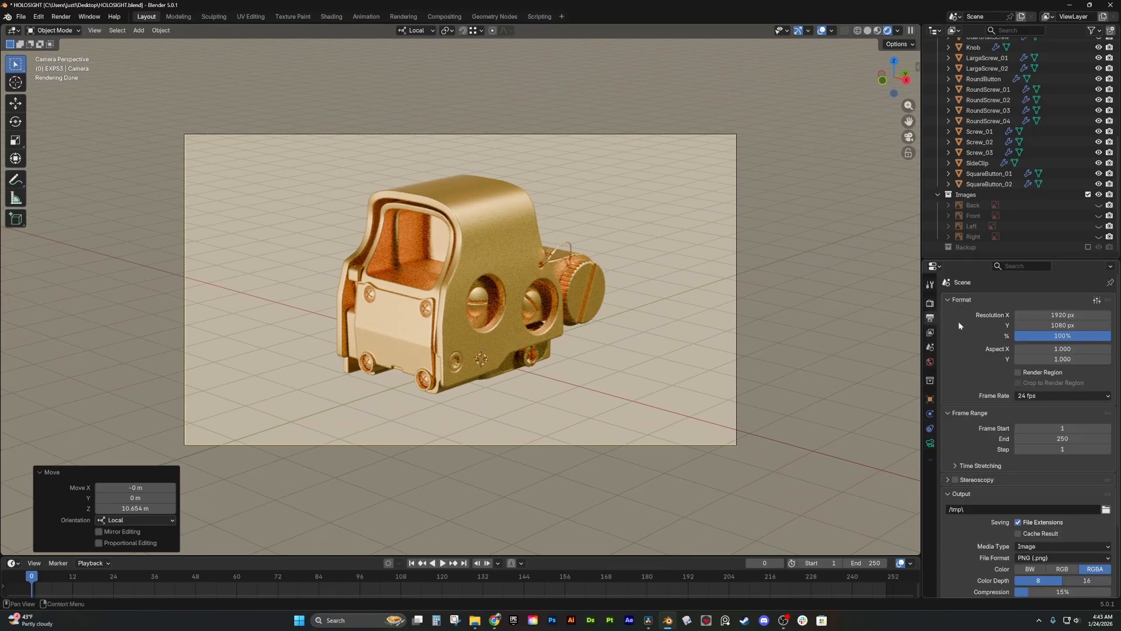
{"action": "left_click", "coordinate": [1066, 316]}
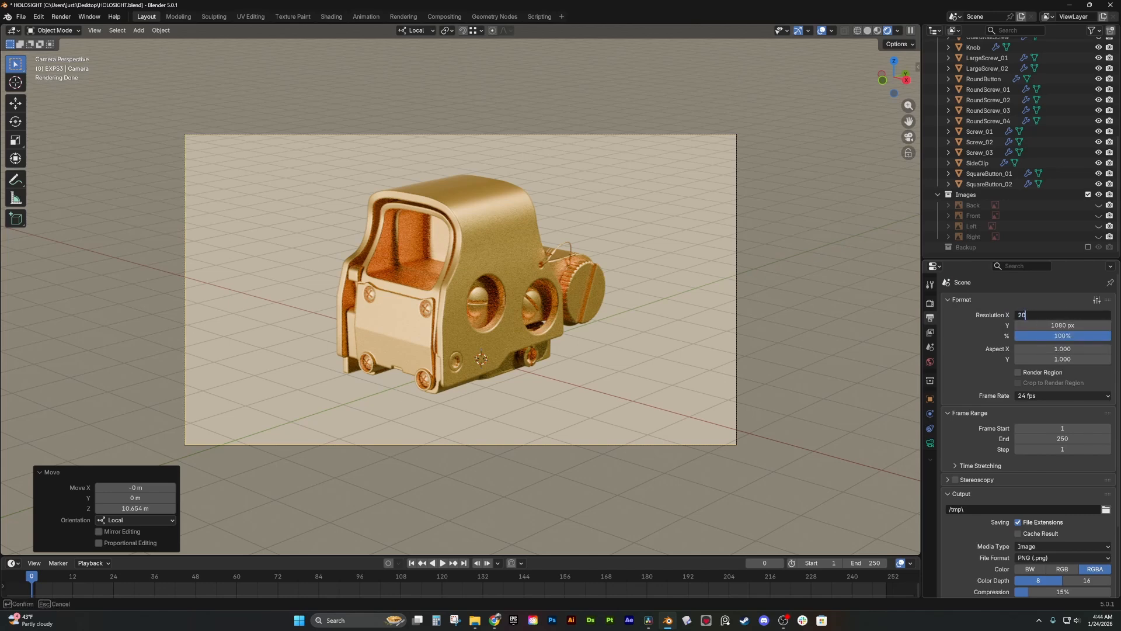
{"action": "key", "text": "Return"}
{"action": "left_click", "coordinate": [1065, 326]}
{"action": "type", "text": "2000"}
{"action": "key", "text": "Return"}
{"action": "scroll", "coordinate": [446, 175], "scroll_direction": "down", "scroll_amount": 2}
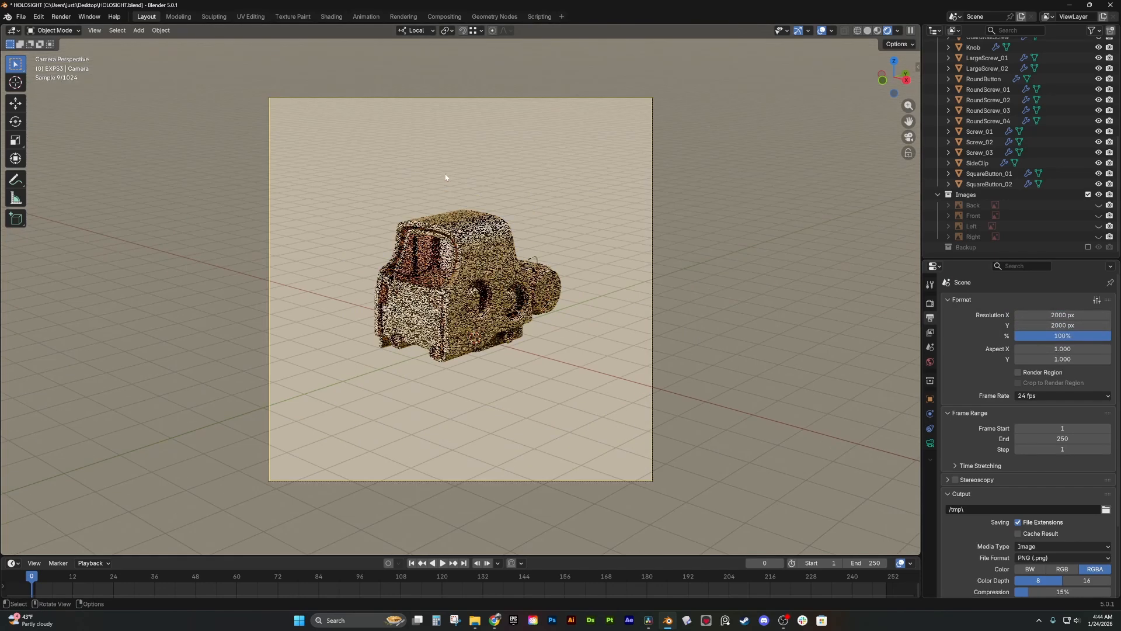
- Move the camera about 2.45 m closer along its local Z axis and set its focal length to 153 mm
{"action": "key", "text": "g"}
{"action": "key", "text": "z"}
{"action": "key", "text": "z"}
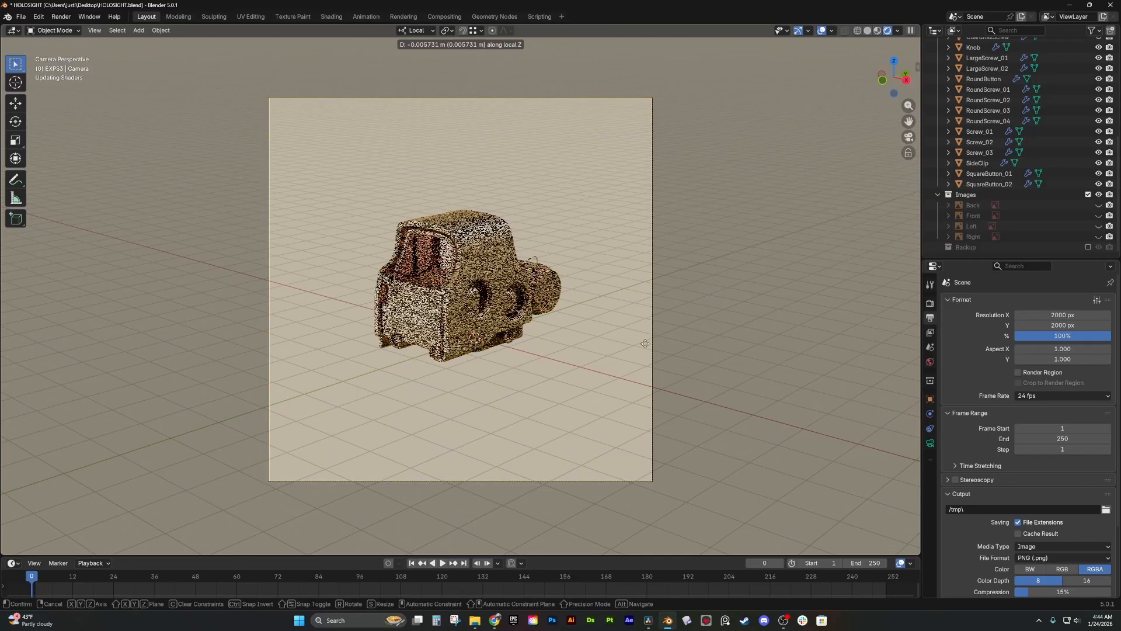
{"action": "left_click", "coordinate": [619, 181]}
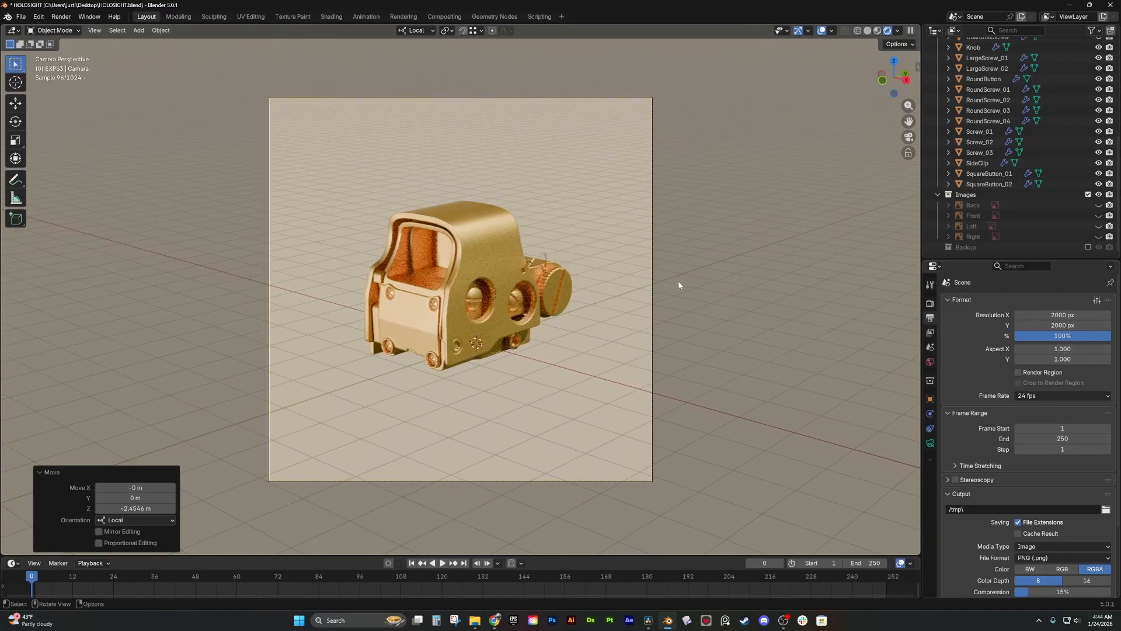
{"action": "left_click", "coordinate": [930, 443]}
{"action": "left_click_drag", "start_coordinate": [1055, 351], "coordinate": [1086, 350]}
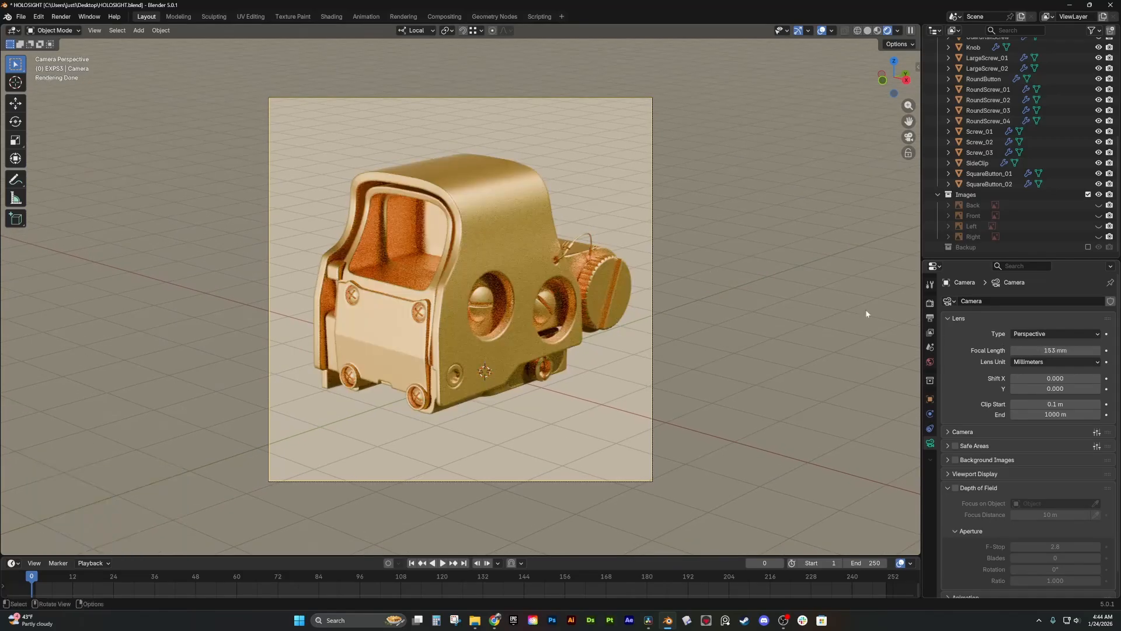
{"action": "scroll", "coordinate": [976, 409], "scroll_direction": "down", "scroll_amount": 2}
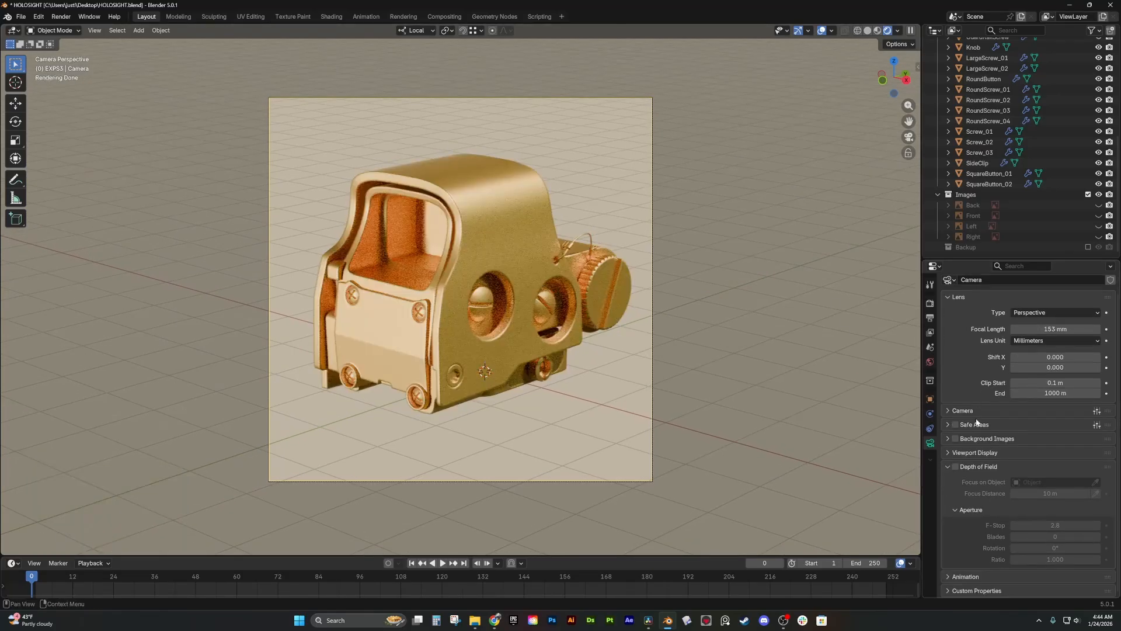
{"action": "left_click", "coordinate": [948, 467]}
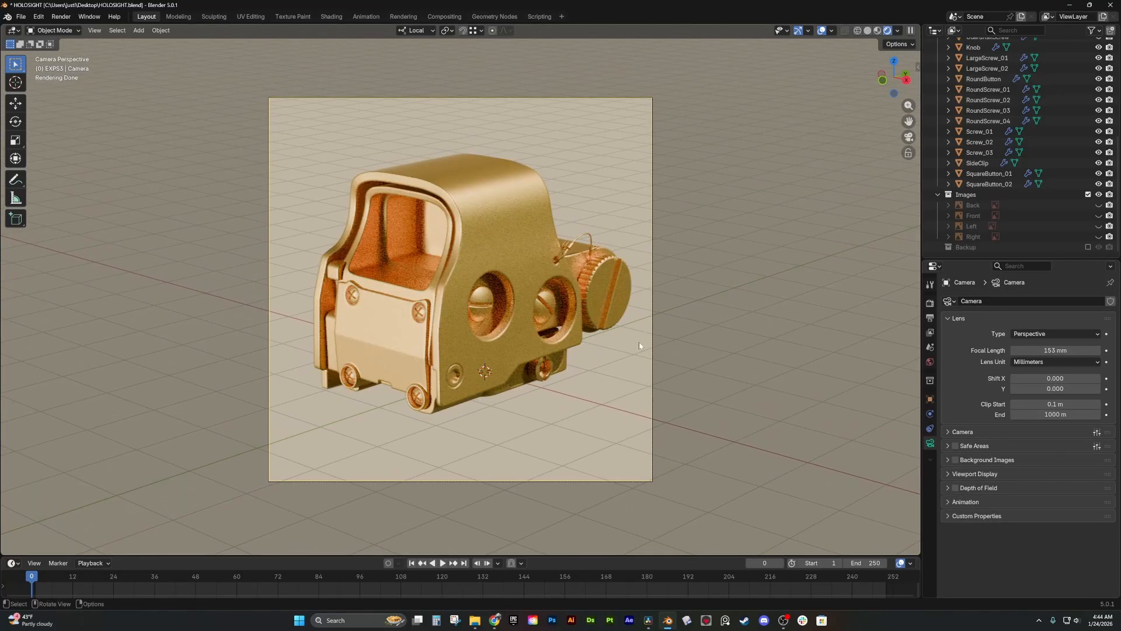
- Add a plane as the floor under the sight and scale it up about 16.5 times
{"action": "key", "text": "shift+a"}
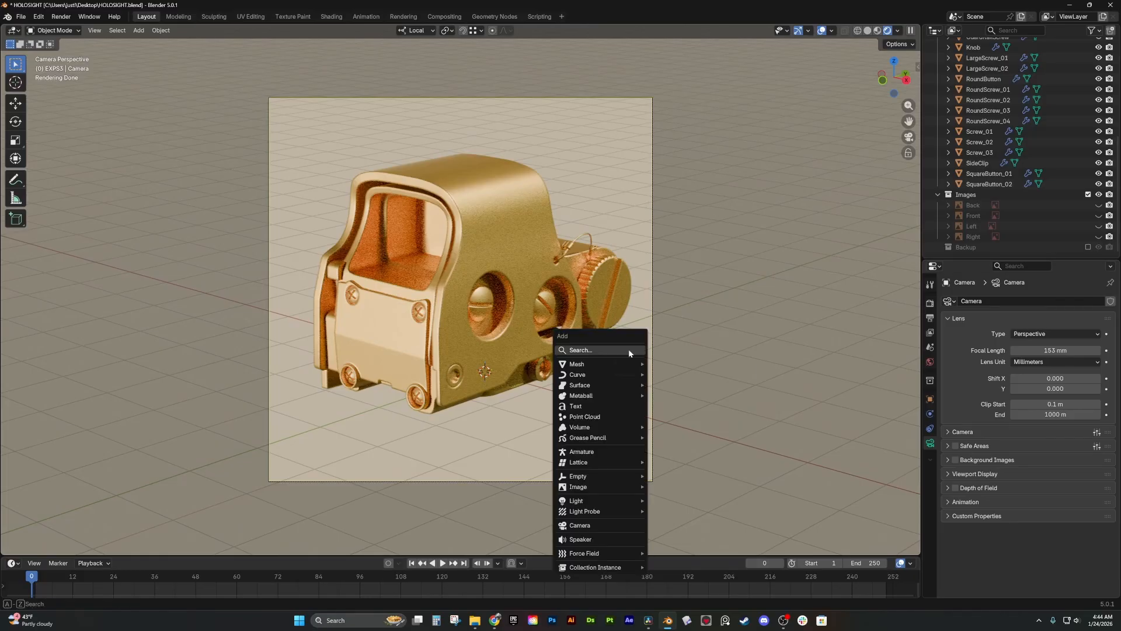
{"action": "mouse_move", "coordinate": [623, 363]}
{"action": "left_click", "coordinate": [671, 364]}
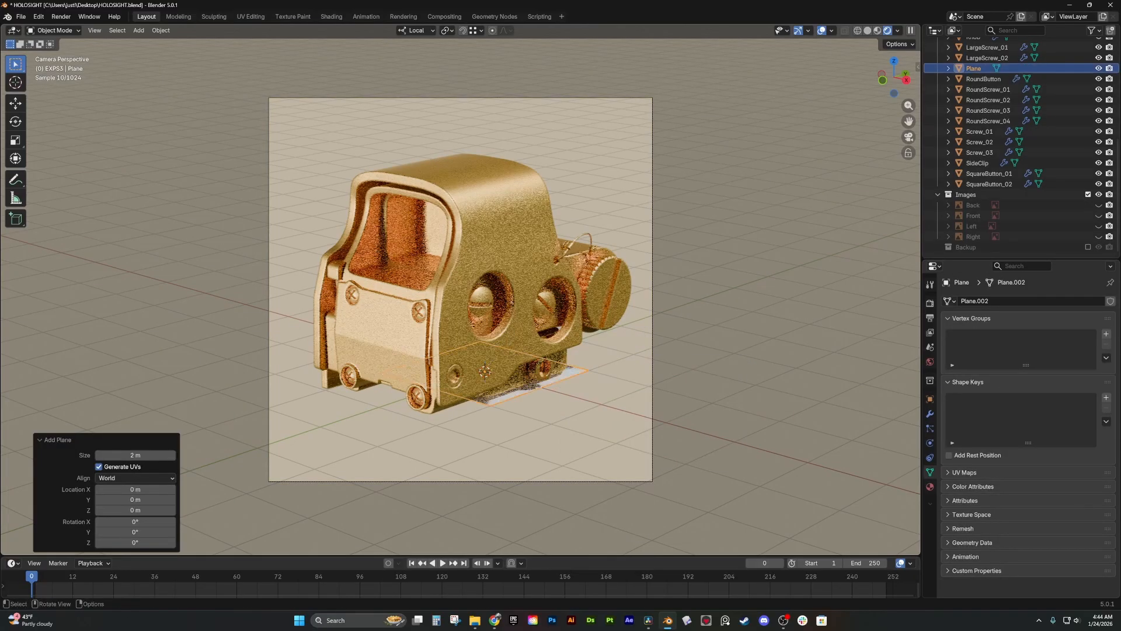
{"action": "key", "text": "s"}
{"action": "left_click", "coordinate": [295, 357]}
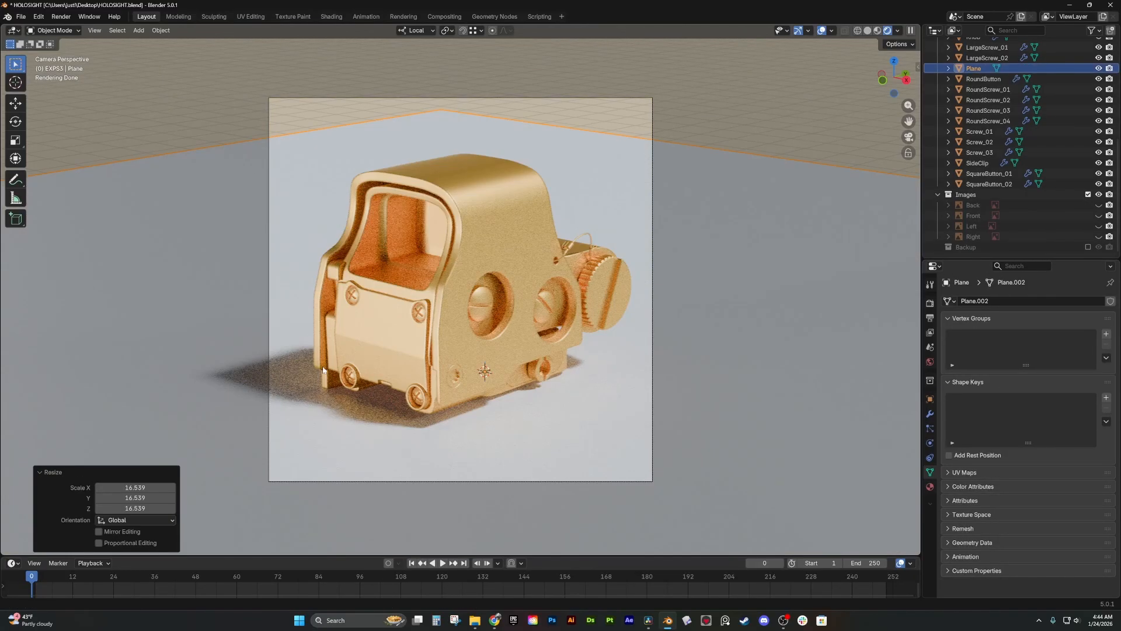
{"action": "key", "text": "g"}
{"action": "key", "text": "z"}
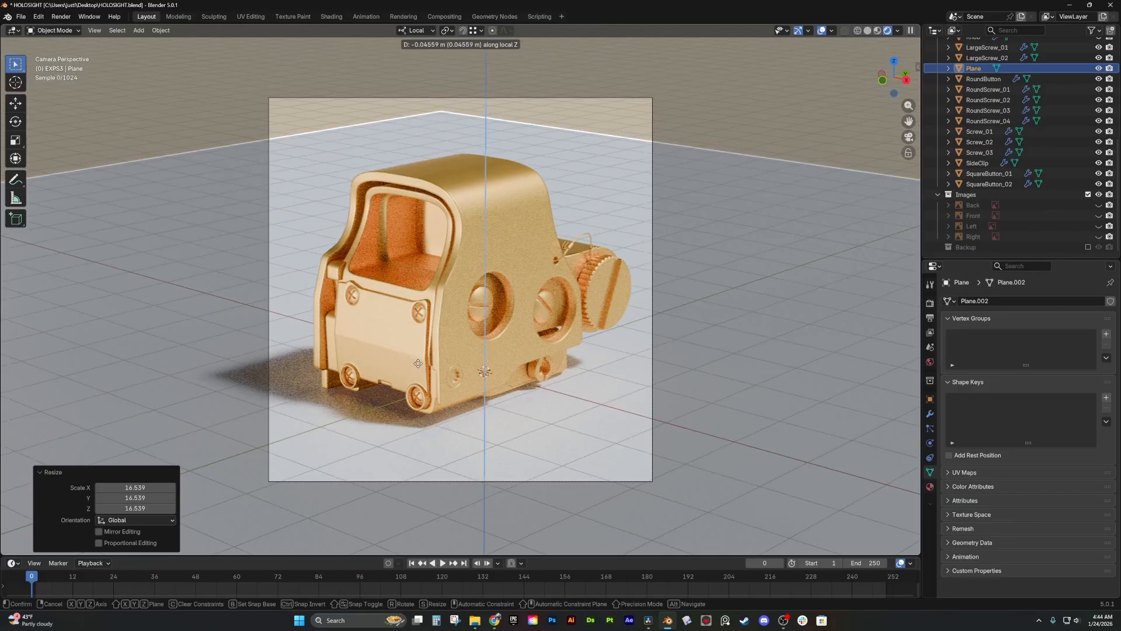
{"action": "right_click", "coordinate": [421, 365]}
- Pull the camera back about 12.77 m along its local Z axis and select the floor plane
{"action": "scroll", "coordinate": [1029, 83], "scroll_direction": "up", "scroll_amount": 6}
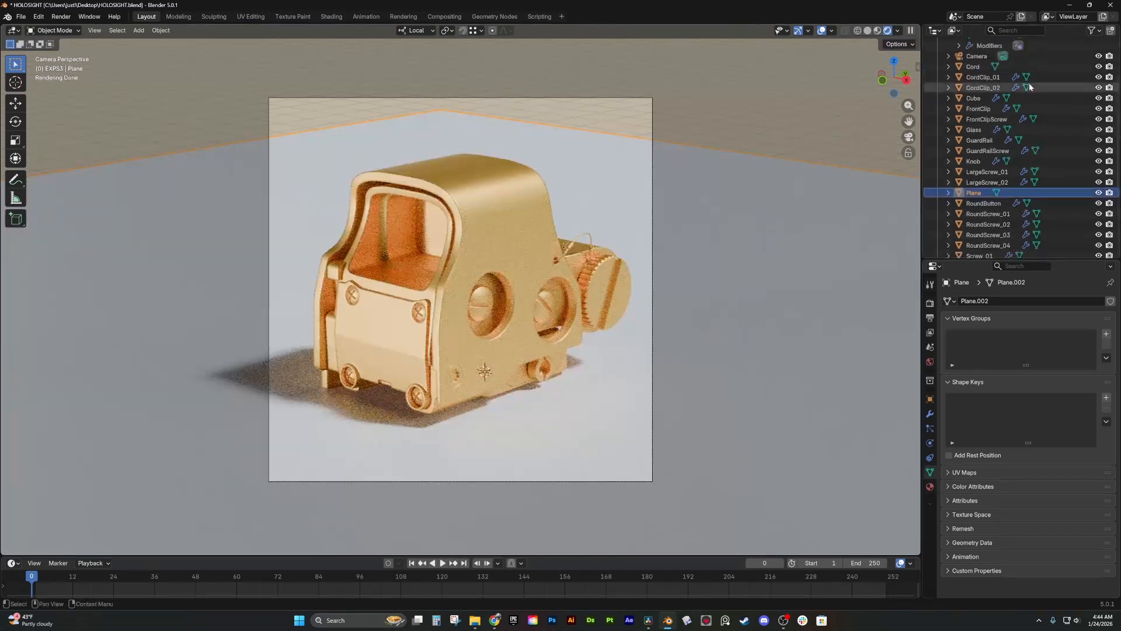
{"action": "left_click", "coordinate": [985, 78]}
{"action": "key", "text": "g"}
{"action": "key", "text": "z"}
{"action": "key", "text": "z"}
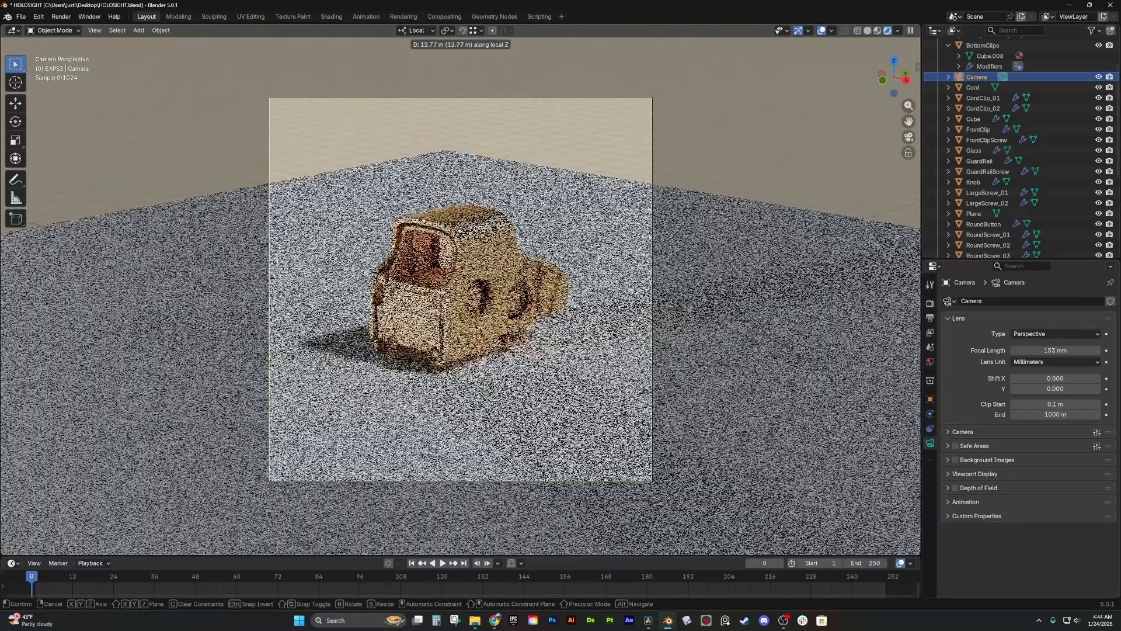
{"action": "left_click", "coordinate": [639, 338]}
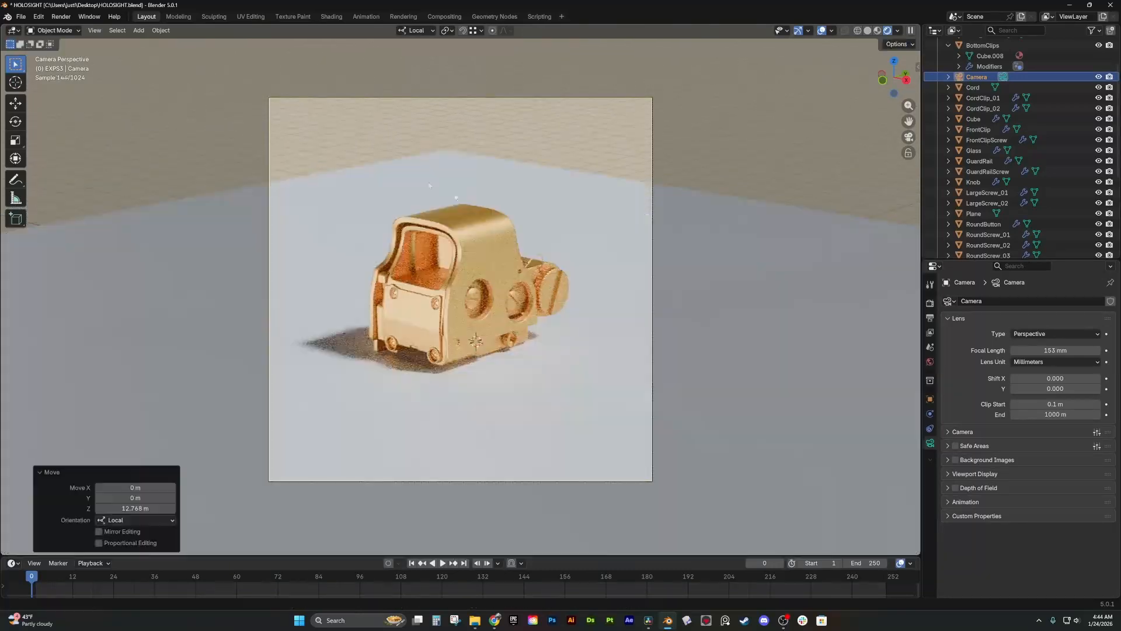
{"action": "left_click", "coordinate": [639, 338]}
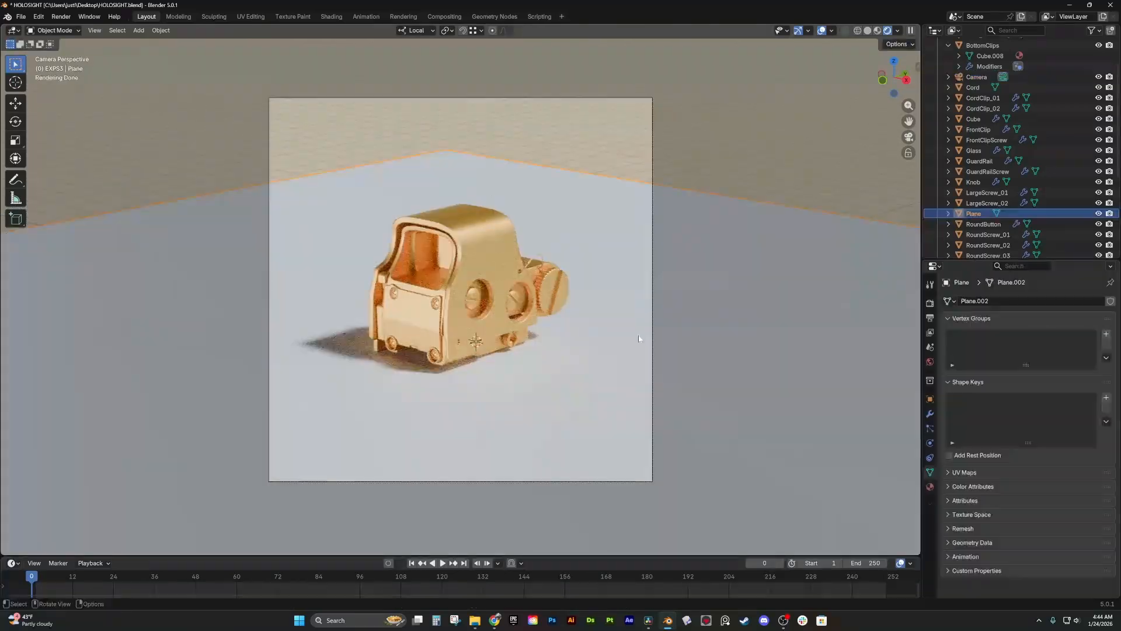
- Make the floor plane a shadow catcher, deselect it and save the file
{"action": "left_click", "coordinate": [930, 399]}
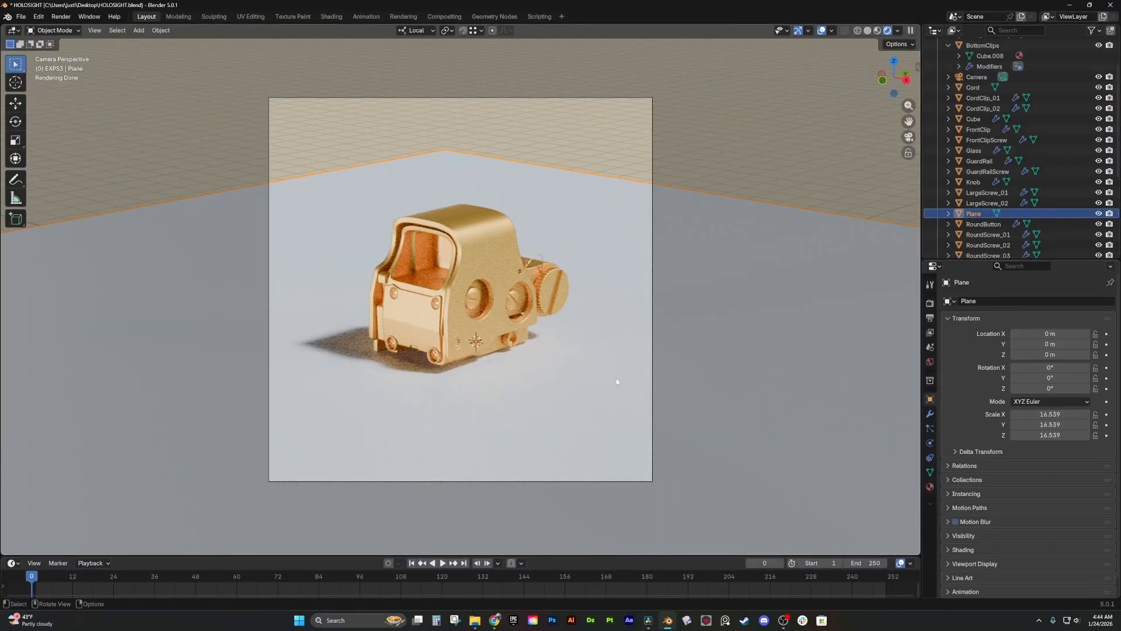
{"action": "scroll", "coordinate": [979, 486], "scroll_direction": "down", "scroll_amount": 1}
{"action": "left_click", "coordinate": [951, 520]}
{"action": "scroll", "coordinate": [951, 519], "scroll_direction": "down", "scroll_amount": 3}
{"action": "left_click", "coordinate": [1013, 502]}
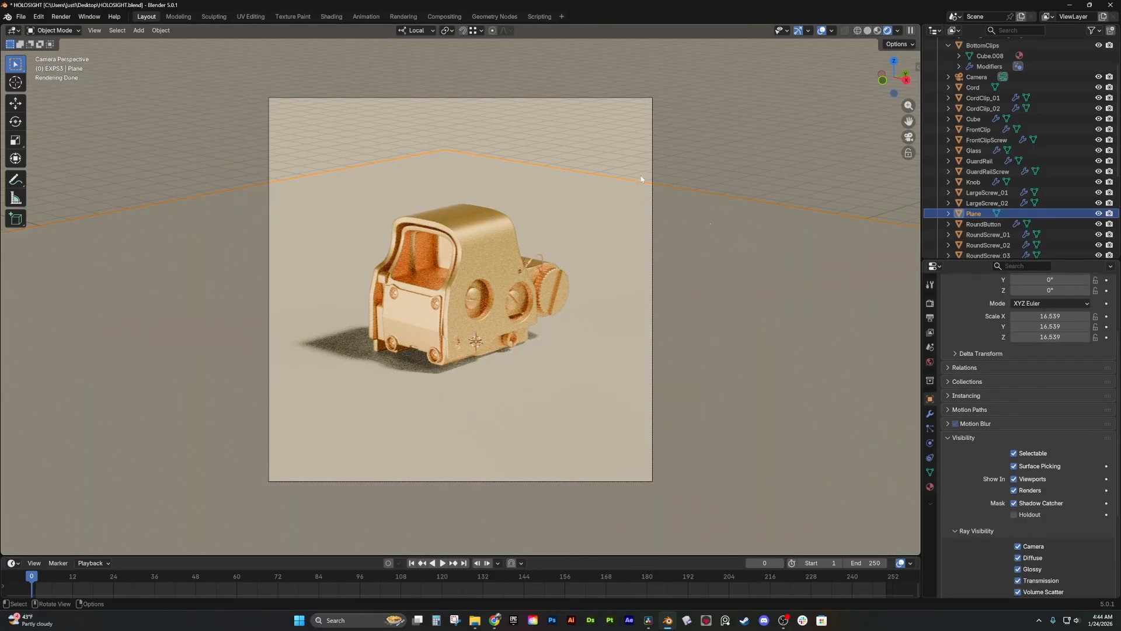
{"action": "key", "text": "alt+a"}
{"action": "middle_click_drag", "start_coordinate": [355, 275], "coordinate": [382, 287], "text": "shift"}
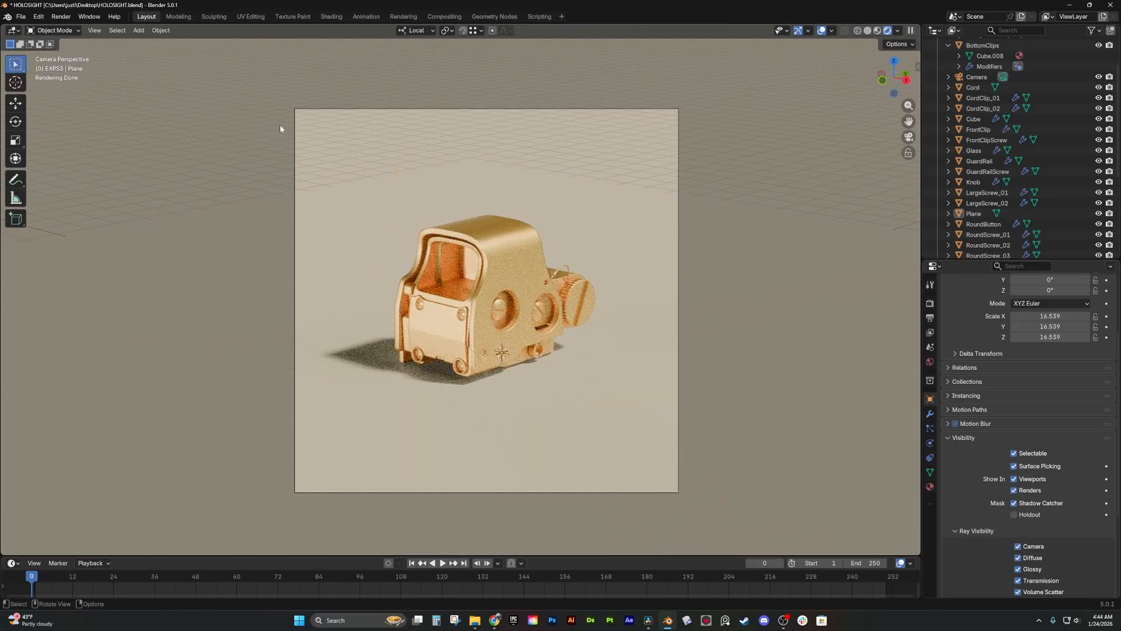
{"action": "scroll", "coordinate": [503, 168], "scroll_direction": "up", "scroll_amount": 2}
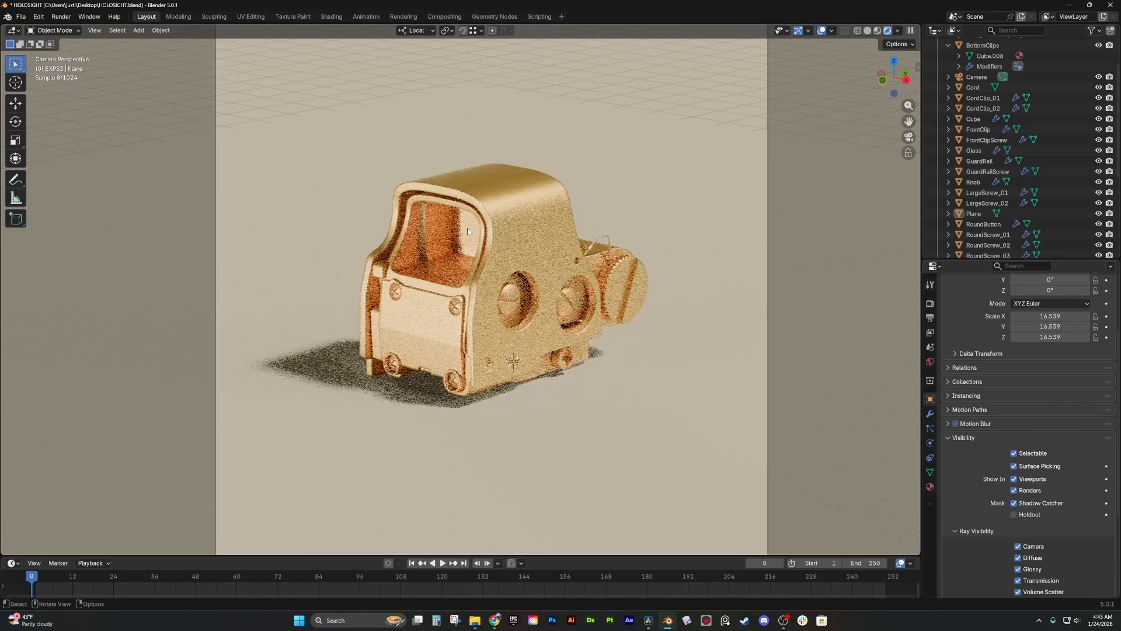
{"action": "key", "text": "ctrl+s"}
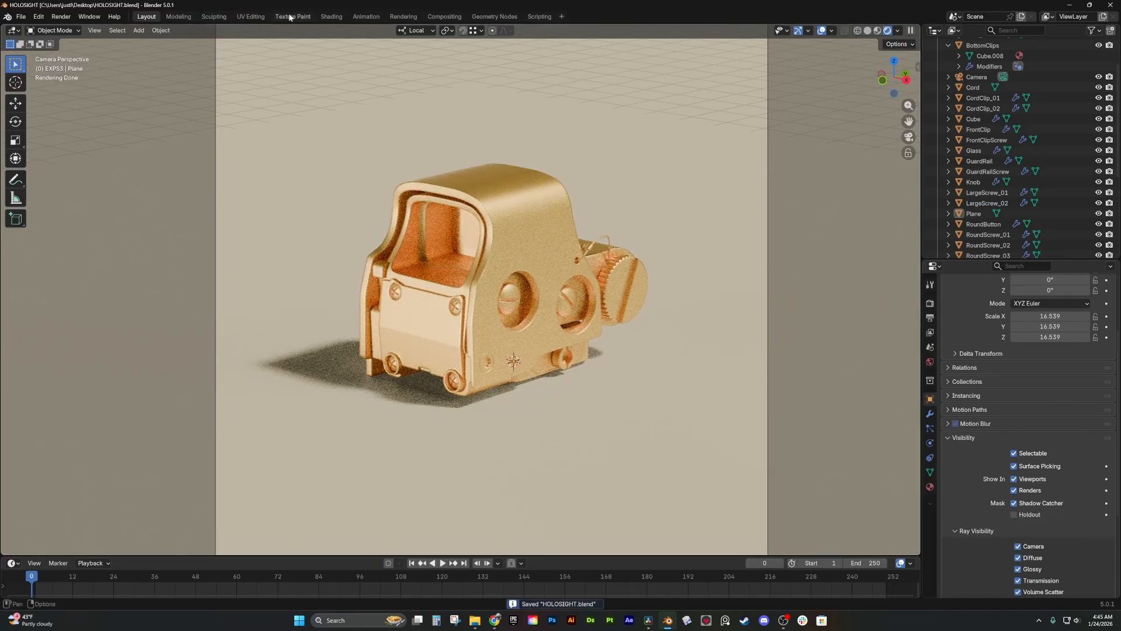
- In the world shader nodes of the Shading workspace, set the Mapping Z rotation to -41.3° and save the file
{"action": "left_click", "coordinate": [332, 16]}
{"action": "left_click", "coordinate": [221, 396]}
{"action": "left_click", "coordinate": [222, 434]}
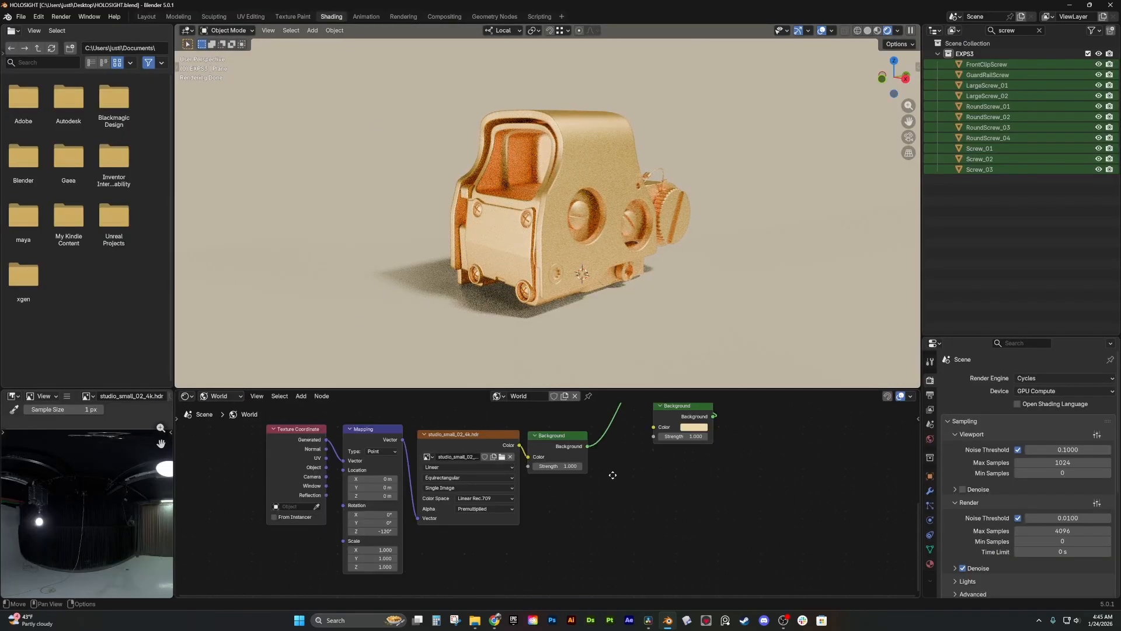
{"action": "middle_click_drag", "start_coordinate": [612, 474], "coordinate": [611, 483]}
{"action": "left_click_drag", "start_coordinate": [375, 539], "coordinate": [422, 539]}
{"action": "key", "text": "ctrl+s"}
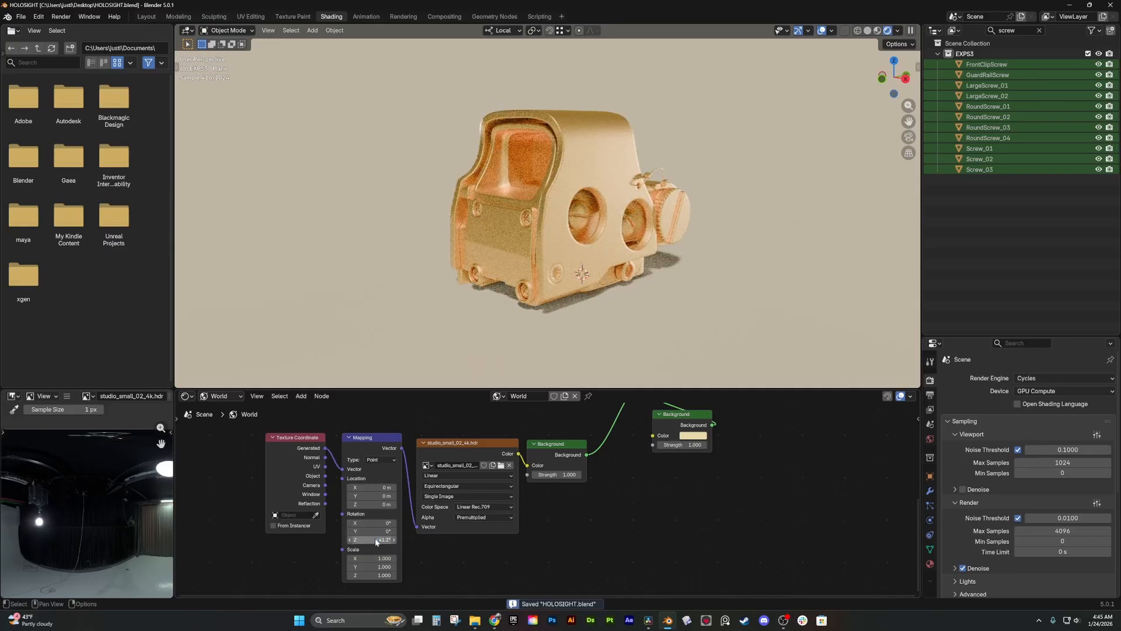
- Switch to the browser, download the Brown Photostudio 02 HDRI as 4K HDR and bring it into Blender's world node tree
{"action": "left_click", "coordinate": [495, 622]}
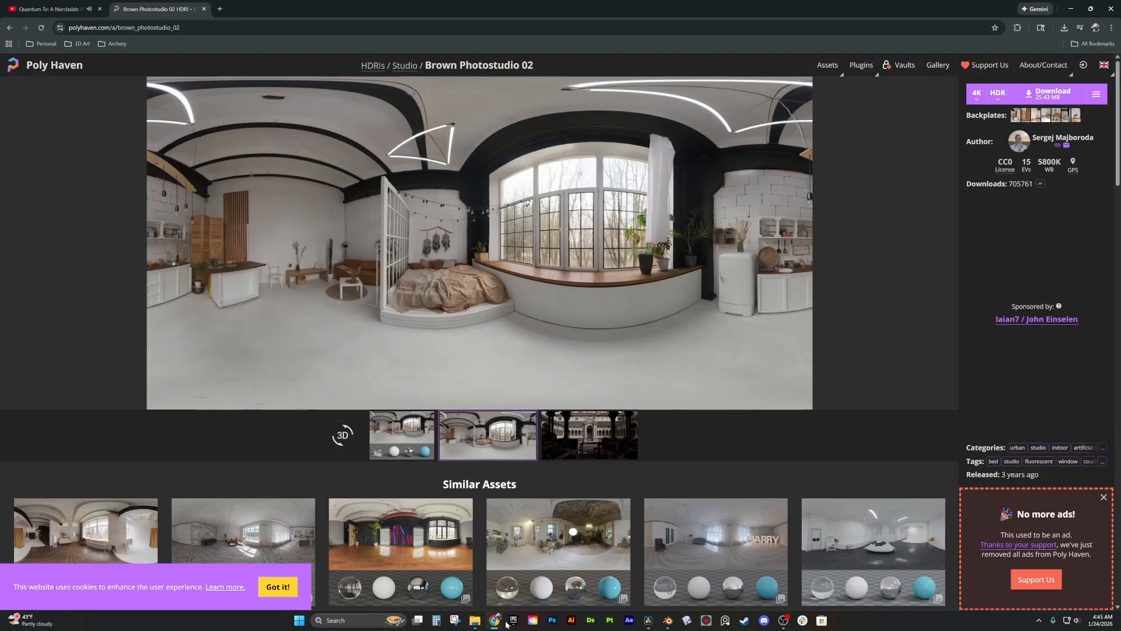
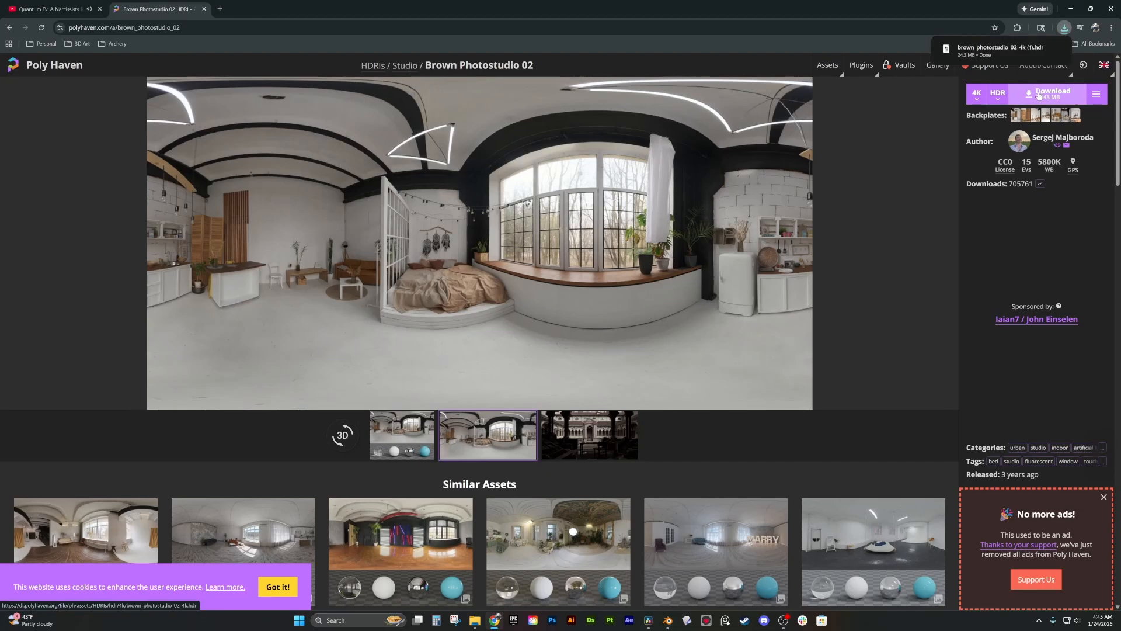
{"action": "left_click", "coordinate": [1090, 8]}
{"action": "left_click_drag", "start_coordinate": [847, 32], "coordinate": [317, 48]}
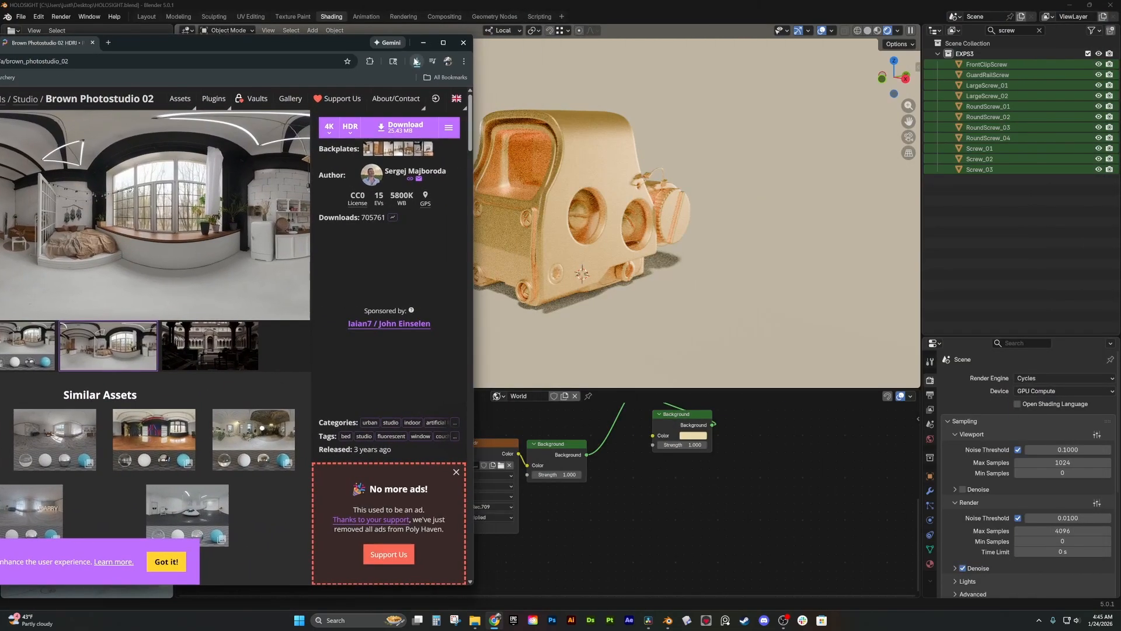
{"action": "left_click", "coordinate": [416, 61]}
{"action": "left_click_drag", "start_coordinate": [326, 102], "coordinate": [493, 239]}
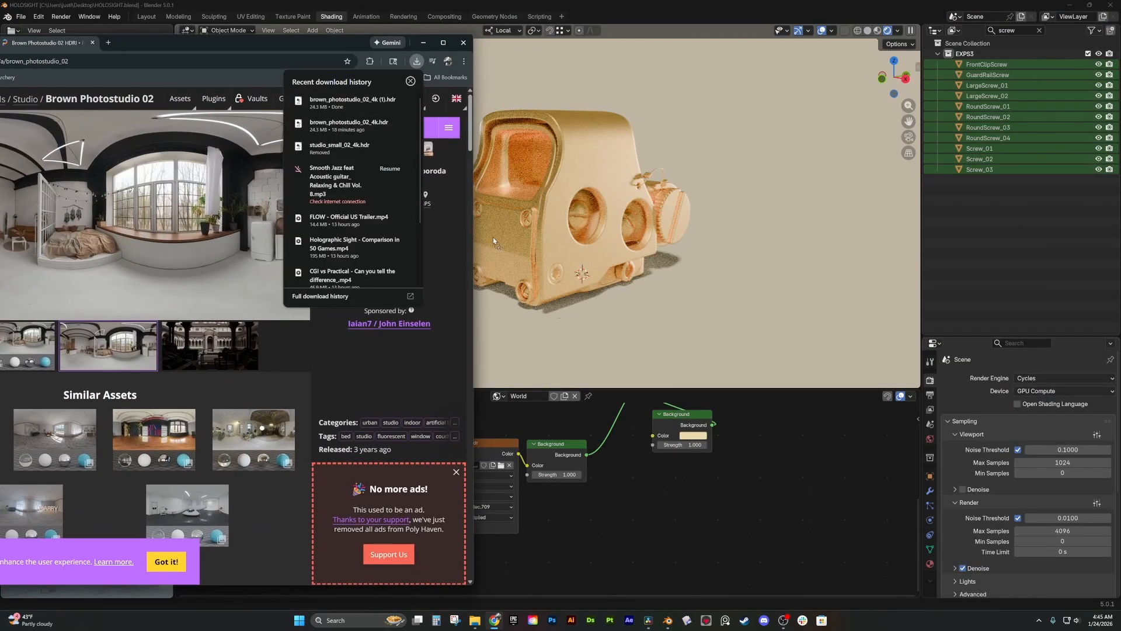
{"action": "left_click_drag", "start_coordinate": [626, 485], "coordinate": [614, 489]}
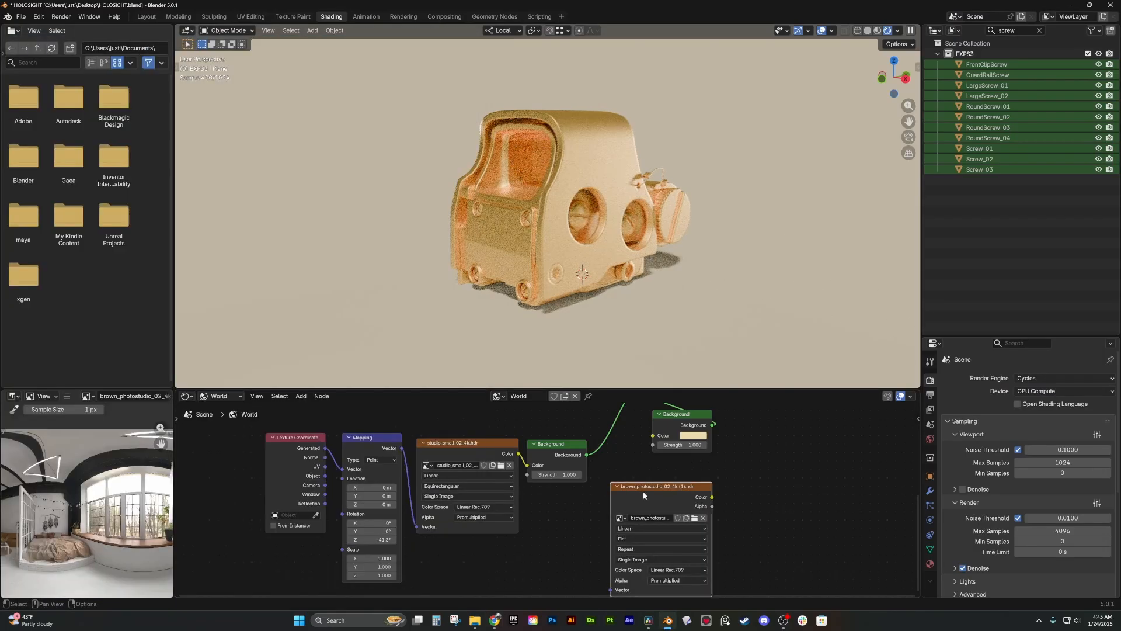
- Replace the imported image node with an Environment Texture node that uses brown_photostudio_02_4k (1).hdr
{"action": "scroll", "coordinate": [631, 454], "scroll_direction": "up", "scroll_amount": 2}
{"action": "mouse_move", "coordinate": [639, 473]}
{"action": "middle_mouse_down"}
{"action": "mouse_move", "coordinate": [634, 445]}
{"action": "mouse_move", "coordinate": [639, 471]}
{"action": "mouse_move", "coordinate": [622, 459]}
{"action": "middle_mouse_up"}
{"action": "key", "text": "x"}
{"action": "key", "text": "shift+a"}
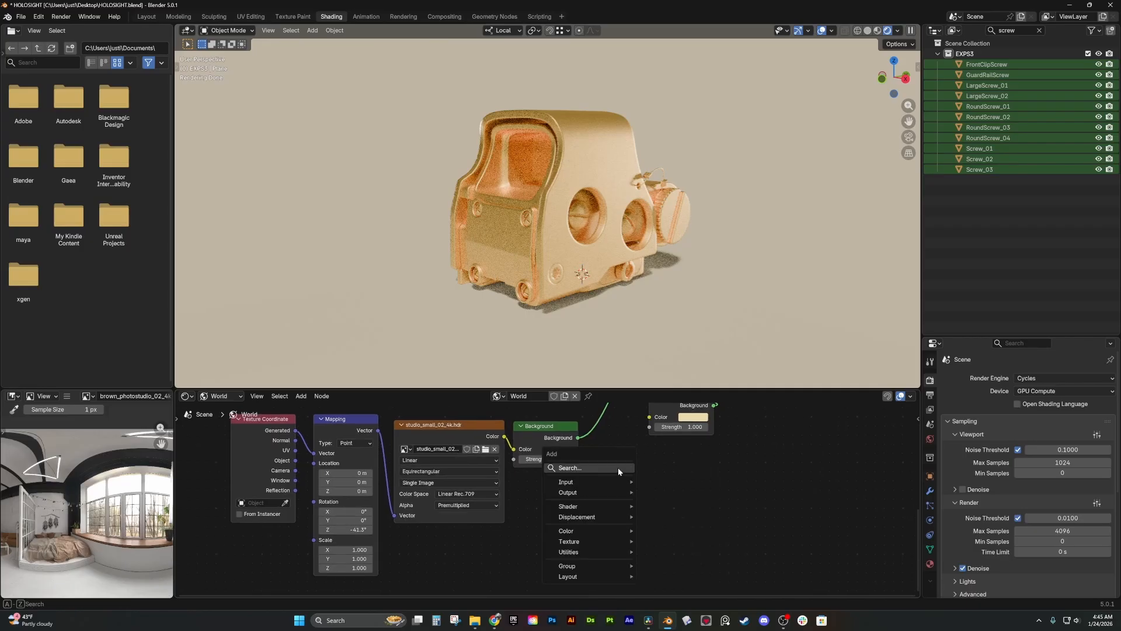
{"action": "left_click", "coordinate": [619, 469]}
{"action": "type", "text": "env"}
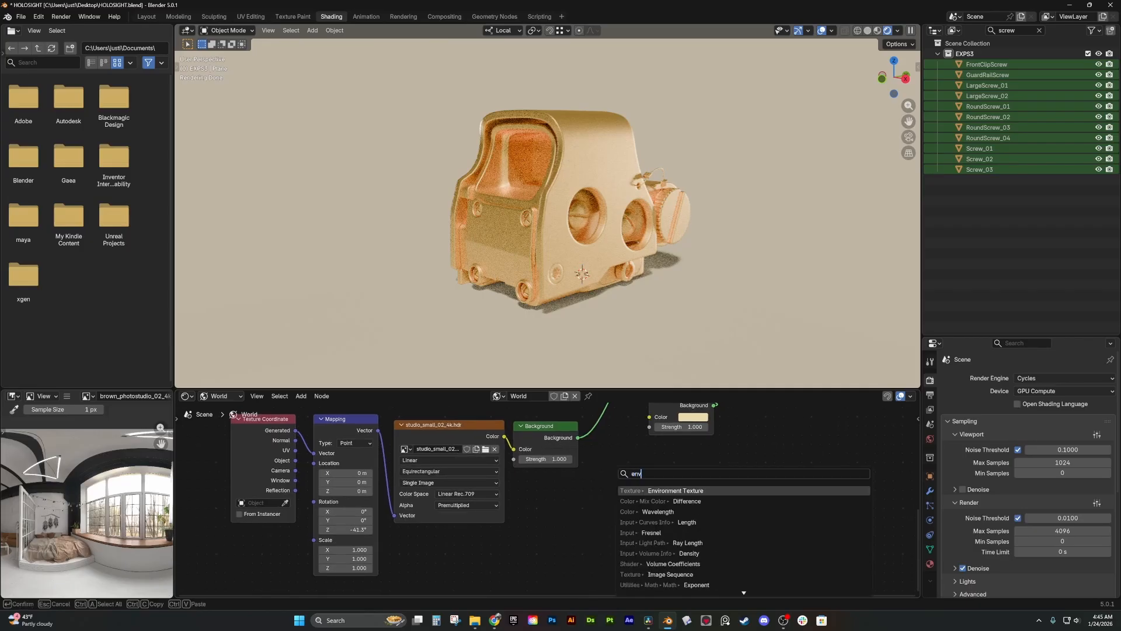
{"action": "key", "text": "Return"}
{"action": "left_click", "coordinate": [629, 493]}
{"action": "left_click", "coordinate": [629, 492]}
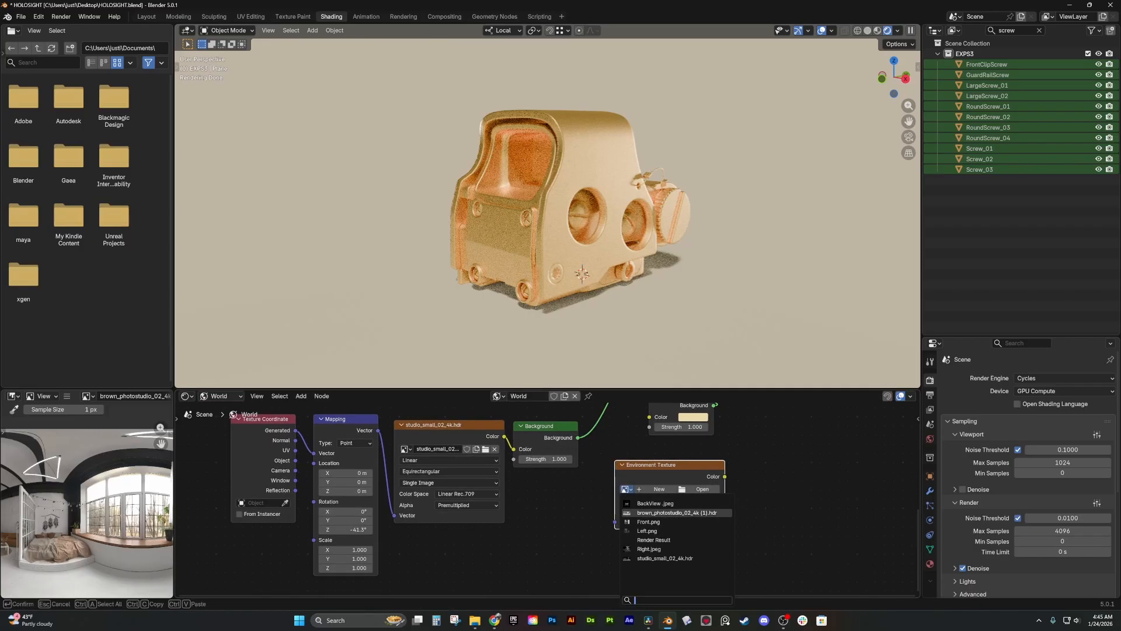
{"action": "left_click", "coordinate": [644, 513]}
- Wire the brown_photostudio texture between the Mapping and Background nodes in place of the studio_small_02_4k node, and delete that old node
{"action": "left_click", "coordinate": [559, 489]}
{"action": "middle_click_drag", "start_coordinate": [570, 483], "coordinate": [572, 514]}
{"action": "scroll", "coordinate": [572, 515], "scroll_direction": "down", "scroll_amount": 1}
{"action": "left_click_drag", "start_coordinate": [713, 509], "coordinate": [518, 483]}
{"action": "middle_click_drag", "start_coordinate": [446, 539], "coordinate": [441, 505]}
{"action": "left_click_drag", "start_coordinate": [388, 431], "coordinate": [607, 547]}
{"action": "left_click", "coordinate": [464, 432]}
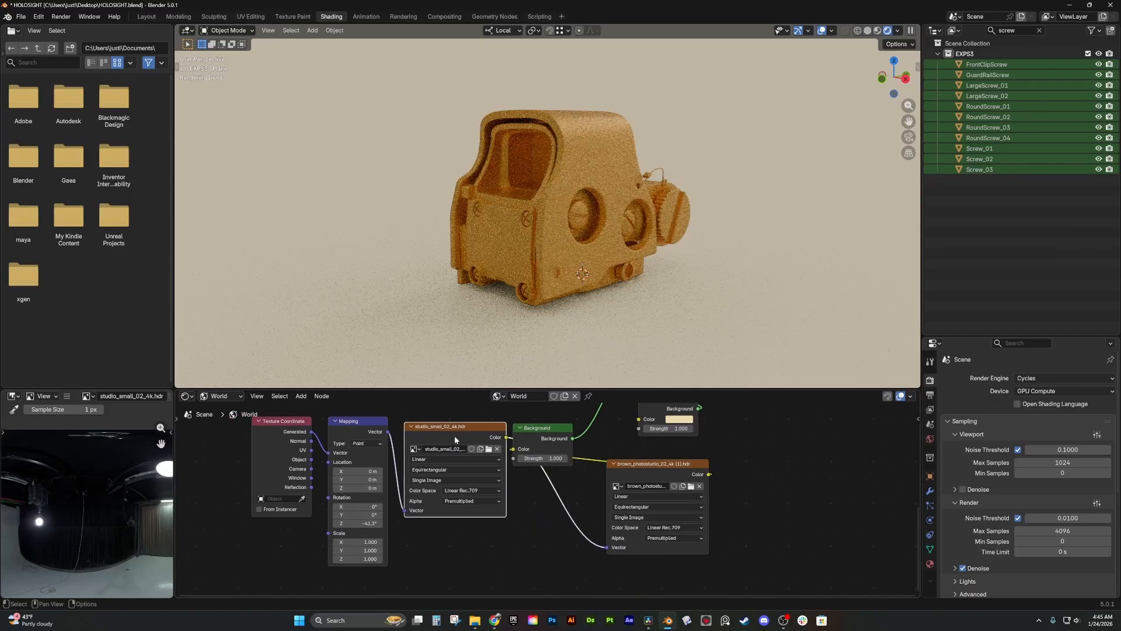
{"action": "key", "text": "Delete"}
{"action": "left_click_drag", "start_coordinate": [388, 431], "coordinate": [606, 546]}
{"action": "left_click_drag", "start_coordinate": [648, 463], "coordinate": [447, 426]}
{"action": "left_click", "coordinate": [492, 536]}
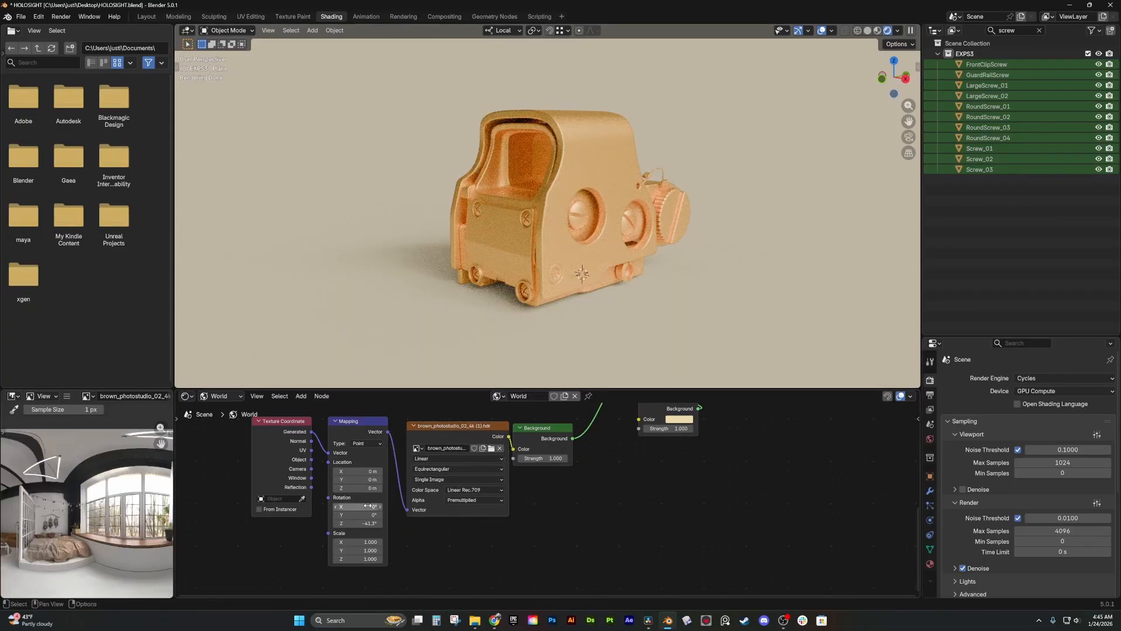
- Rotate the environment to about 85° around Z and change the plain Background node's colour to a pale pinkish beige
{"action": "left_click_drag", "start_coordinate": [358, 523], "coordinate": [464, 522]}
{"action": "scroll", "coordinate": [657, 510], "scroll_direction": "down", "scroll_amount": 1}
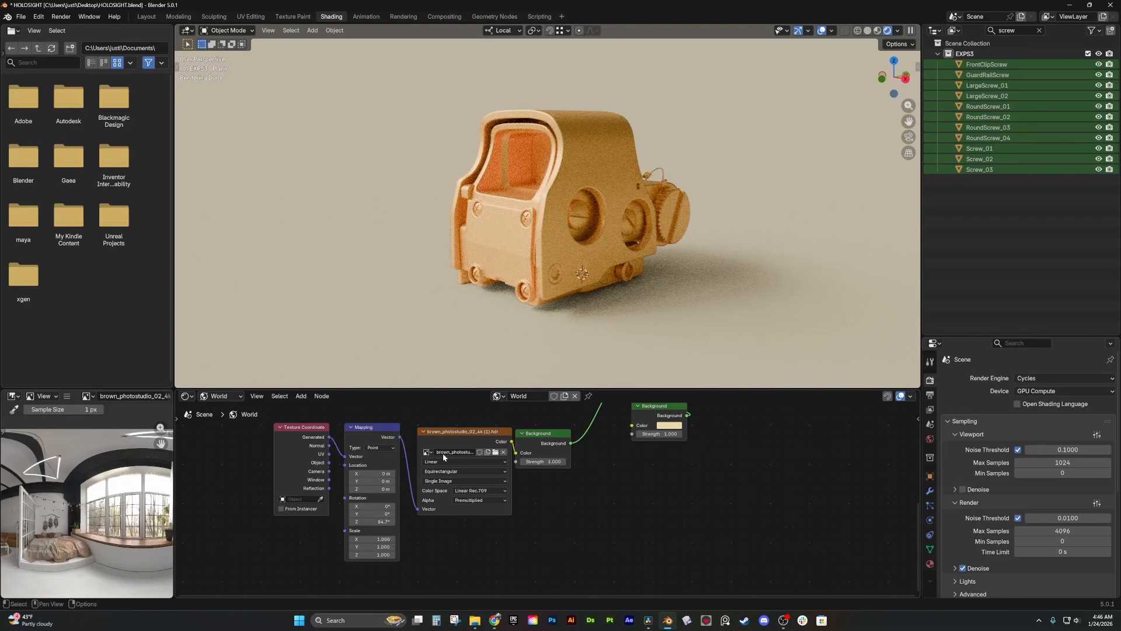
{"action": "middle_click_drag", "start_coordinate": [582, 465], "coordinate": [551, 495]}
{"action": "left_click", "coordinate": [639, 455]}
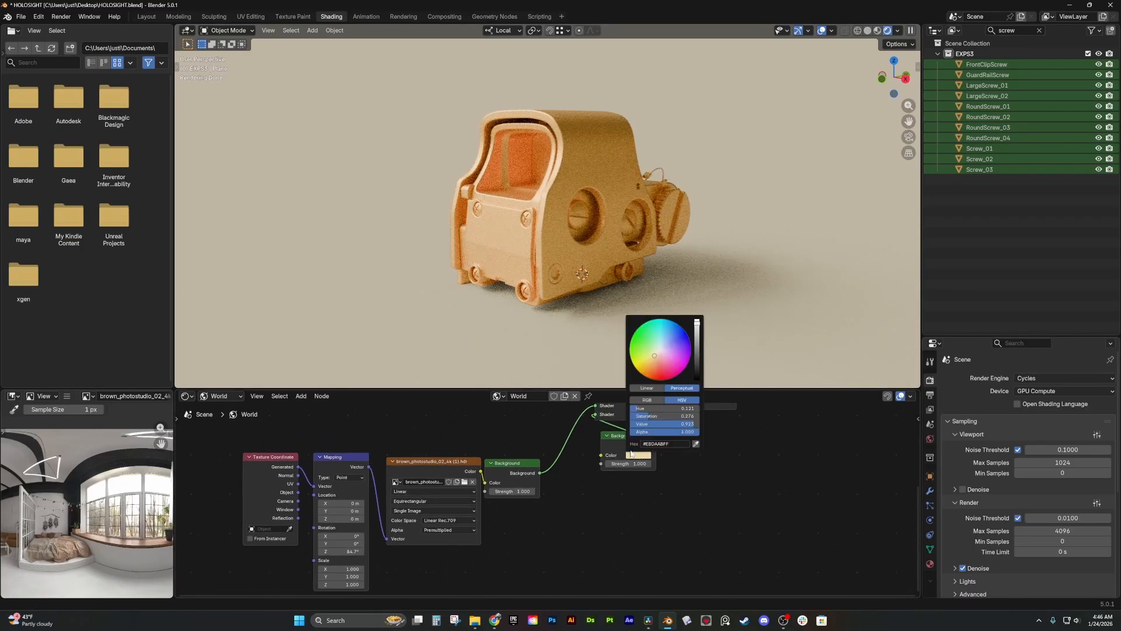
{"action": "left_click_drag", "start_coordinate": [656, 367], "coordinate": [660, 353]}
- Open the object shader of the sight's front base and set the Metal_LargeBevel material's Metallic value to 0
{"action": "left_click", "coordinate": [218, 397]}
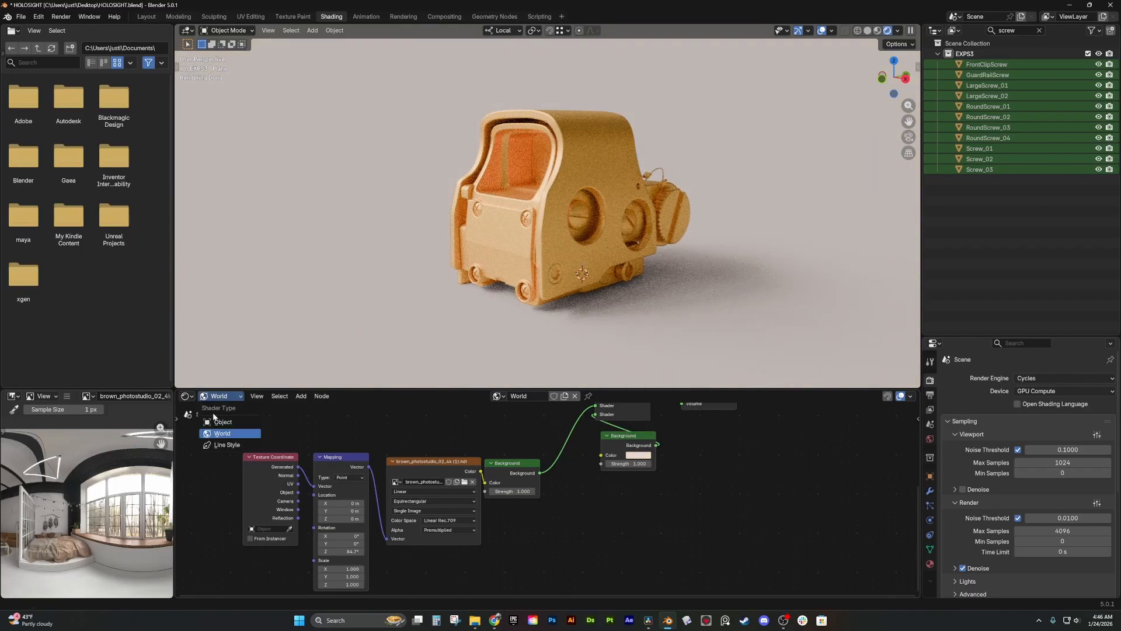
{"action": "left_click", "coordinate": [215, 418]}
{"action": "left_click", "coordinate": [515, 285]}
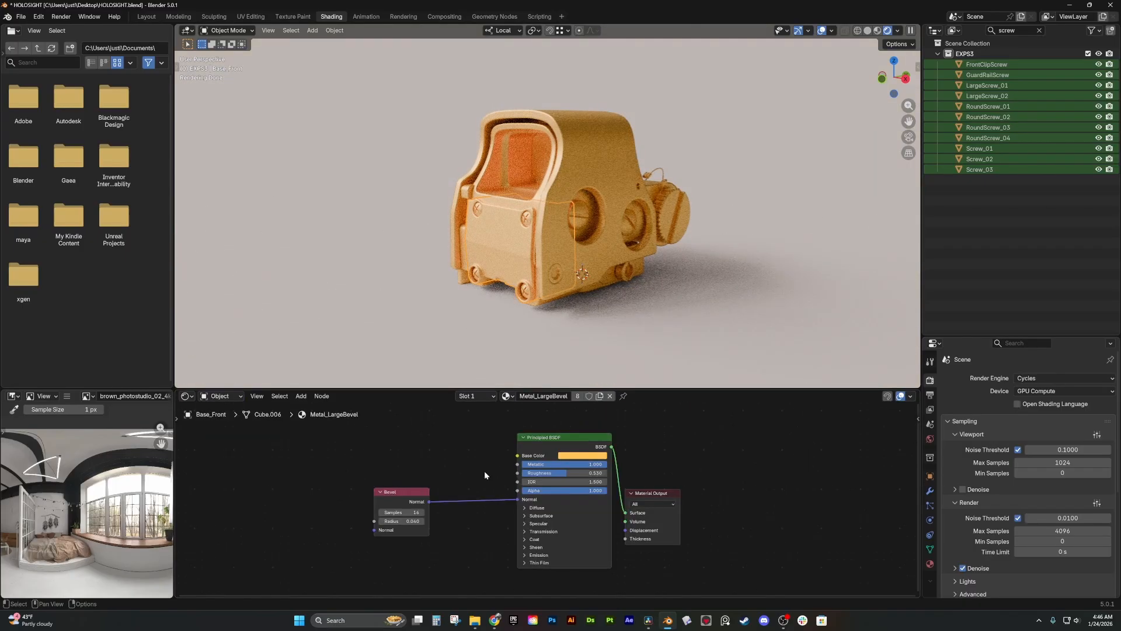
{"action": "middle_click_drag", "start_coordinate": [485, 475], "coordinate": [459, 481]}
{"action": "left_click_drag", "start_coordinate": [554, 470], "coordinate": [468, 470]}
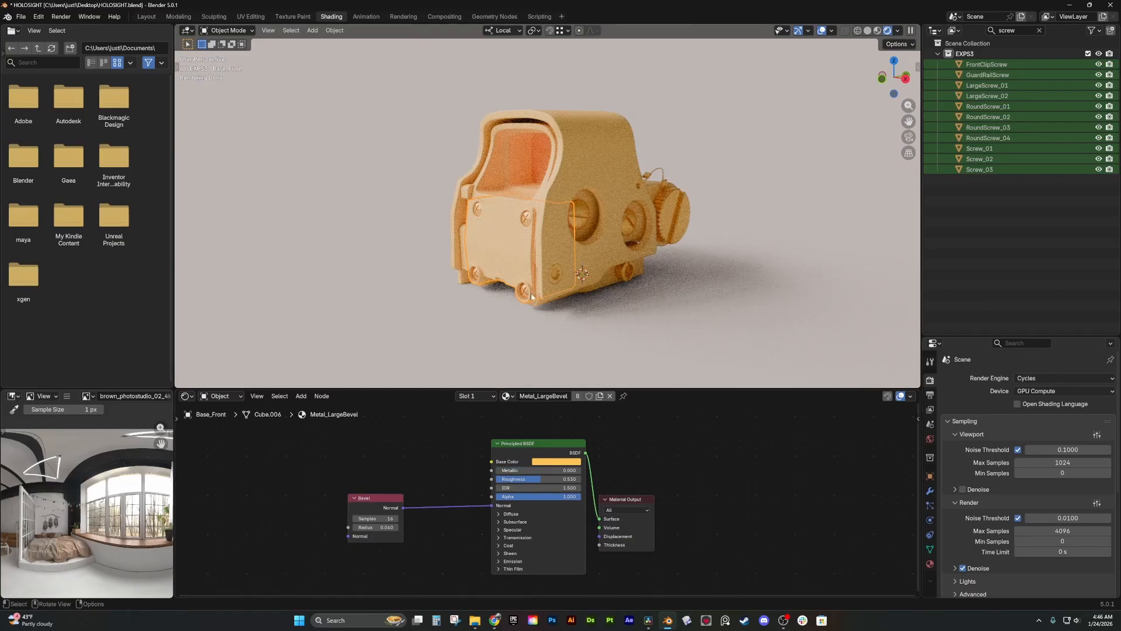
- Set the Metal_LargeBevel base colour to a neutral dark grey and its roughness to about 0.26
{"action": "left_click", "coordinate": [556, 462]}
{"action": "left_click", "coordinate": [571, 351]}
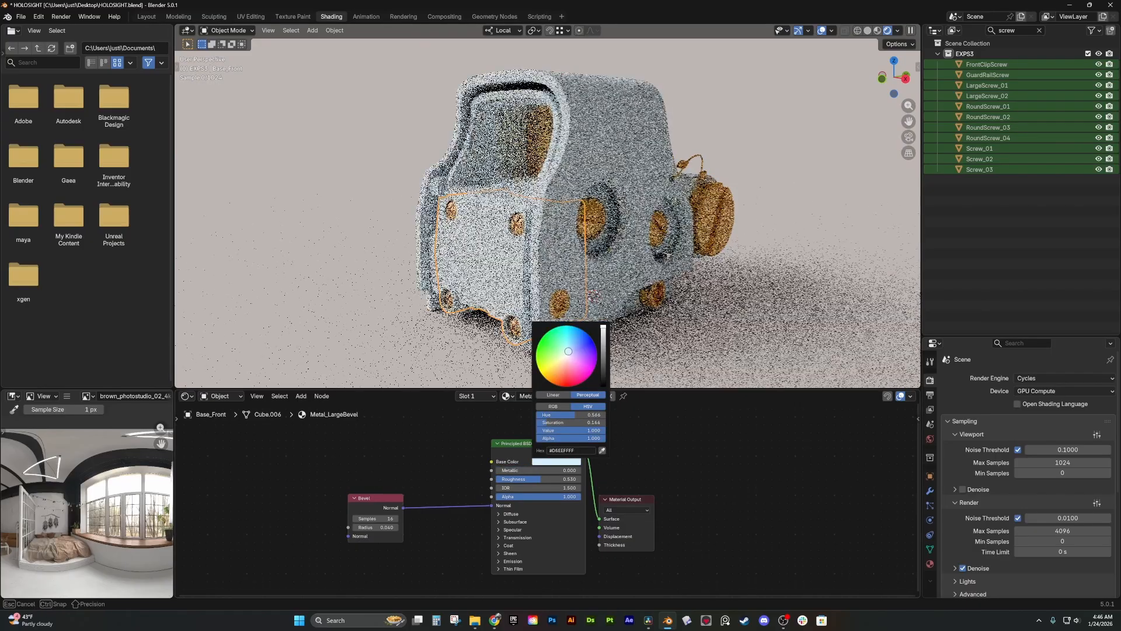
{"action": "left_click", "coordinate": [567, 356]}
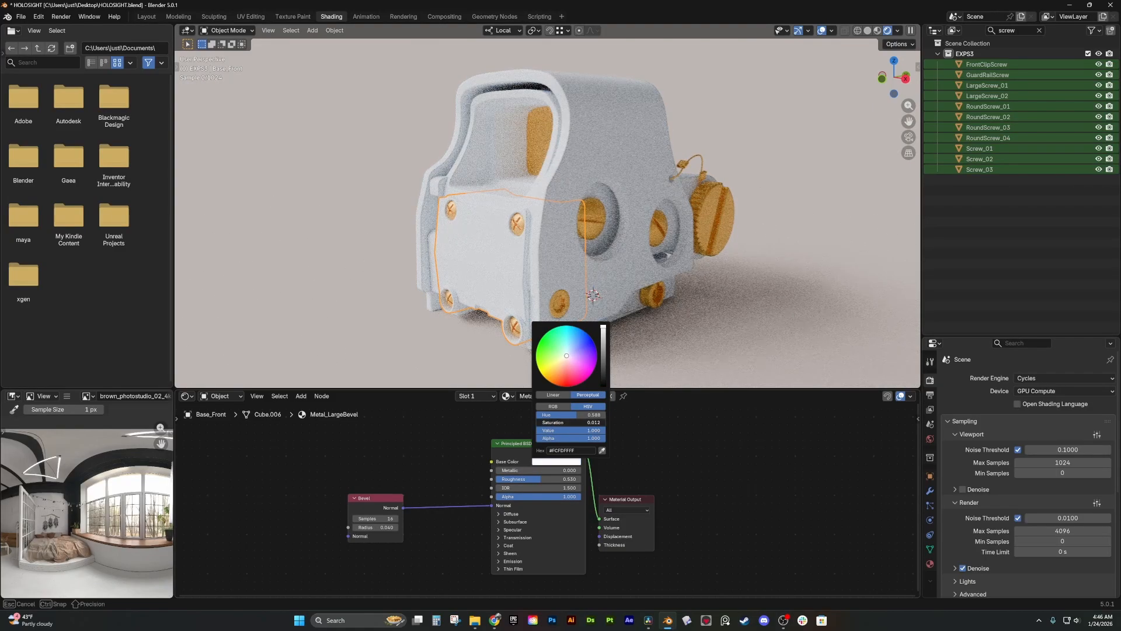
{"action": "left_click_drag", "start_coordinate": [603, 381], "coordinate": [603, 366]}
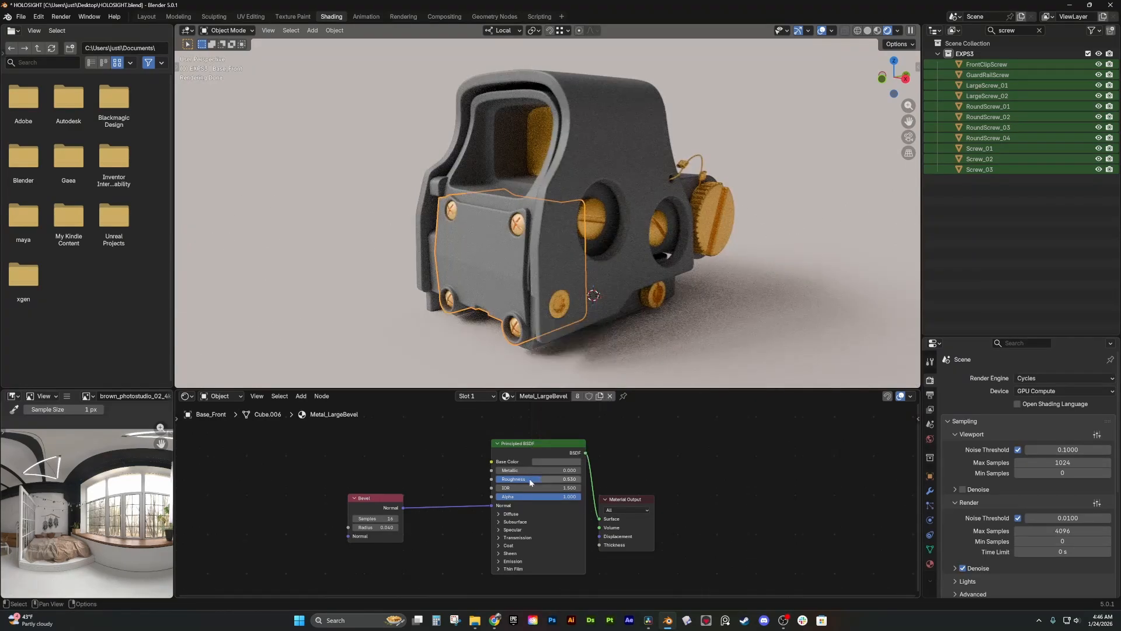
{"action": "left_click_drag", "start_coordinate": [525, 480], "coordinate": [513, 481]}
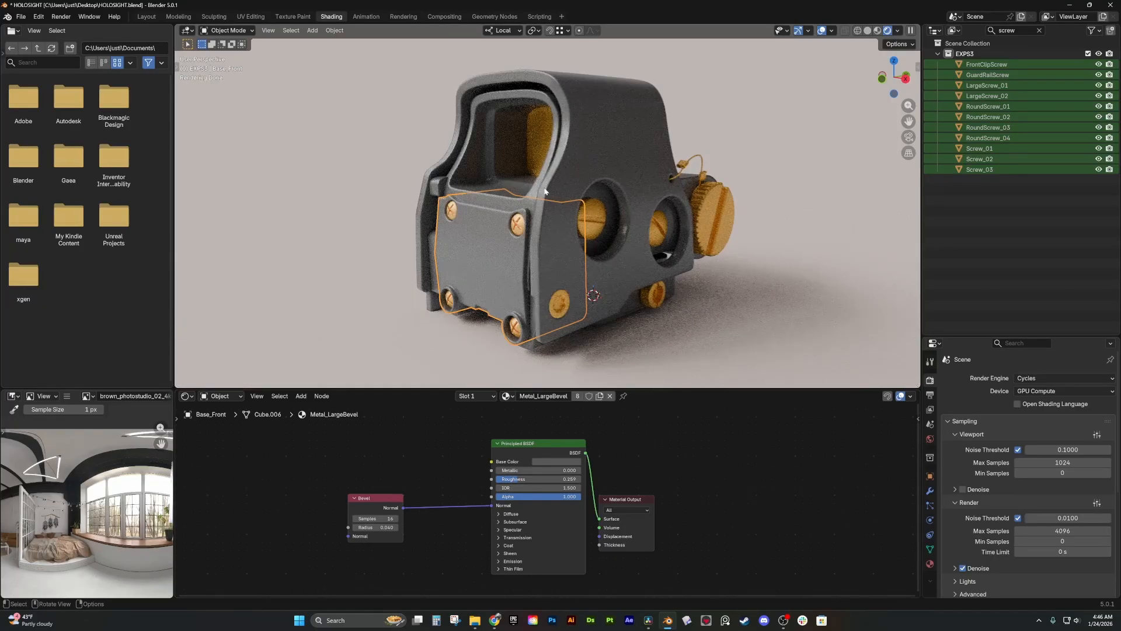
{"action": "left_click_drag", "start_coordinate": [373, 498], "coordinate": [428, 509]}
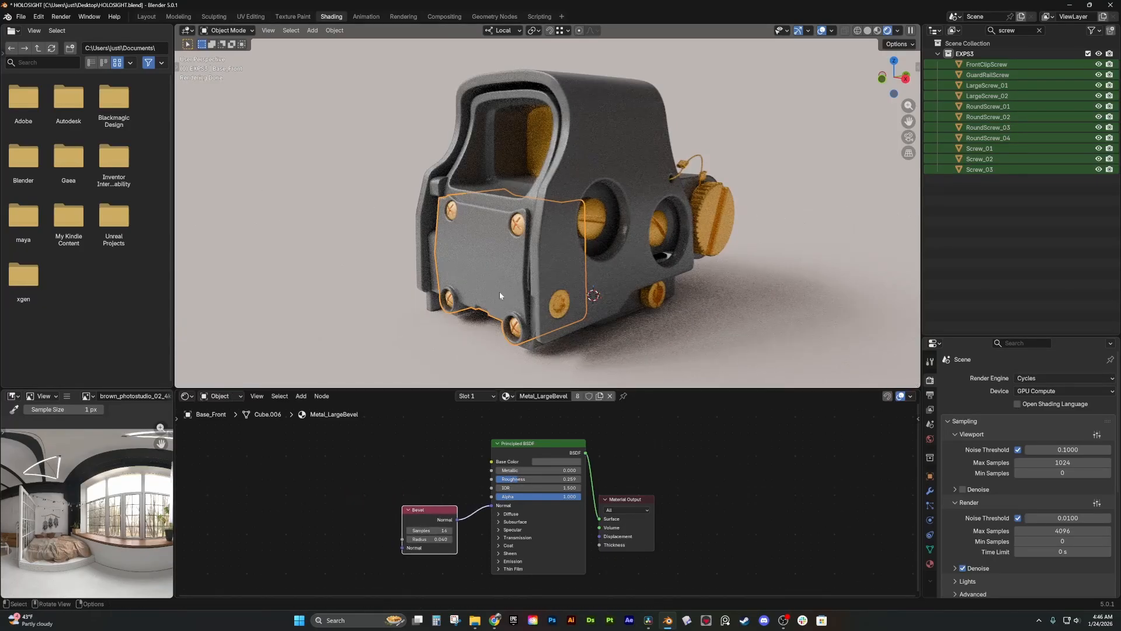
- Change the screws' Metal_SmallMetal base colour to dark grey and save the file
{"action": "left_click", "coordinate": [517, 223]}
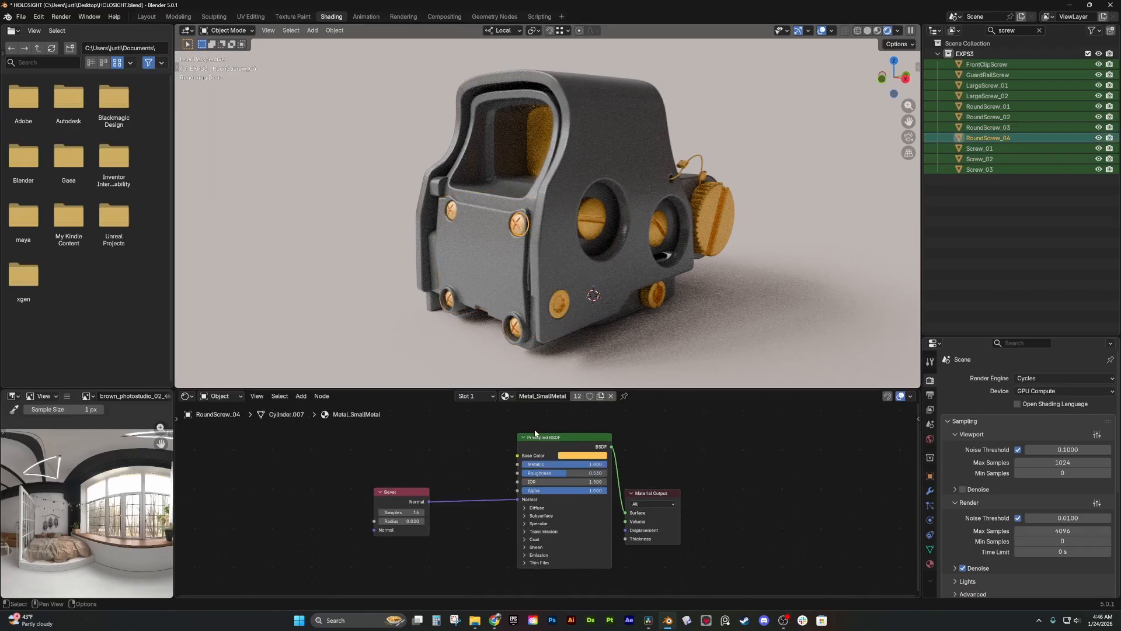
{"action": "left_click", "coordinate": [576, 458]}
{"action": "left_click_drag", "start_coordinate": [597, 416], "coordinate": [562, 409]}
{"action": "left_click_drag", "start_coordinate": [629, 321], "coordinate": [629, 362]}
{"action": "key", "text": "ctrl+s"}
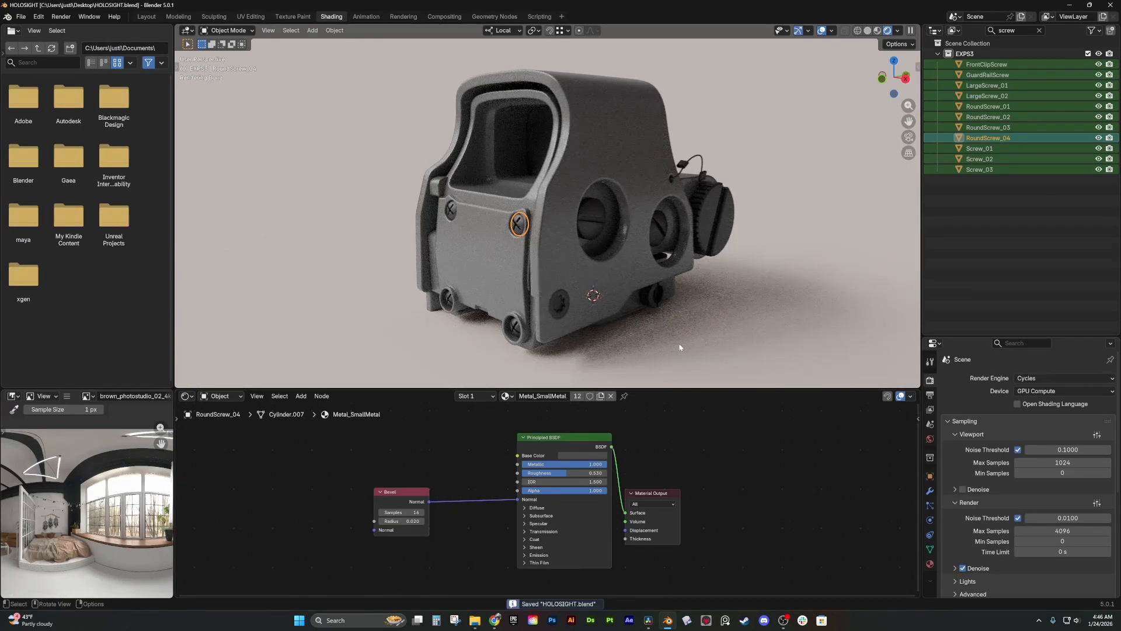
- Return to the Layout workspace, select the camera and open its lens settings
{"action": "left_click", "coordinate": [147, 16]}
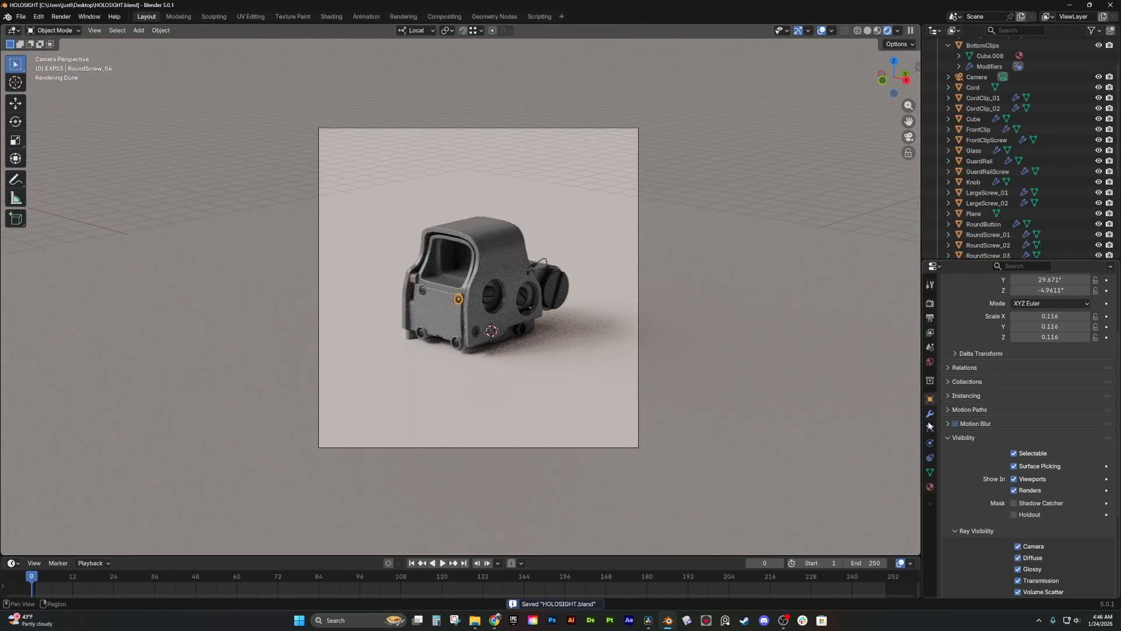
{"action": "scroll", "coordinate": [981, 123], "scroll_direction": "up", "scroll_amount": 3}
{"action": "left_click_drag", "start_coordinate": [976, 118], "coordinate": [963, 43]}
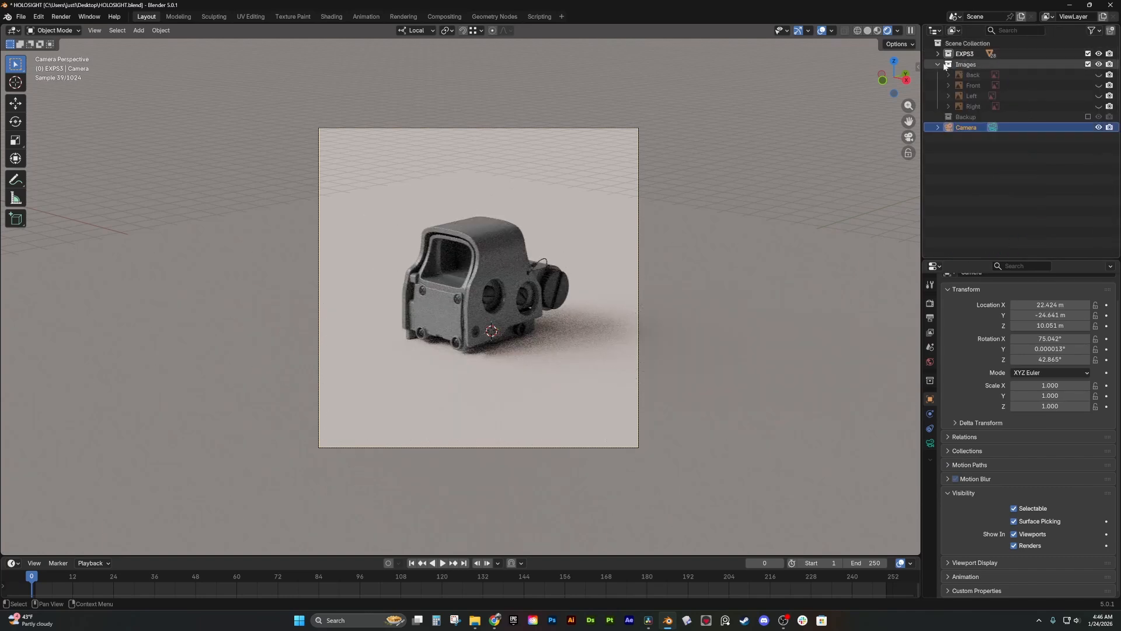
{"action": "left_click", "coordinate": [930, 442]}
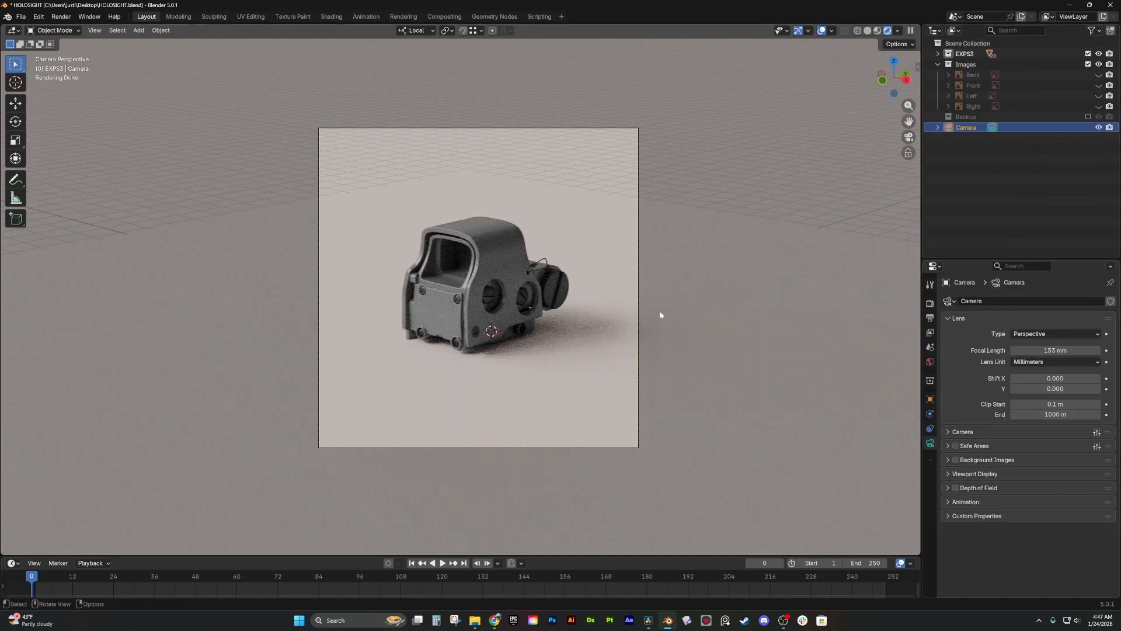
{"action": "key", "text": "g"}
{"action": "key", "text": "z"}
{"action": "key", "text": "z"}
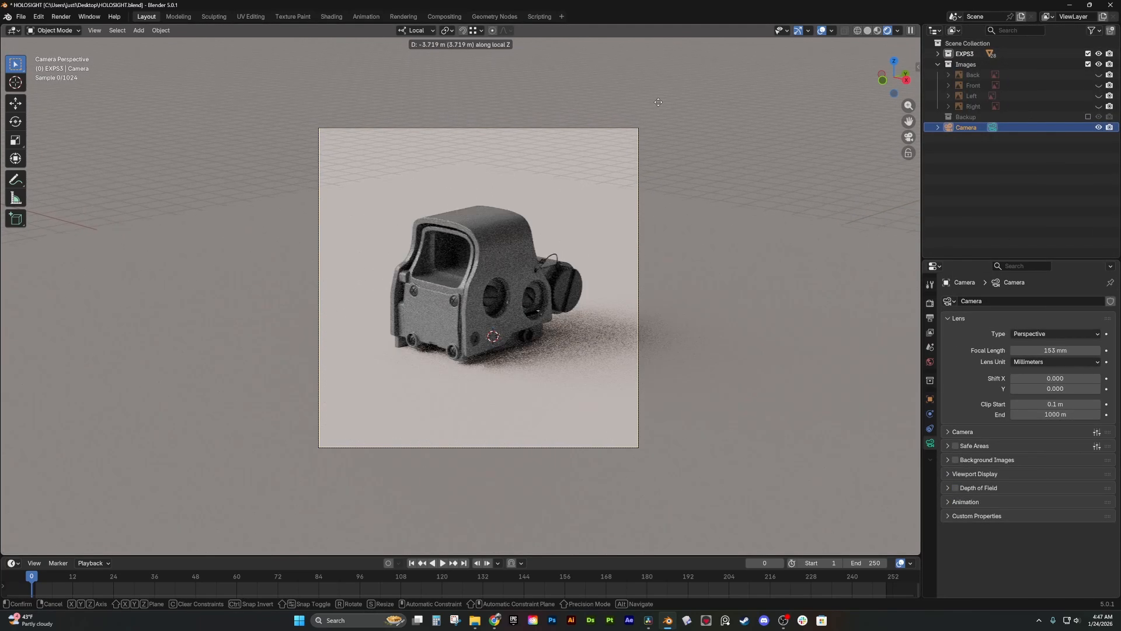
{"action": "left_click", "coordinate": [622, 300]}
- Shift the camera up about 0.53 m in its view plane so the sight sits lower in the frame
{"action": "key", "text": "g"}
{"action": "left_click", "coordinate": [619, 206]}
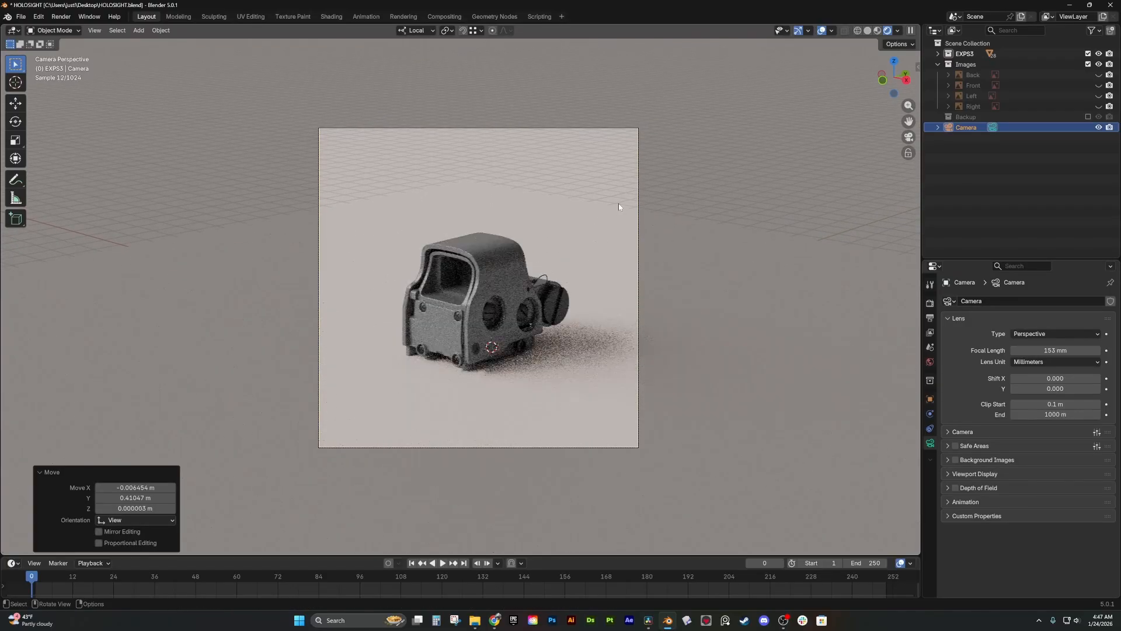
{"action": "key", "text": "g"}
{"action": "left_click", "coordinate": [621, 240]}
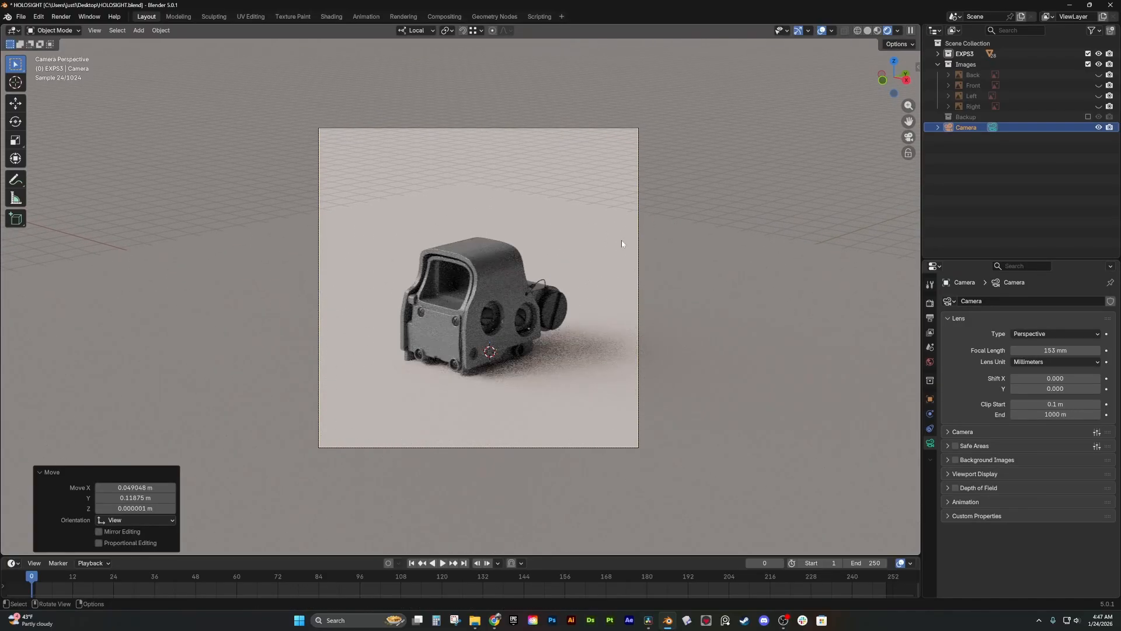
- Tilt the camera slightly with a trackball rotation and lengthen its focal length so the sight fills more of the frame
{"action": "key", "text": "r"}
{"action": "key", "text": "r"}
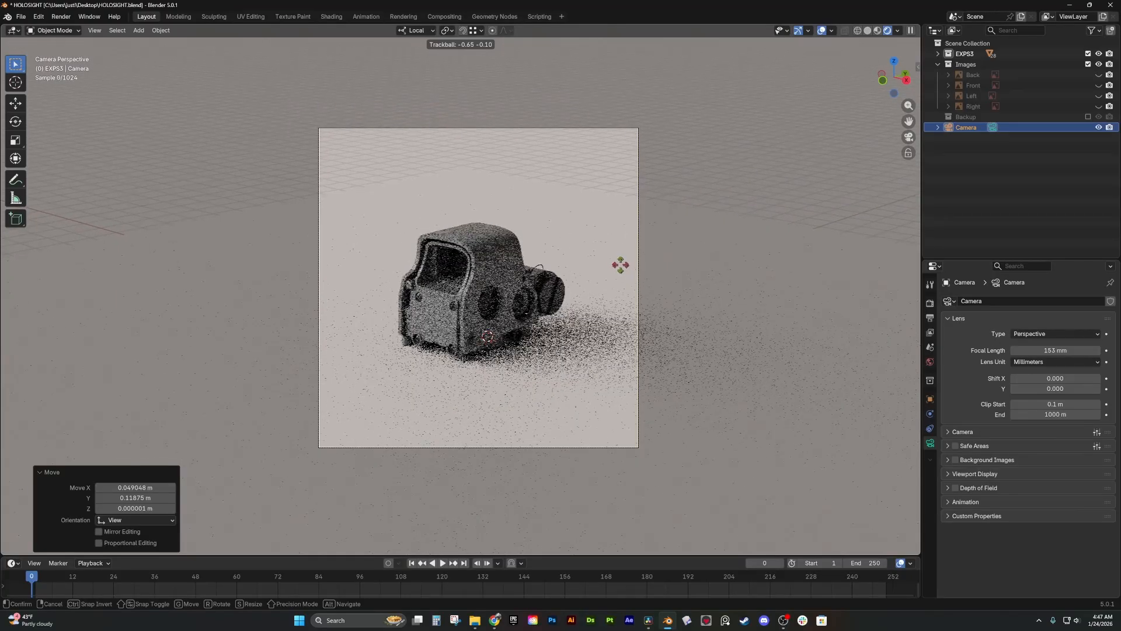
{"action": "left_click", "coordinate": [621, 266]}
{"action": "left_click_drag", "start_coordinate": [1036, 350], "coordinate": [1079, 350]}
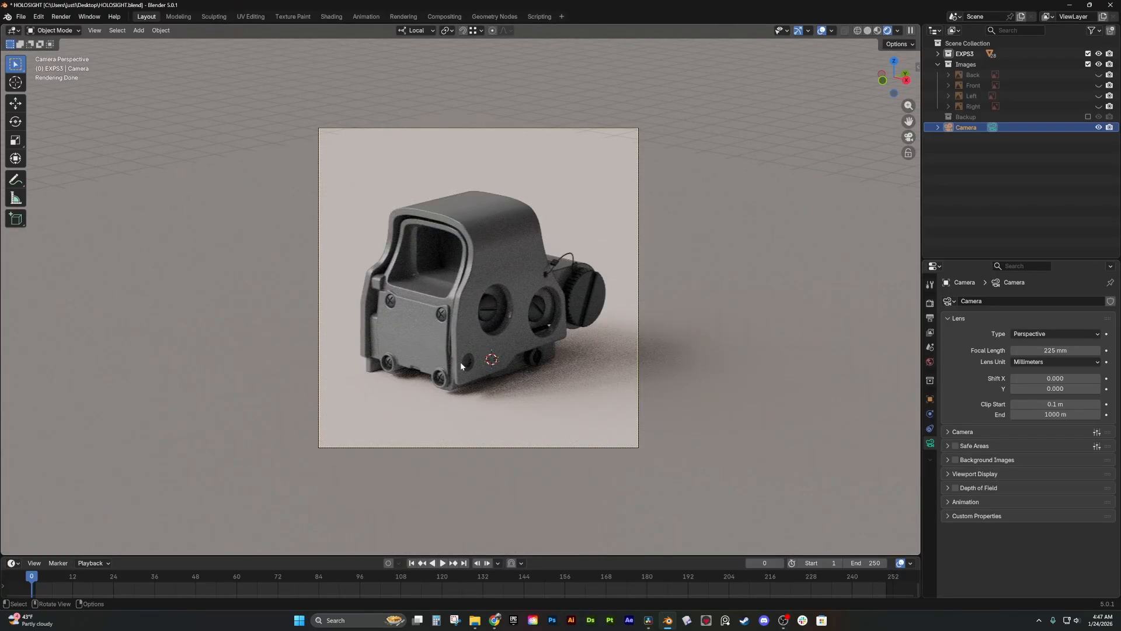
{"action": "left_click_drag", "start_coordinate": [1051, 350], "coordinate": [1045, 350]}
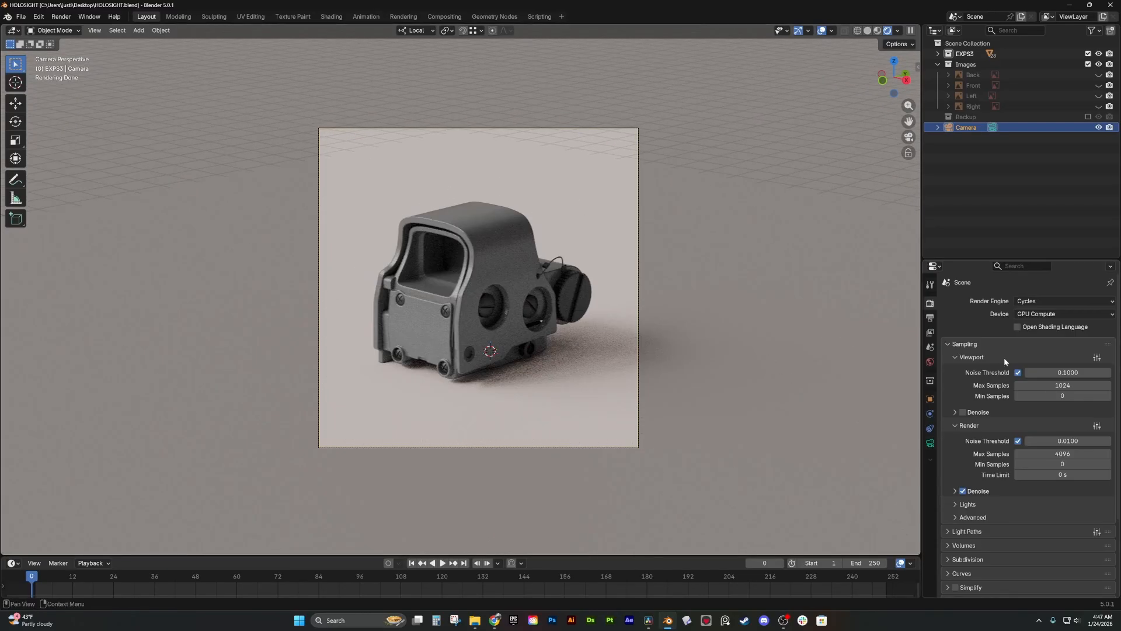
- Set the scene's colour management view transform to Standard with a Medium Contrast look
{"action": "scroll", "coordinate": [1004, 358], "scroll_direction": "down", "scroll_amount": 4}
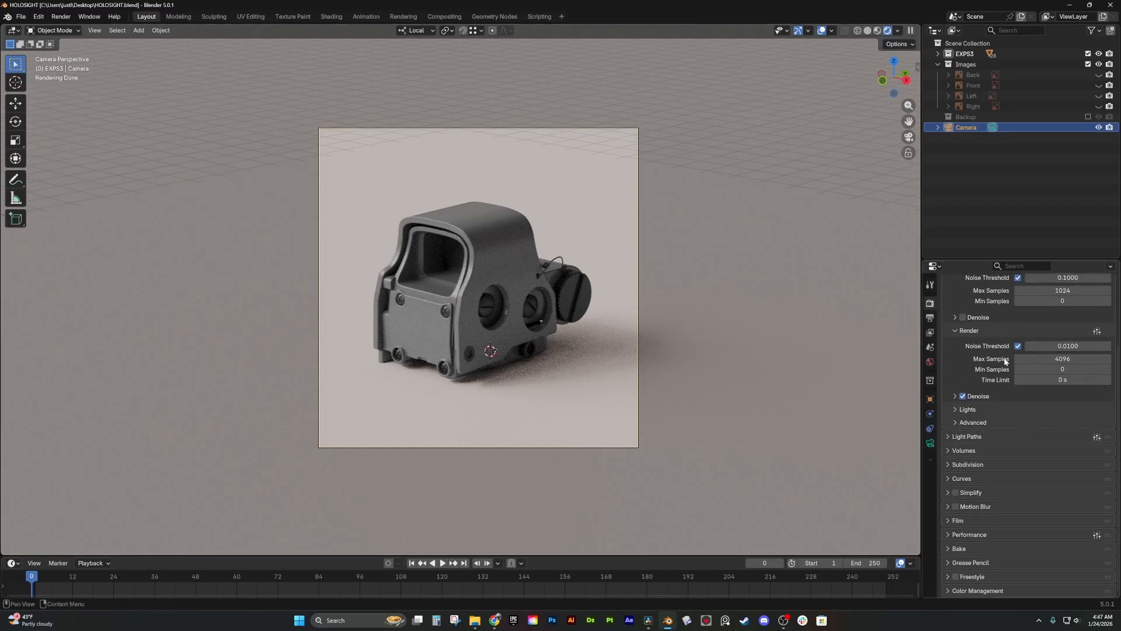
{"action": "left_click", "coordinate": [949, 591]}
{"action": "scroll", "coordinate": [951, 564], "scroll_direction": "down", "scroll_amount": 5}
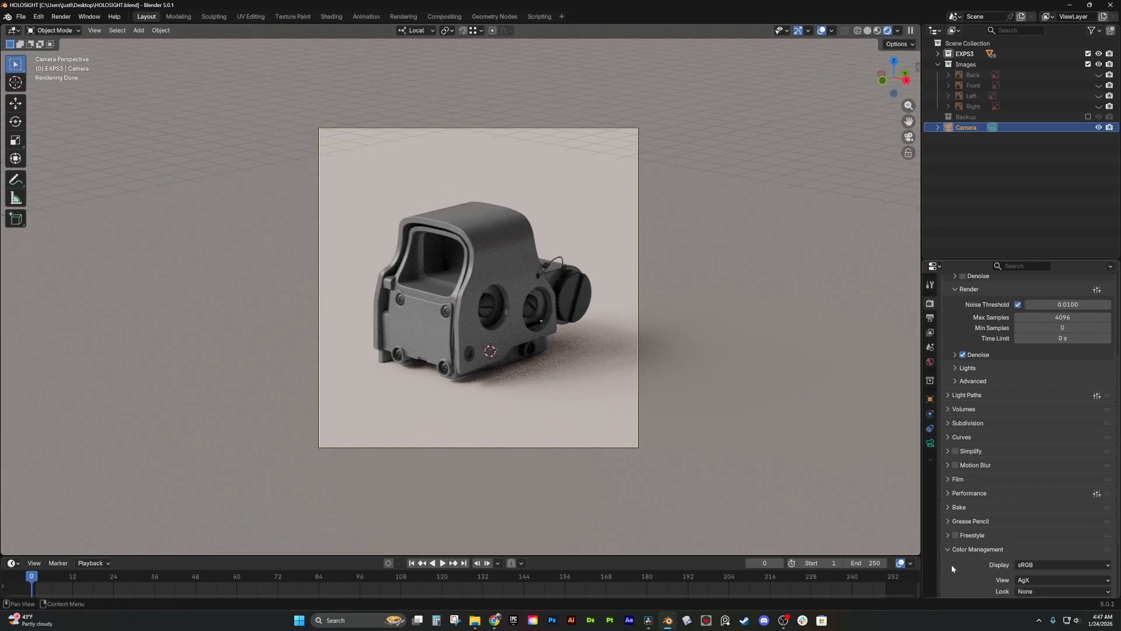
{"action": "left_click", "coordinate": [1024, 500]}
{"action": "left_click", "coordinate": [1024, 502]}
{"action": "left_click", "coordinate": [1024, 501]}
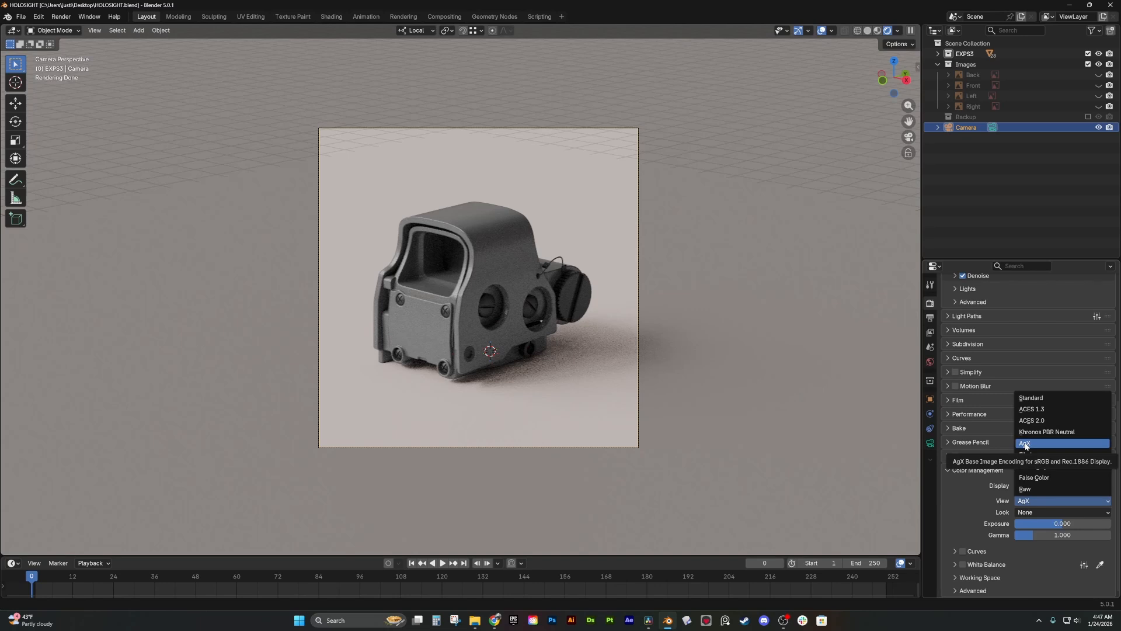
{"action": "left_click", "coordinate": [1031, 397]}
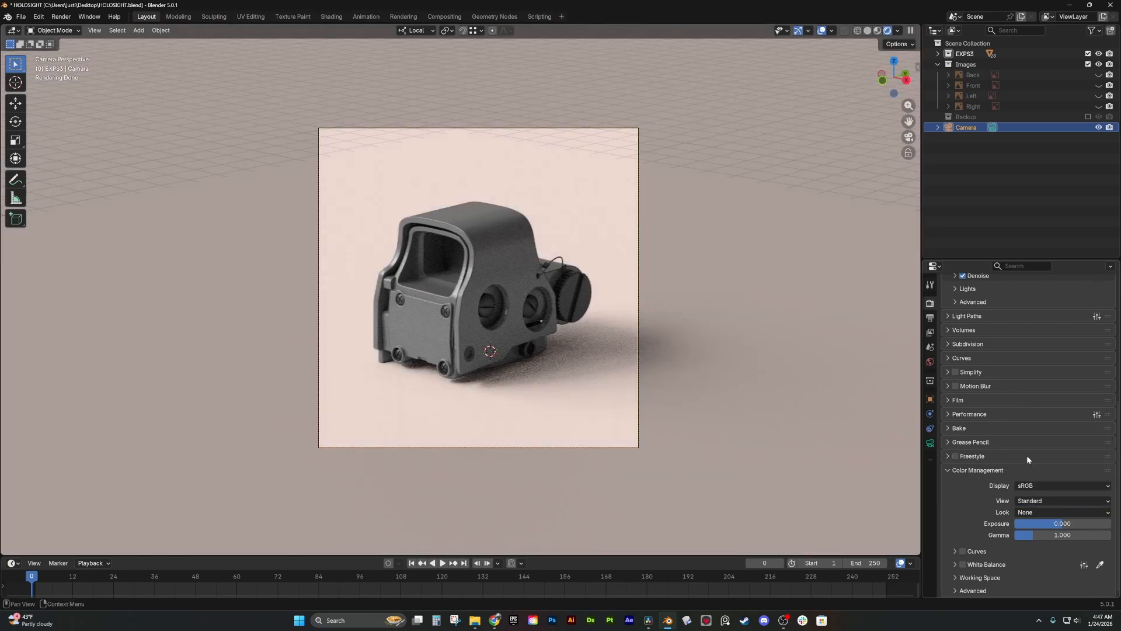
{"action": "left_click", "coordinate": [1026, 512]}
{"action": "left_click", "coordinate": [1034, 466]}
- Enable white balance with a temperature of about 5736 K and lower the colour management exposure to about -0.54
{"action": "left_click", "coordinate": [955, 564]}
{"action": "scroll", "coordinate": [955, 563], "scroll_direction": "down", "scroll_amount": 2}
{"action": "mouse_move", "coordinate": [1060, 549]}
{"action": "left_mouse_down"}
{"action": "mouse_move", "coordinate": [1072, 549]}
{"action": "mouse_move", "coordinate": [1049, 549]}
{"action": "left_mouse_up"}
{"action": "left_click_drag", "start_coordinate": [1045, 494], "coordinate": [1029, 493]}
- Try the High Contrast look, settle on Medium Low Contrast, and raise the exposure to brighten the image
{"action": "left_click", "coordinate": [1055, 482]}
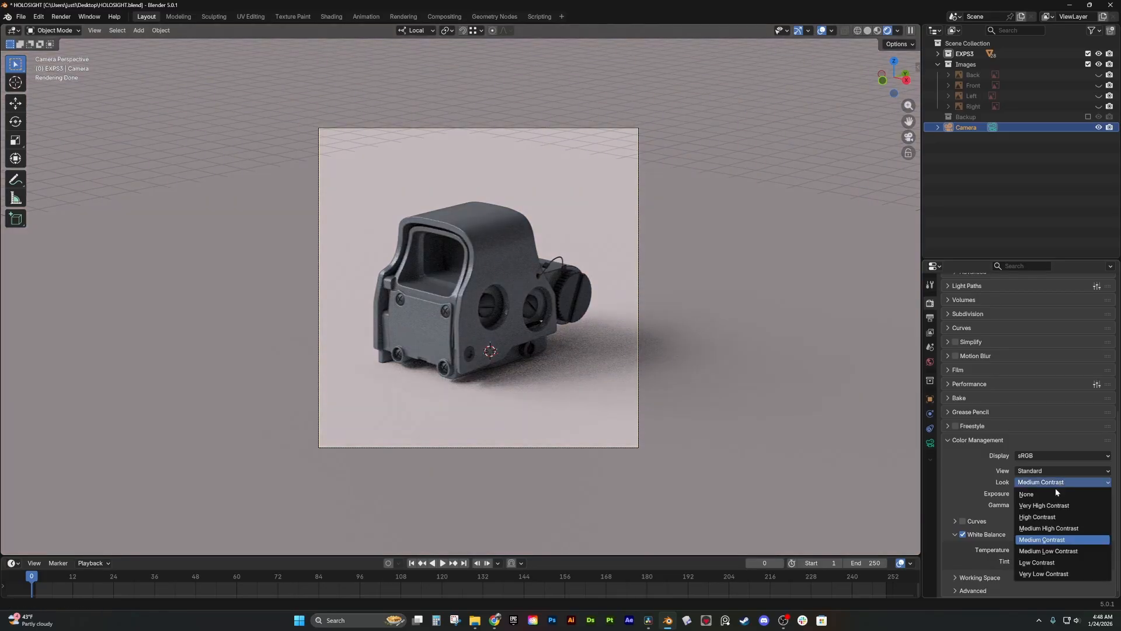
{"action": "left_click", "coordinate": [1033, 516]}
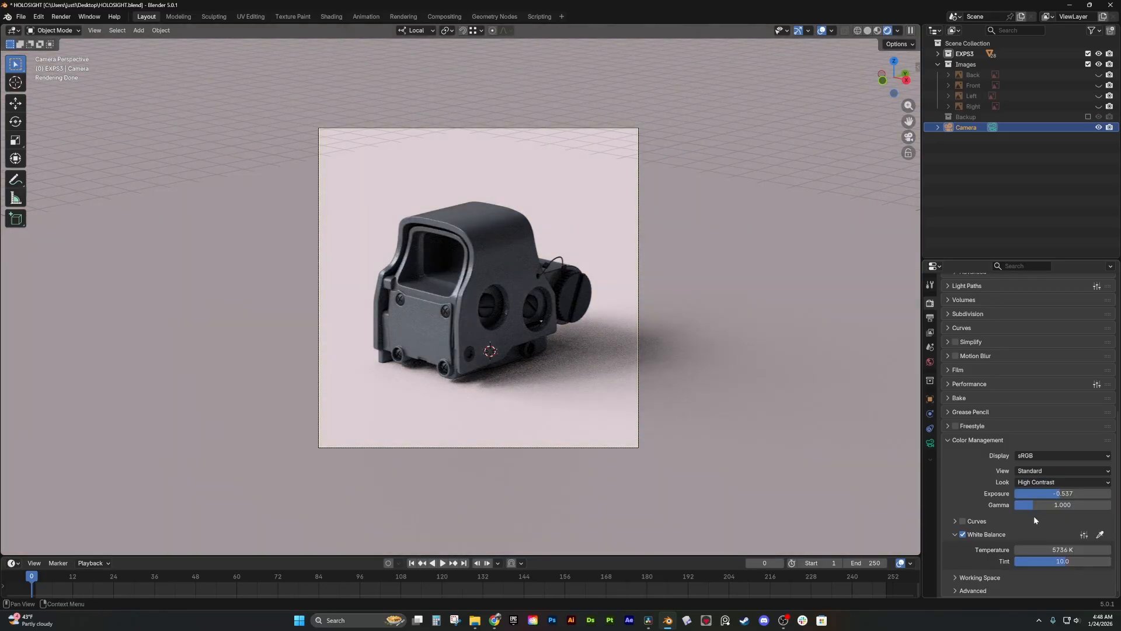
{"action": "left_click", "coordinate": [1046, 483]}
{"action": "left_click", "coordinate": [1039, 550]}
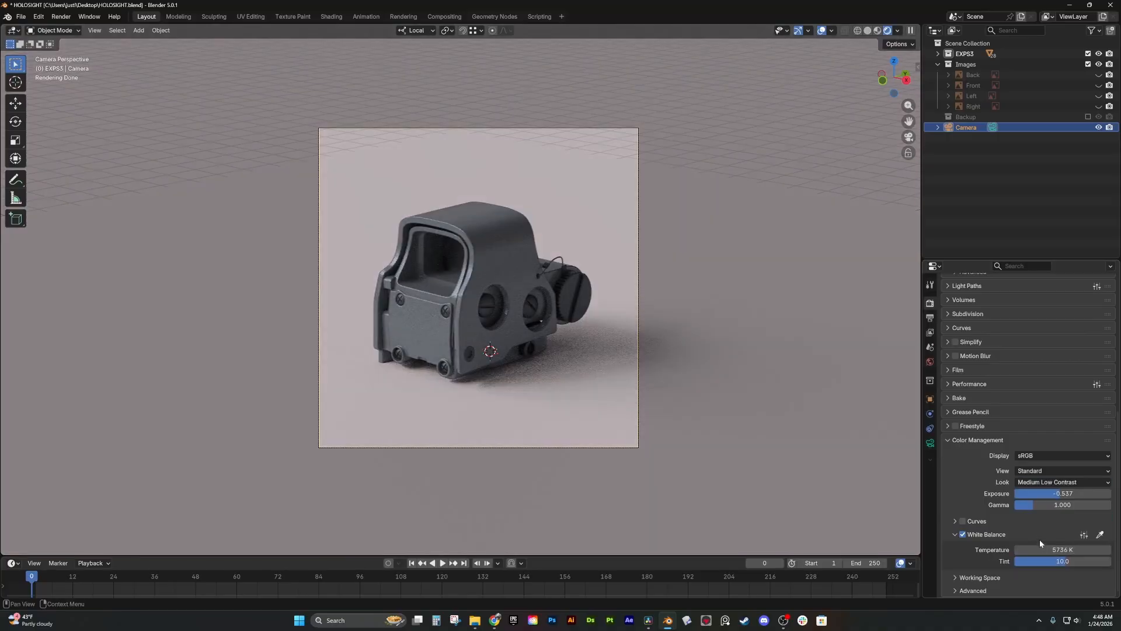
{"action": "left_click_drag", "start_coordinate": [1050, 493], "coordinate": [1070, 494]}
{"action": "left_click", "coordinate": [963, 534]}
- Set the film's Blackman-Harris pixel filter width to 1.5 px
{"action": "scroll", "coordinate": [954, 518], "scroll_direction": "up", "scroll_amount": 7}
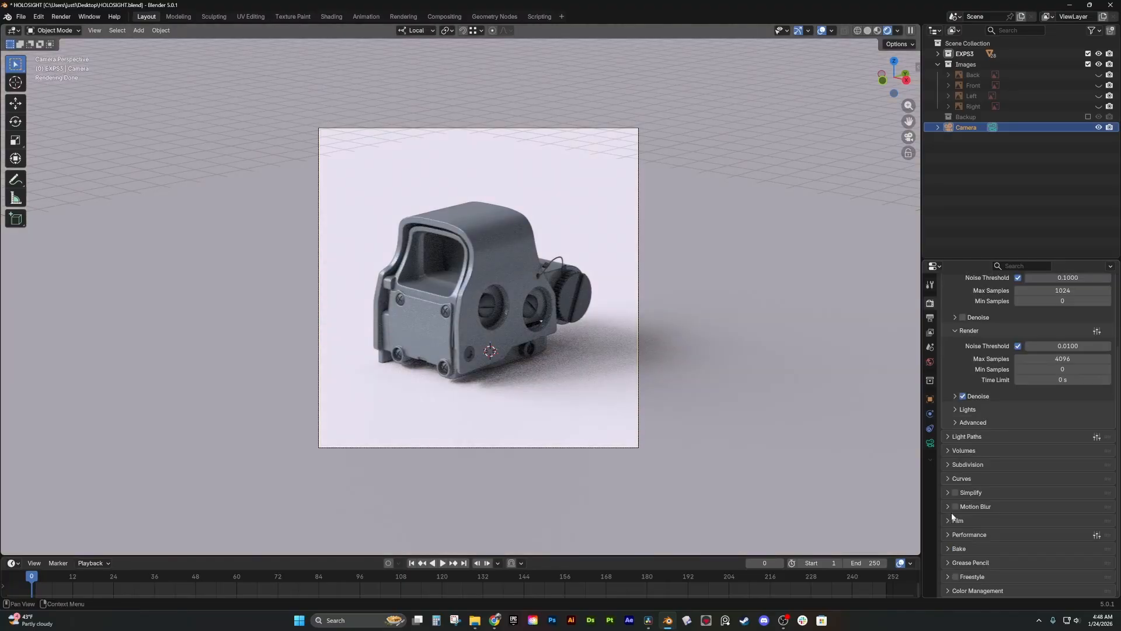
{"action": "scroll", "coordinate": [955, 503], "scroll_direction": "up", "scroll_amount": 3}
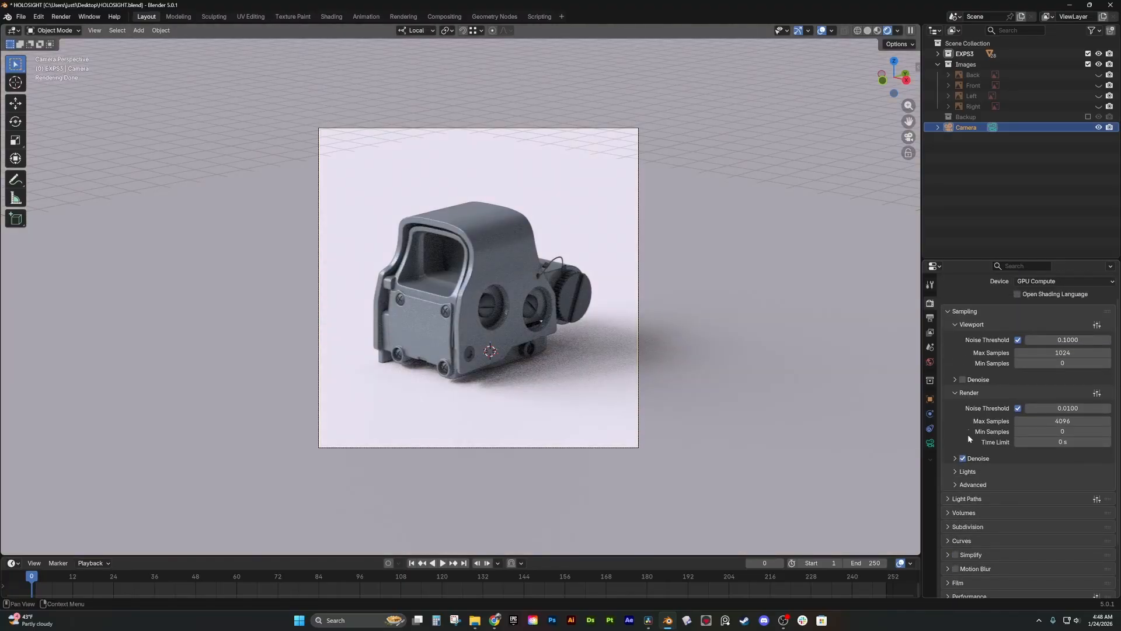
{"action": "scroll", "coordinate": [968, 432], "scroll_direction": "up", "scroll_amount": 2}
{"action": "left_click", "coordinate": [948, 345]}
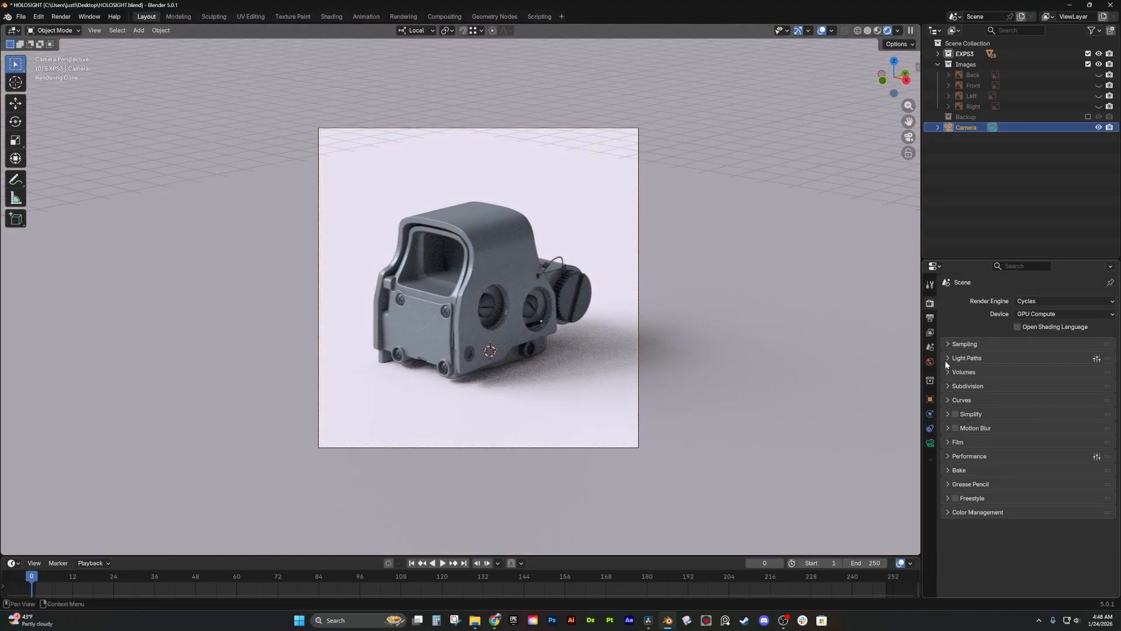
{"action": "left_click", "coordinate": [948, 443]}
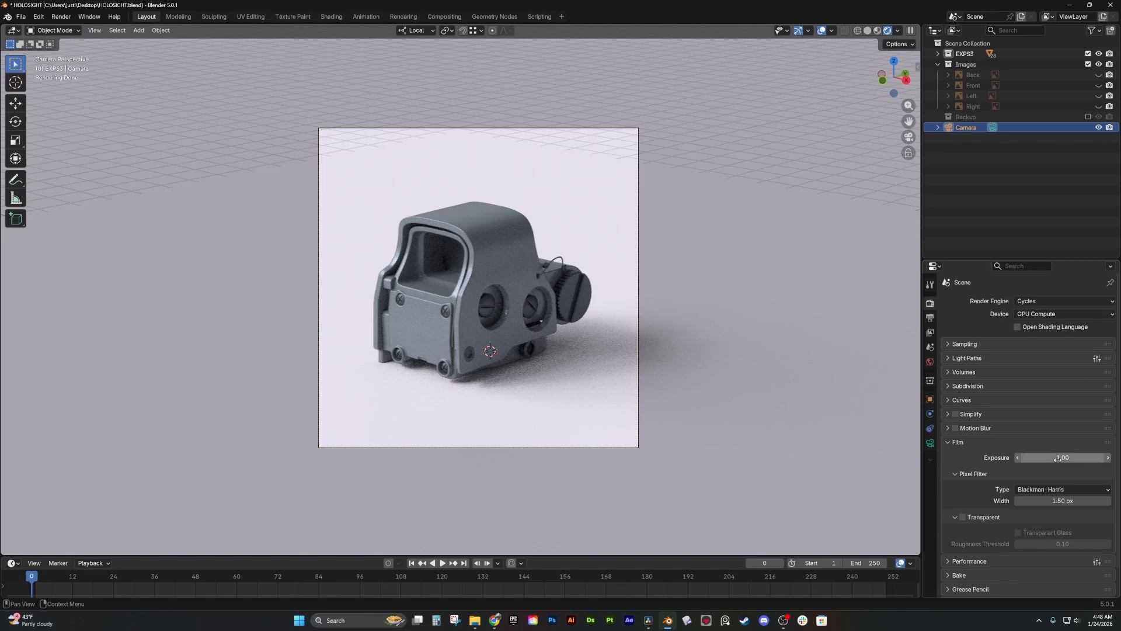
{"action": "mouse_move", "coordinate": [1057, 500]}
{"action": "left_mouse_down"}
{"action": "mouse_move", "coordinate": [1030, 501]}
{"action": "mouse_move", "coordinate": [1058, 500]}
{"action": "left_mouse_up"}
{"action": "left_click", "coordinate": [1057, 500]}
{"action": "type", "text": "1.5"}
{"action": "key", "text": "Return"}
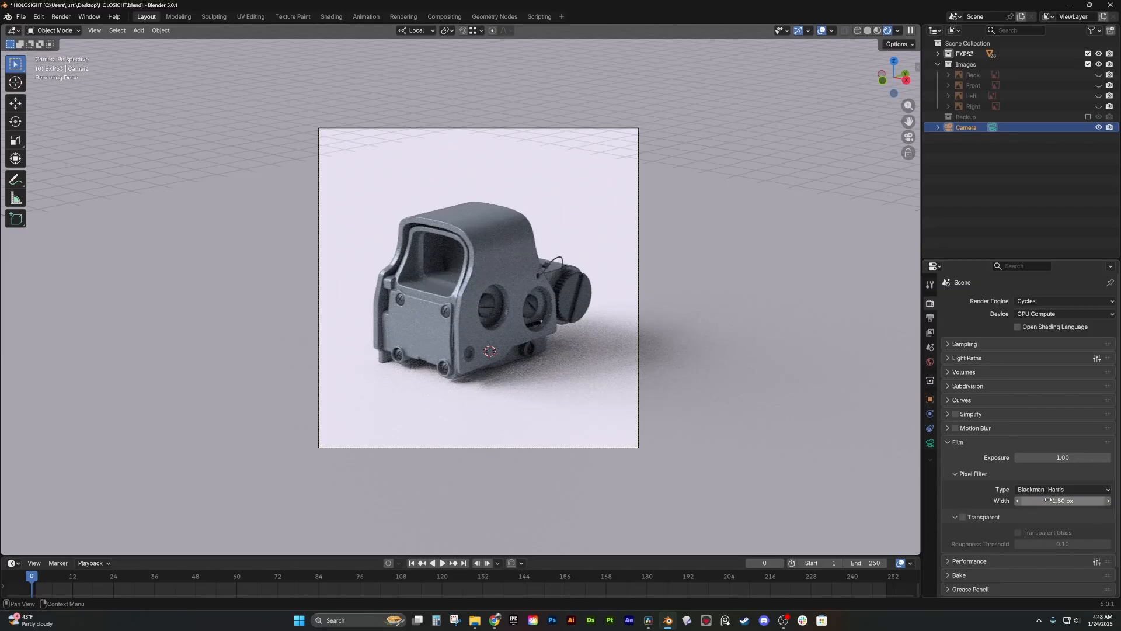
- Save the file and render the camera view as a still image
{"action": "key", "text": "ctrl+s"}
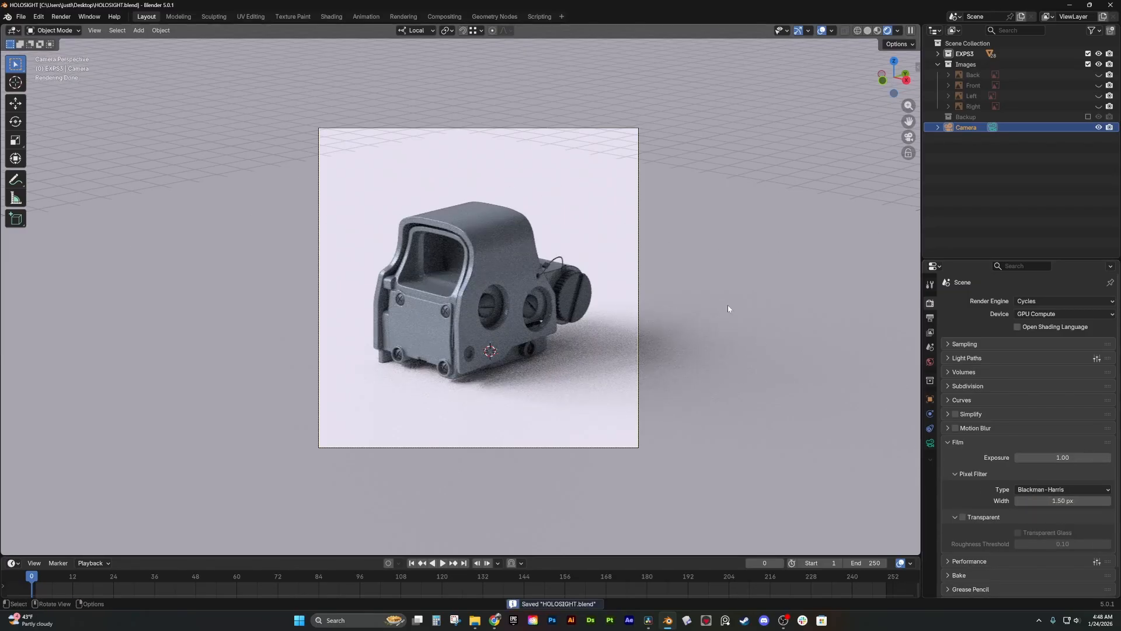
{"action": "left_click", "coordinate": [60, 16]}
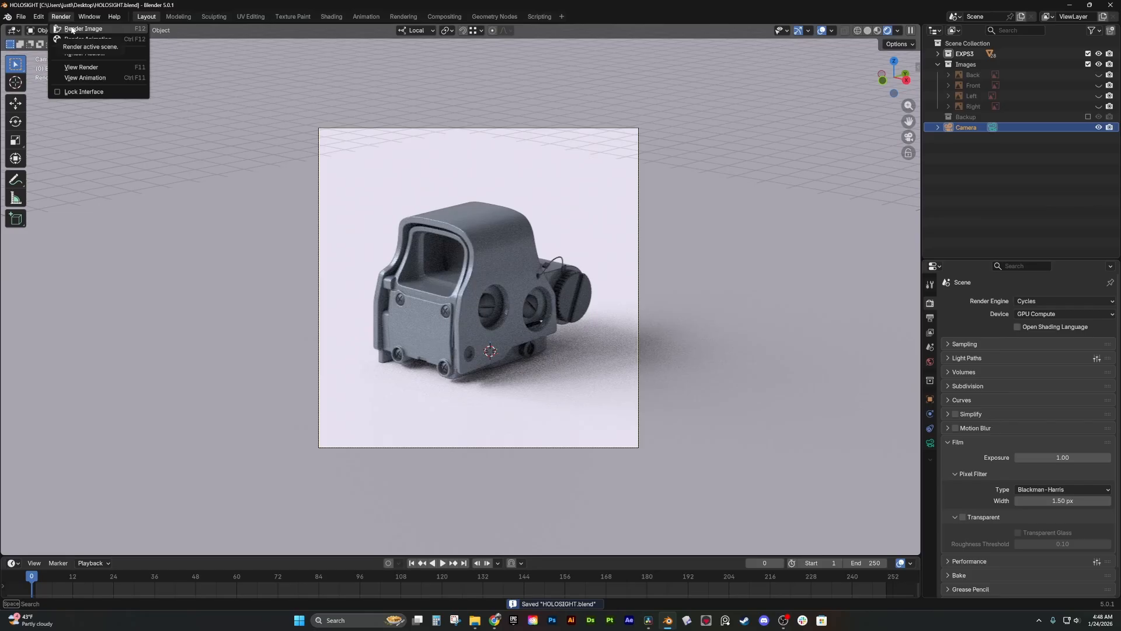
{"action": "left_click", "coordinate": [71, 29]}
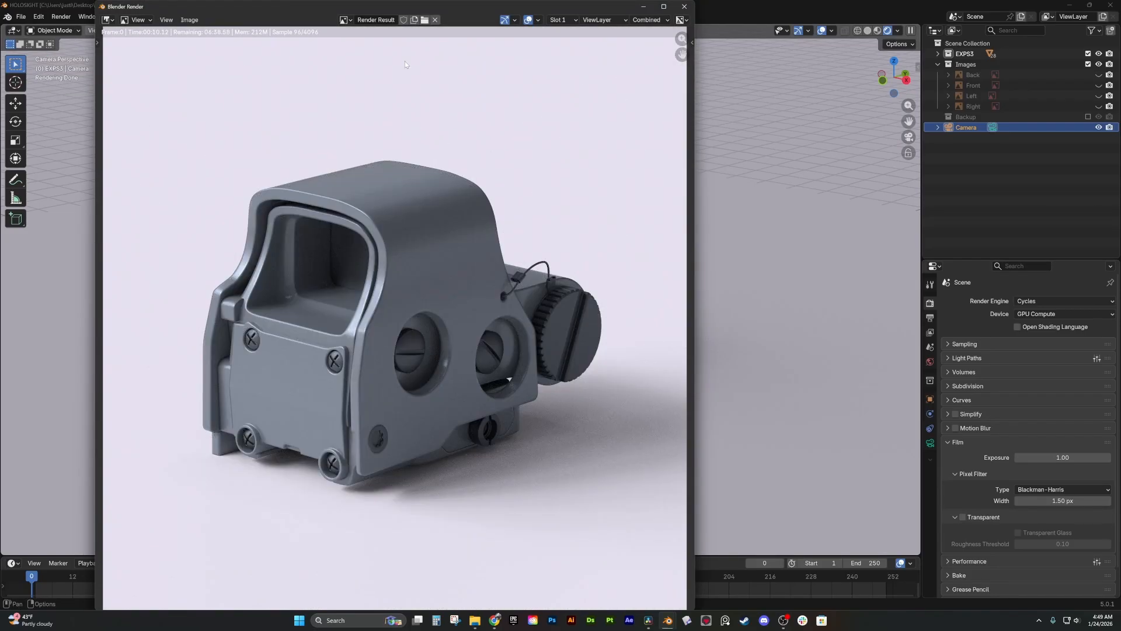
- Examine the render as it refines, checking the hood, bevelled edges, screws, side knobs and floor shadow both close up and as a whole
{"action": "scroll", "coordinate": [295, 32], "scroll_direction": "up", "scroll_amount": 2}
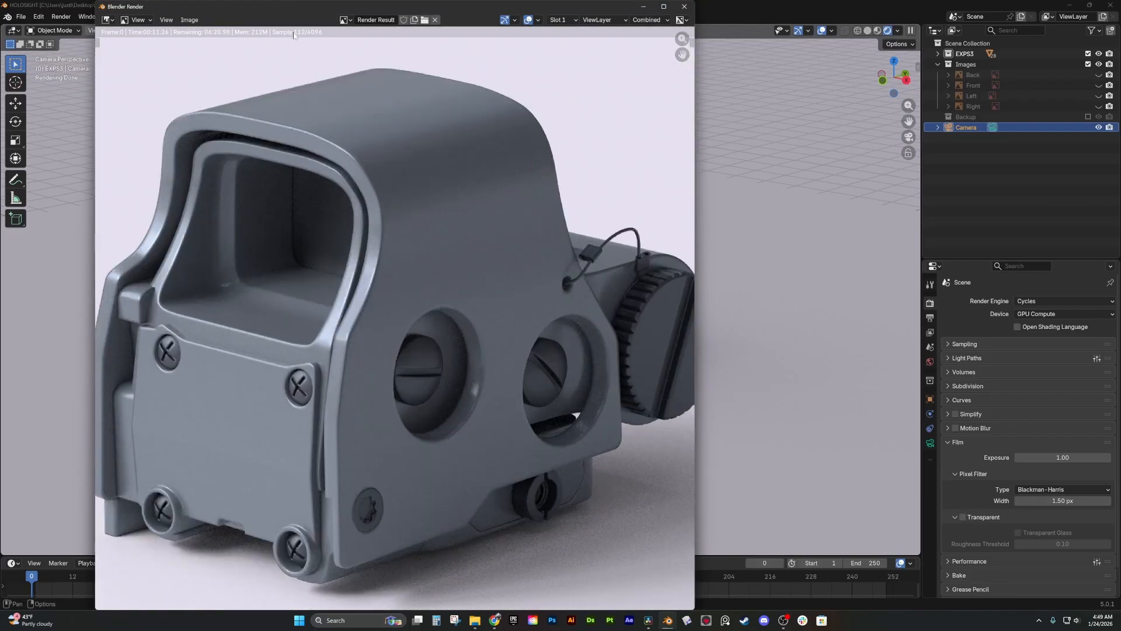
{"action": "scroll", "coordinate": [299, 42], "scroll_direction": "down", "scroll_amount": 1}
{"action": "scroll", "coordinate": [323, 91], "scroll_direction": "down", "scroll_amount": 3}
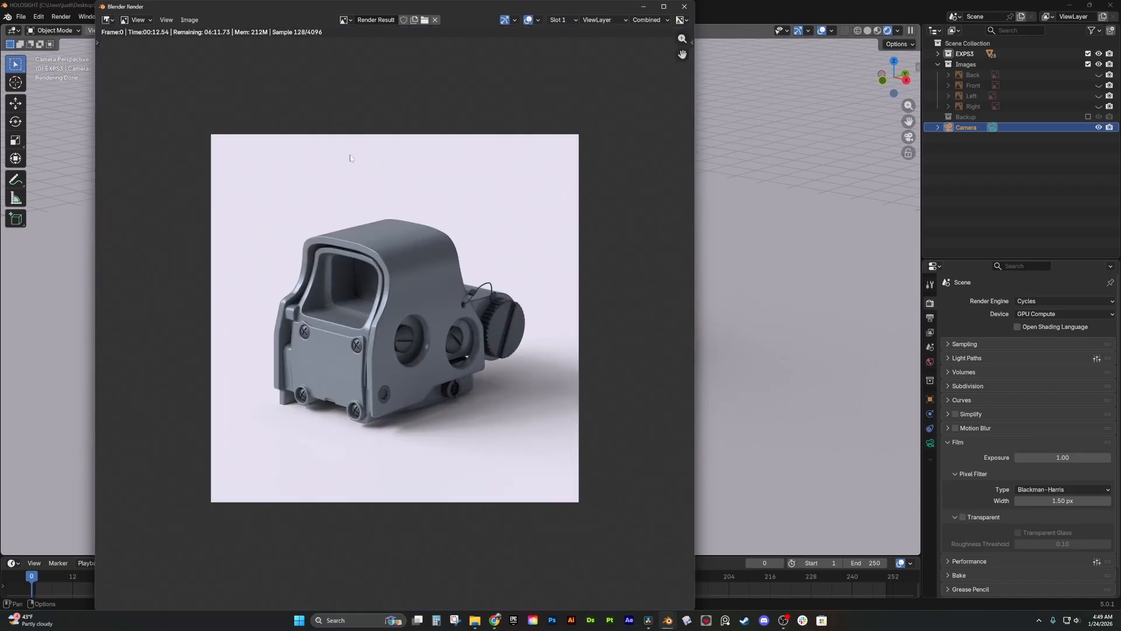
{"action": "scroll", "coordinate": [348, 150], "scroll_direction": "up", "scroll_amount": 2}
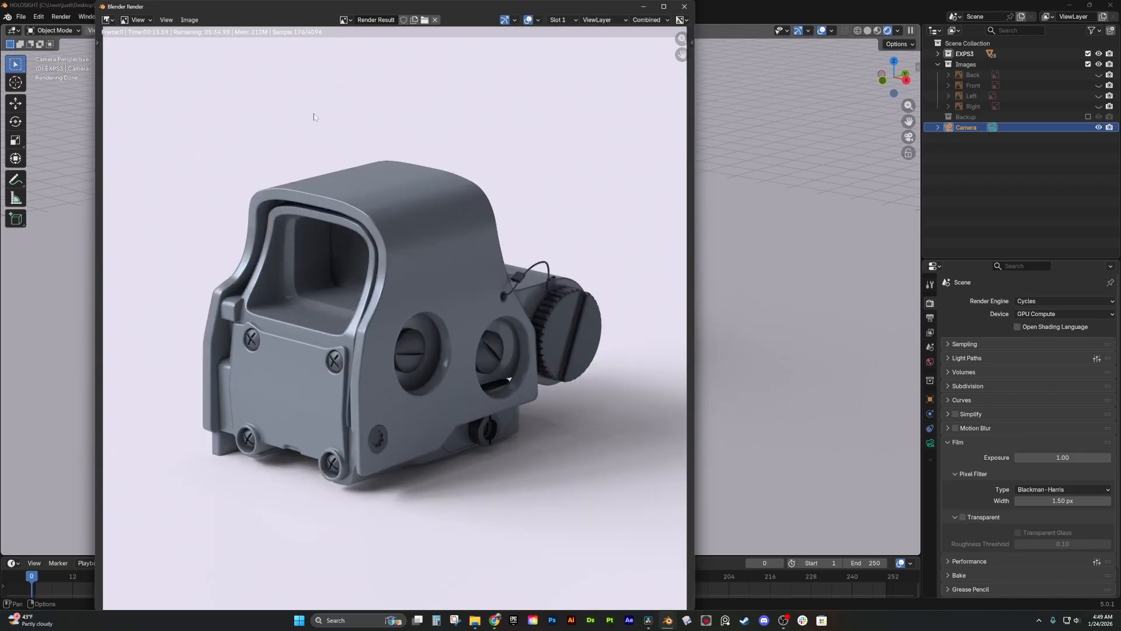
{"action": "scroll", "coordinate": [332, 312], "scroll_direction": "up", "scroll_amount": 5}
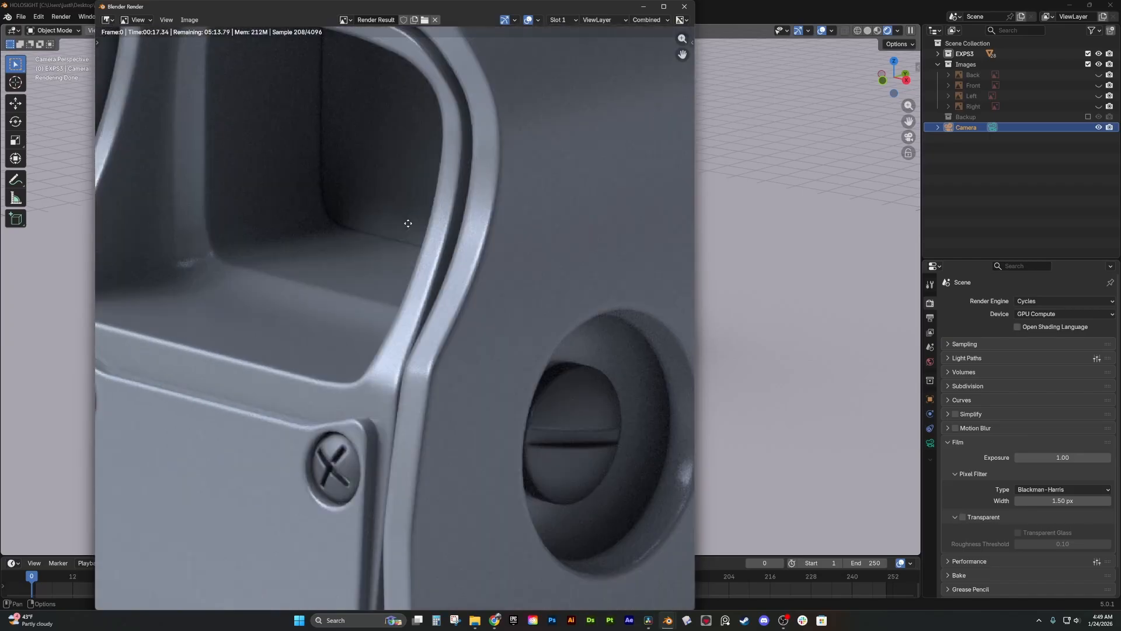
{"action": "middle_click_drag", "start_coordinate": [408, 223], "coordinate": [592, 225]}
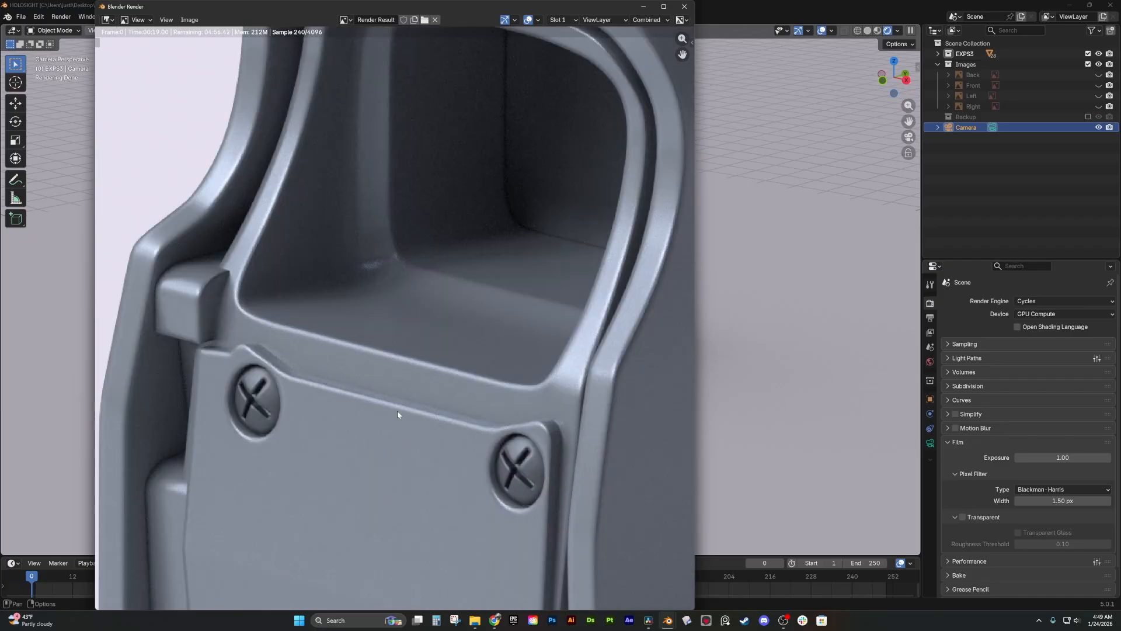
{"action": "scroll", "coordinate": [397, 411], "scroll_direction": "down", "scroll_amount": 5}
{"action": "scroll", "coordinate": [442, 275], "scroll_direction": "up", "scroll_amount": 2}
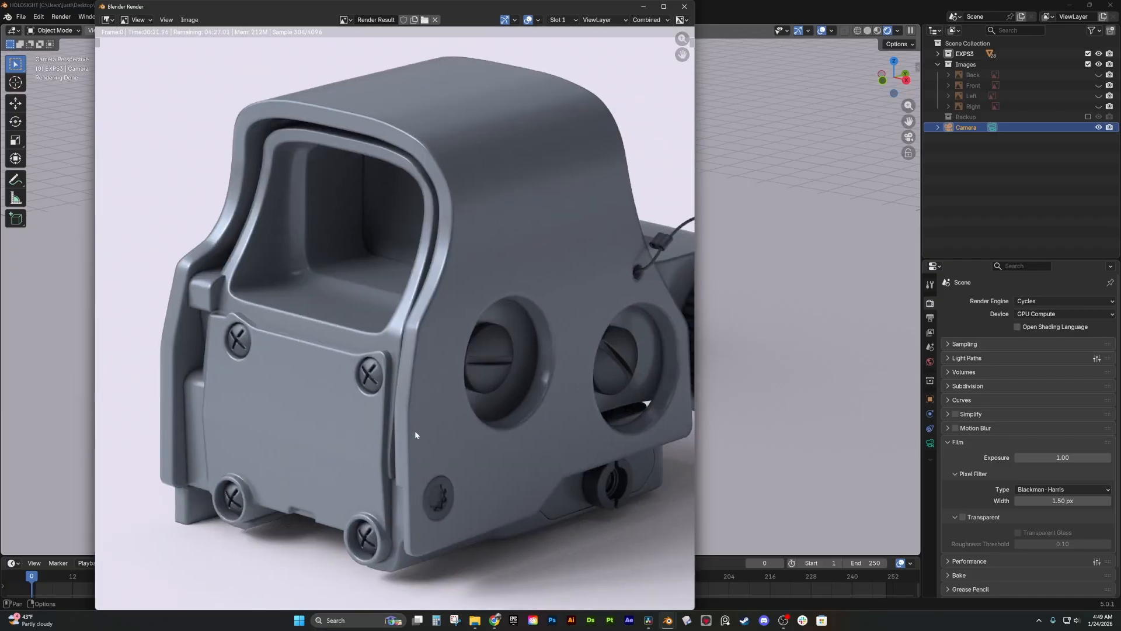
{"action": "middle_click_drag", "start_coordinate": [532, 377], "coordinate": [476, 407]}
{"action": "scroll", "coordinate": [480, 411], "scroll_direction": "down", "scroll_amount": 1}
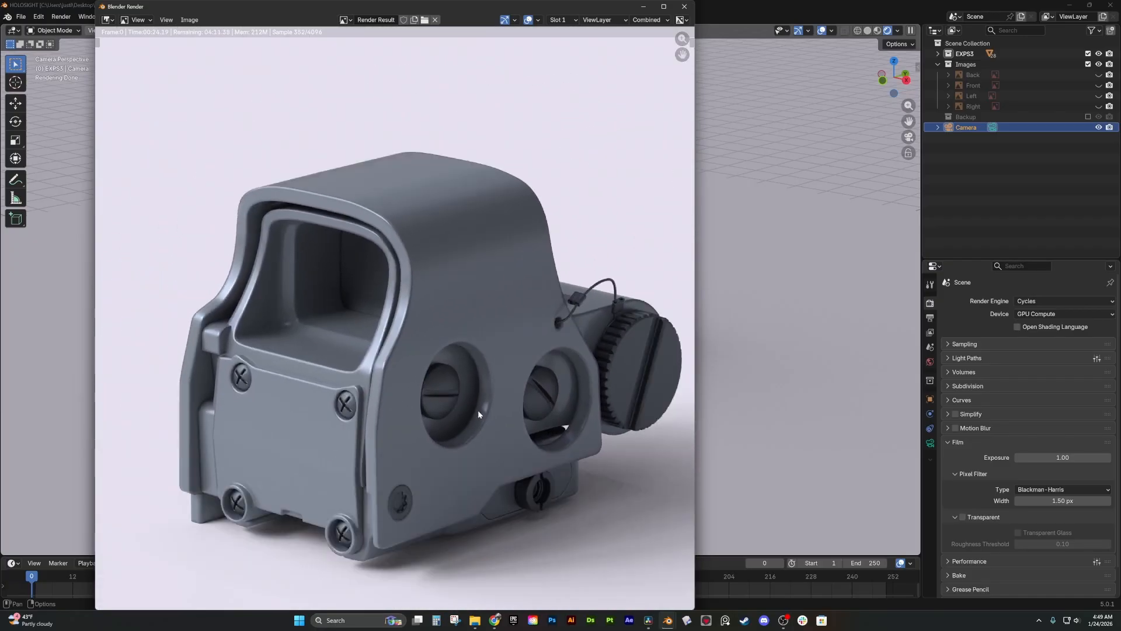
{"action": "scroll", "coordinate": [484, 415], "scroll_direction": "down", "scroll_amount": 3}
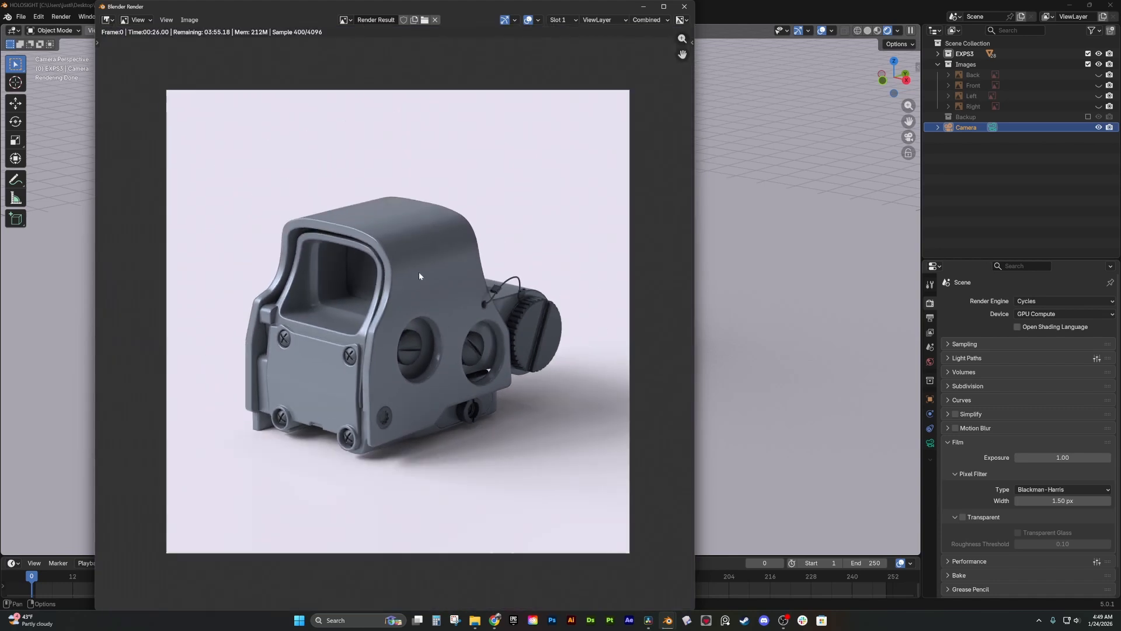
{"action": "scroll", "coordinate": [418, 272], "scroll_direction": "up", "scroll_amount": 1}
{"action": "scroll", "coordinate": [418, 273], "scroll_direction": "down", "scroll_amount": 1}
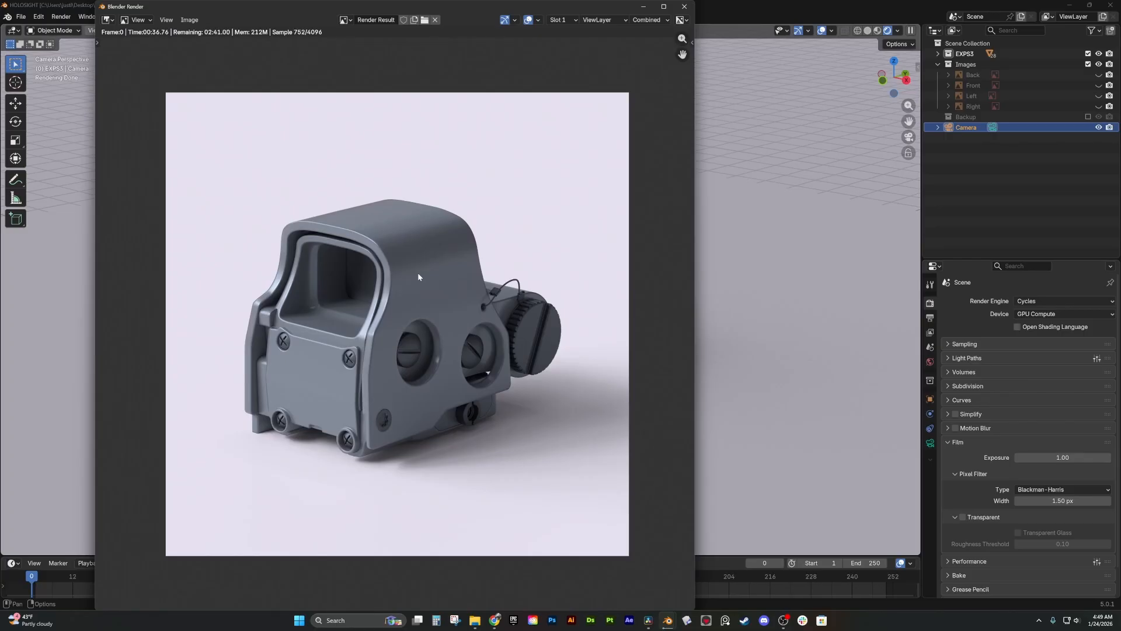
{"action": "scroll", "coordinate": [400, 256], "scroll_direction": "up", "scroll_amount": 2}
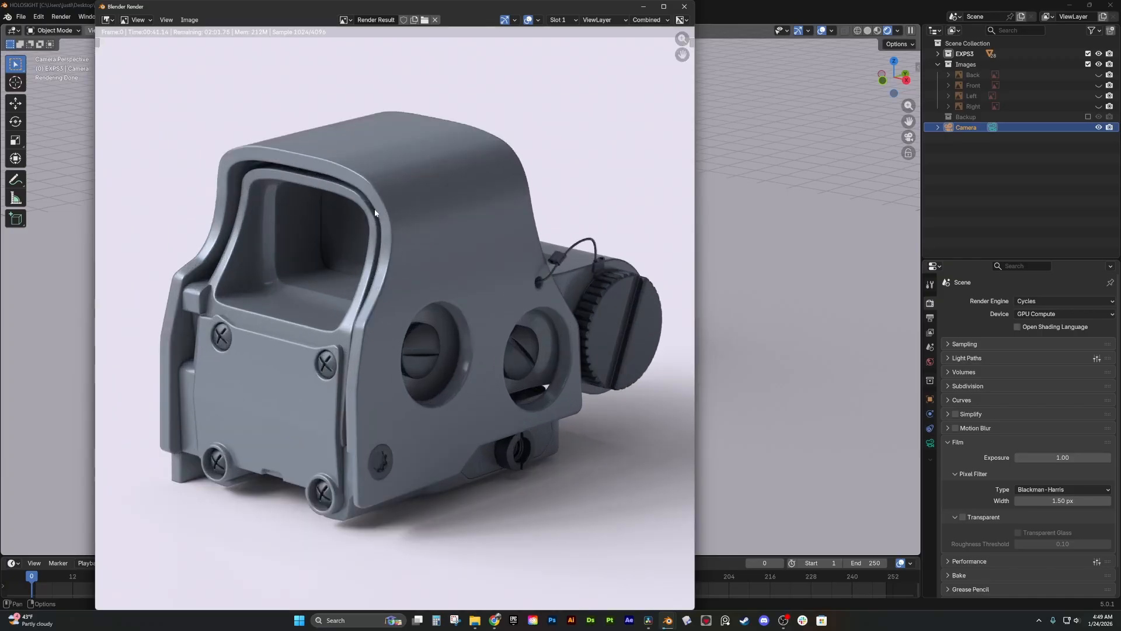
{"action": "middle_click_drag", "start_coordinate": [374, 209], "coordinate": [372, 218]}
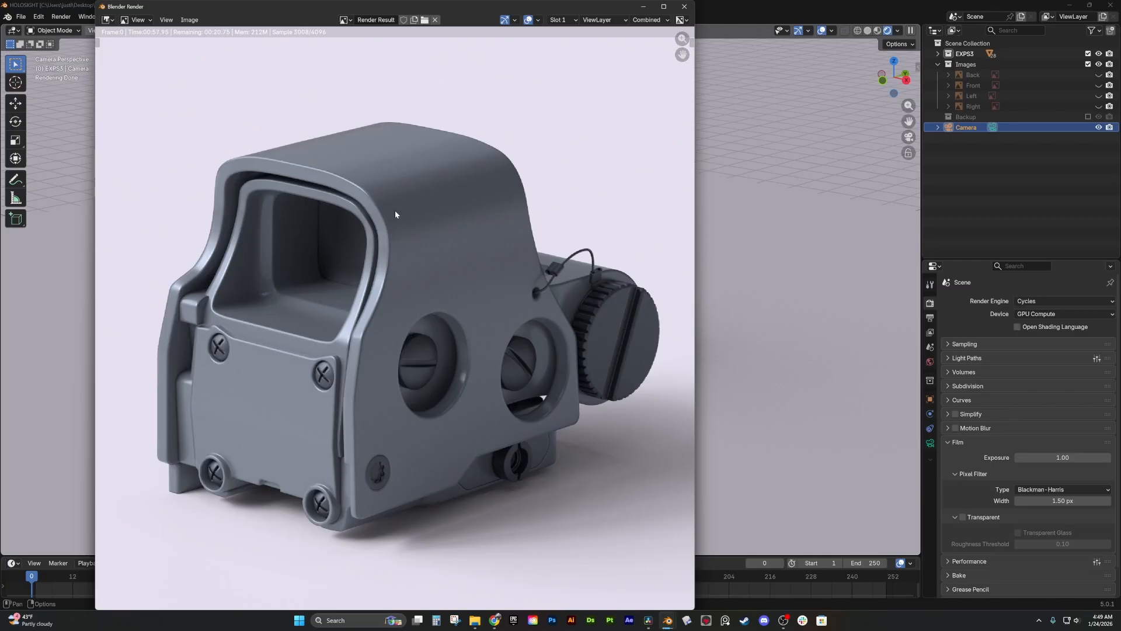
{"action": "scroll", "coordinate": [366, 212], "scroll_direction": "up", "scroll_amount": 3}
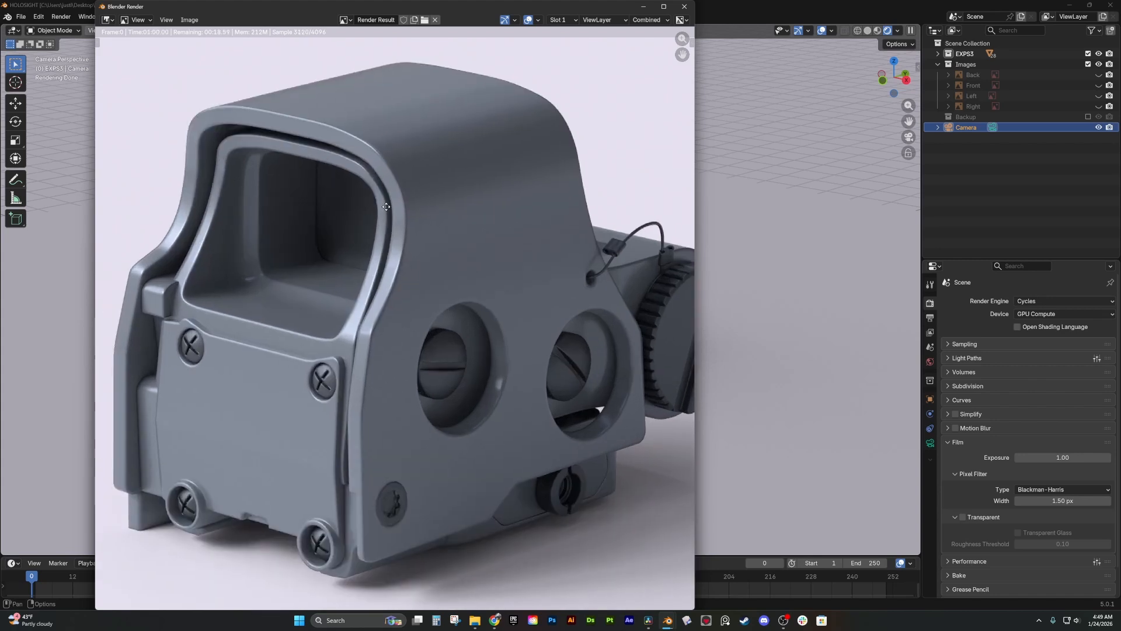
{"action": "scroll", "coordinate": [410, 218], "scroll_direction": "down", "scroll_amount": 2}
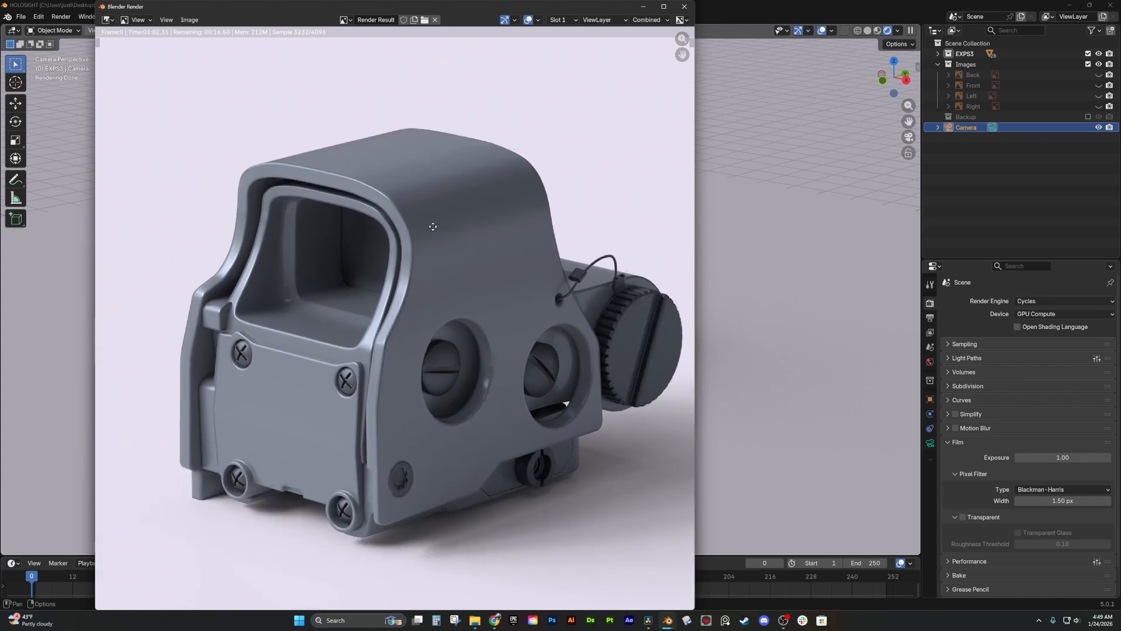
{"action": "scroll", "coordinate": [370, 205], "scroll_direction": "up", "scroll_amount": 2}
{"action": "scroll", "coordinate": [415, 251], "scroll_direction": "down", "scroll_amount": 3}
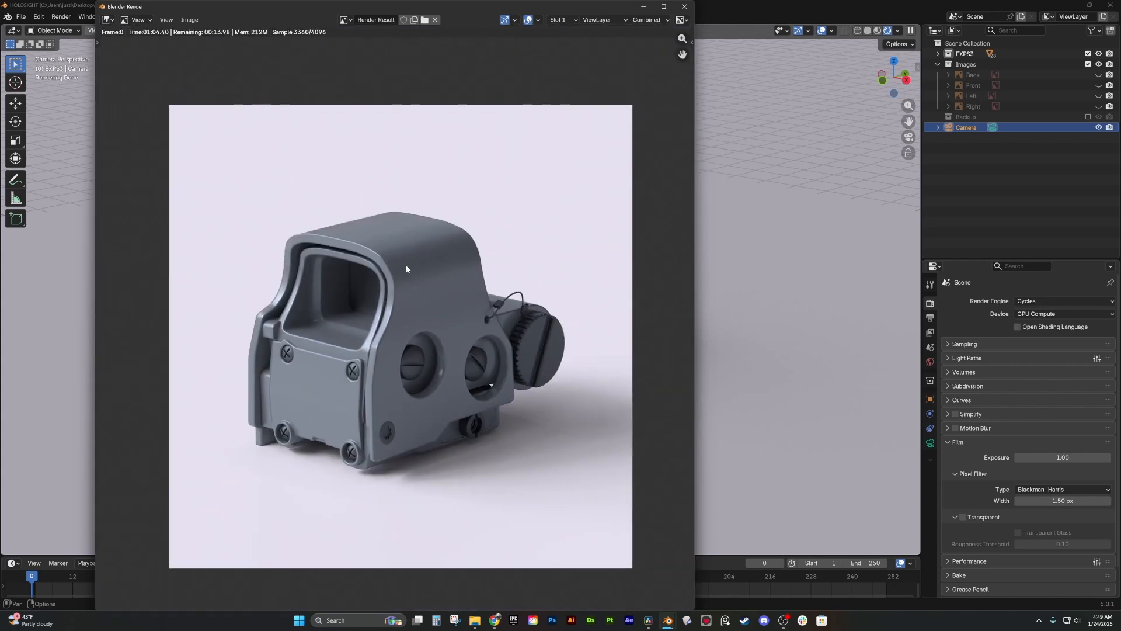
{"action": "scroll", "coordinate": [406, 265], "scroll_direction": "up", "scroll_amount": 1}
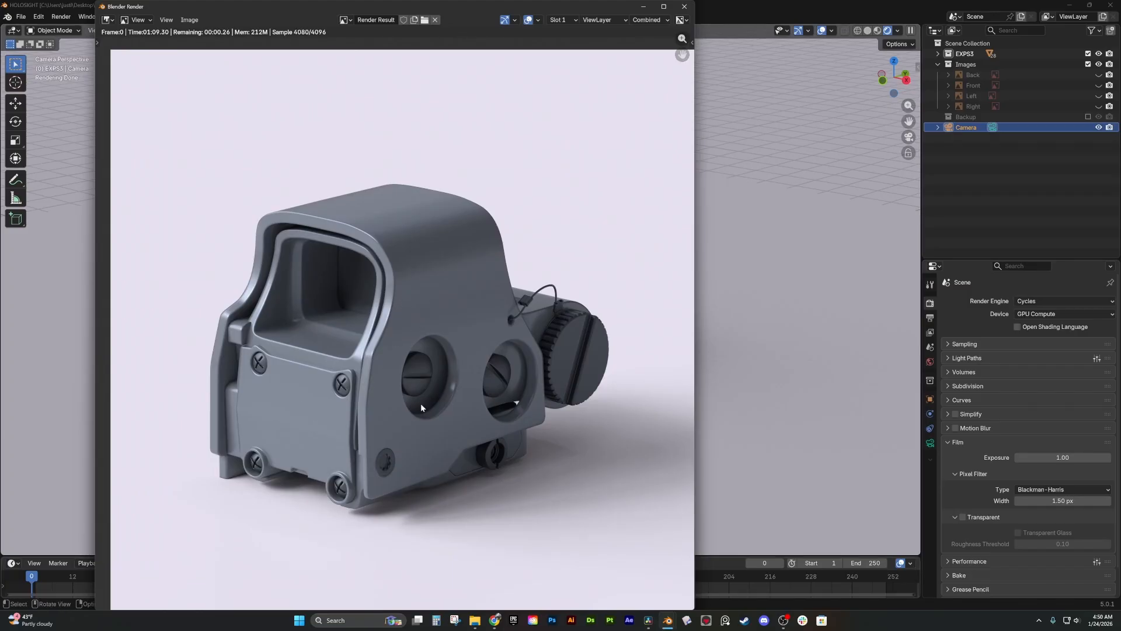
{"action": "scroll", "coordinate": [403, 397], "scroll_direction": "down", "scroll_amount": 2}
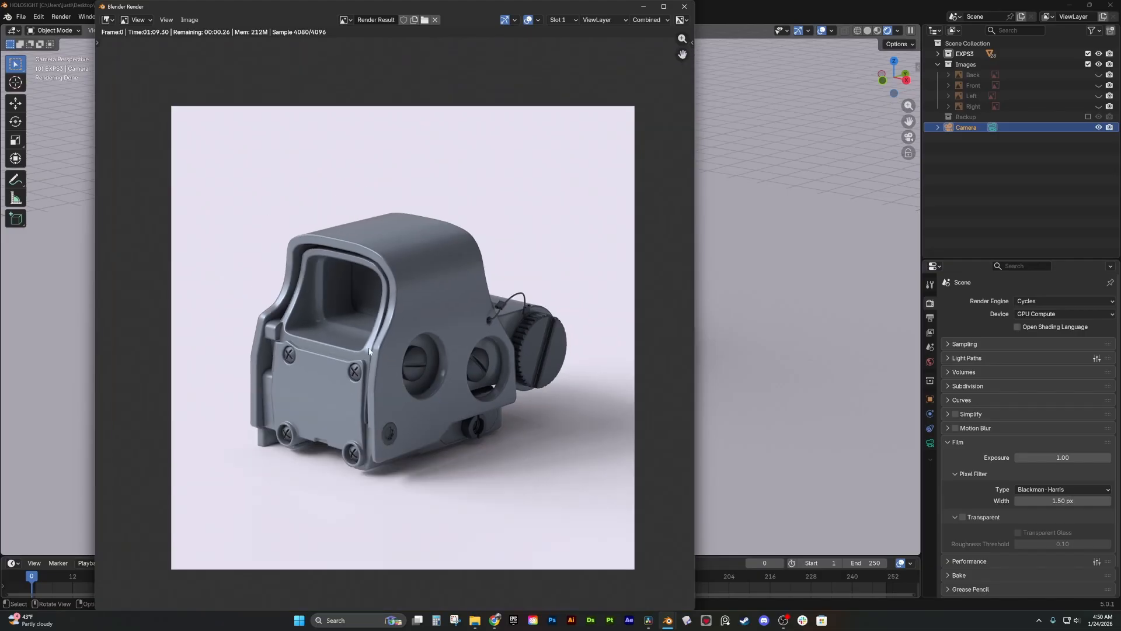
{"action": "scroll", "coordinate": [368, 350], "scroll_direction": "up", "scroll_amount": 2}
{"action": "scroll", "coordinate": [364, 345], "scroll_direction": "down", "scroll_amount": 2}
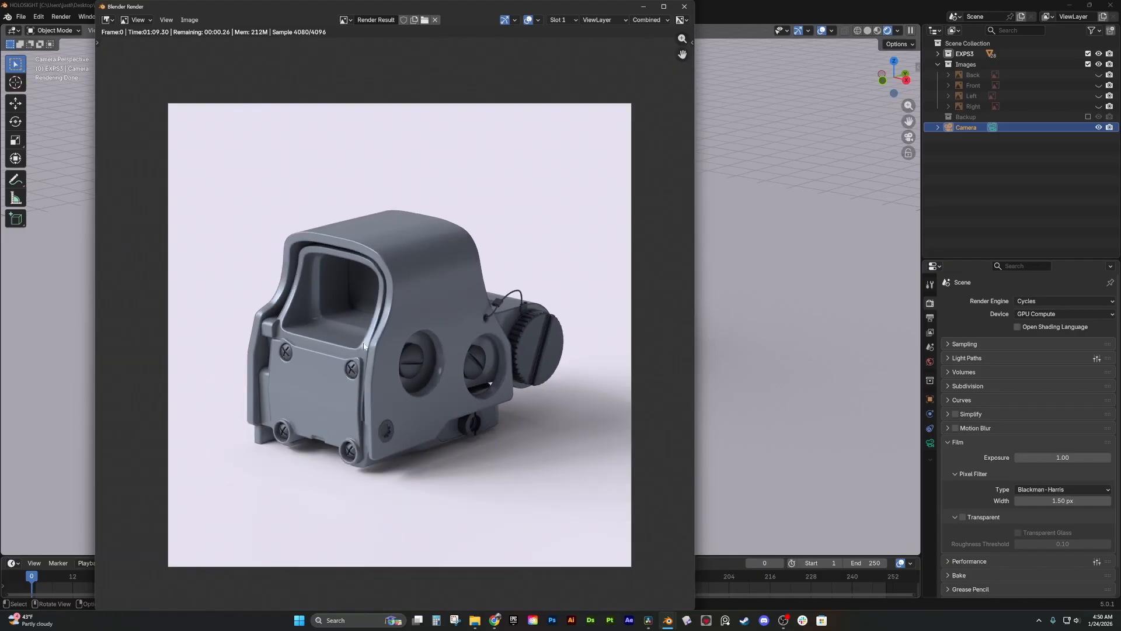
- Move the render window aside and examine the finished image of the sight both close up and as a whole
{"action": "left_click_drag", "start_coordinate": [461, 5], "coordinate": [613, 22]}
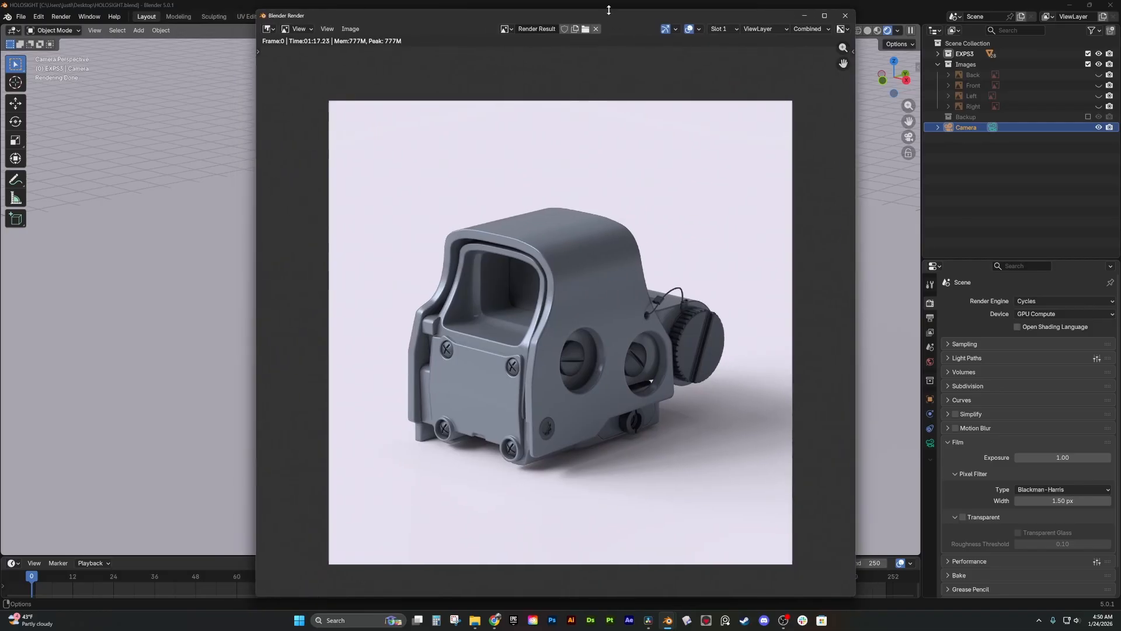
{"action": "scroll", "coordinate": [468, 216], "scroll_direction": "up", "scroll_amount": 2}
{"action": "middle_click_drag", "start_coordinate": [467, 215], "coordinate": [505, 205]}
{"action": "scroll", "coordinate": [505, 202], "scroll_direction": "down", "scroll_amount": 2}
{"action": "middle_click_drag", "start_coordinate": [517, 154], "coordinate": [479, 159]}
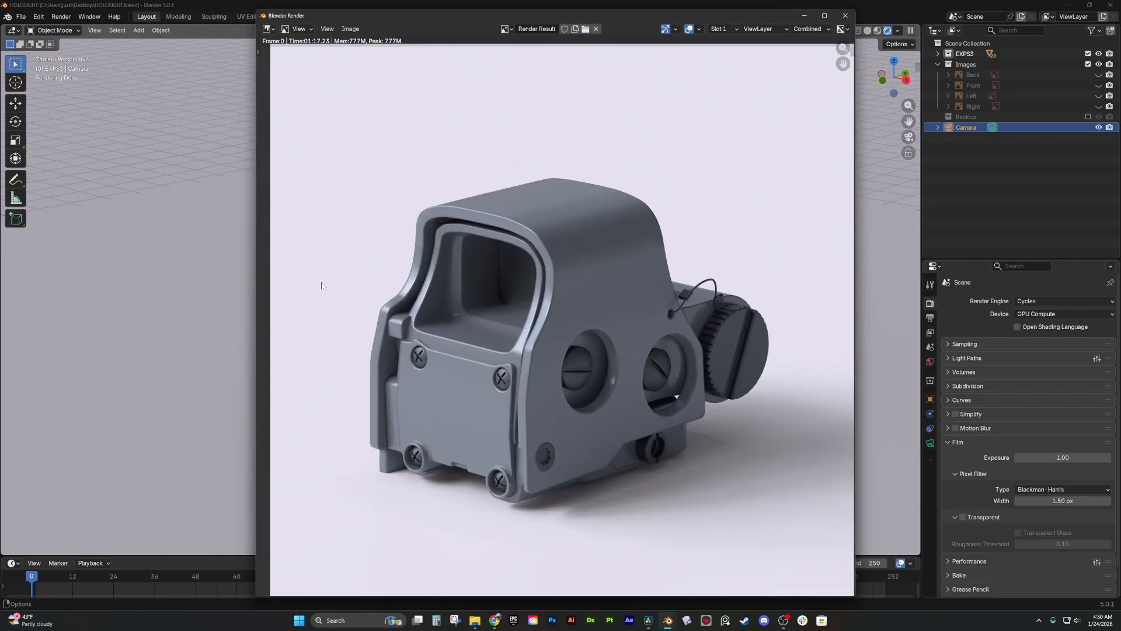
- Return to the rendered camera view, enable the wireframe overlay, and inspect the sight's mesh topology up close and from farther out
{"action": "left_click", "coordinate": [446, 254]}
{"action": "scroll", "coordinate": [533, 256], "scroll_direction": "up", "scroll_amount": 2}
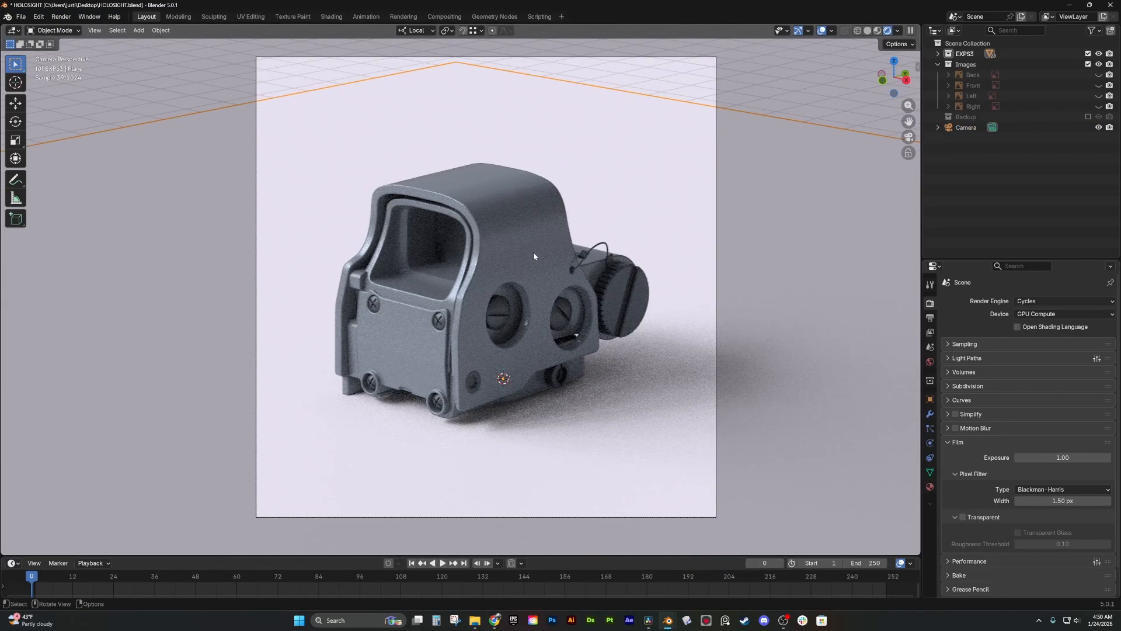
{"action": "middle_click_drag", "start_coordinate": [532, 250], "coordinate": [535, 258], "text": "shift"}
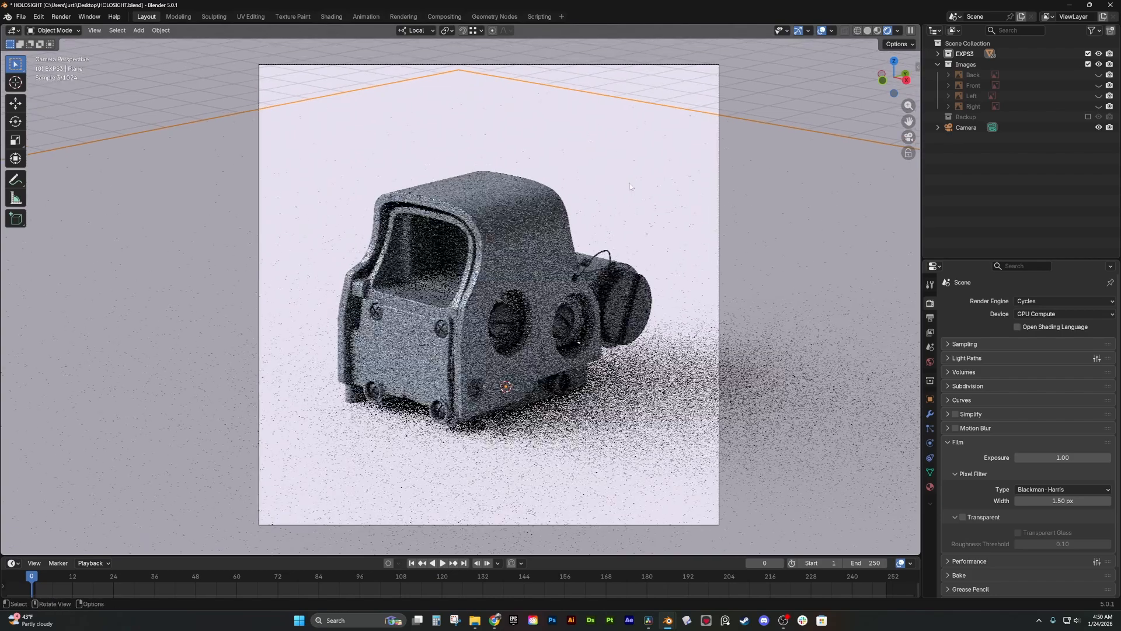
{"action": "left_click", "coordinate": [831, 31]}
{"action": "left_click", "coordinate": [762, 216]}
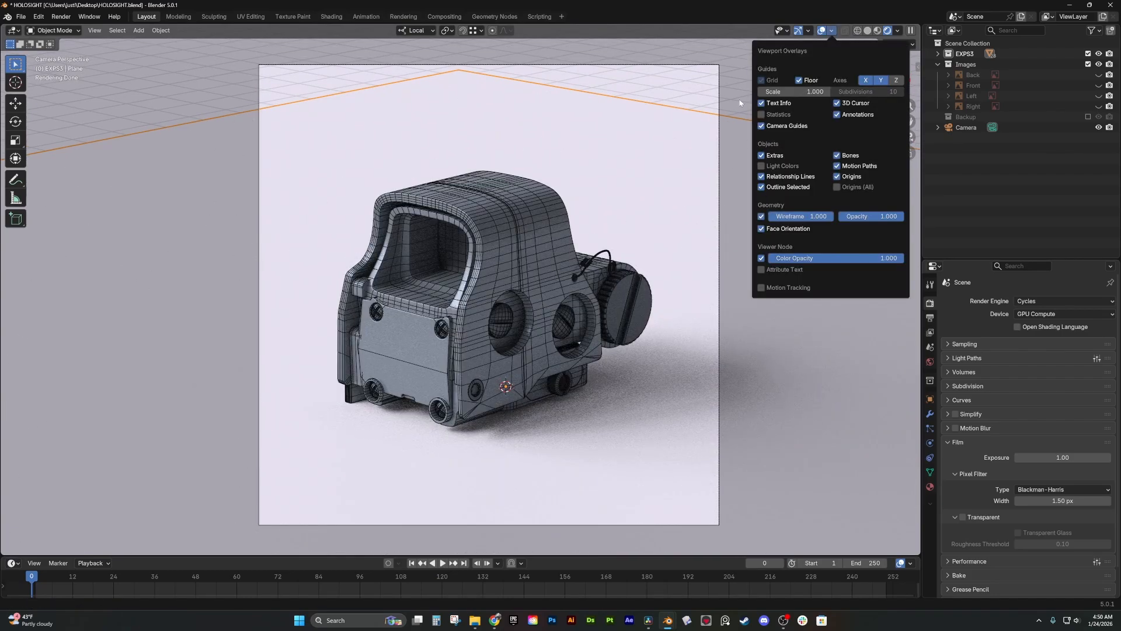
{"action": "scroll", "coordinate": [593, 200], "scroll_direction": "up", "scroll_amount": 2}
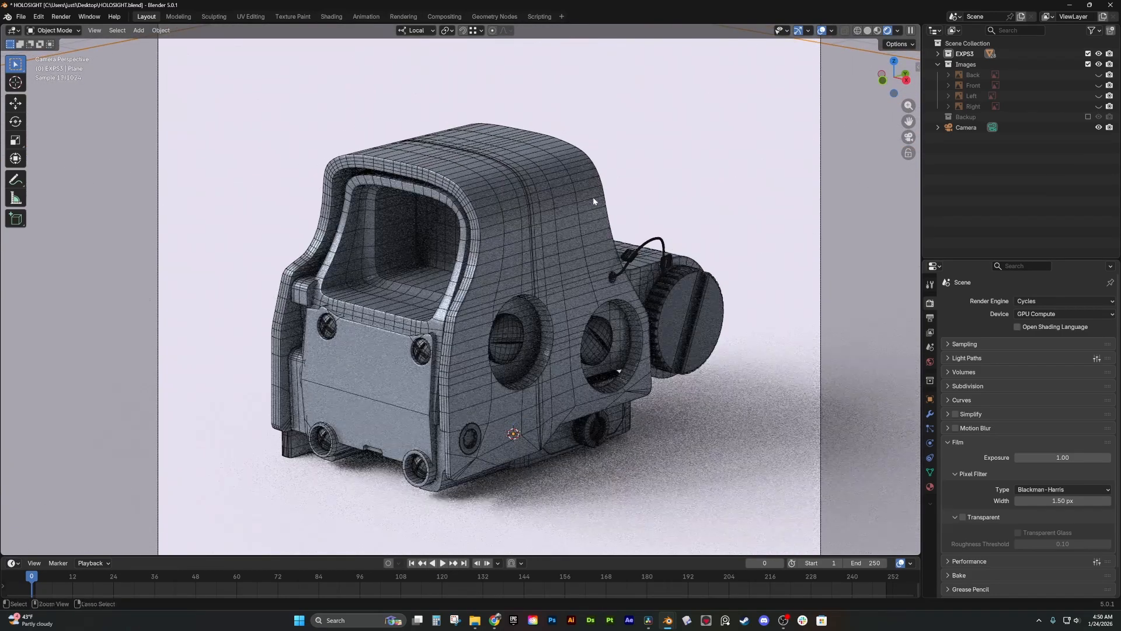
{"action": "scroll", "coordinate": [593, 198], "scroll_direction": "up", "scroll_amount": 1}
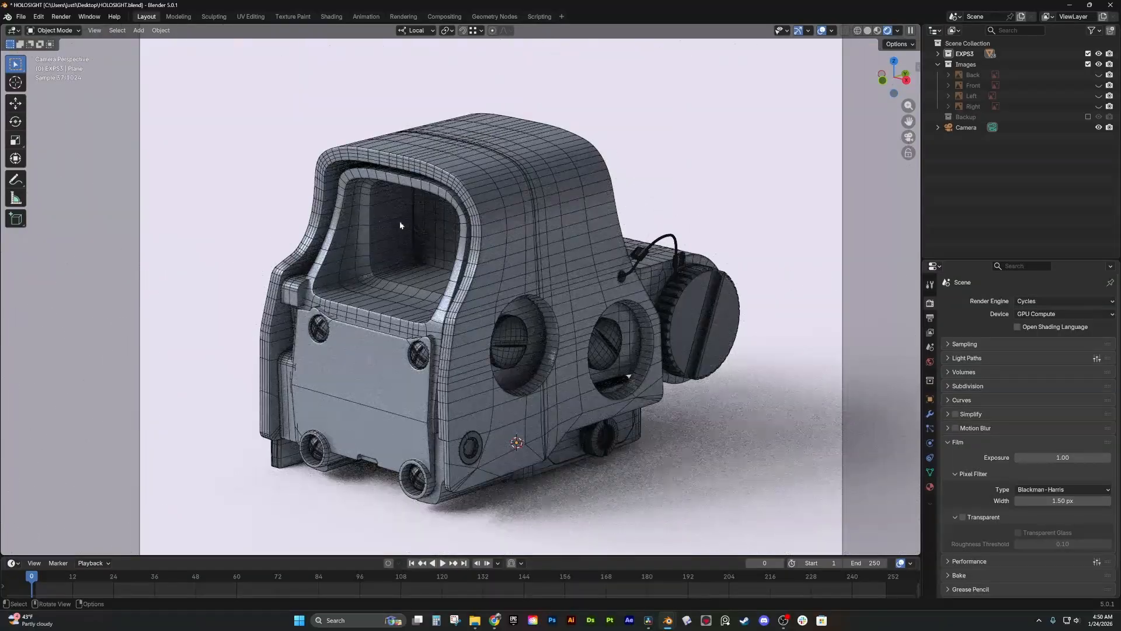
{"action": "scroll", "coordinate": [600, 165], "scroll_direction": "down", "scroll_amount": 4}
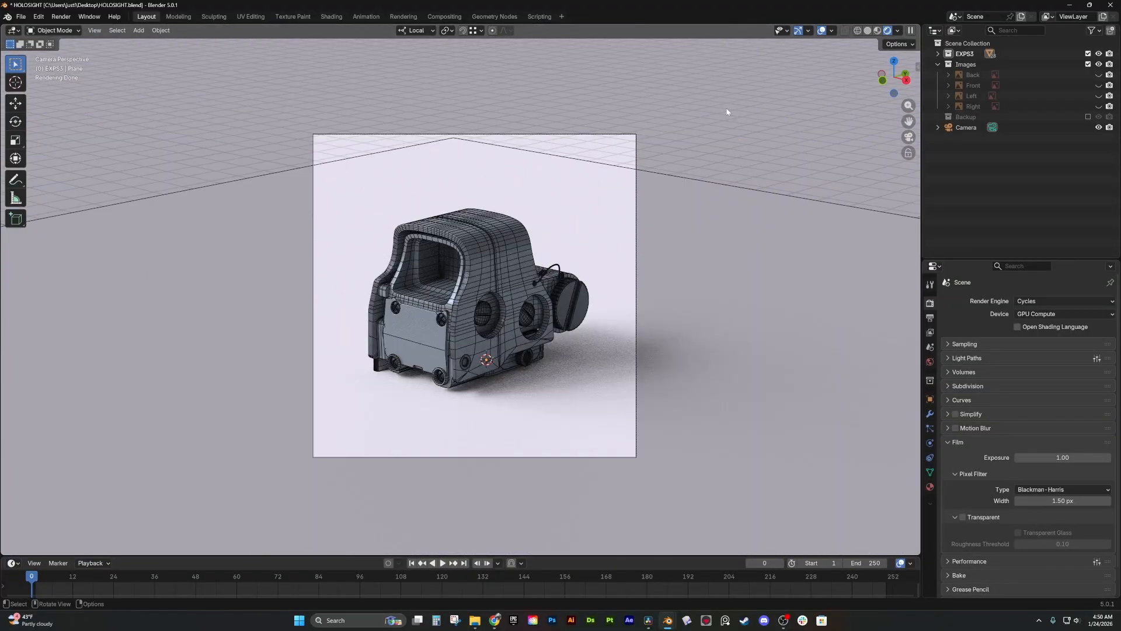